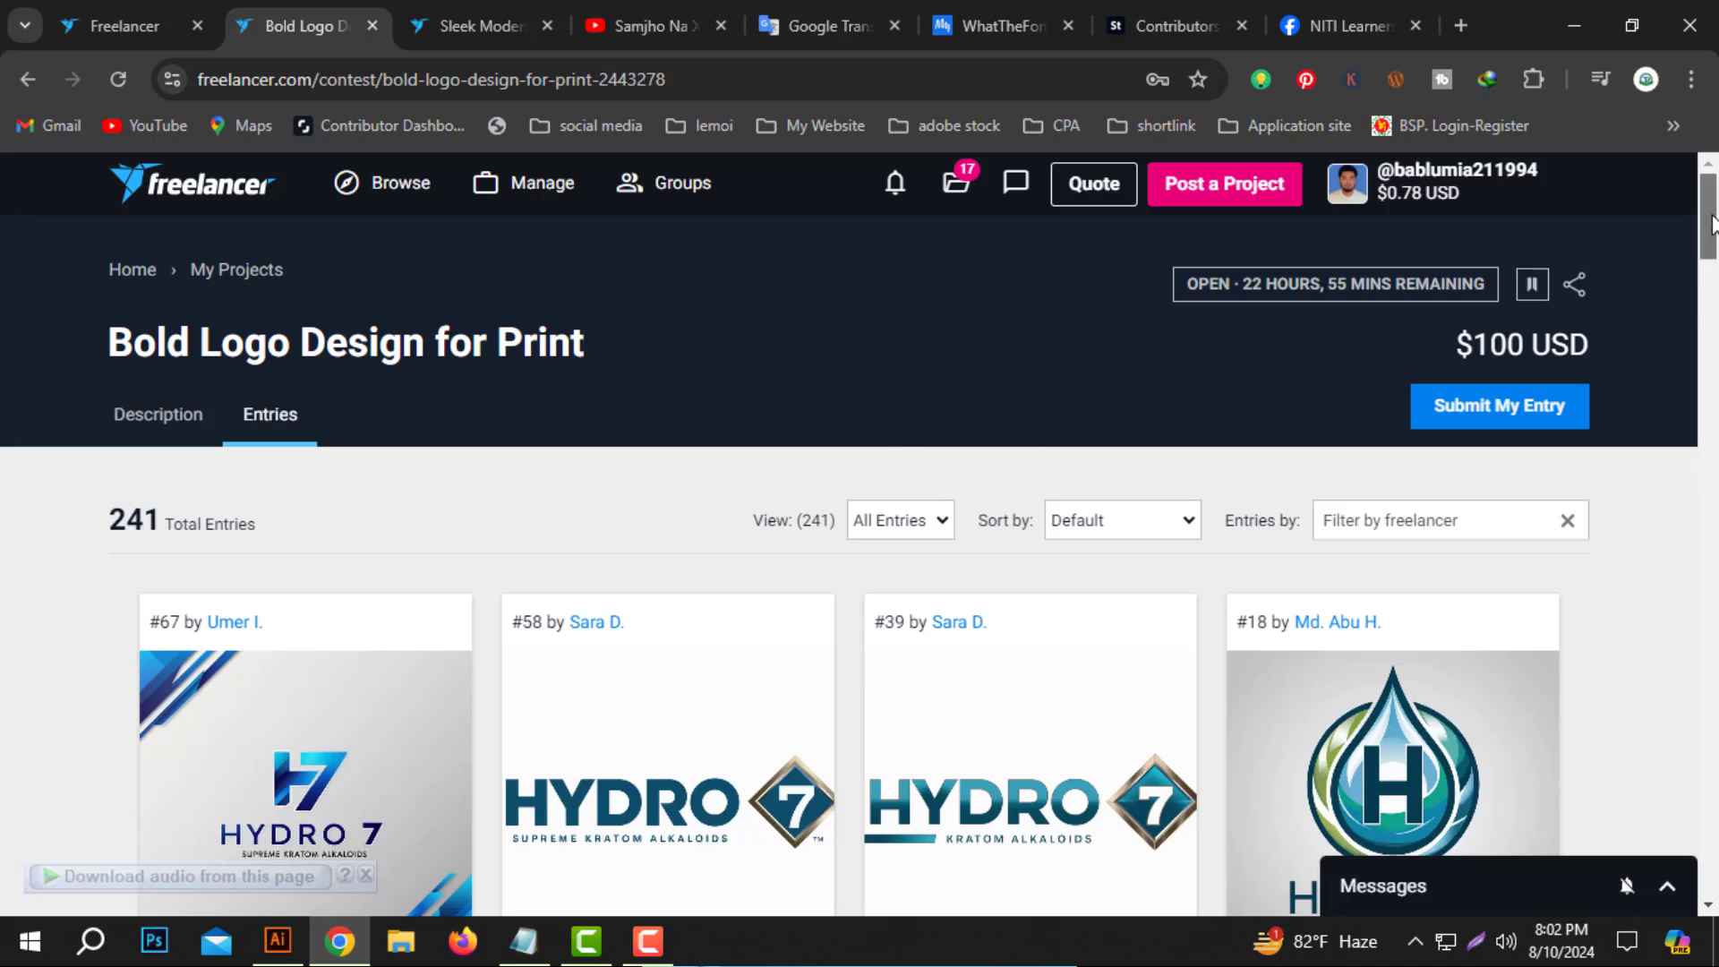
Review the Bold Logo Design for Print contest's remaining time, entries and prize, and open its description.
{"action": "scroll", "coordinate": [394, 435], "scroll_direction": "down", "scroll_amount": 1}
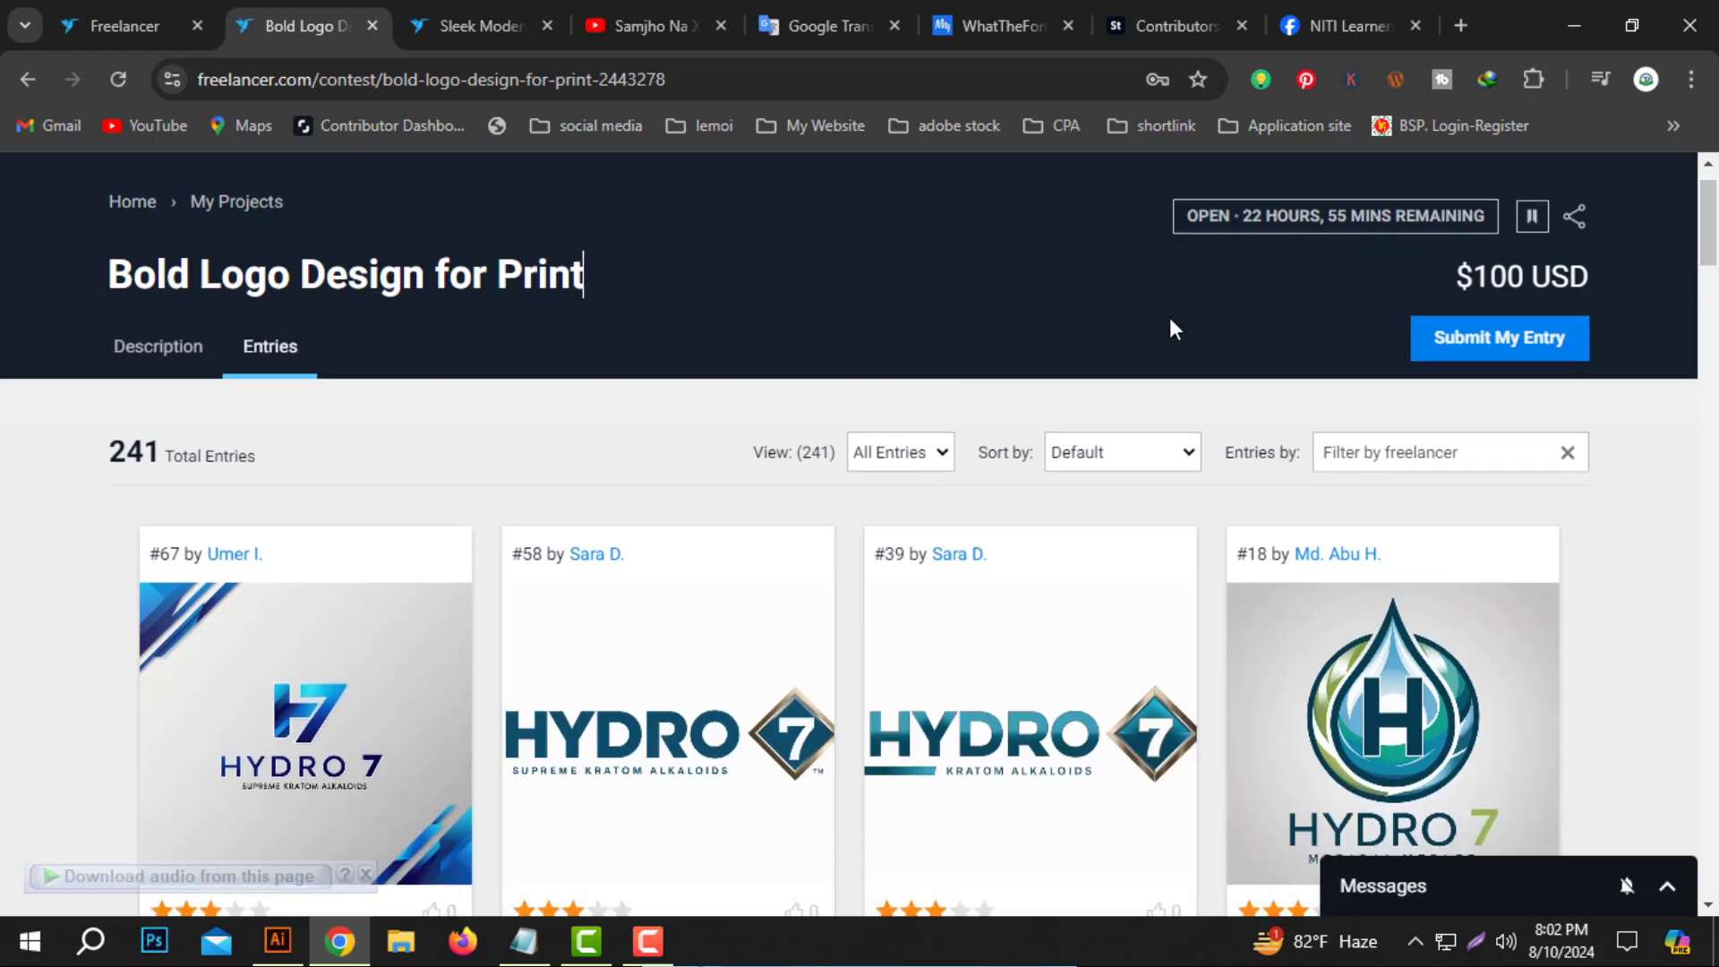
{"action": "key", "text": "shift+End"}
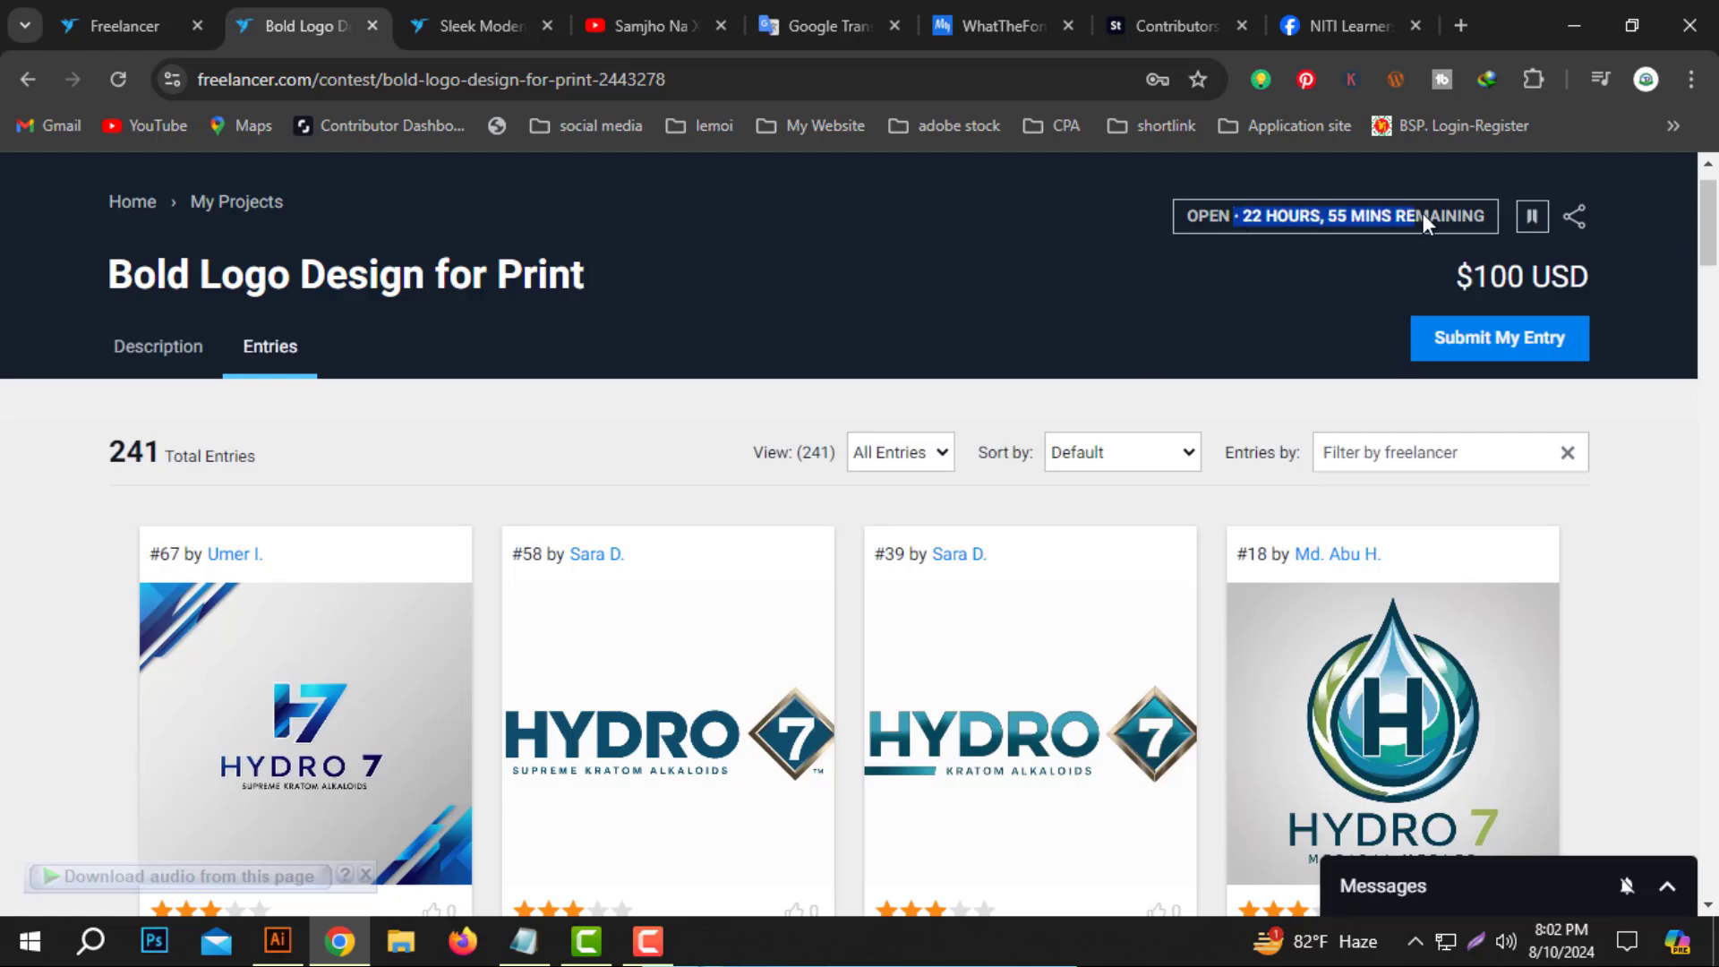
{"action": "left_click", "coordinate": [1014, 299]}
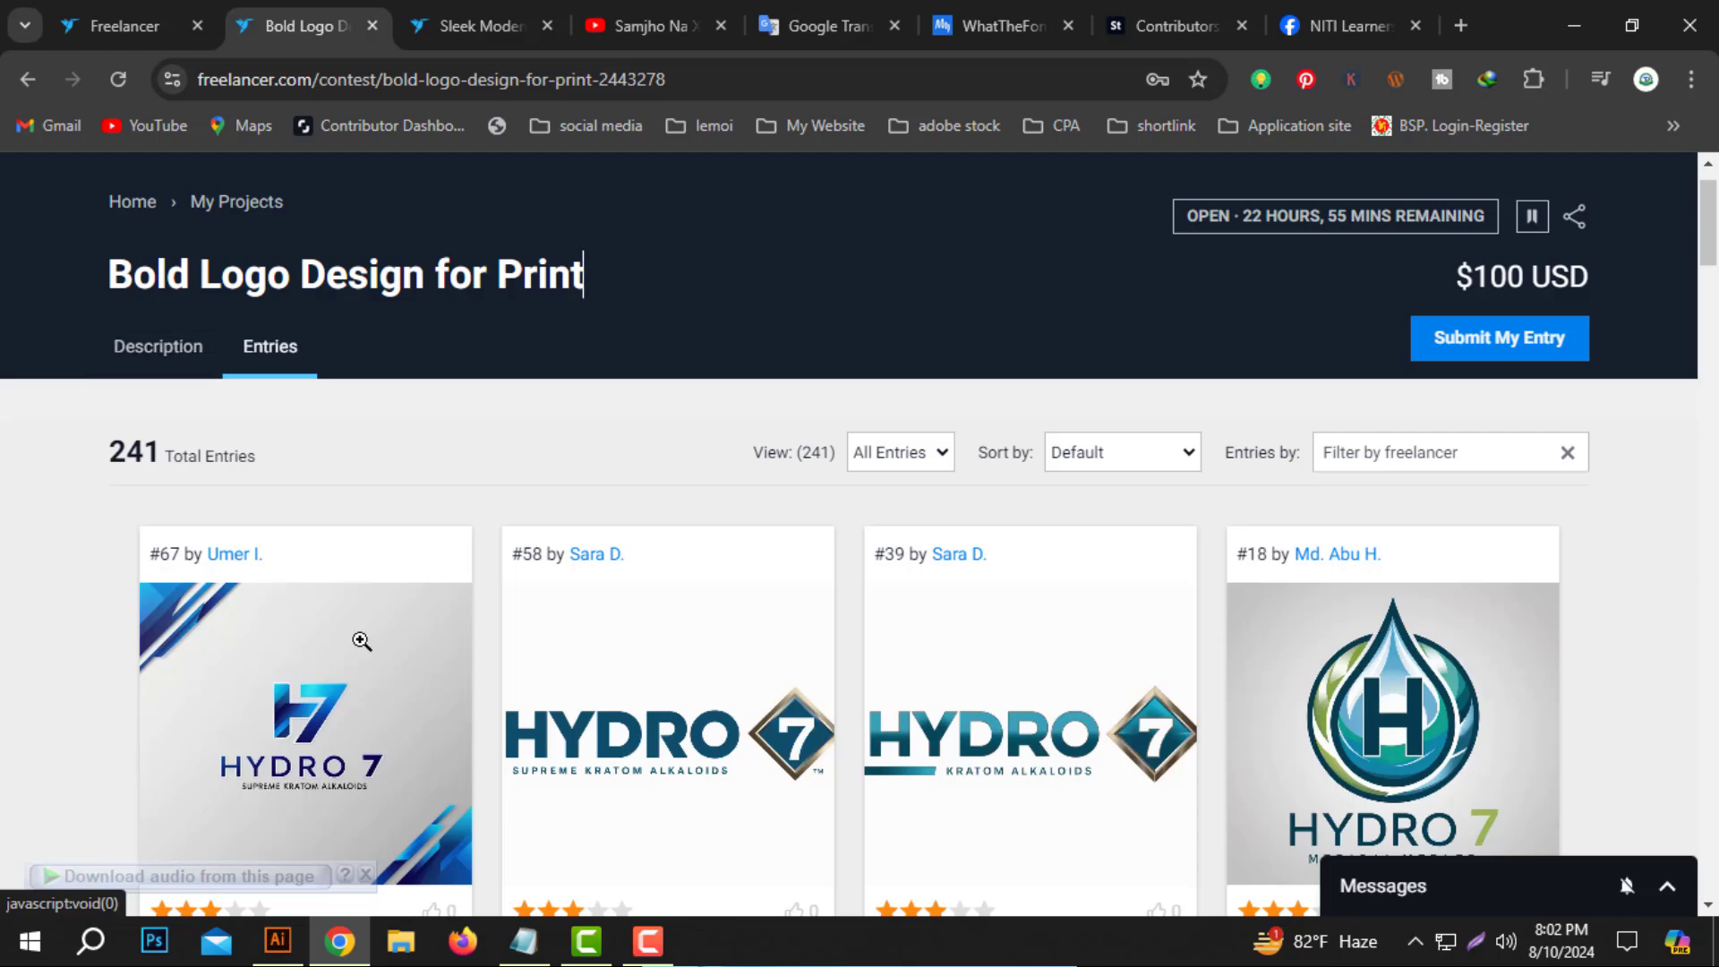
{"action": "scroll", "coordinate": [538, 528], "scroll_direction": "down", "scroll_amount": 1}
{"action": "scroll", "coordinate": [538, 534], "scroll_direction": "down", "scroll_amount": 1}
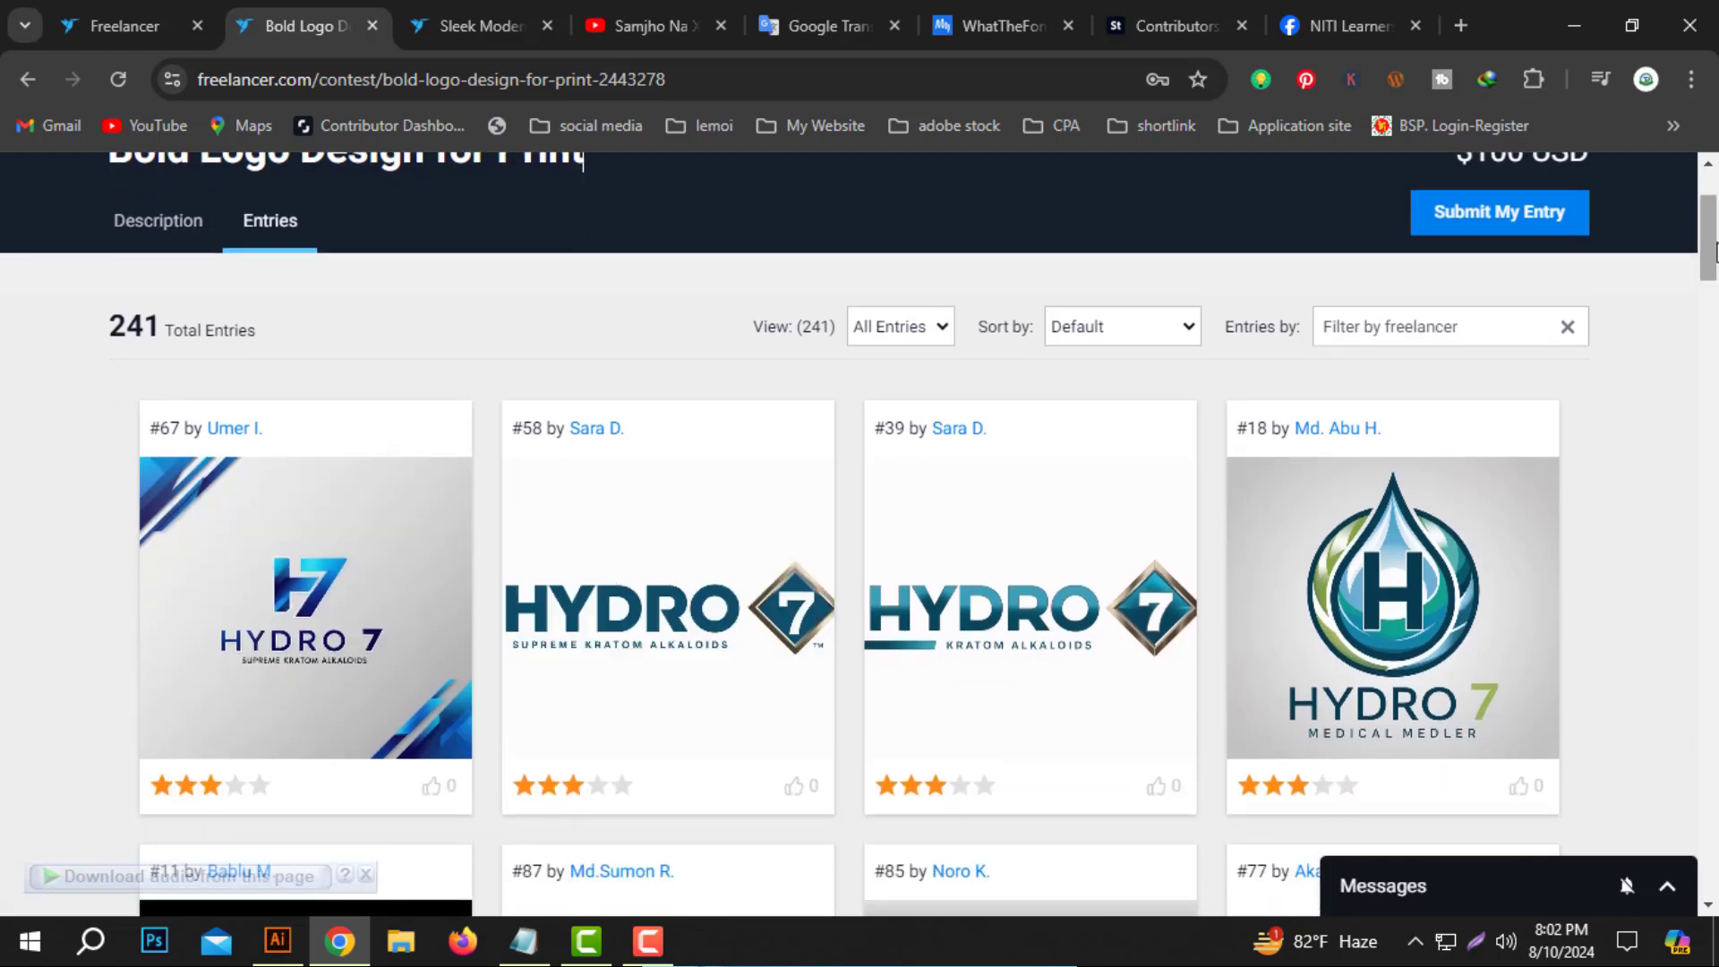
{"action": "scroll", "coordinate": [1713, 320], "scroll_direction": "down", "scroll_amount": 7}
{"action": "scroll", "coordinate": [1713, 320], "scroll_direction": "up", "scroll_amount": 8}
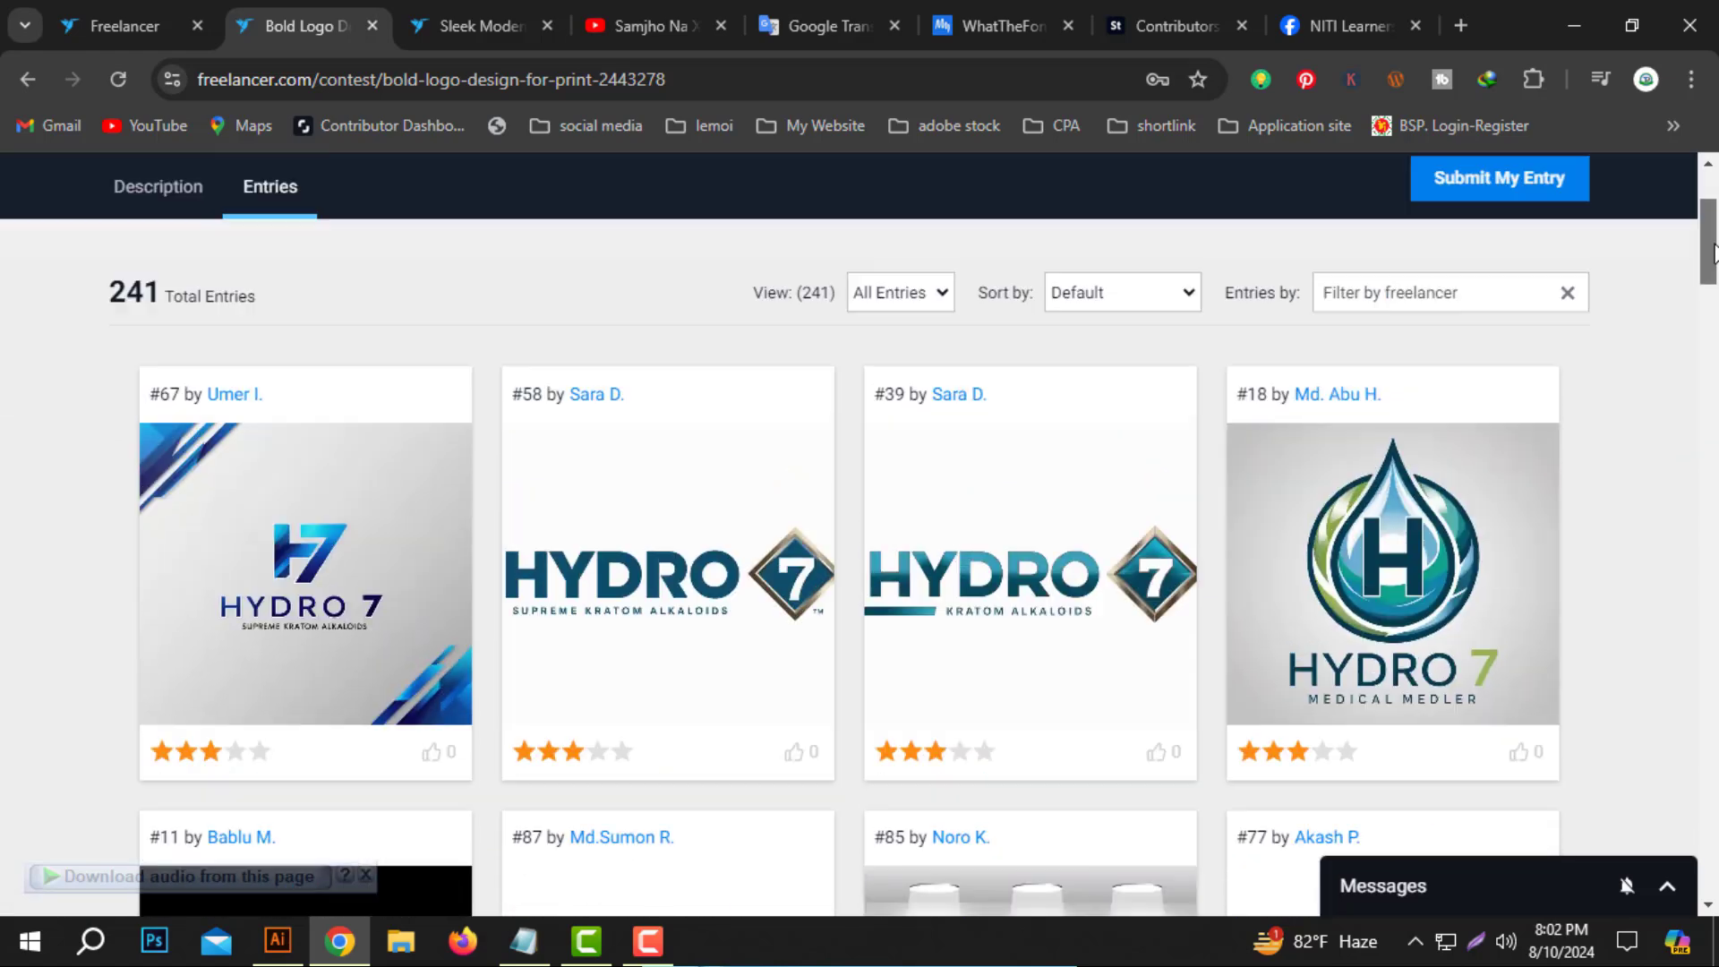
{"action": "left_click_drag", "start_coordinate": [1458, 264], "coordinate": [1592, 262]}
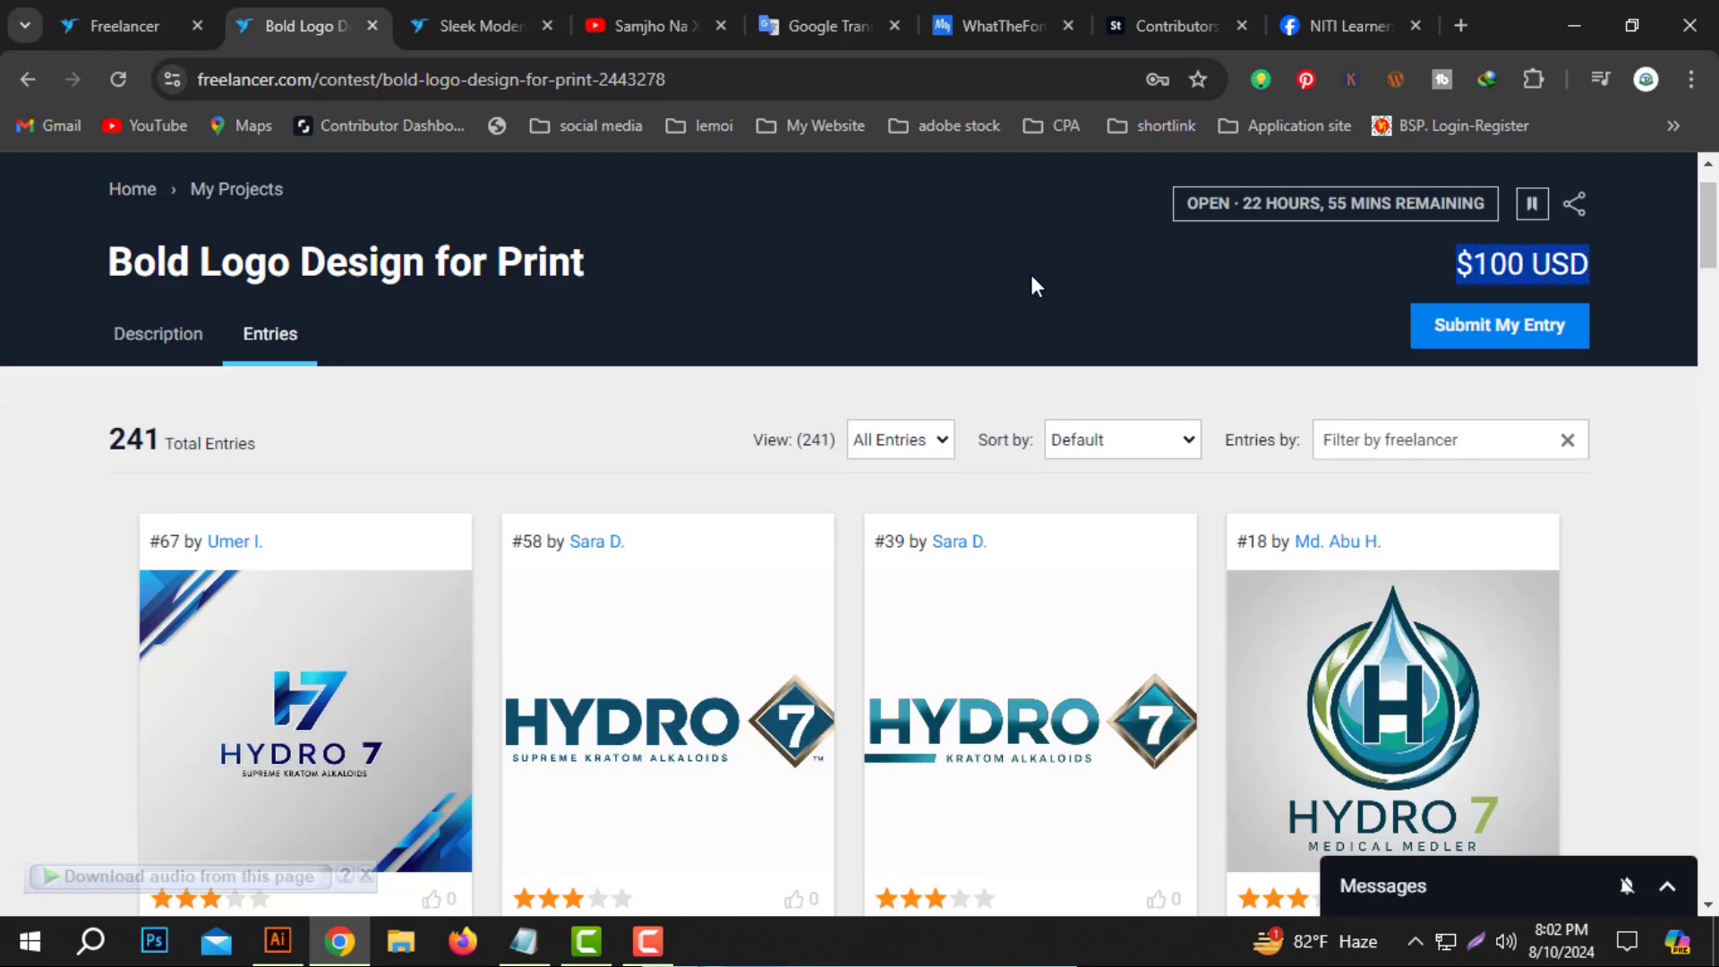
{"action": "left_click", "coordinate": [1001, 290]}
{"action": "left_click", "coordinate": [165, 343]}
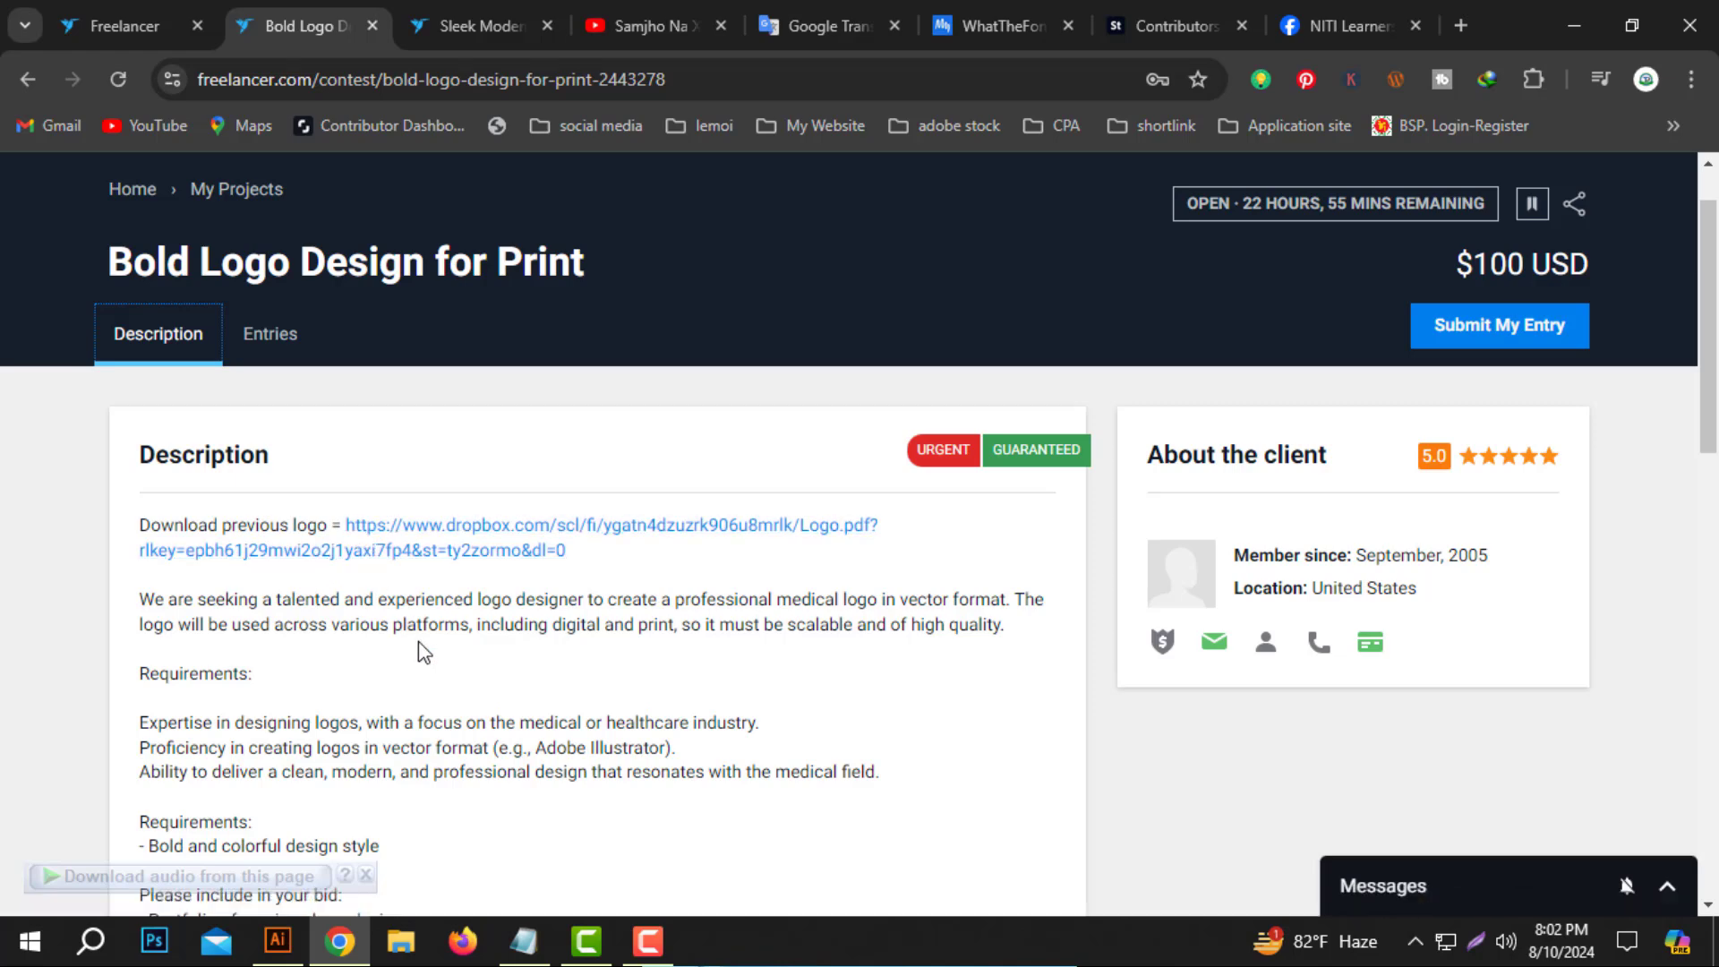
Switch to File Explorer and open the Logo_2 PDF from the Documents folder inside Downloads.
{"action": "left_click", "coordinate": [400, 940]}
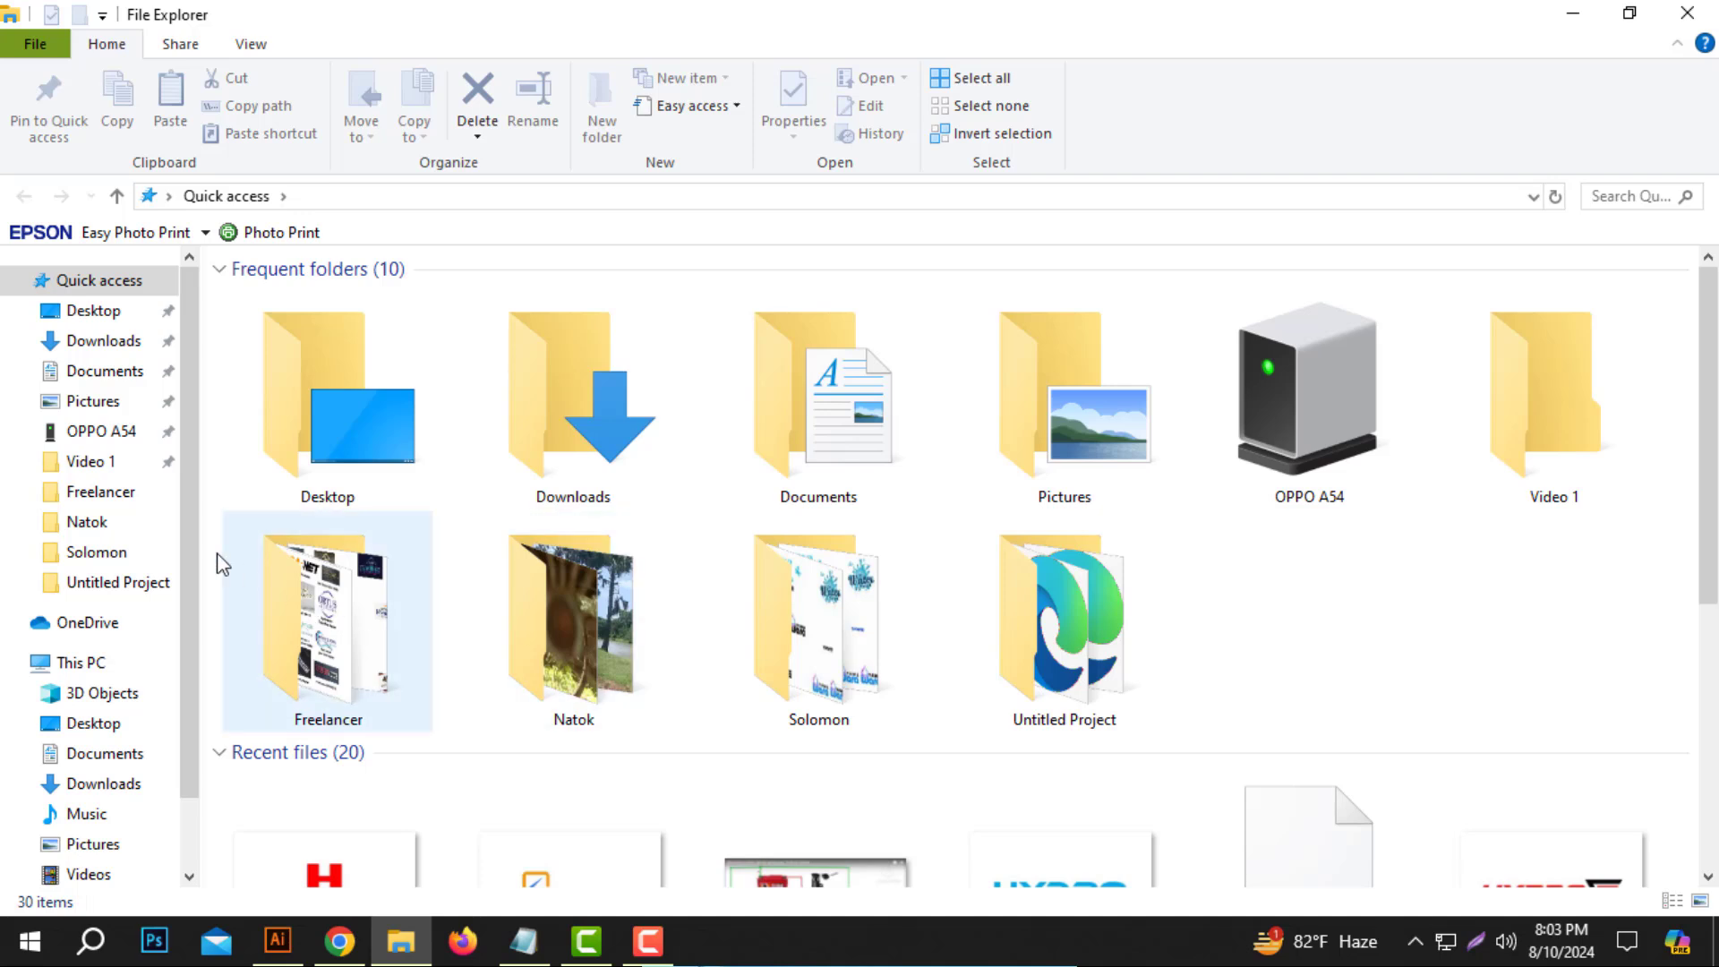
{"action": "left_click", "coordinate": [77, 345]}
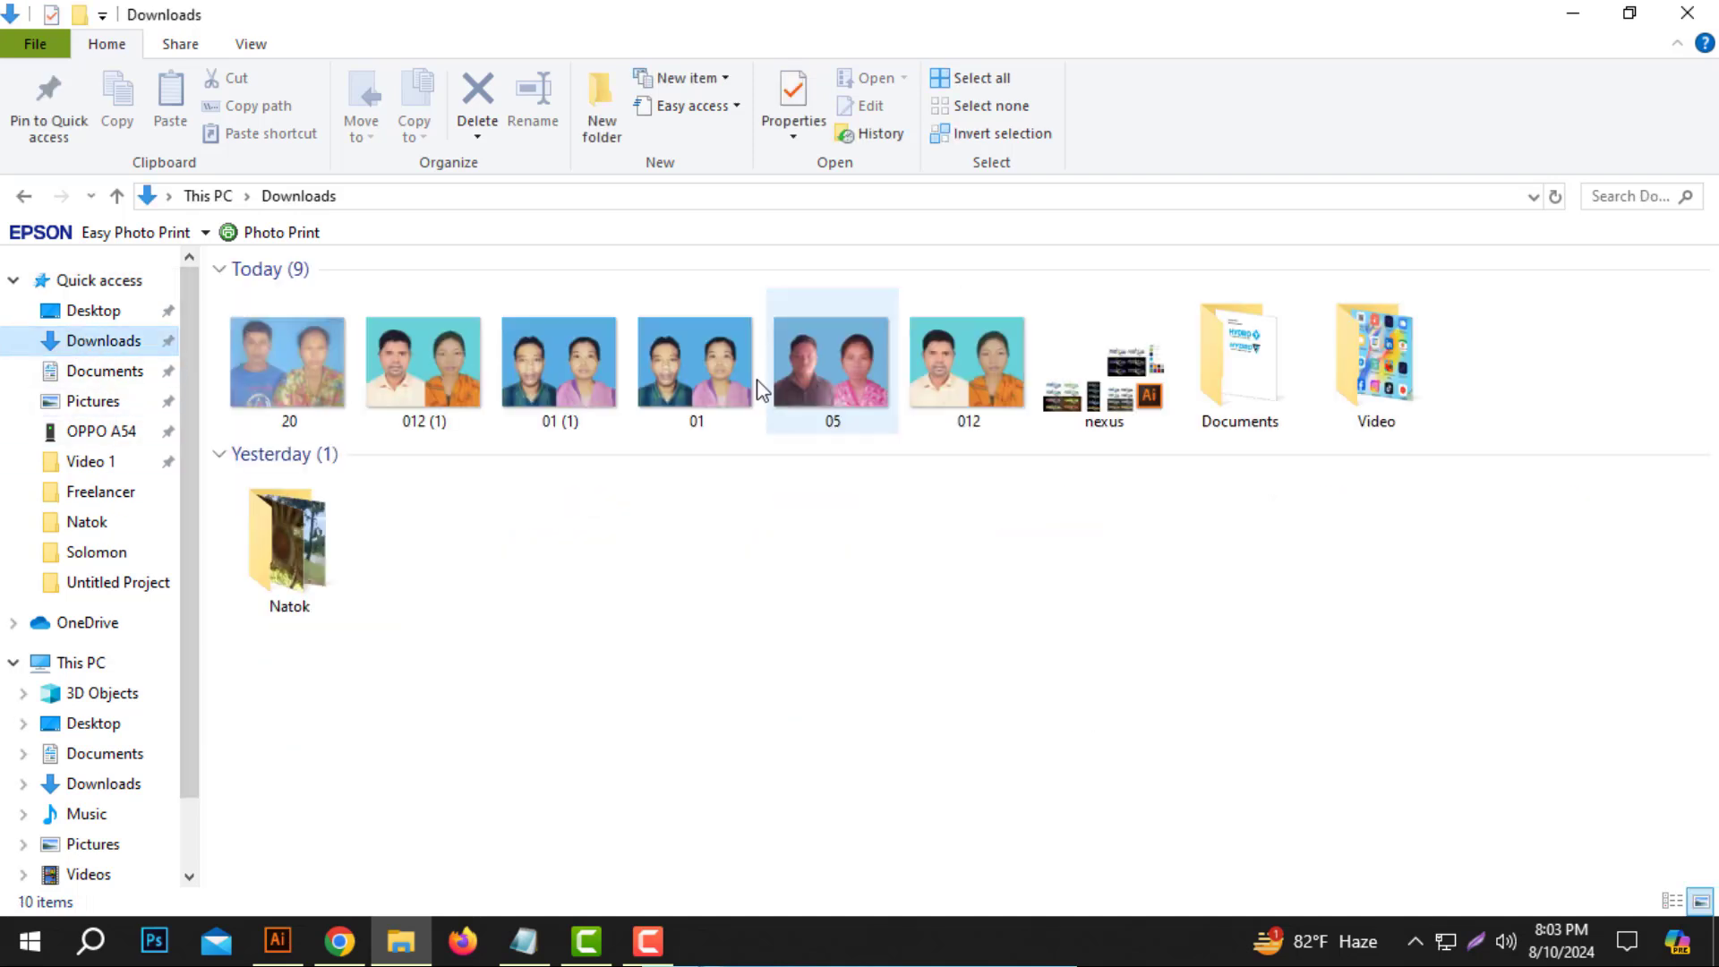
{"action": "double_click", "coordinate": [1255, 392]}
{"action": "left_click", "coordinate": [296, 315]}
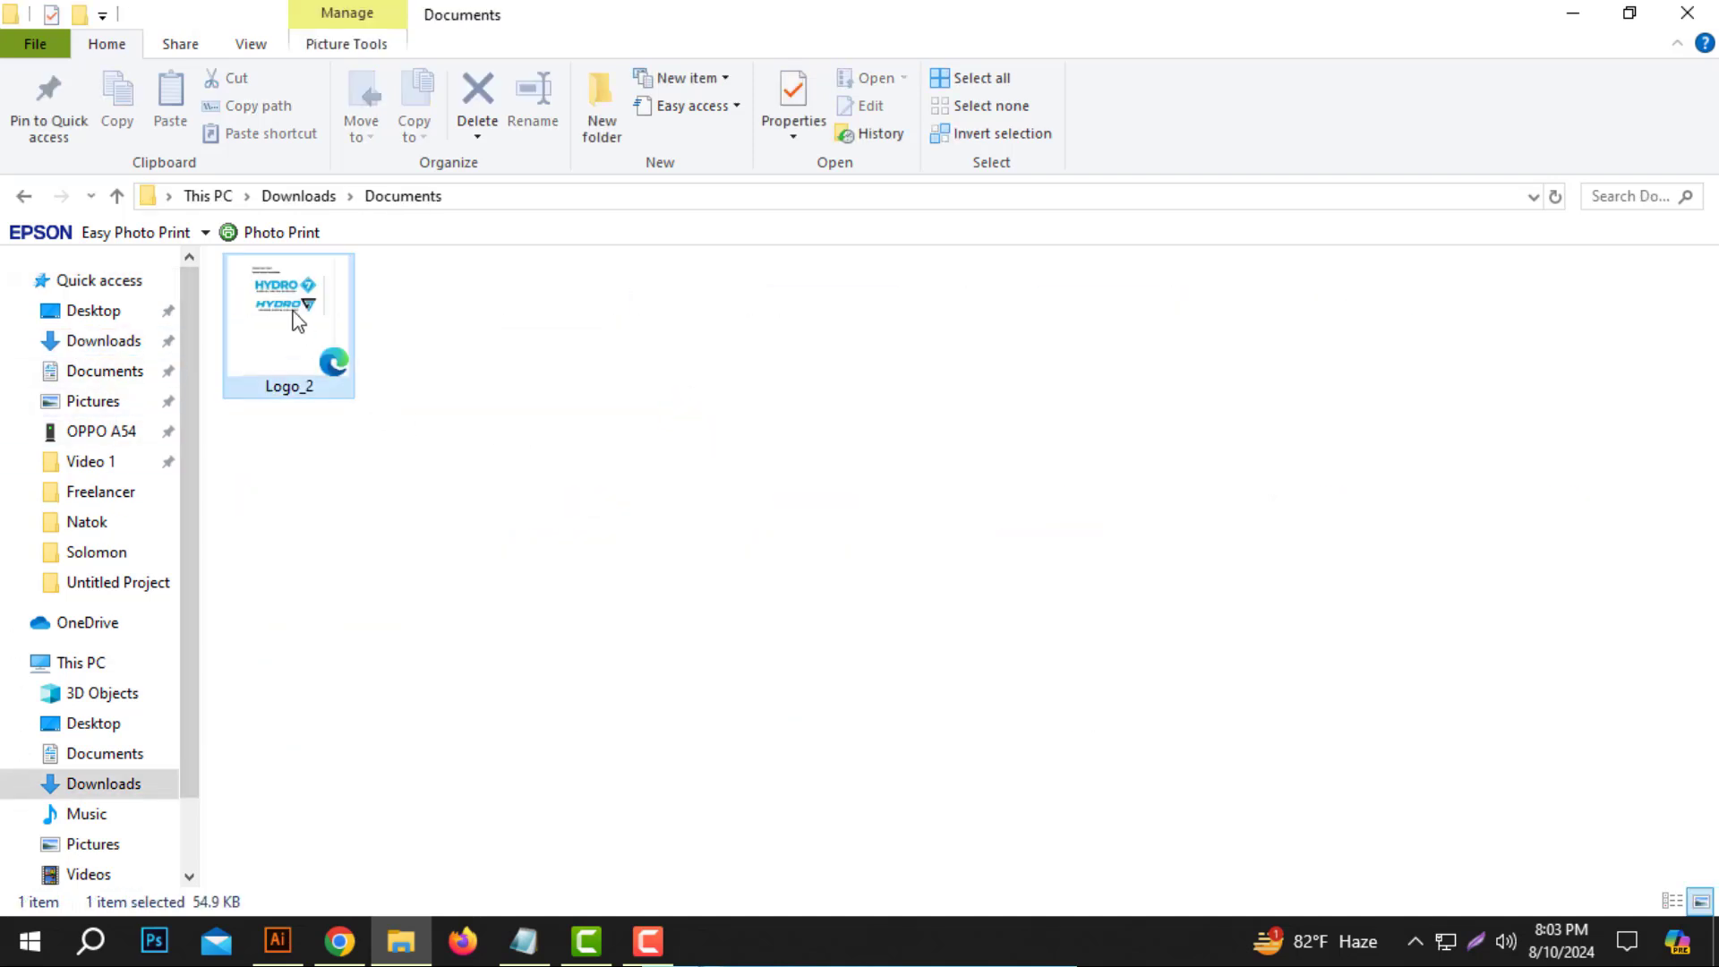
{"action": "key", "text": "Return"}
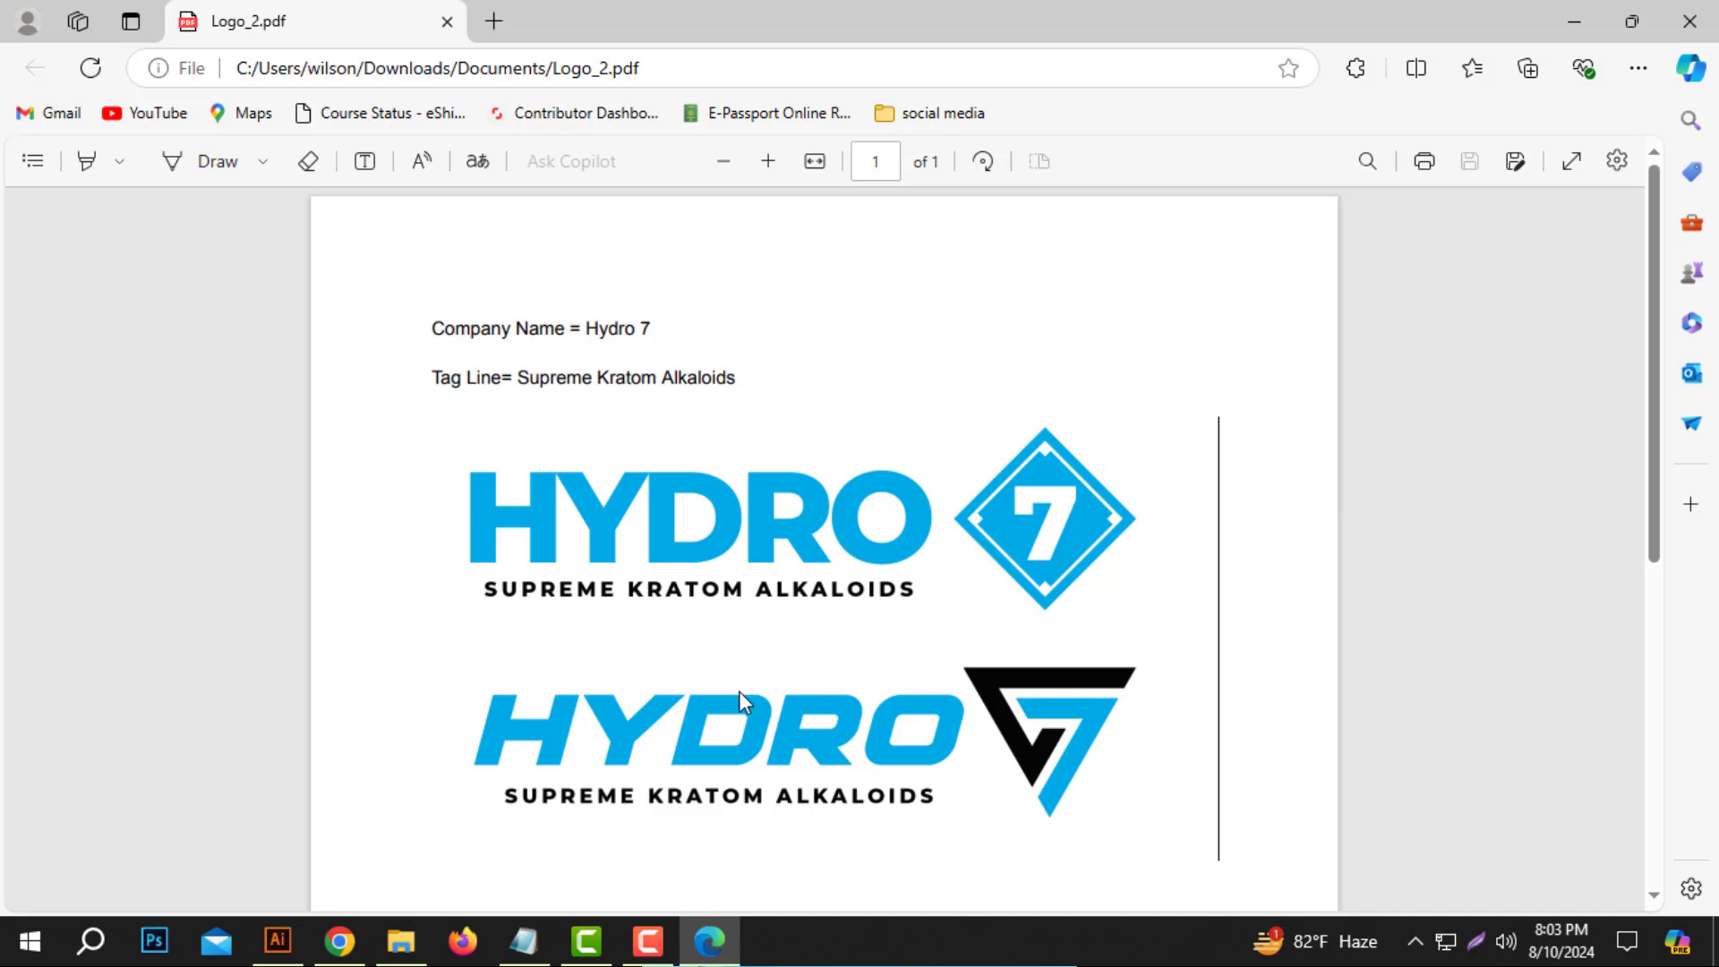
Examine the company name, tag line and previous logo versions in the PDF, and minimize its window.
{"action": "left_click_drag", "start_coordinate": [592, 328], "coordinate": [660, 337]}
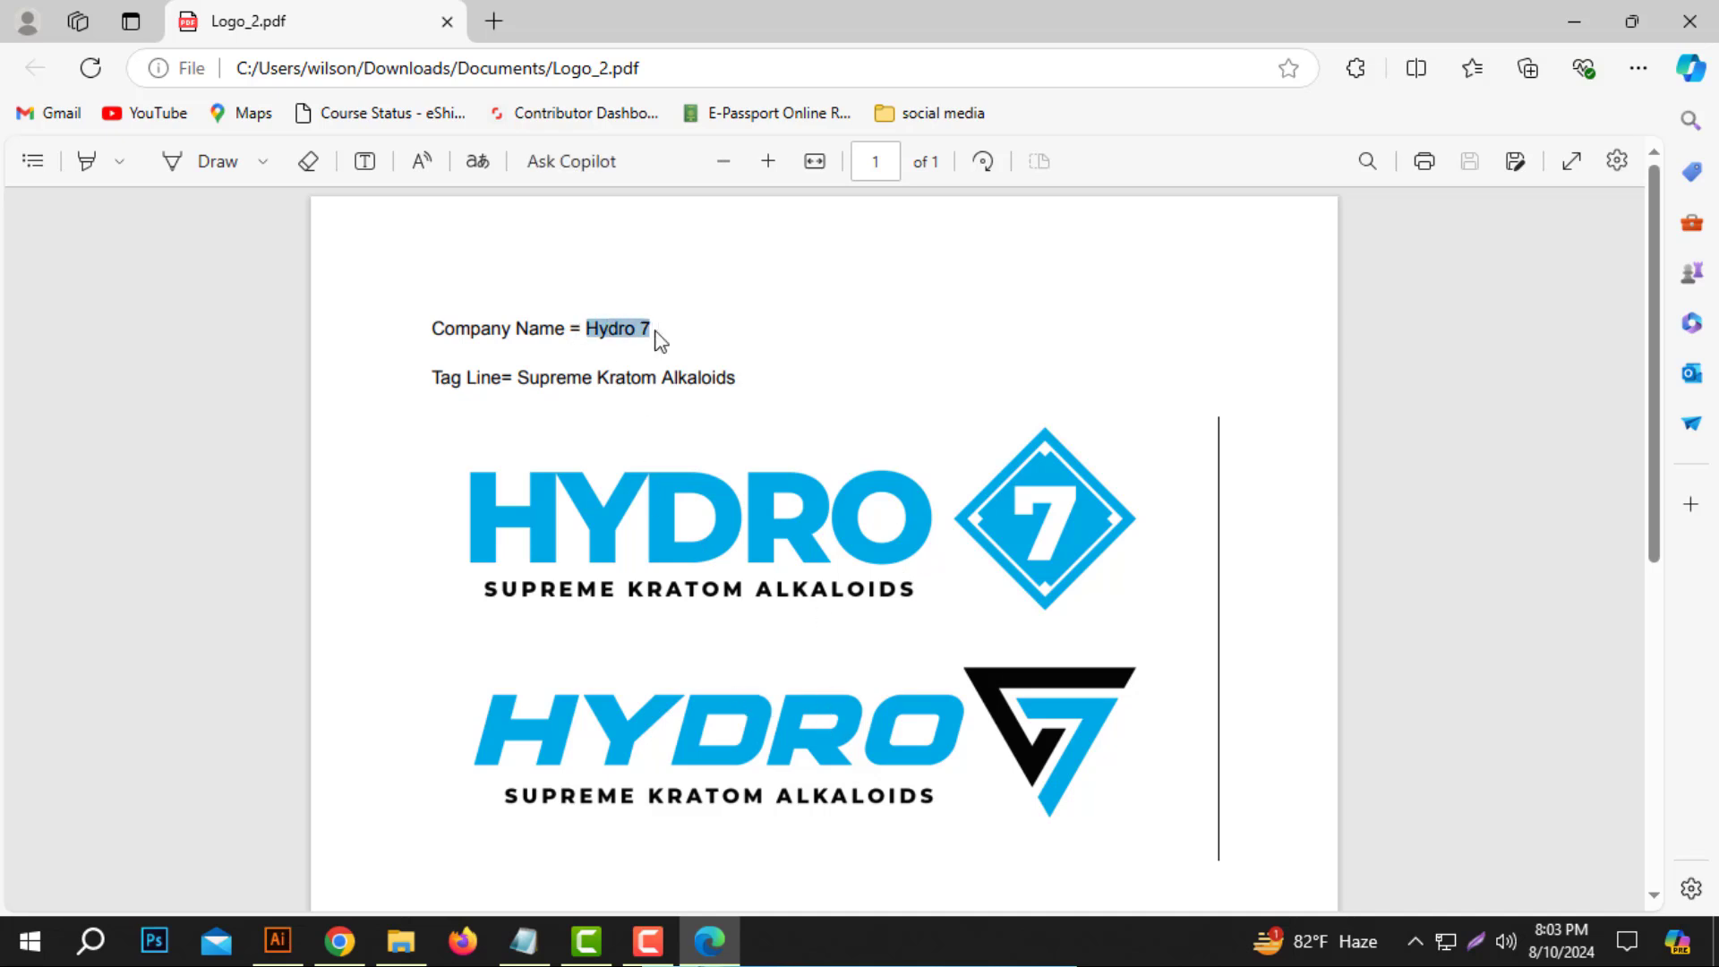
{"action": "left_click_drag", "start_coordinate": [520, 381], "coordinate": [740, 385]}
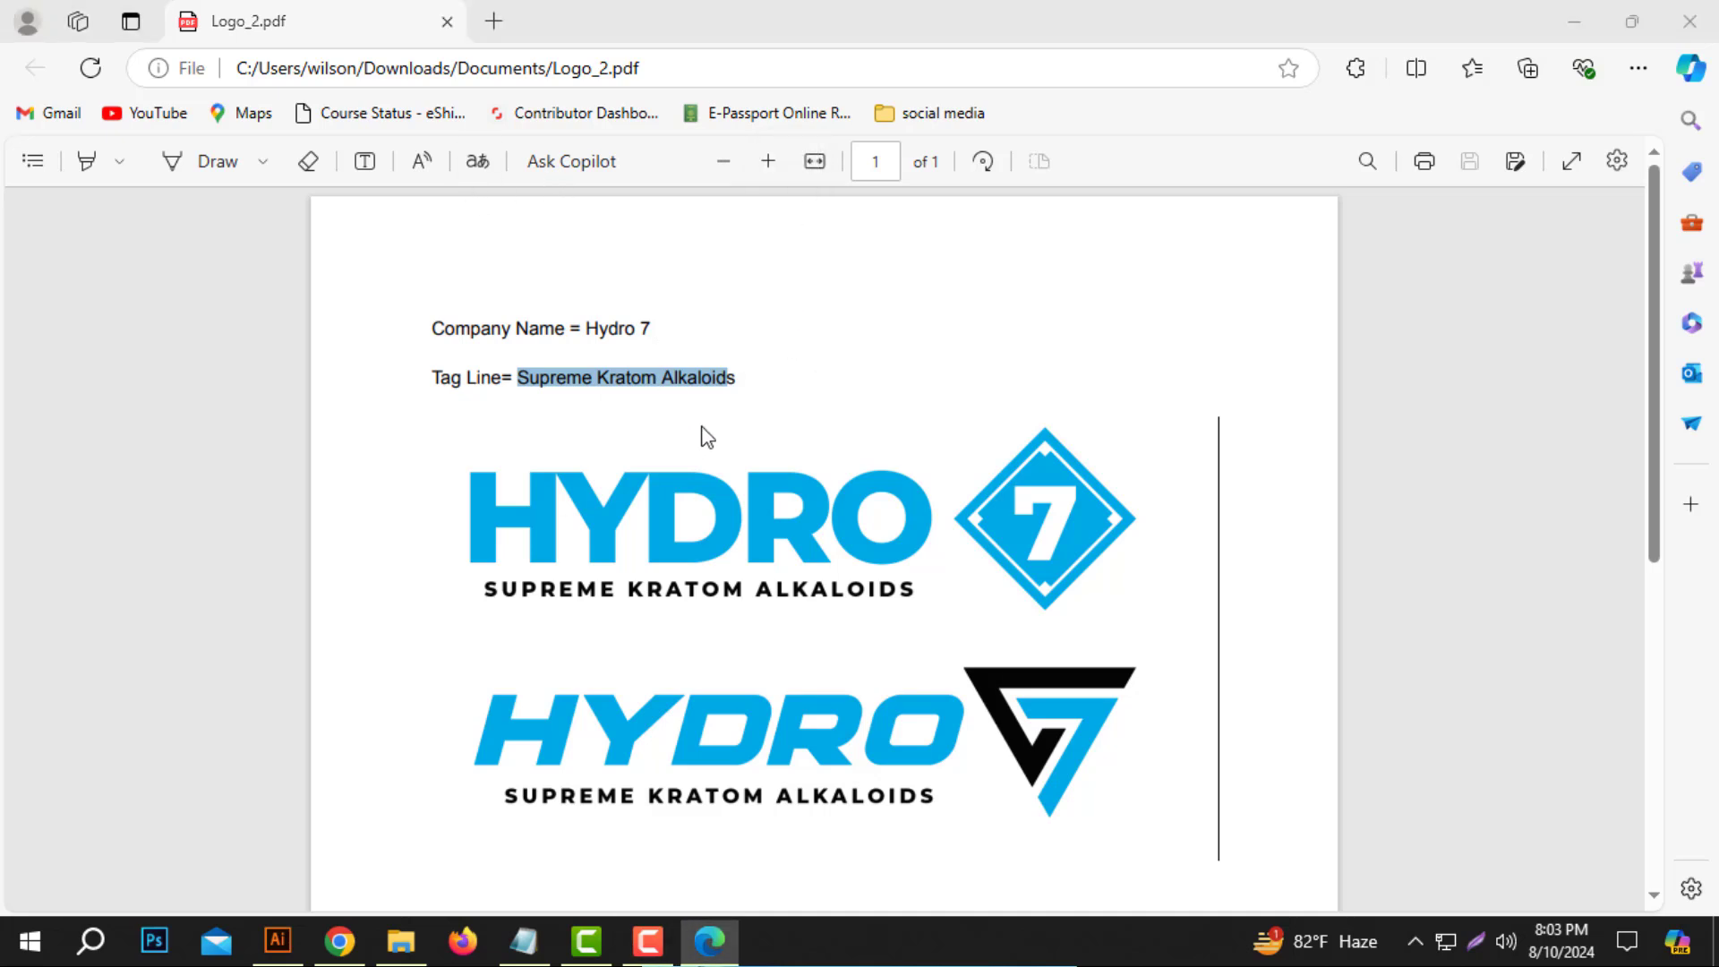
{"action": "left_click", "coordinate": [528, 378]}
{"action": "left_click_drag", "start_coordinate": [588, 328], "coordinate": [698, 337]}
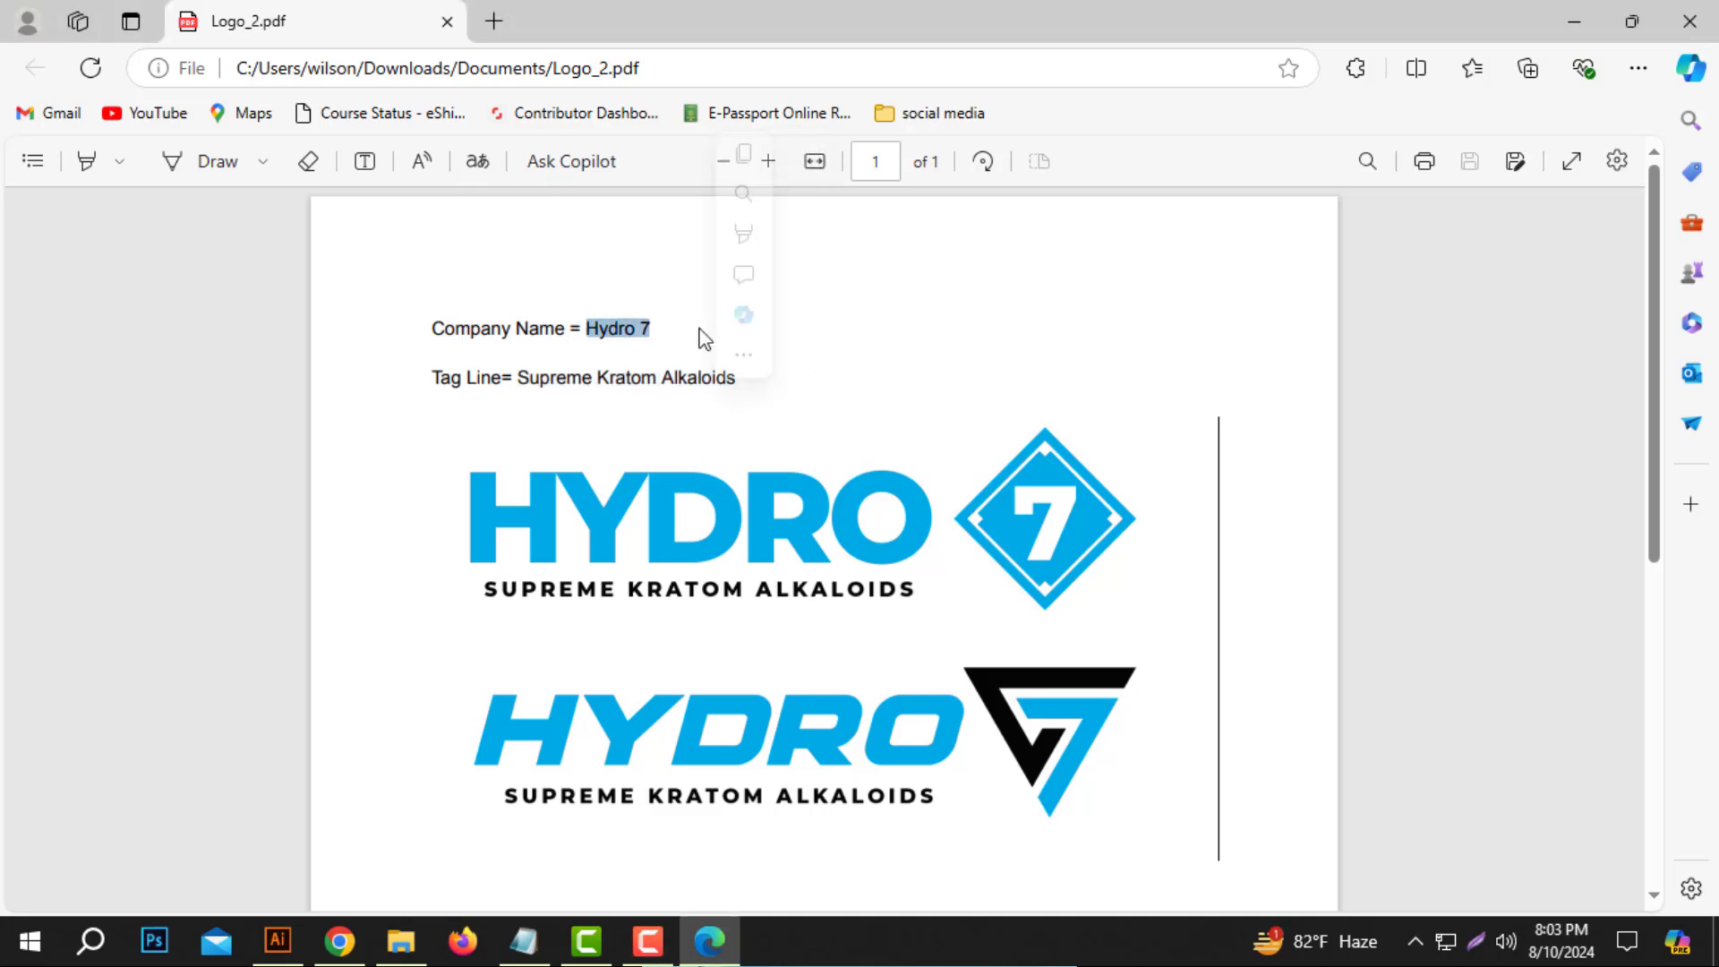
{"action": "left_click", "coordinate": [779, 466]}
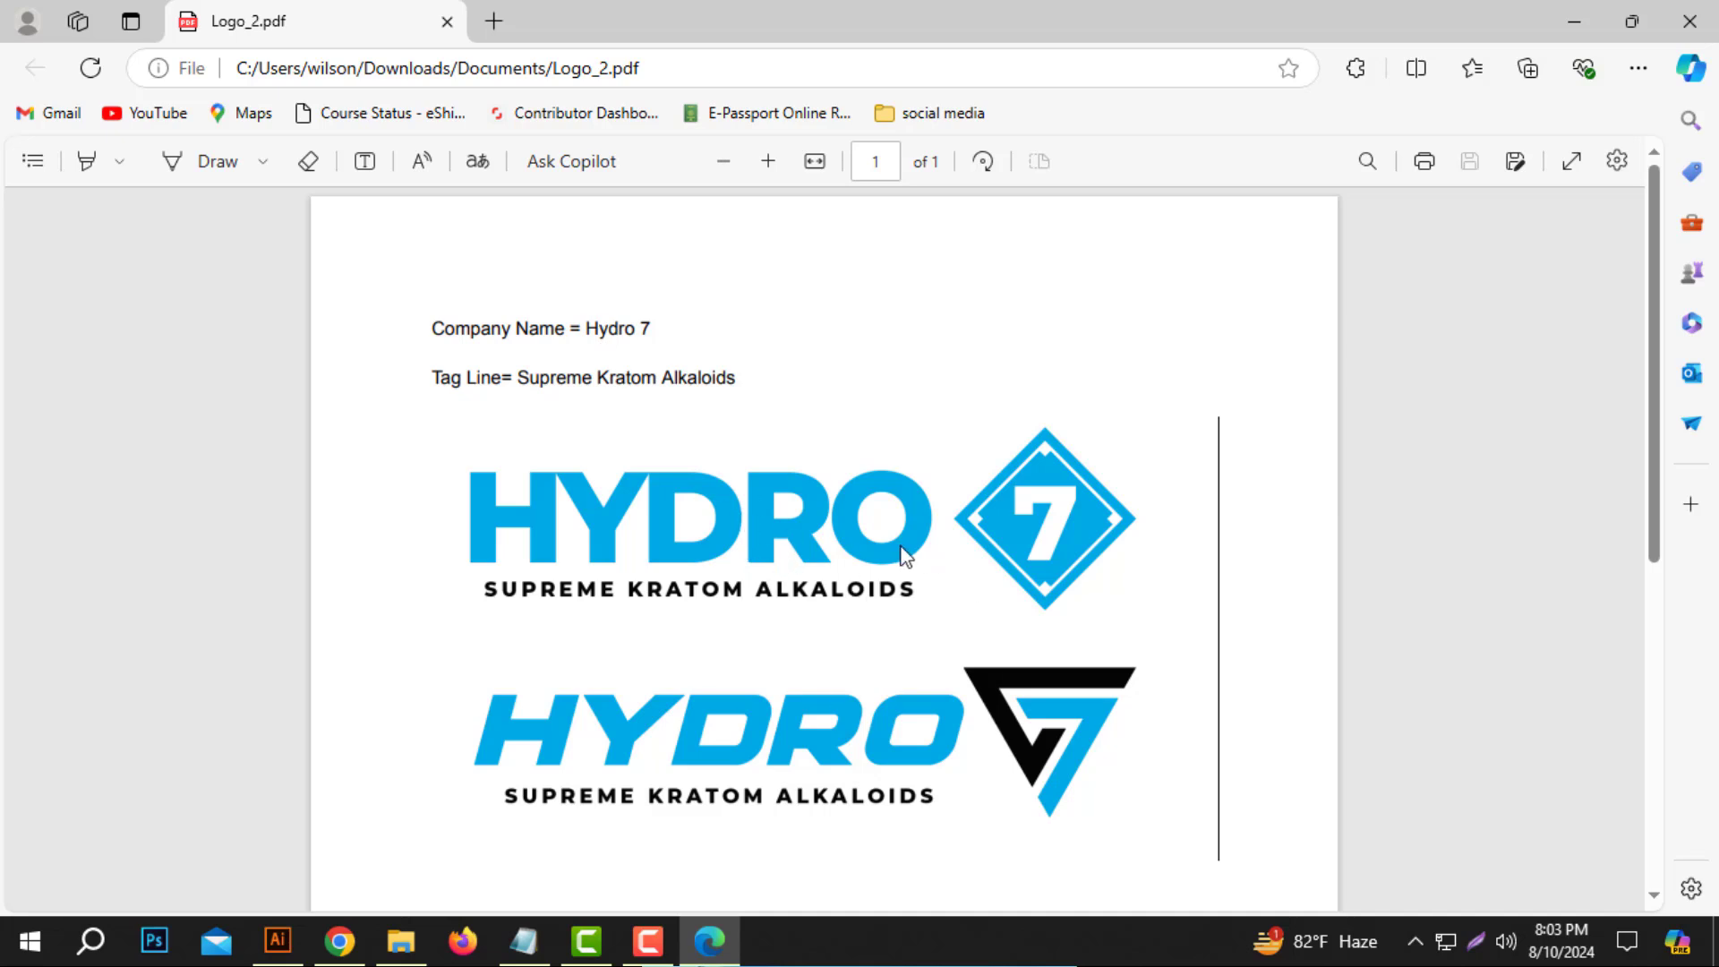
{"action": "left_click", "coordinate": [1576, 27]}
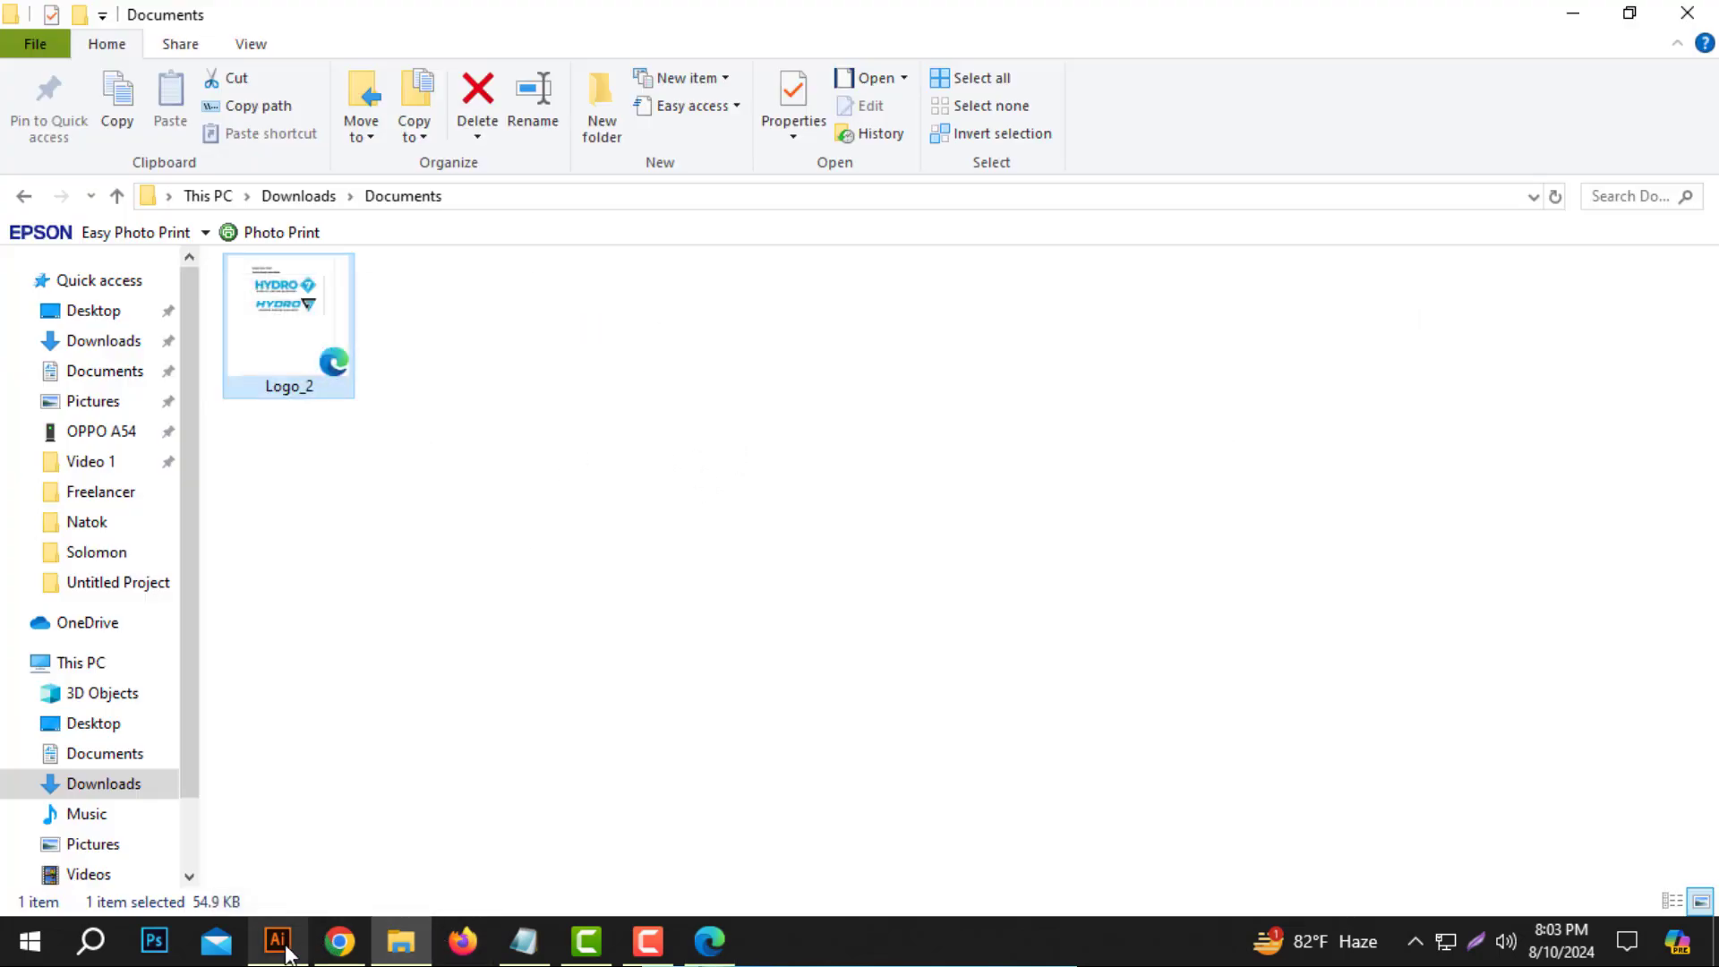
Return to the contest page in Chrome and read the requirements and bid instructions in the description.
{"action": "left_click", "coordinate": [278, 940]}
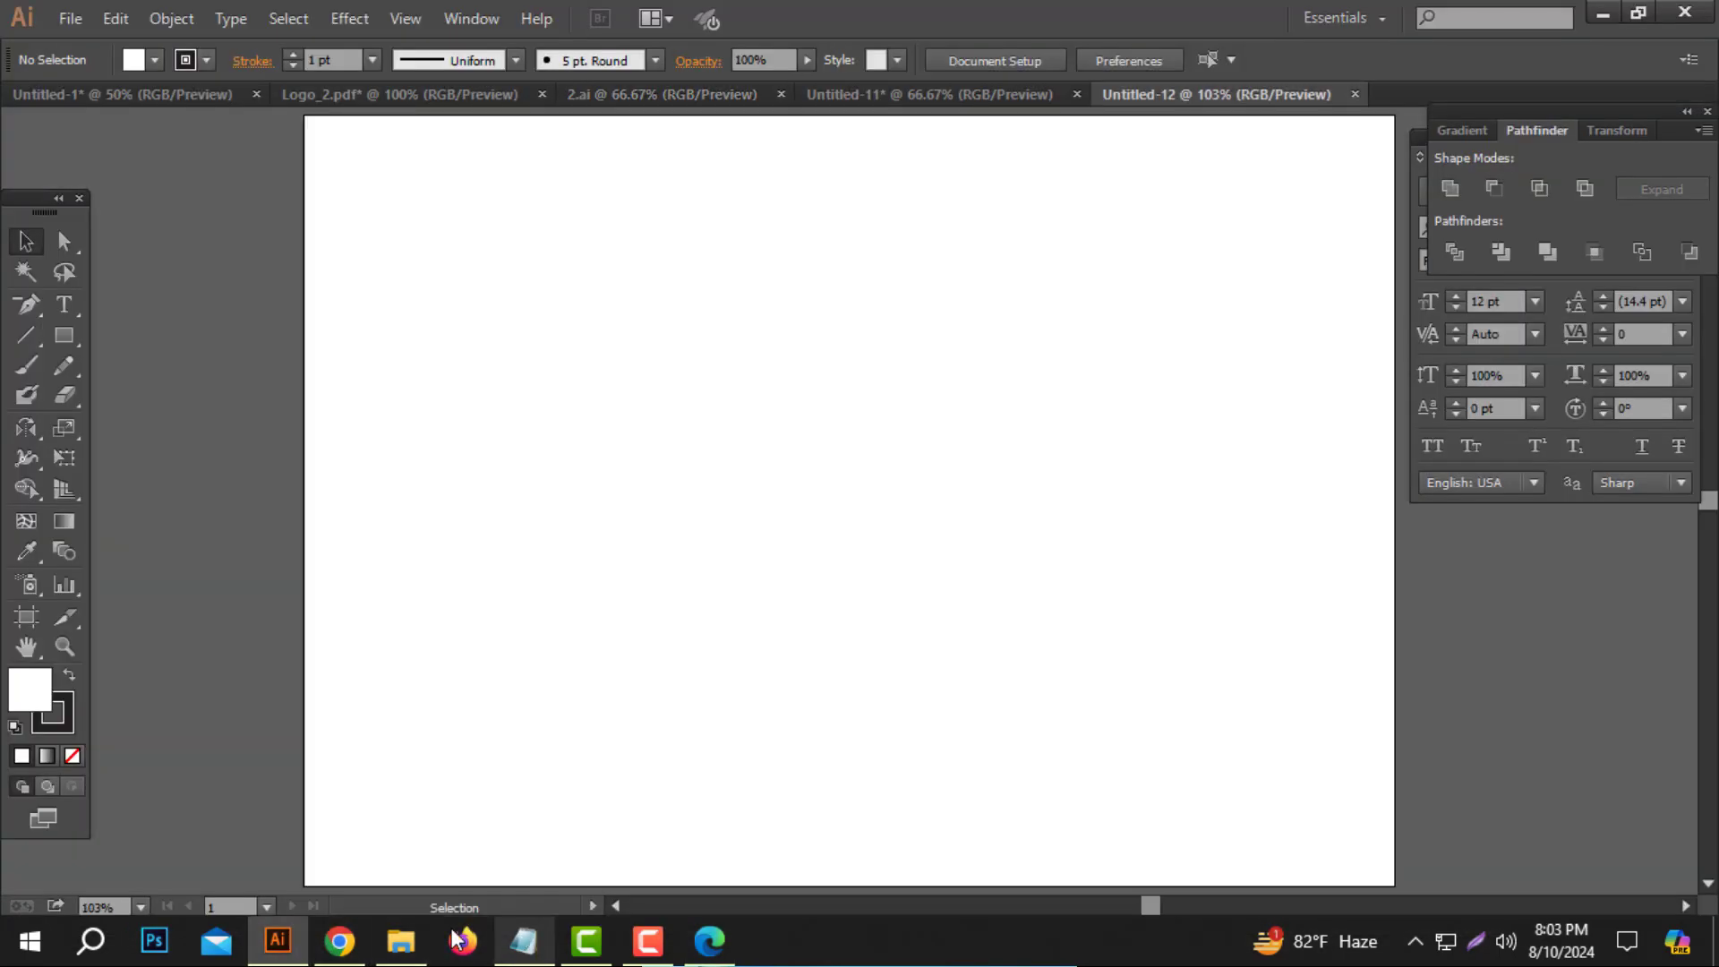
{"action": "left_click", "coordinate": [339, 940]}
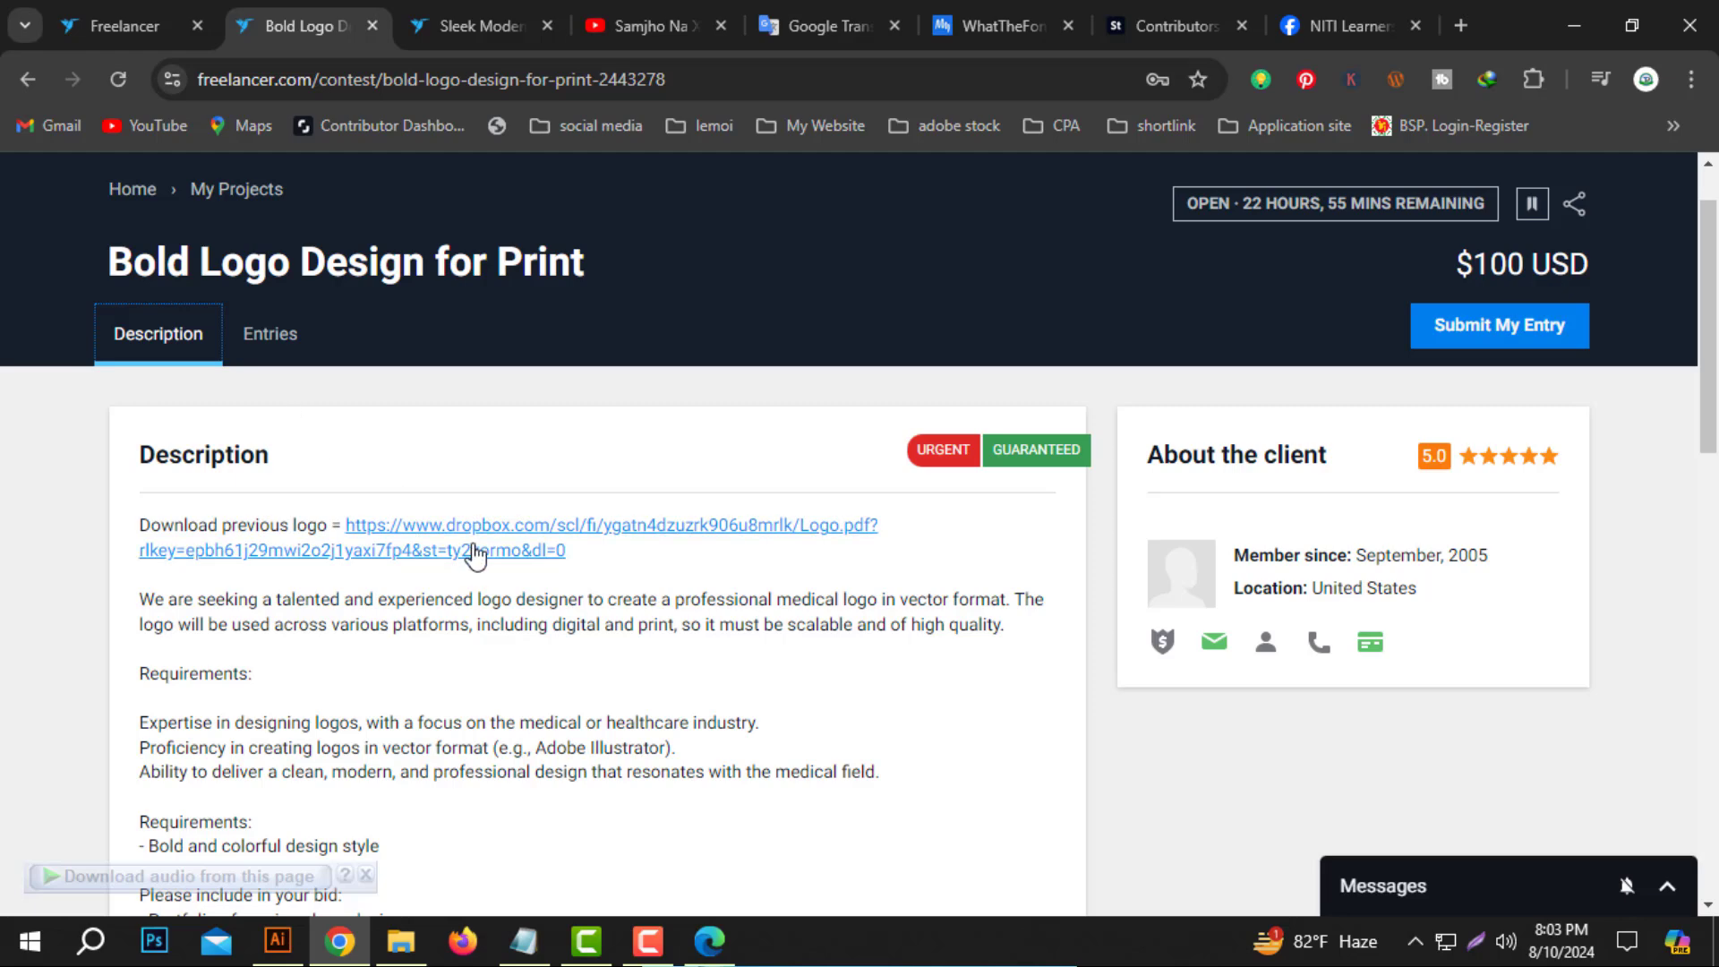
{"action": "scroll", "coordinate": [475, 556], "scroll_direction": "down", "scroll_amount": 3}
{"action": "left_click_drag", "start_coordinate": [403, 720], "coordinate": [154, 416]}
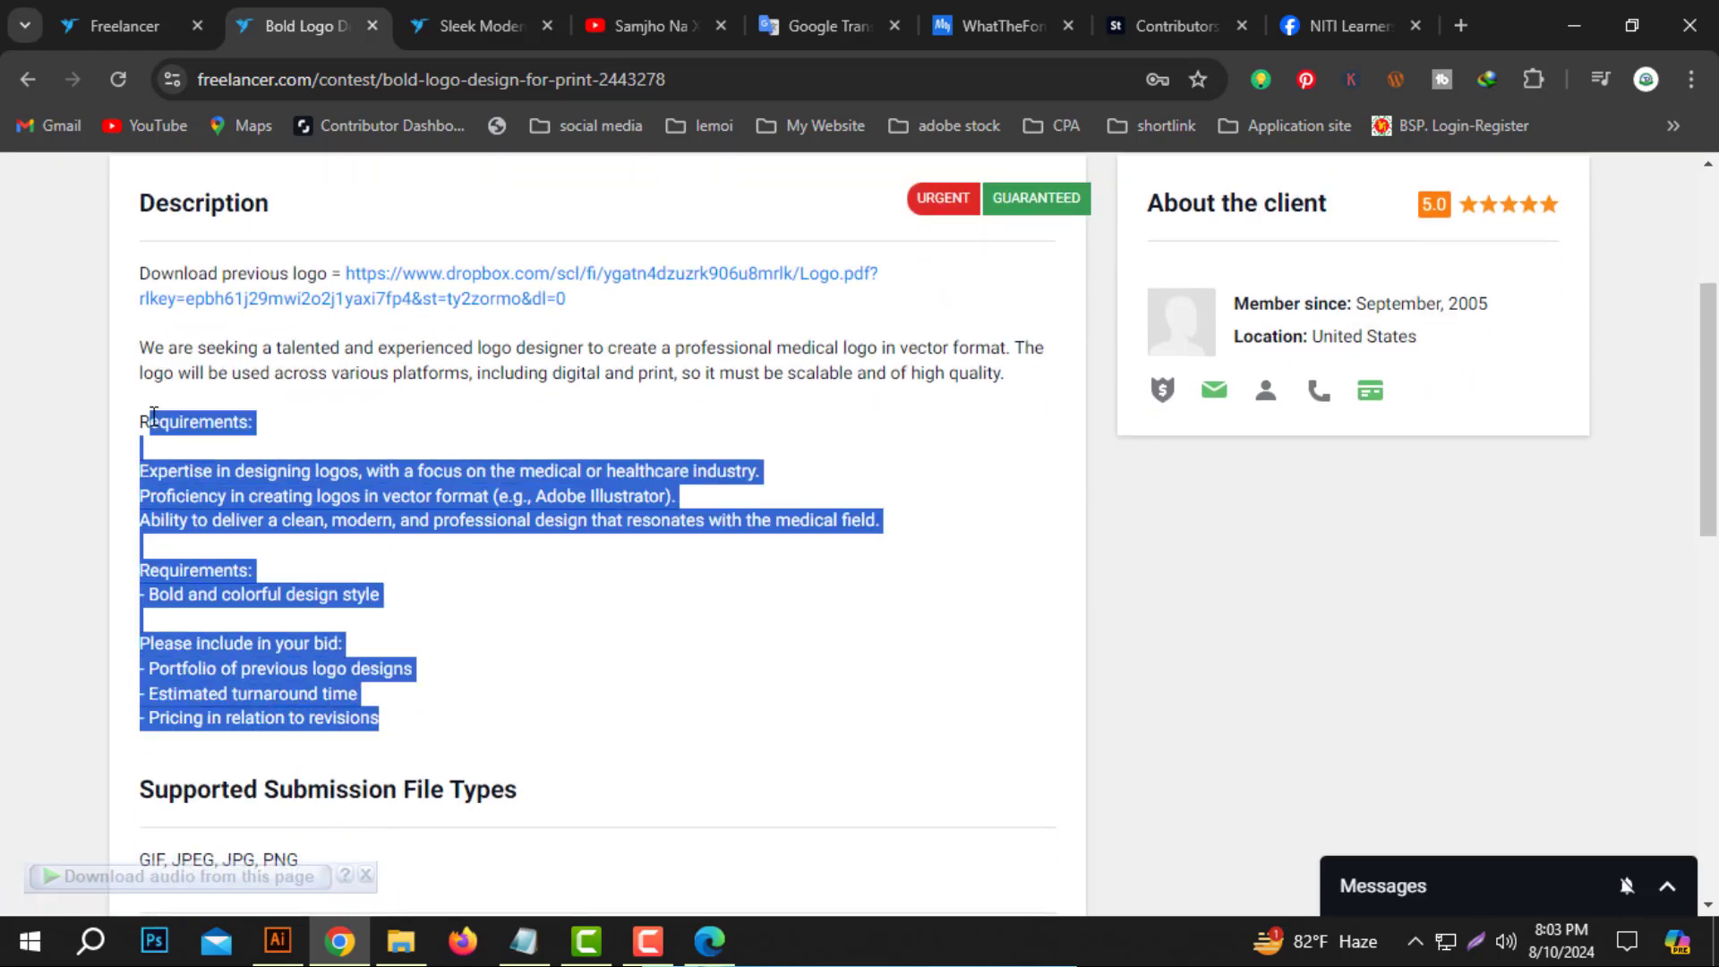
{"action": "left_click", "coordinate": [457, 517]}
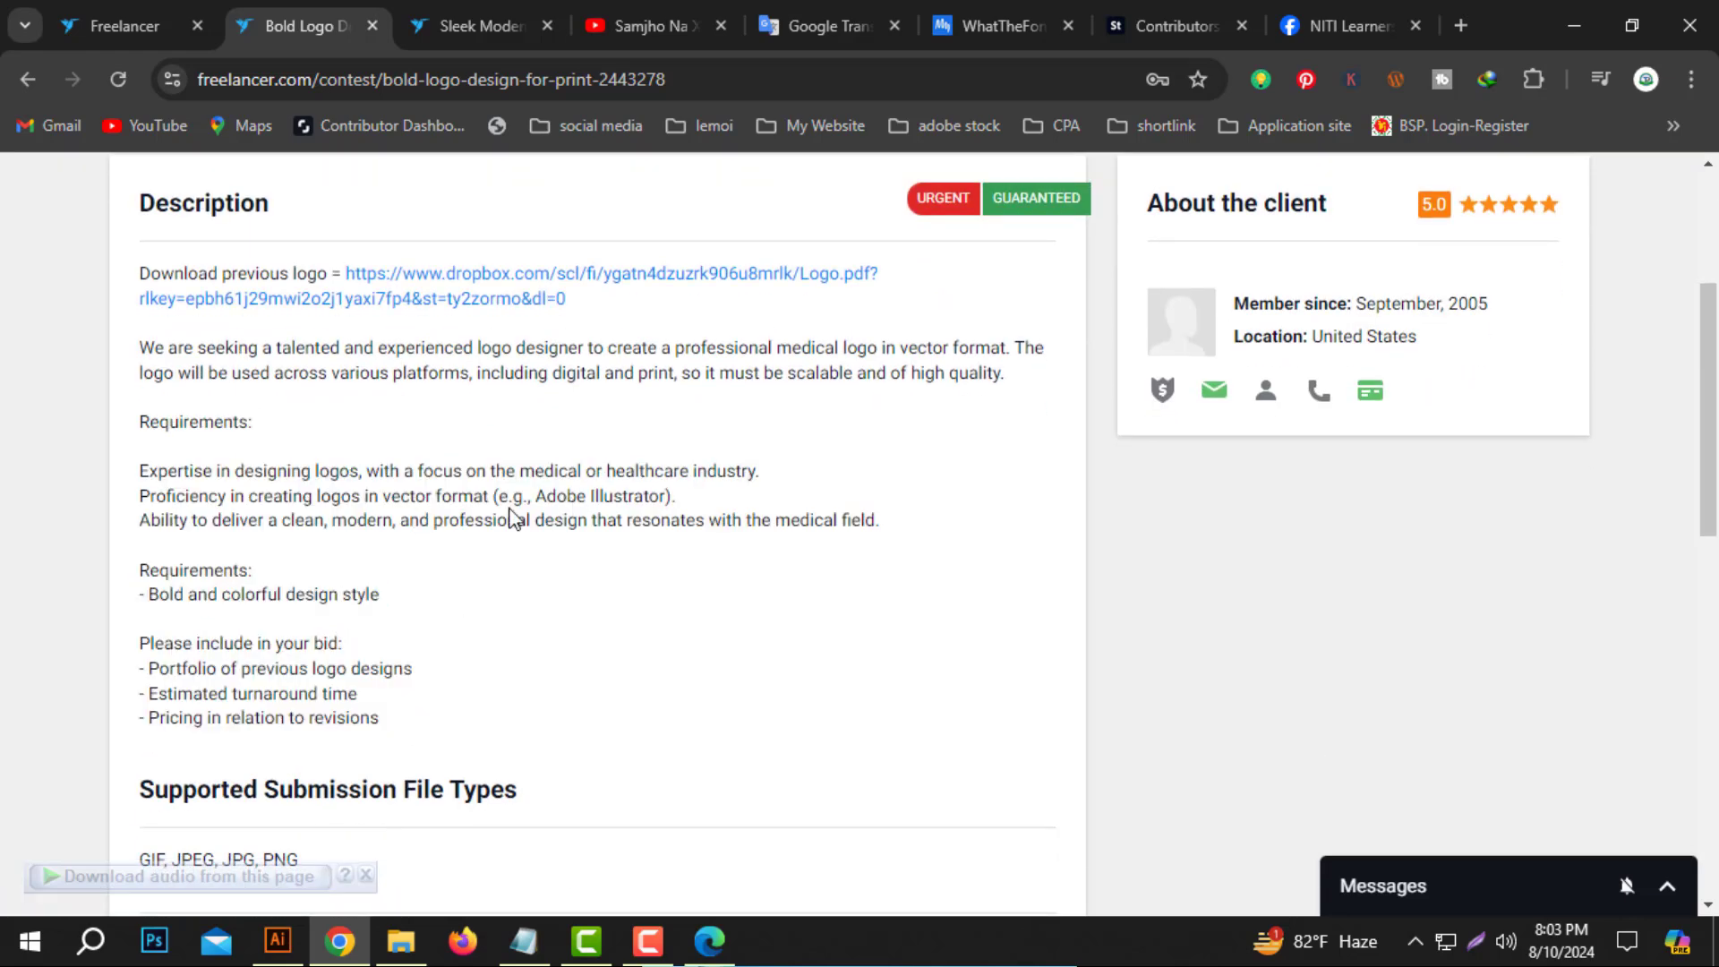
{"action": "left_click_drag", "start_coordinate": [535, 498], "coordinate": [658, 511]}
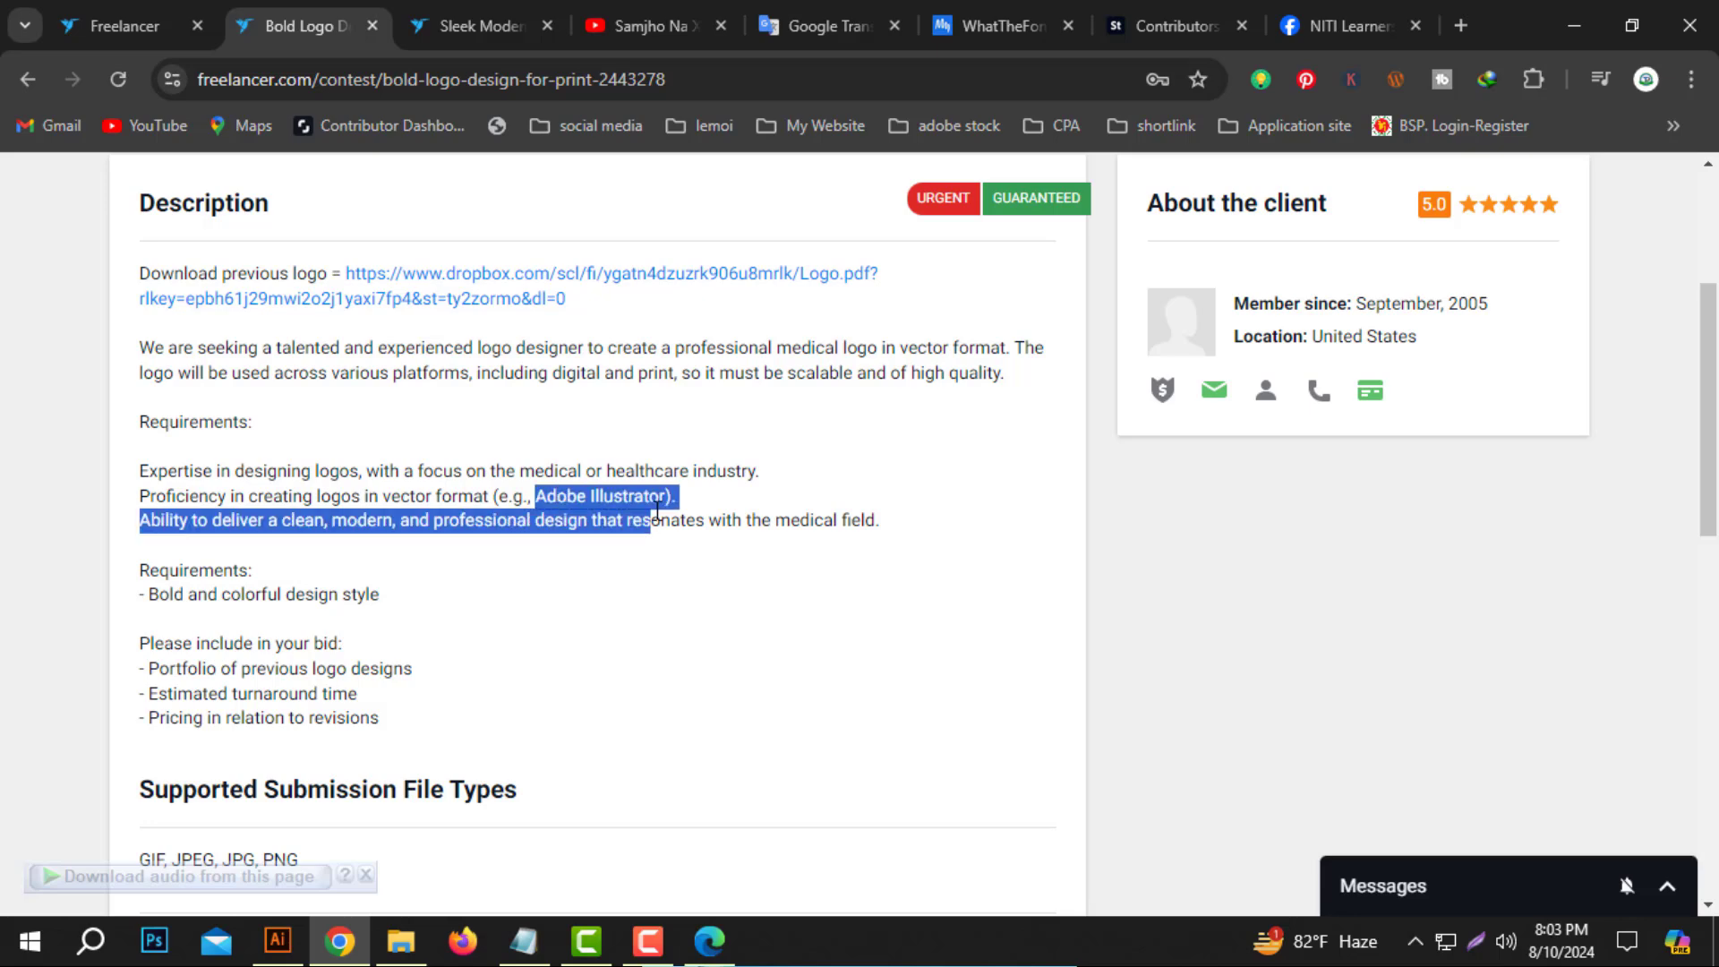
{"action": "left_click", "coordinate": [435, 530]}
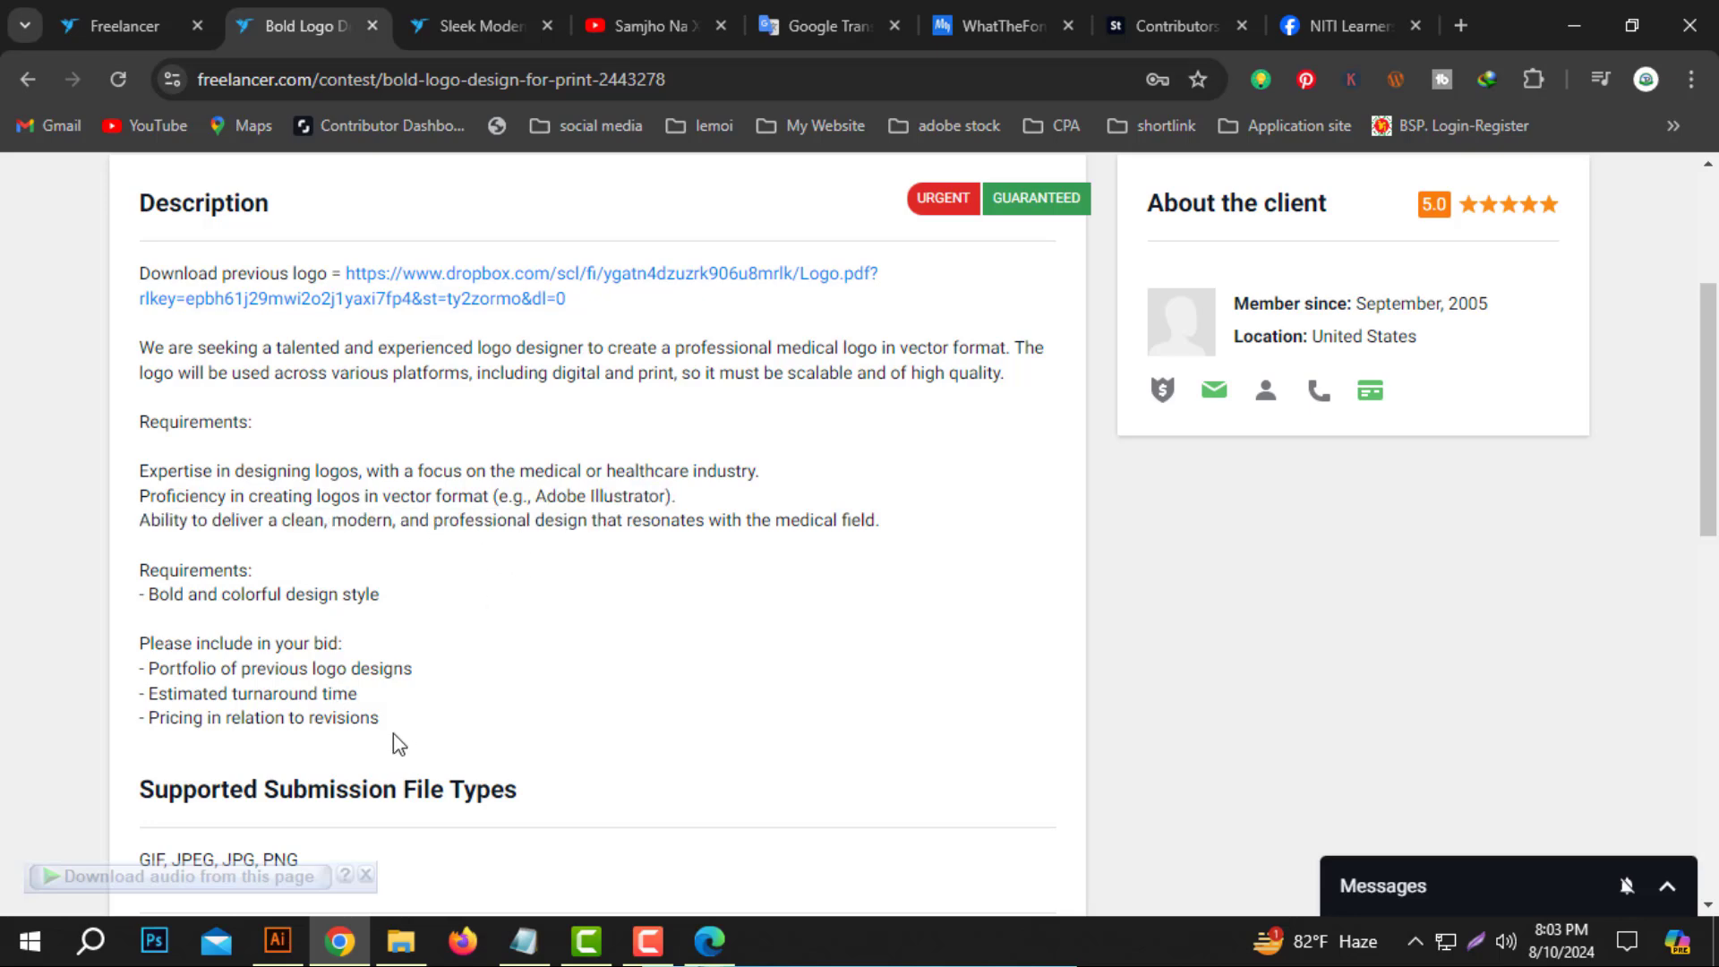
{"action": "left_click_drag", "start_coordinate": [394, 733], "coordinate": [114, 671]}
{"action": "left_click_drag", "start_coordinate": [361, 677], "coordinate": [250, 443]}
{"action": "left_click", "coordinate": [250, 443]}
{"action": "left_click_drag", "start_coordinate": [380, 725], "coordinate": [117, 488]}
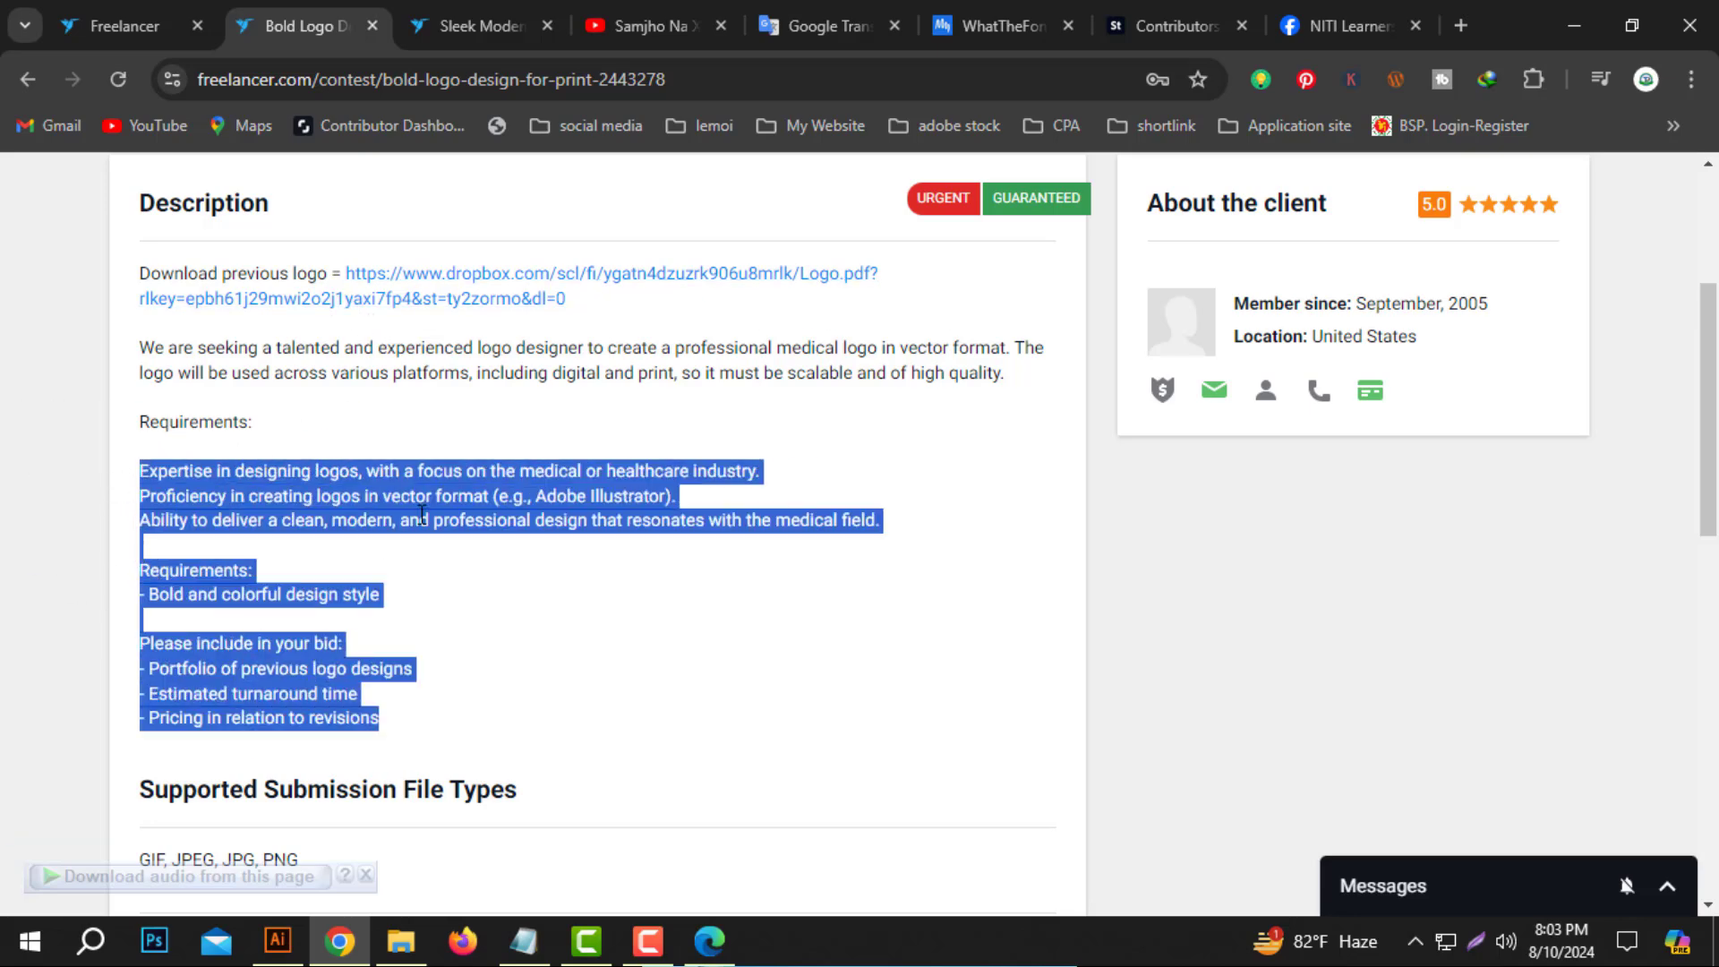
{"action": "scroll", "coordinate": [573, 425], "scroll_direction": "up", "scroll_amount": 1}
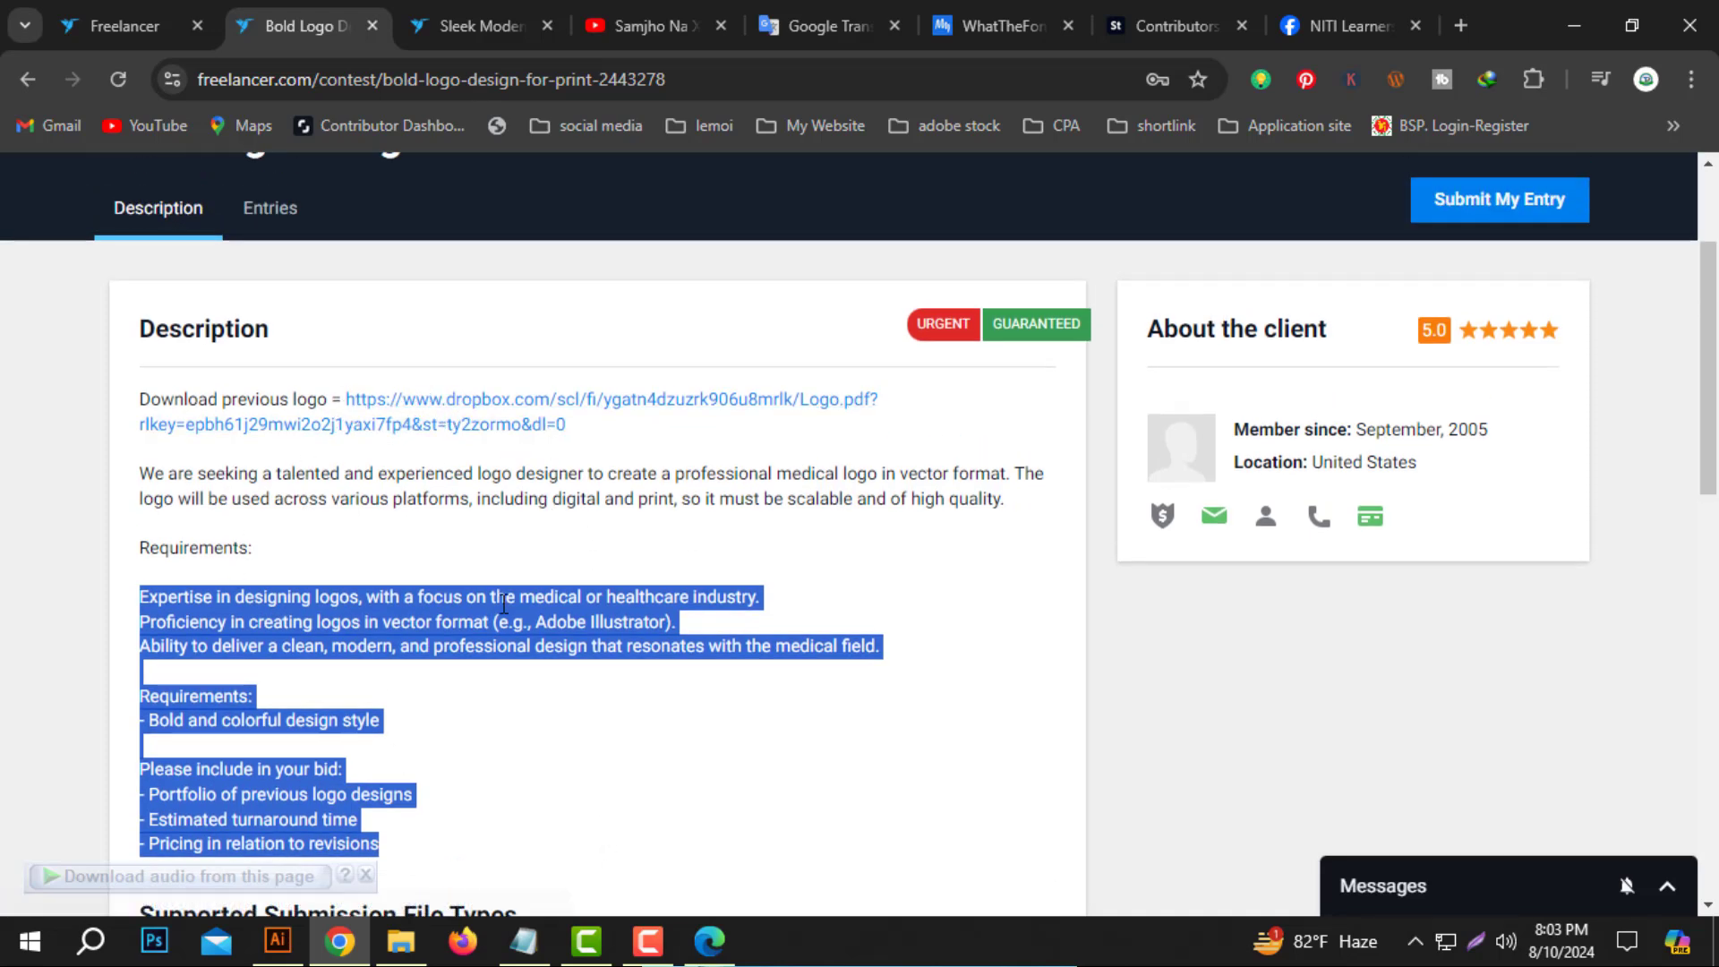
Switch to the Logo_2 PDF in Edge and copy the company name Hydro 7.
{"action": "left_click", "coordinate": [709, 940]}
{"action": "scroll", "coordinate": [732, 520], "scroll_direction": "down", "scroll_amount": 1}
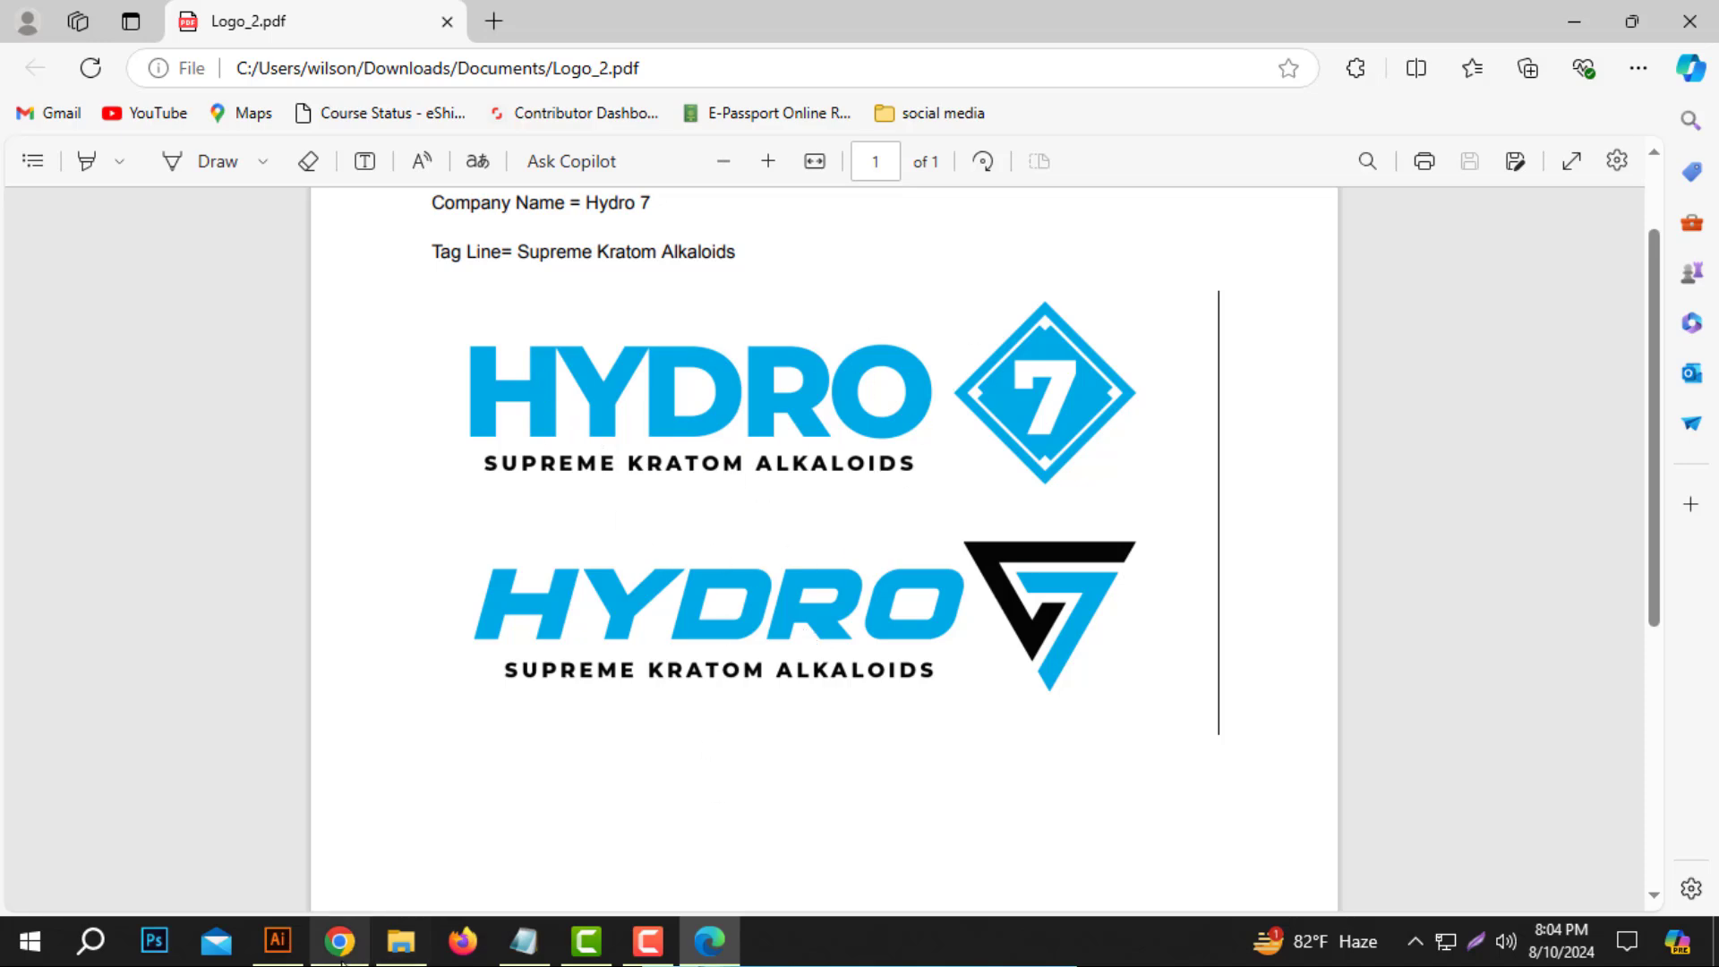
{"action": "left_click", "coordinate": [277, 940]}
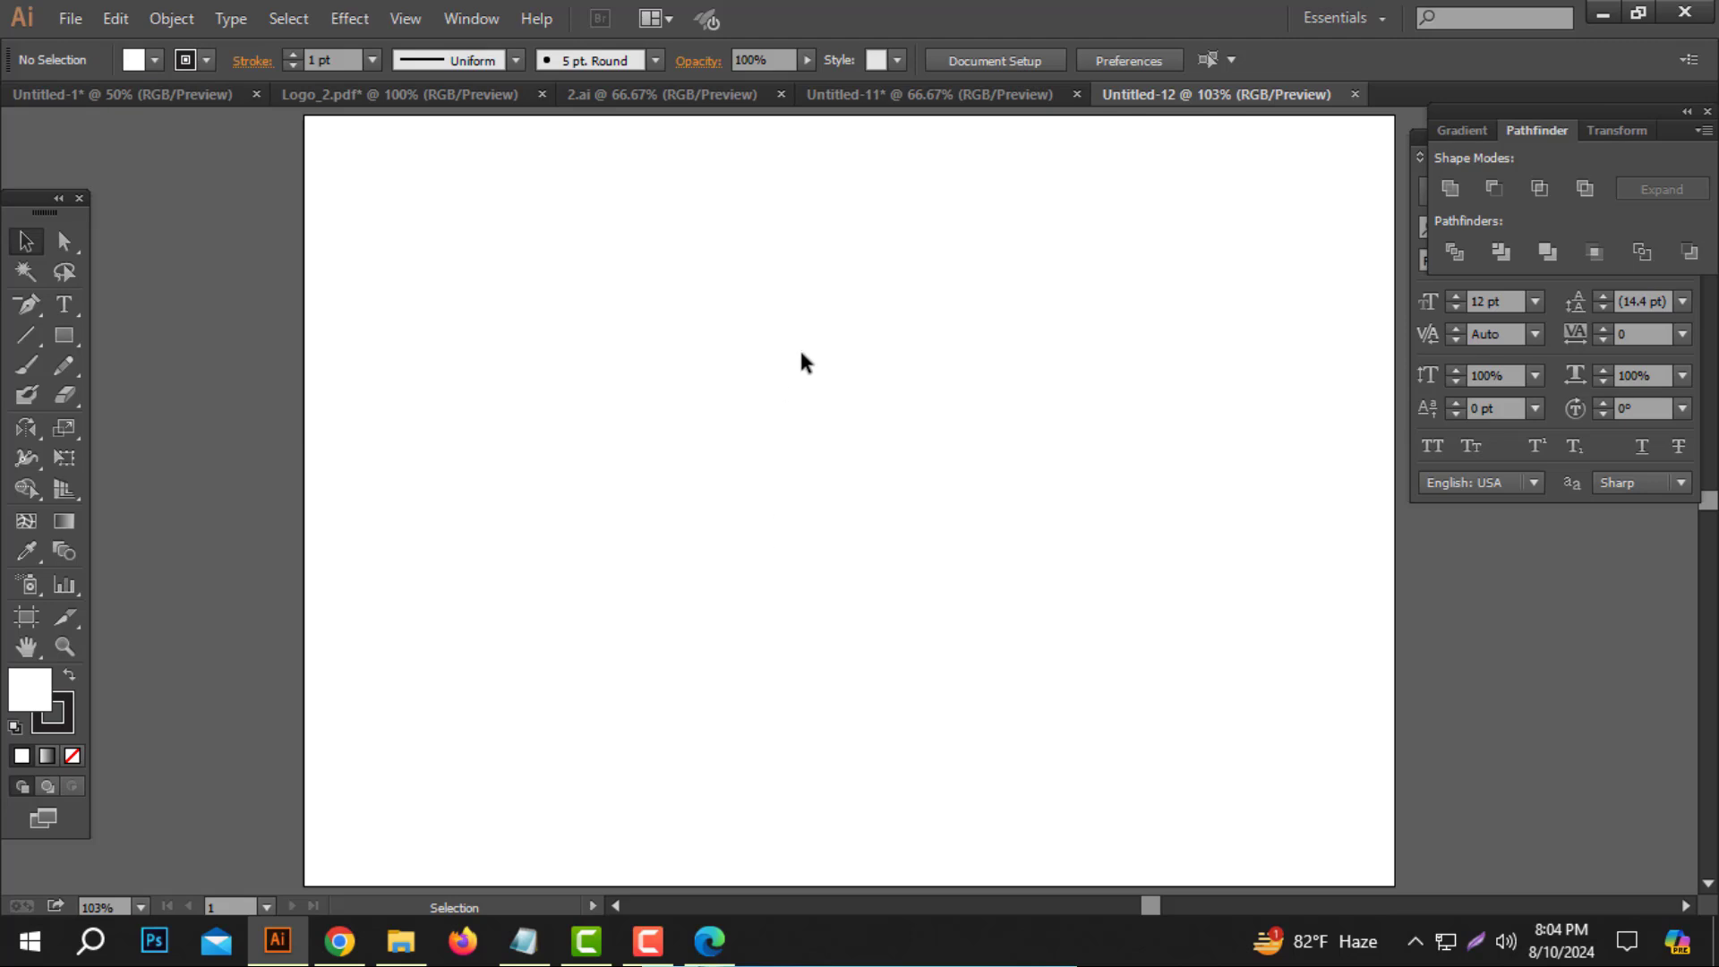
{"action": "left_click", "coordinate": [712, 940]}
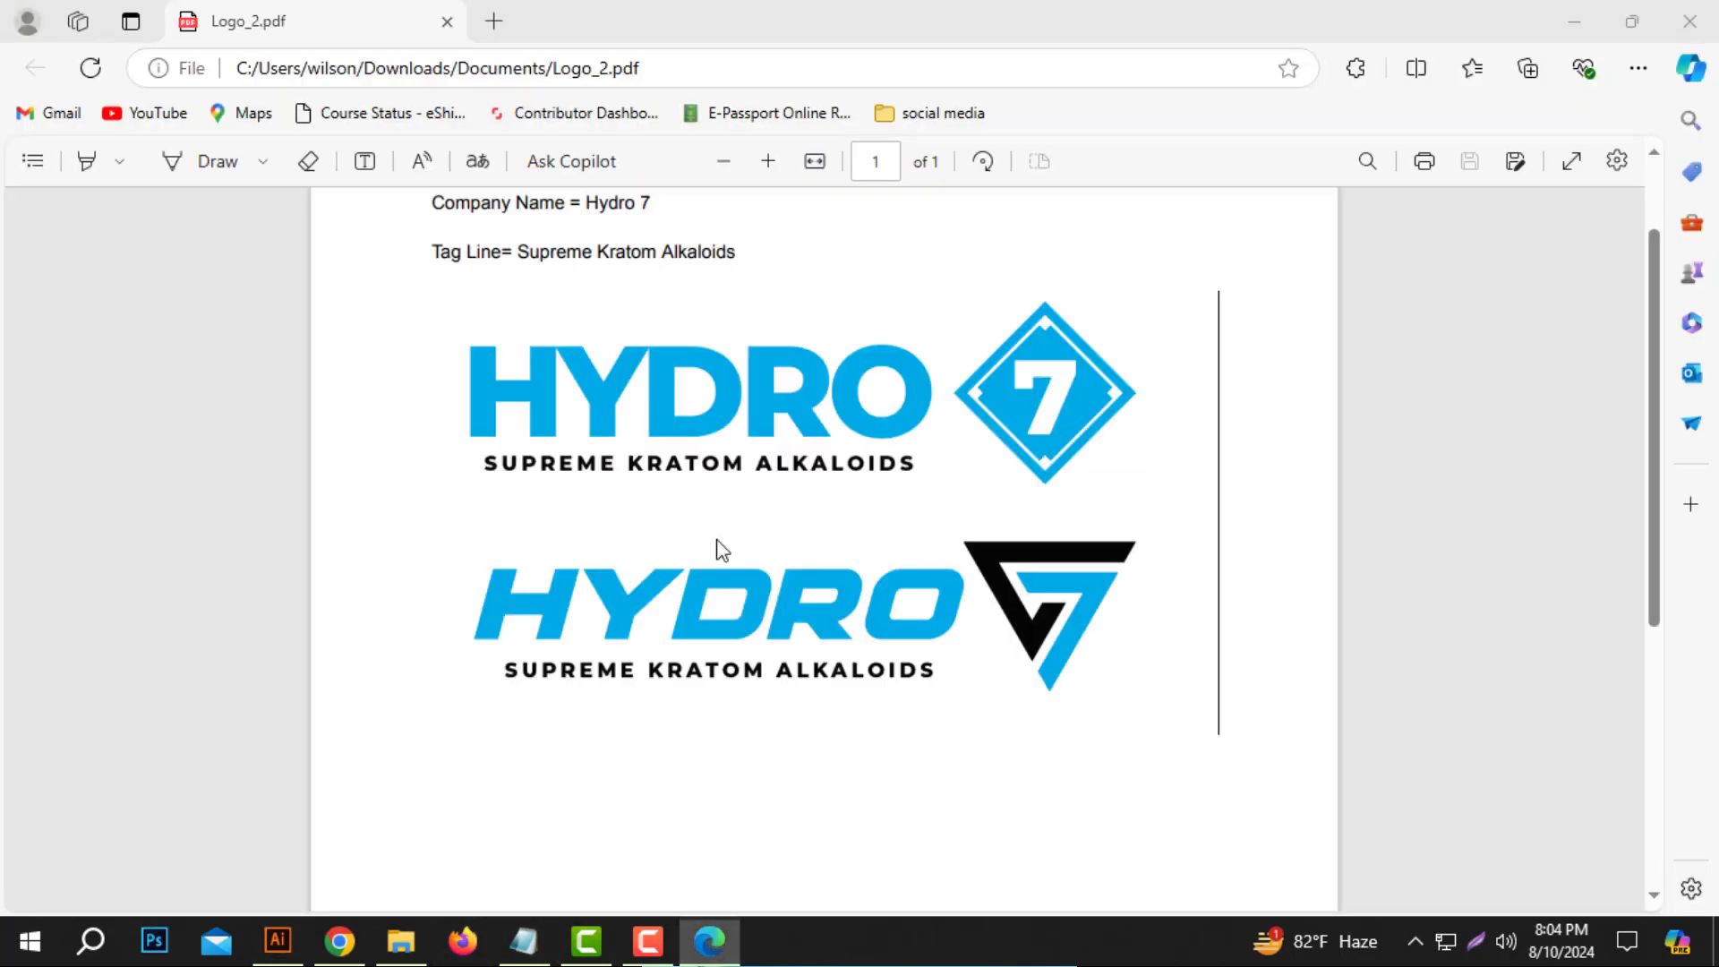
{"action": "left_click_drag", "start_coordinate": [587, 205], "coordinate": [701, 205]}
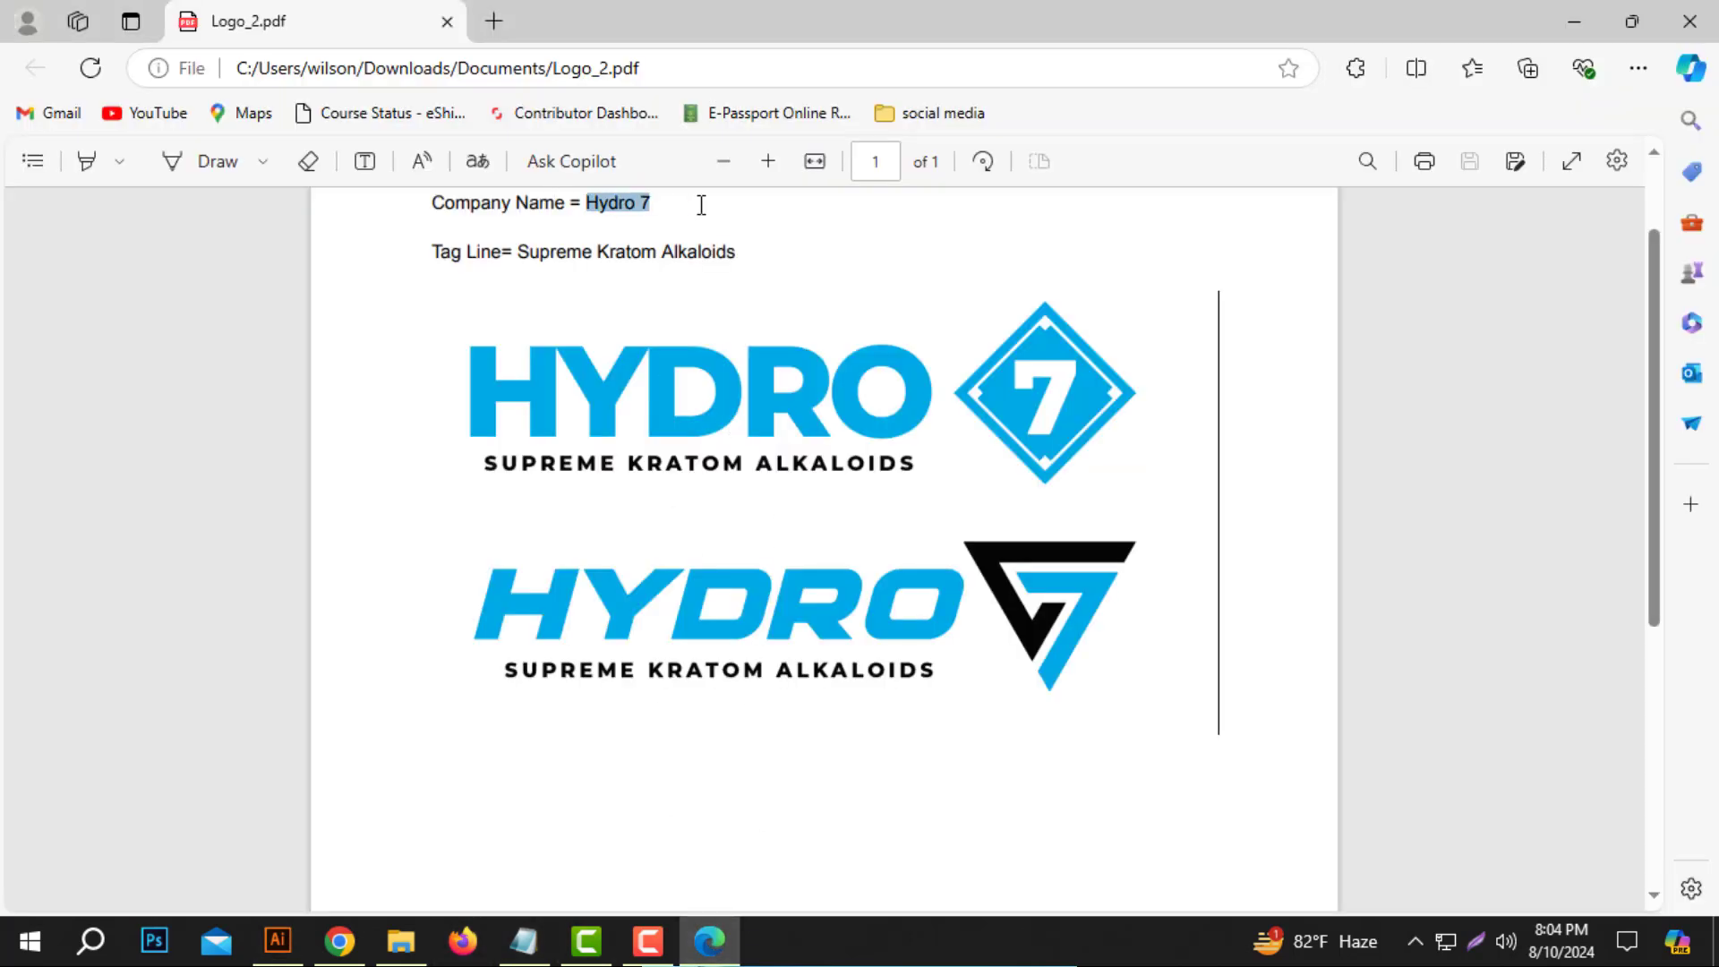
{"action": "right_click", "coordinate": [614, 205]}
{"action": "left_click", "coordinate": [686, 311]}
Switch to Illustrator and paste Hydro 7 as a text object on the blank artboard.
{"action": "left_click", "coordinate": [277, 940]}
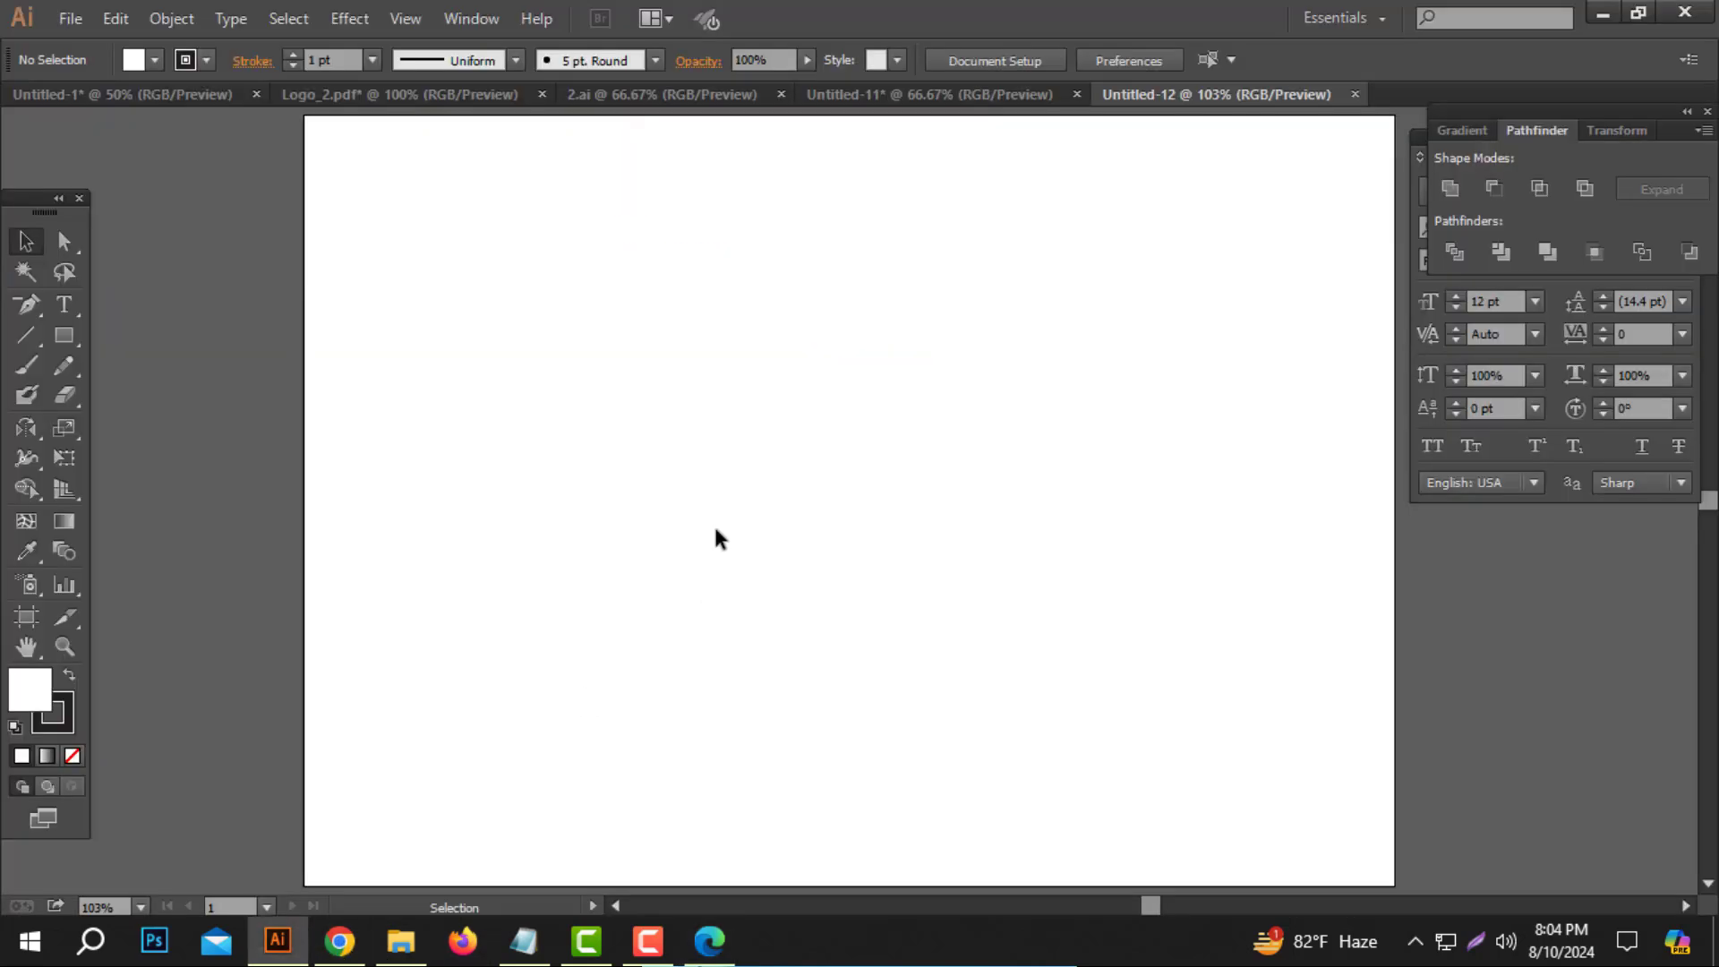
{"action": "left_click", "coordinate": [63, 304]}
{"action": "left_click", "coordinate": [804, 394]}
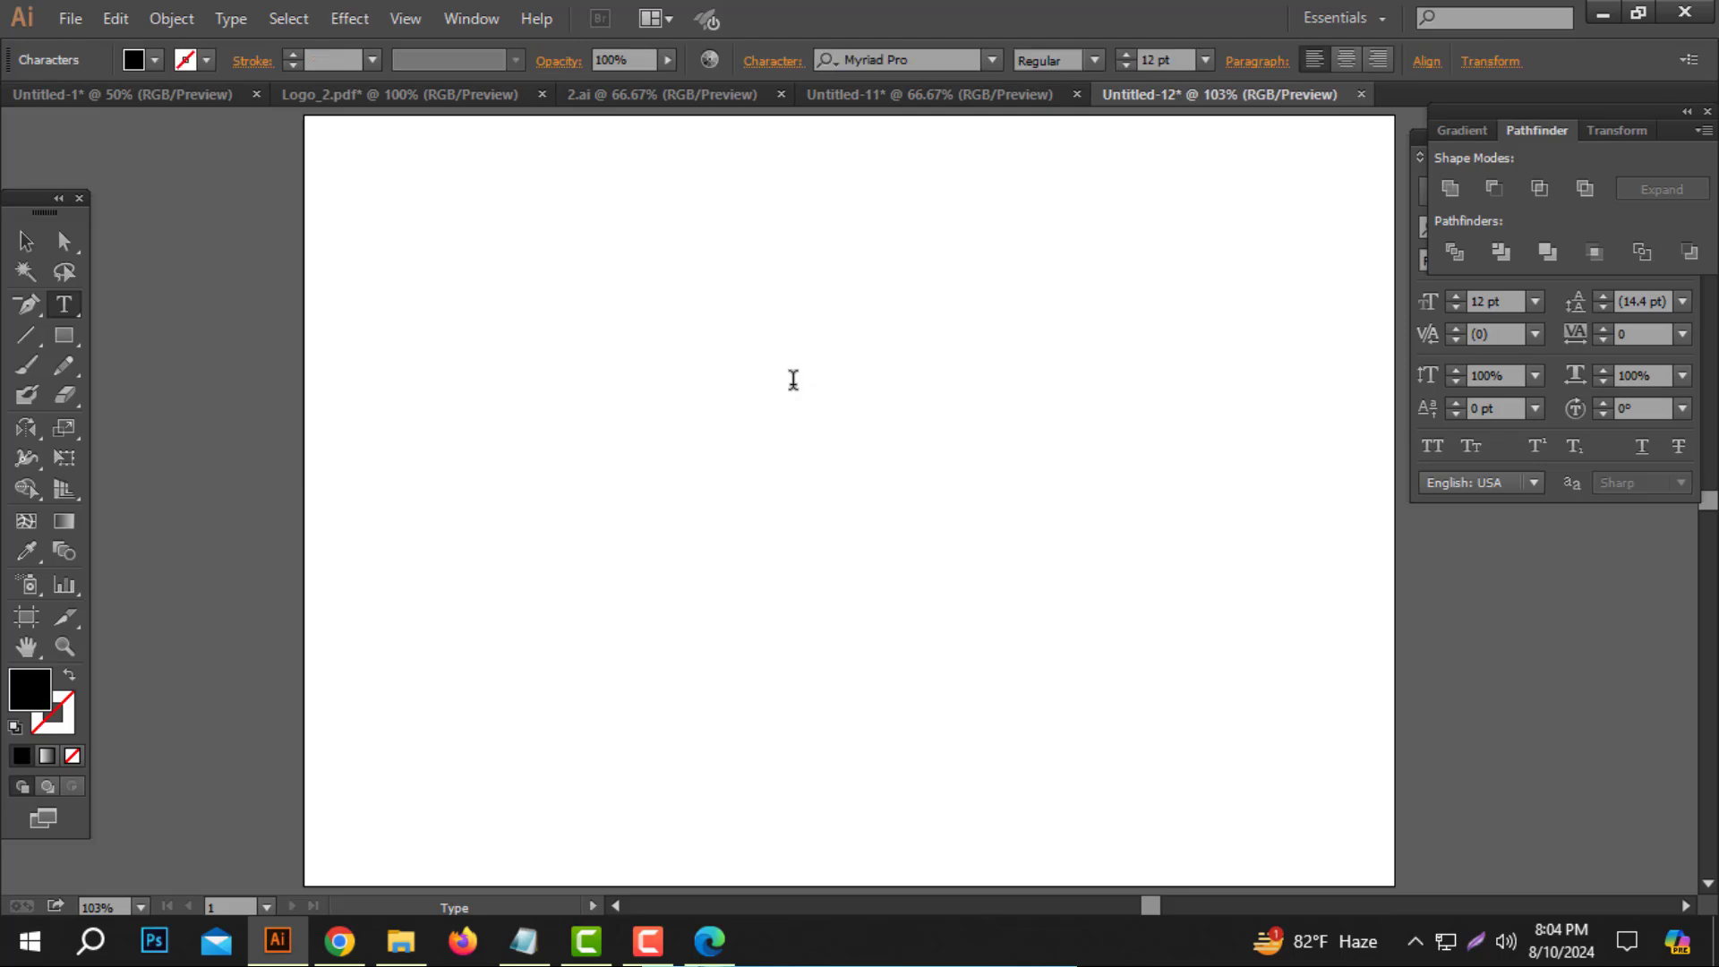
{"action": "key", "text": "ctrl+v"}
{"action": "left_click", "coordinate": [26, 241]}
Switch to the Logo_2 PDF in Edge and copy the whole tag line row, Tag Line= Supreme Kratom Alkaloids.
{"action": "left_click", "coordinate": [709, 940]}
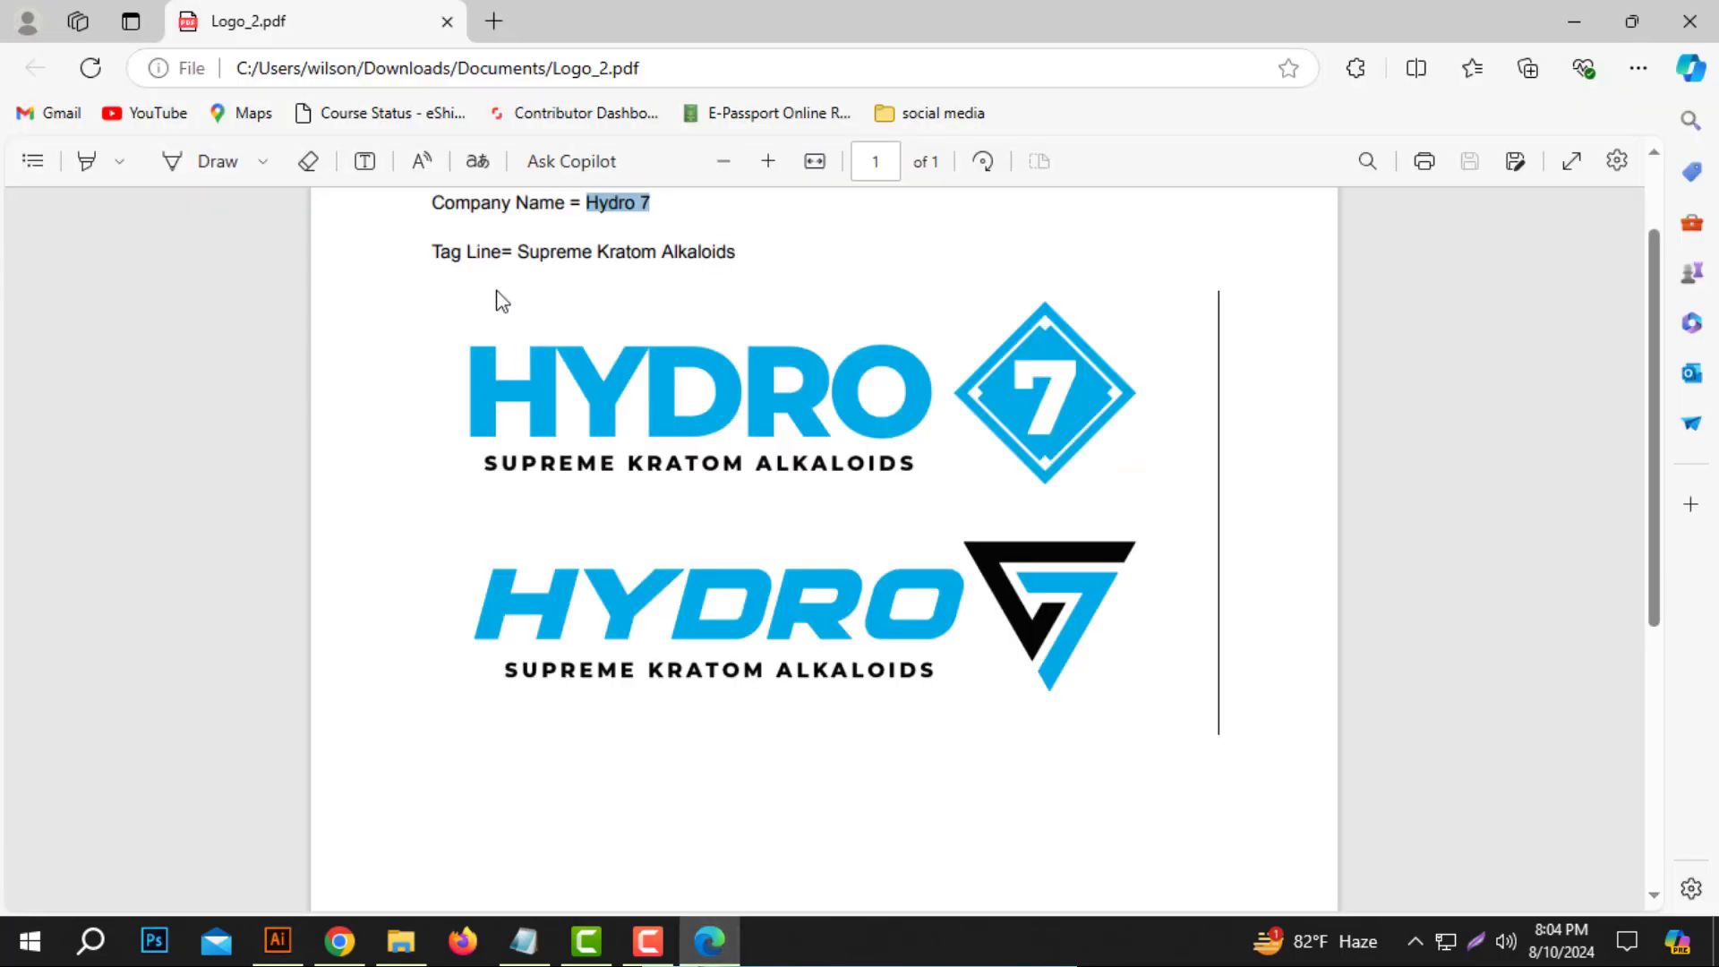
{"action": "left_click_drag", "start_coordinate": [512, 259], "coordinate": [815, 262]}
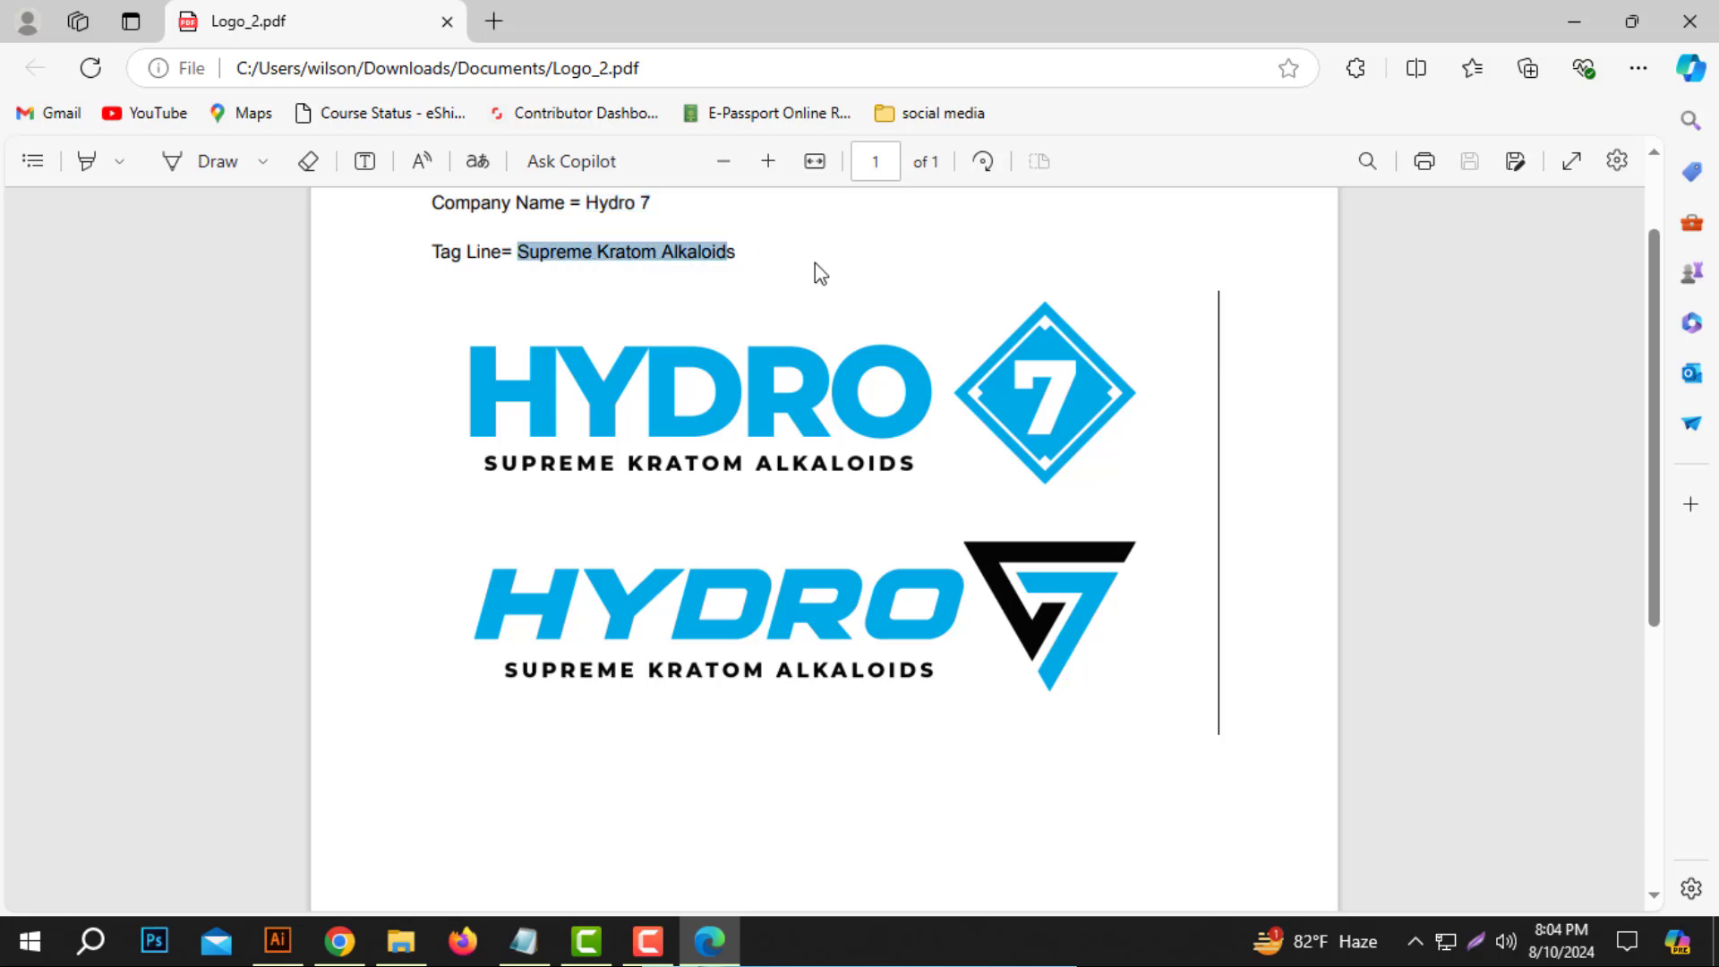
{"action": "left_click", "coordinate": [716, 252]}
{"action": "triple_click", "coordinate": [698, 251]}
{"action": "left_click", "coordinate": [616, 260]}
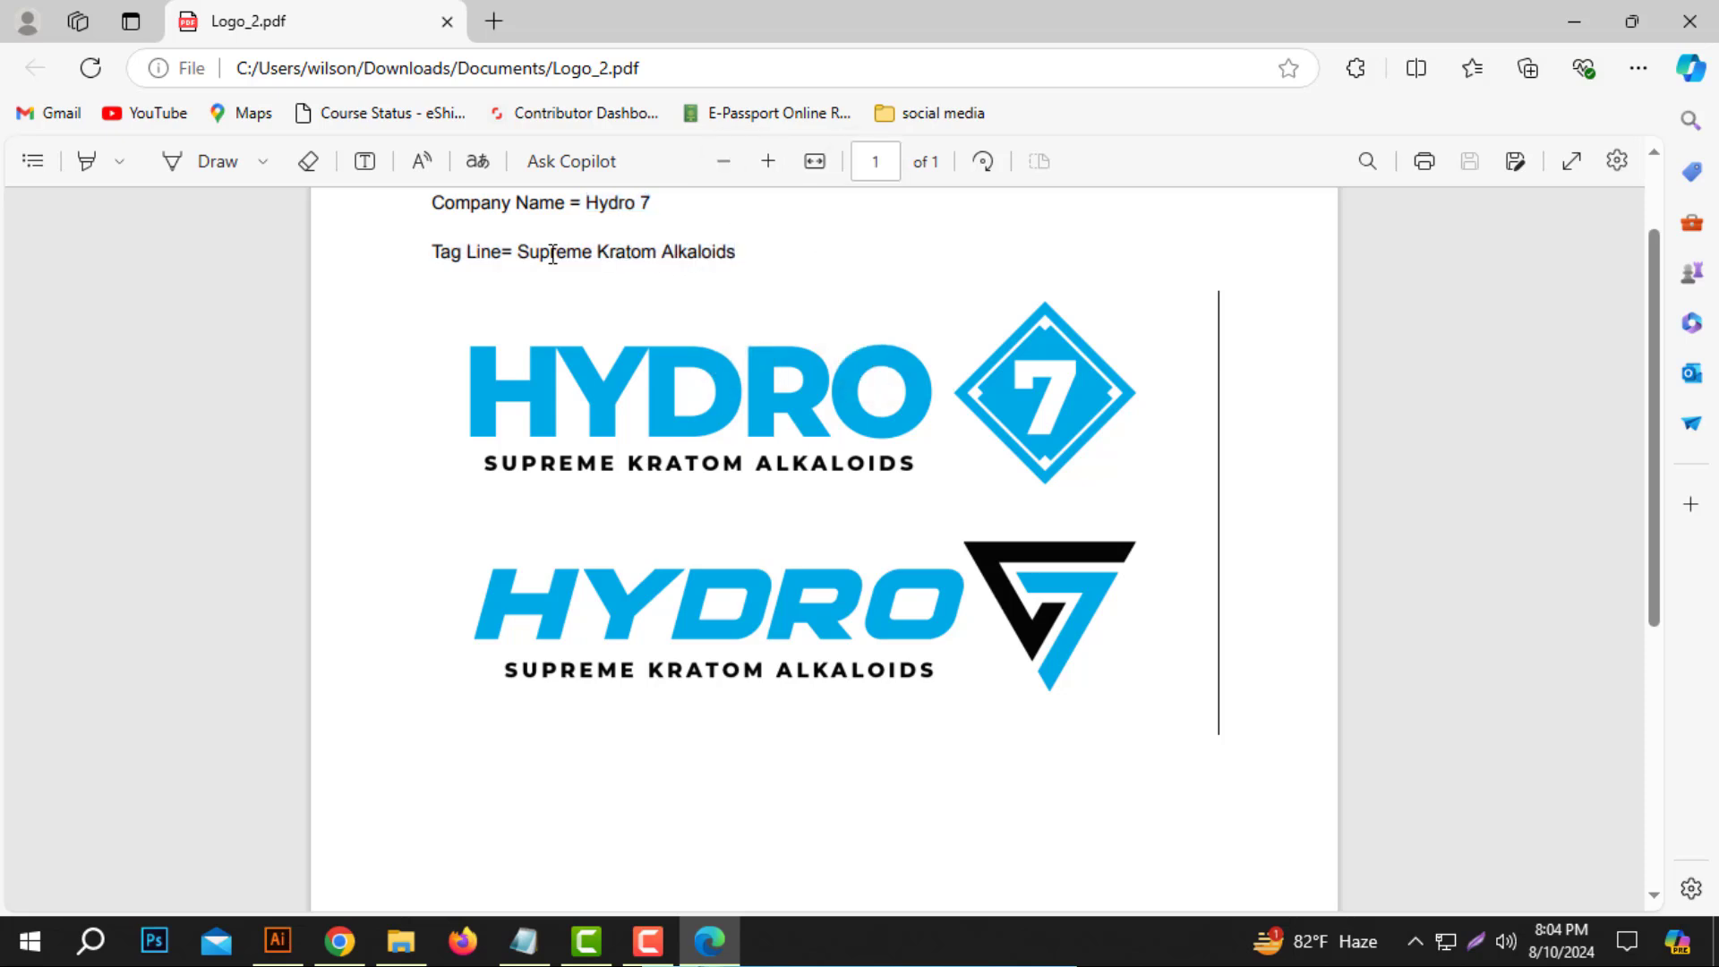
{"action": "double_click", "coordinate": [552, 254]}
{"action": "triple_click", "coordinate": [556, 253]}
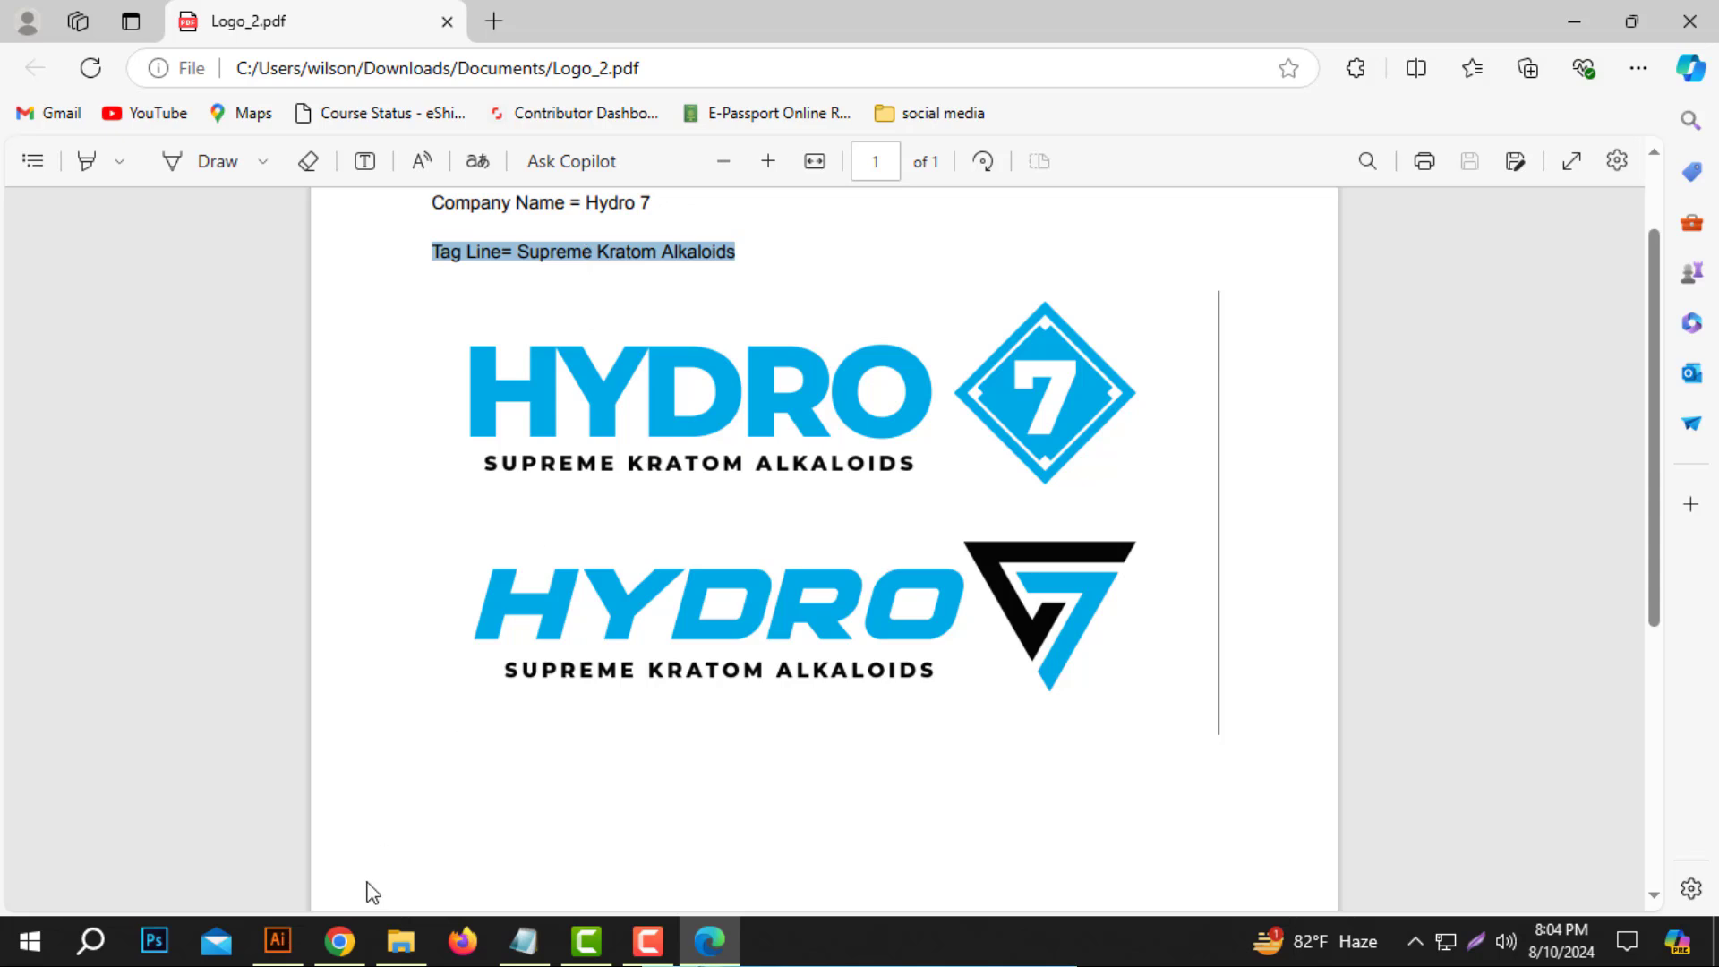
Switch to Illustrator and paste Tag Line= Supreme Kratom Alkaloids as a separate text object below Hydro 7.
{"action": "left_click", "coordinate": [277, 940]}
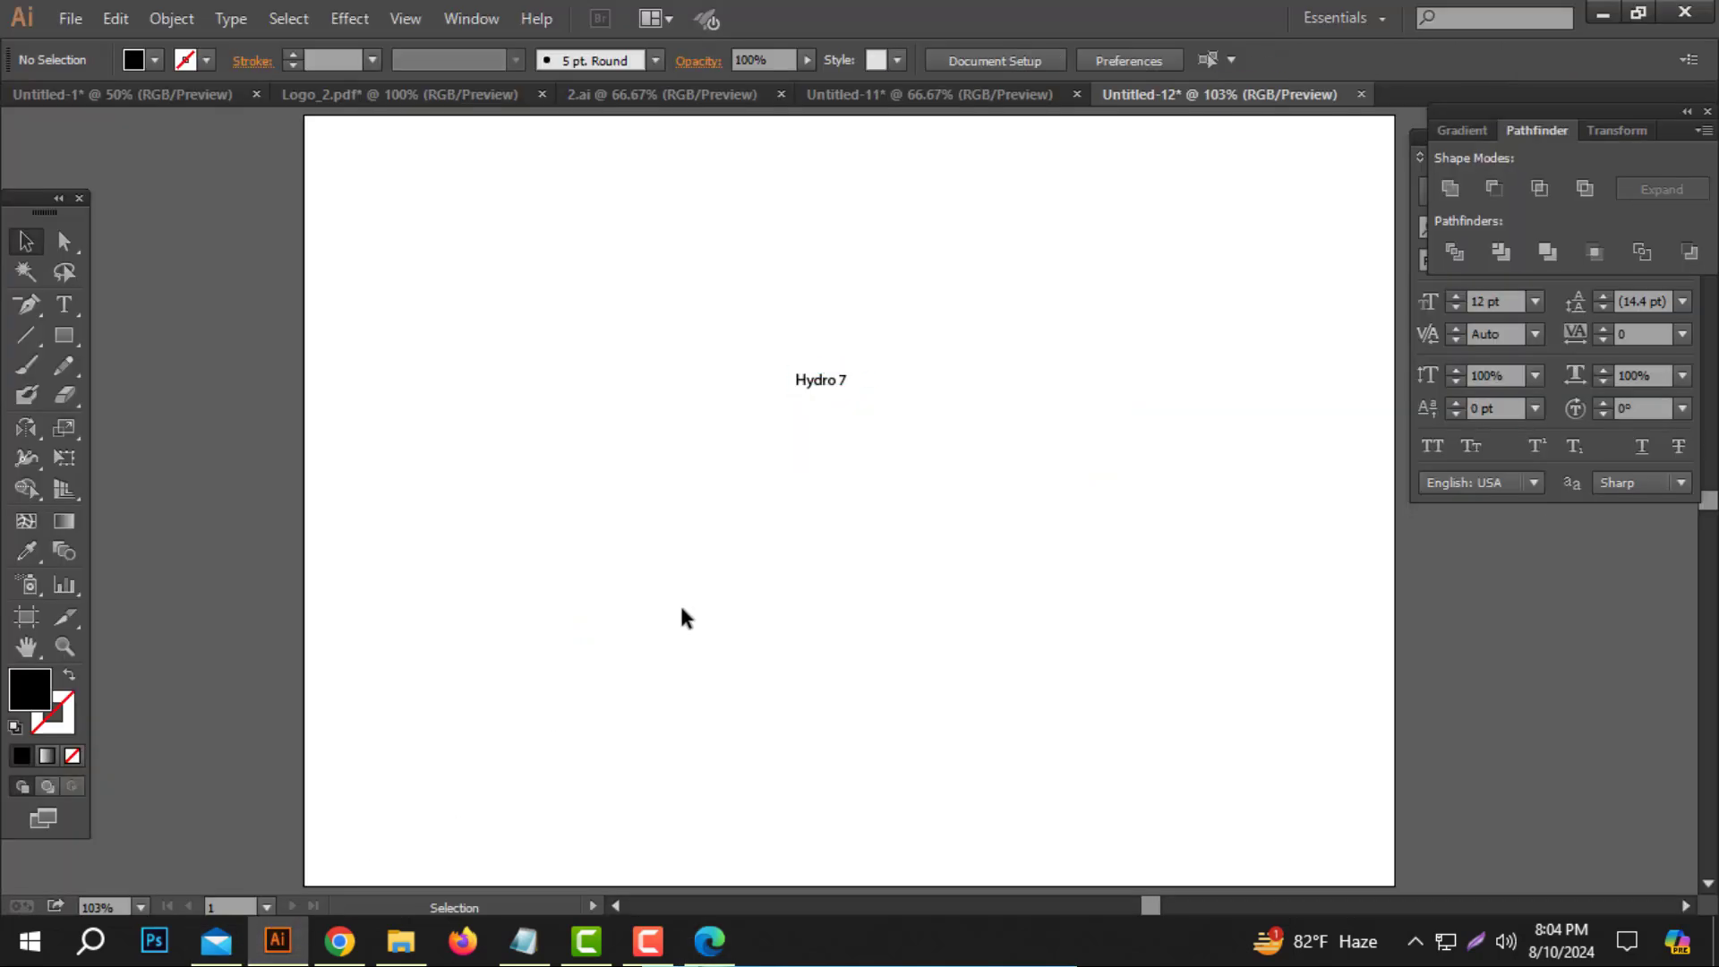
{"action": "left_click", "coordinate": [64, 304]}
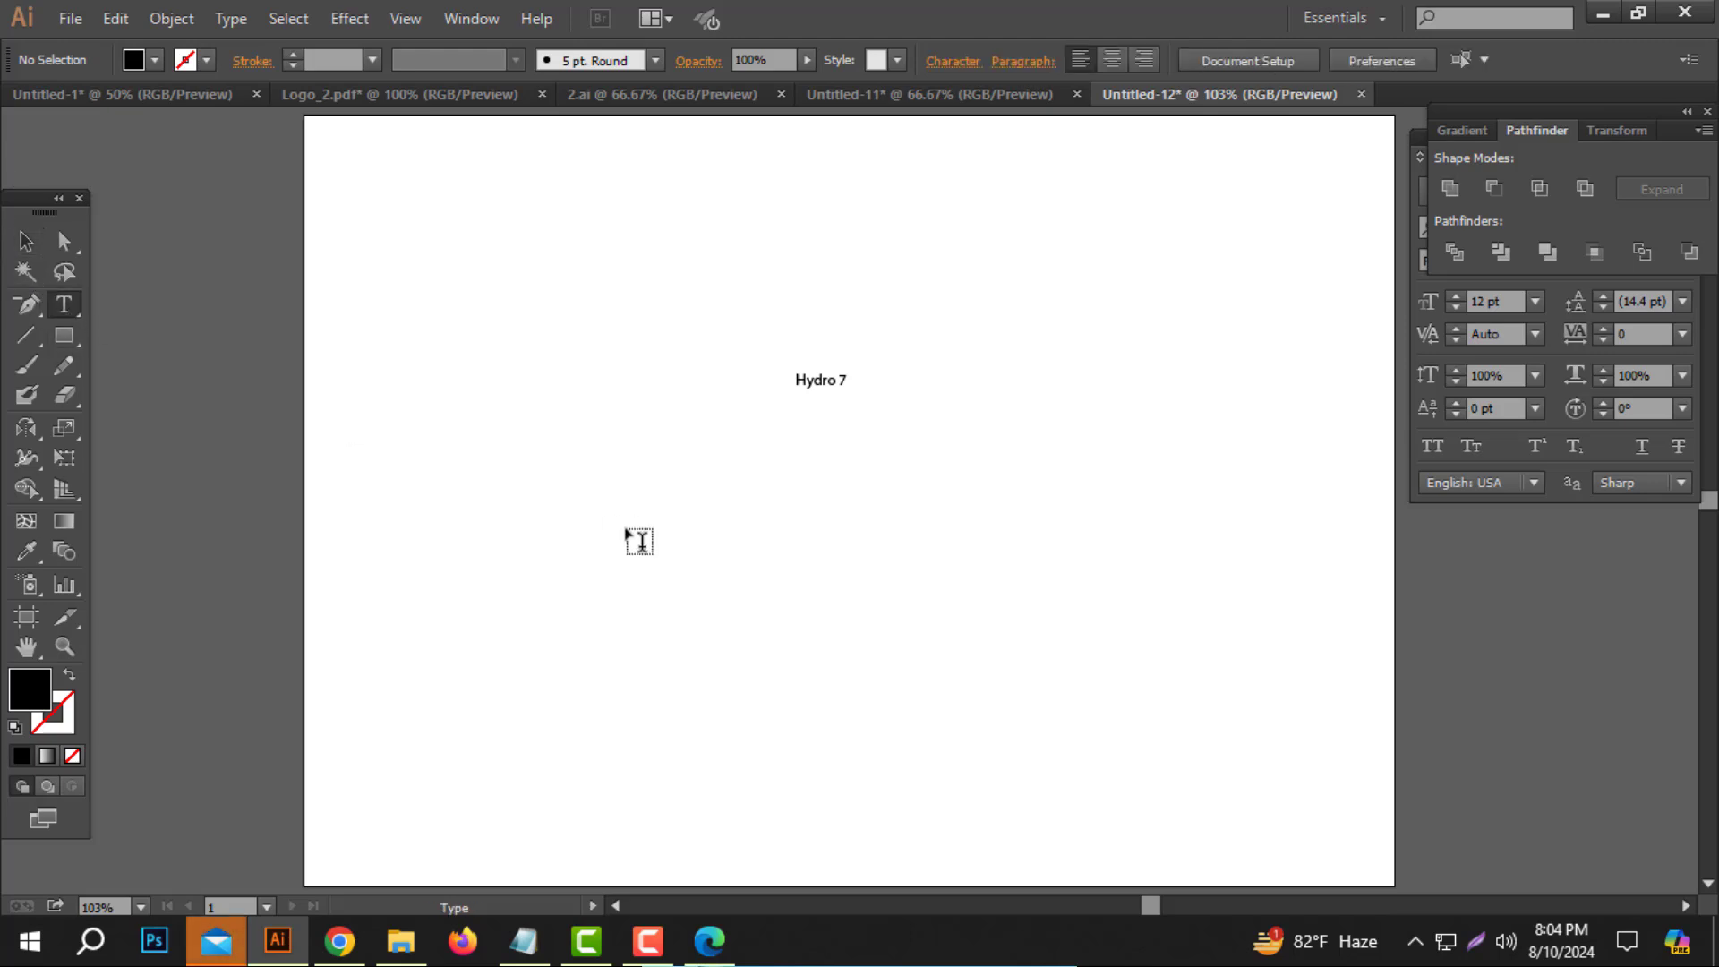
{"action": "left_click", "coordinate": [637, 488]}
{"action": "key", "text": "ctrl+v"}
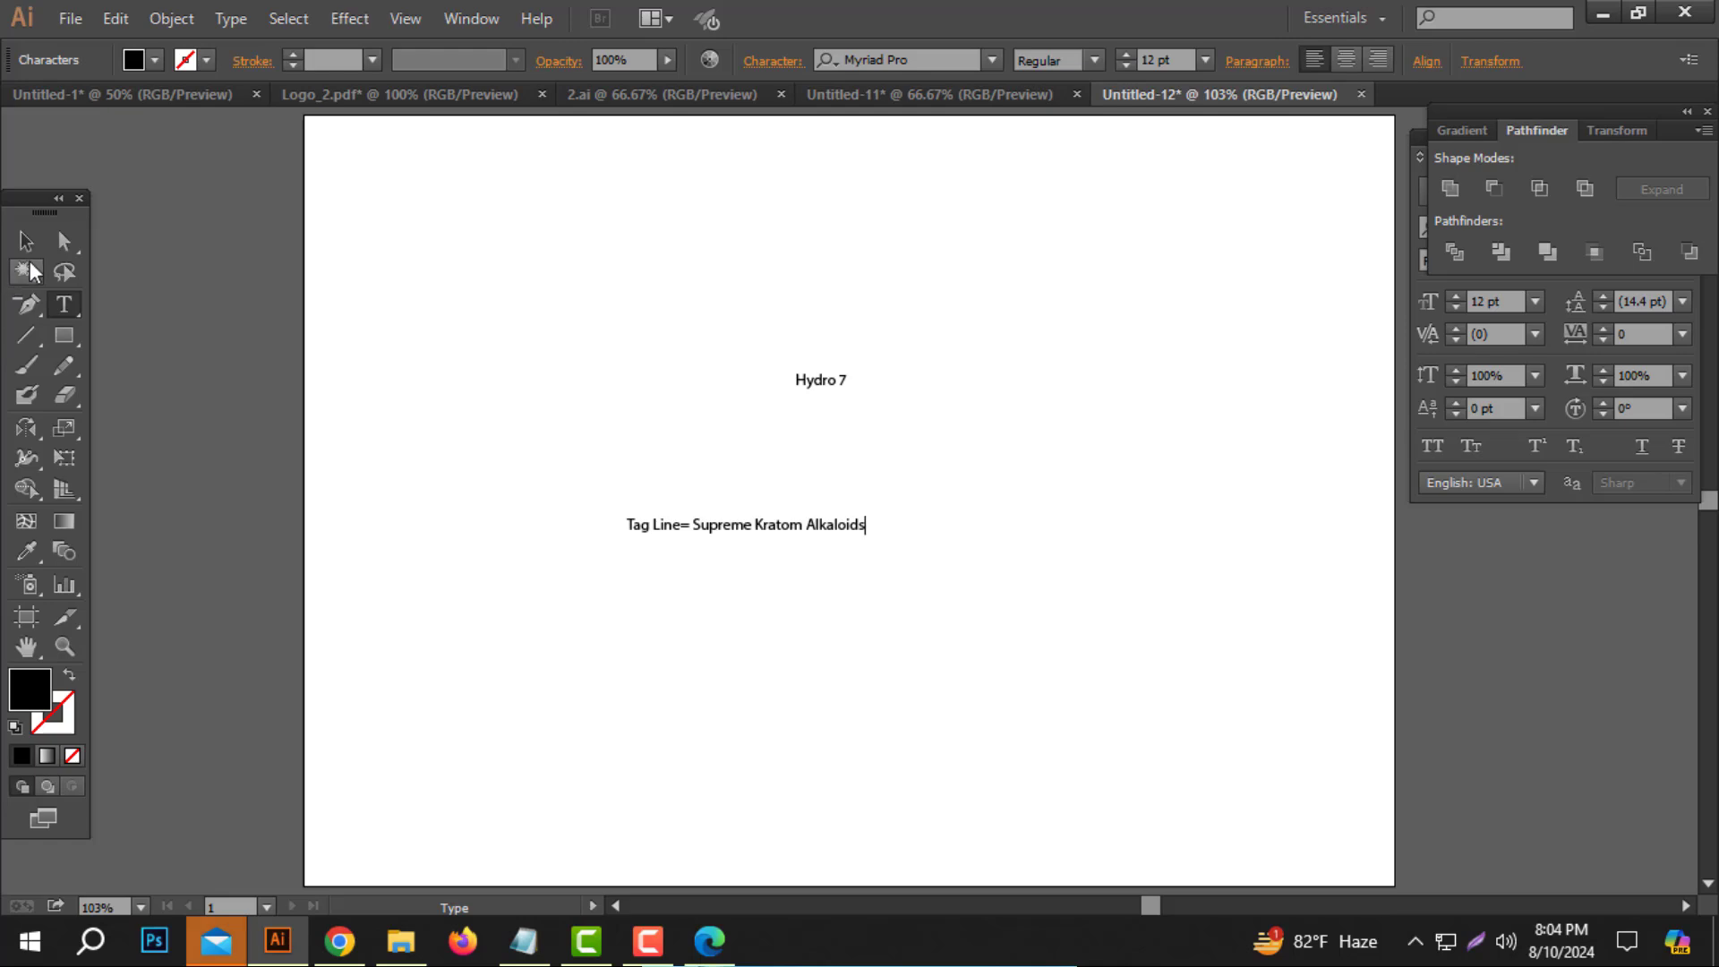
{"action": "left_click", "coordinate": [27, 244]}
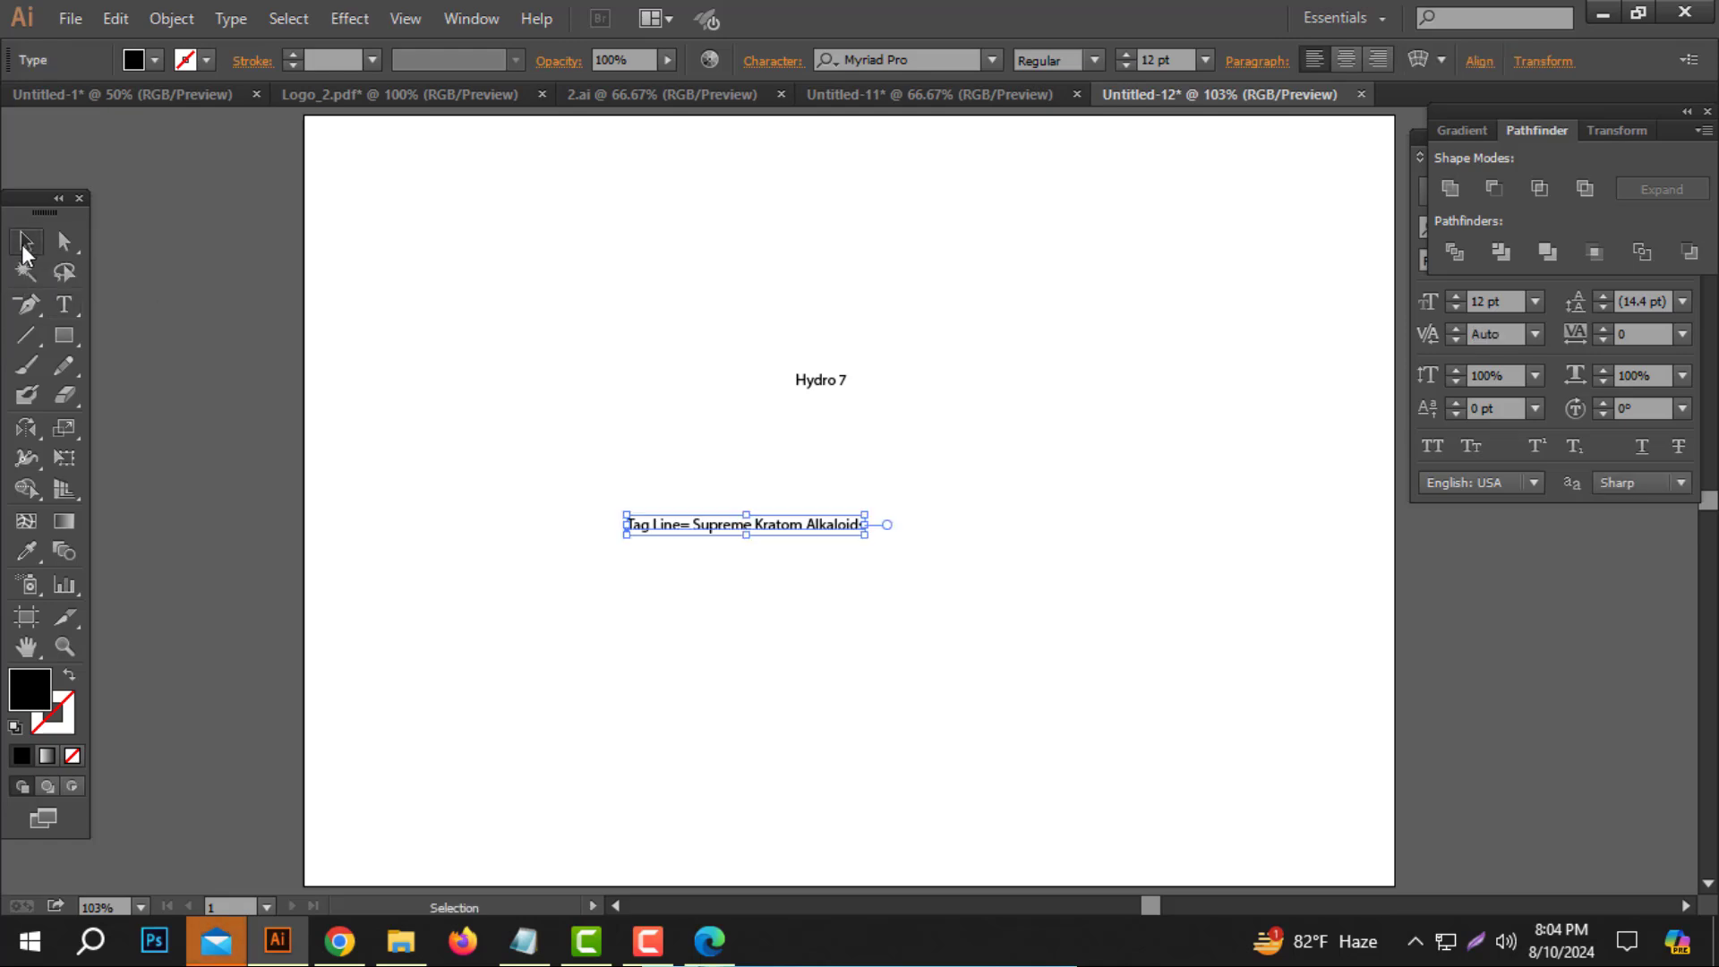
{"action": "left_click", "coordinate": [779, 678]}
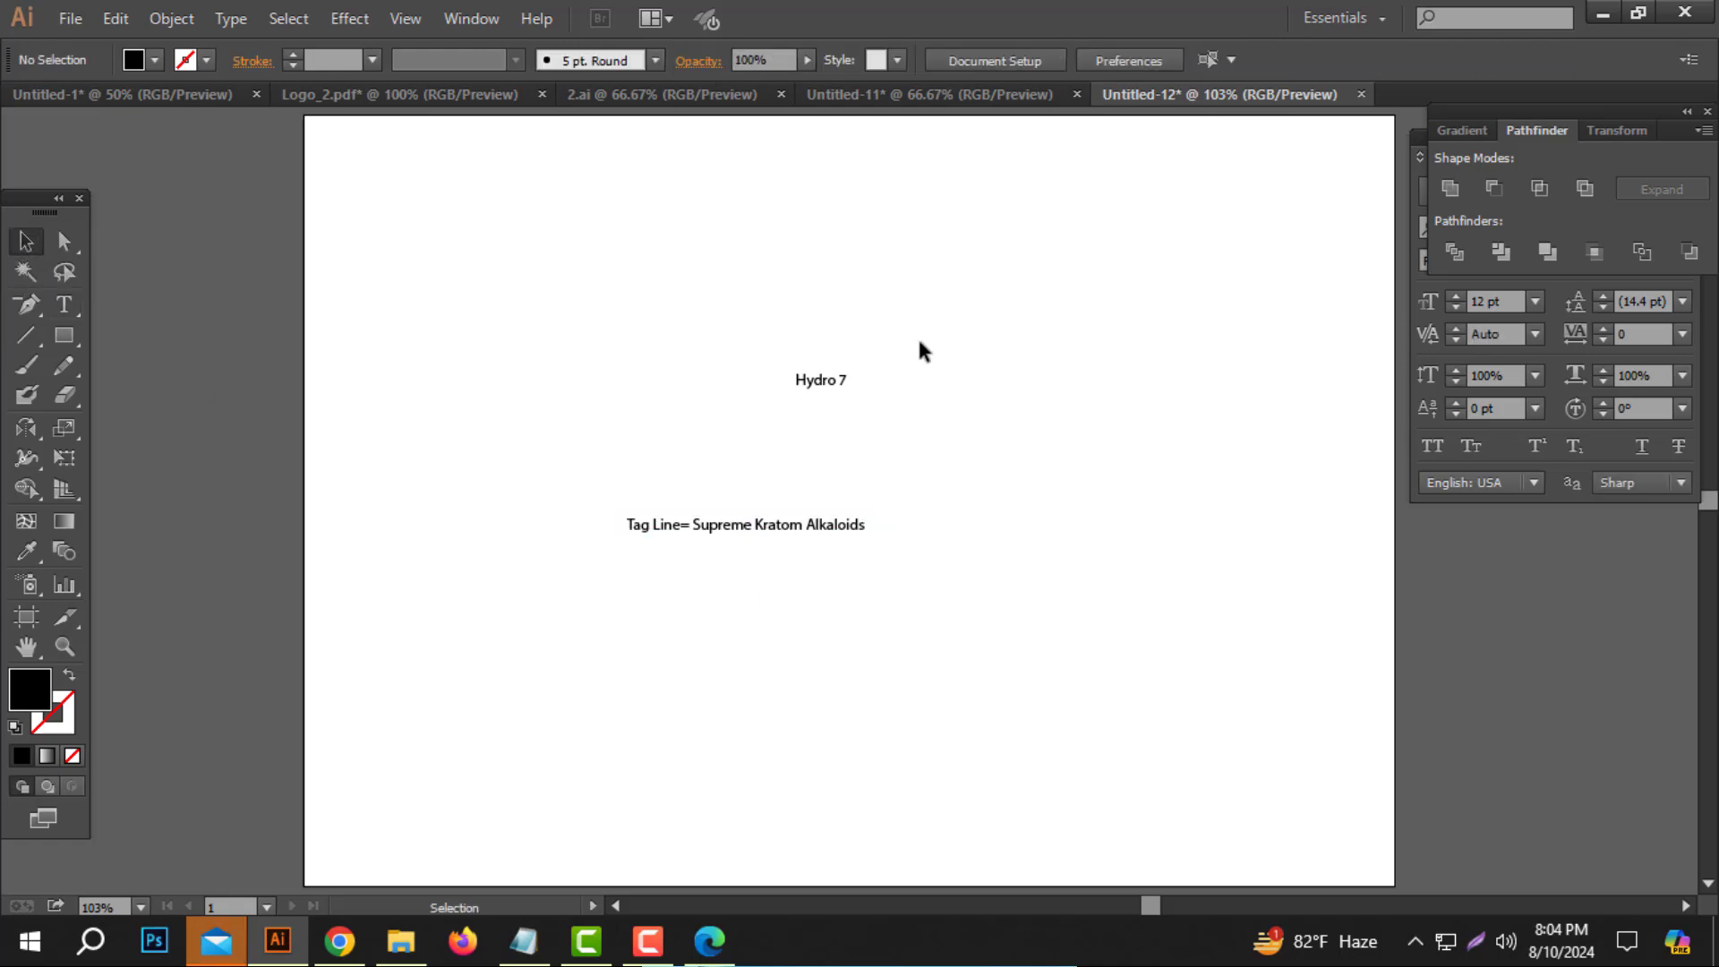
Enlarge the Hydro 7 text to about 154.5 pt, place it in the artboard's upper half and move the tag line below it.
{"action": "left_click_drag", "start_coordinate": [922, 345], "coordinate": [855, 716]}
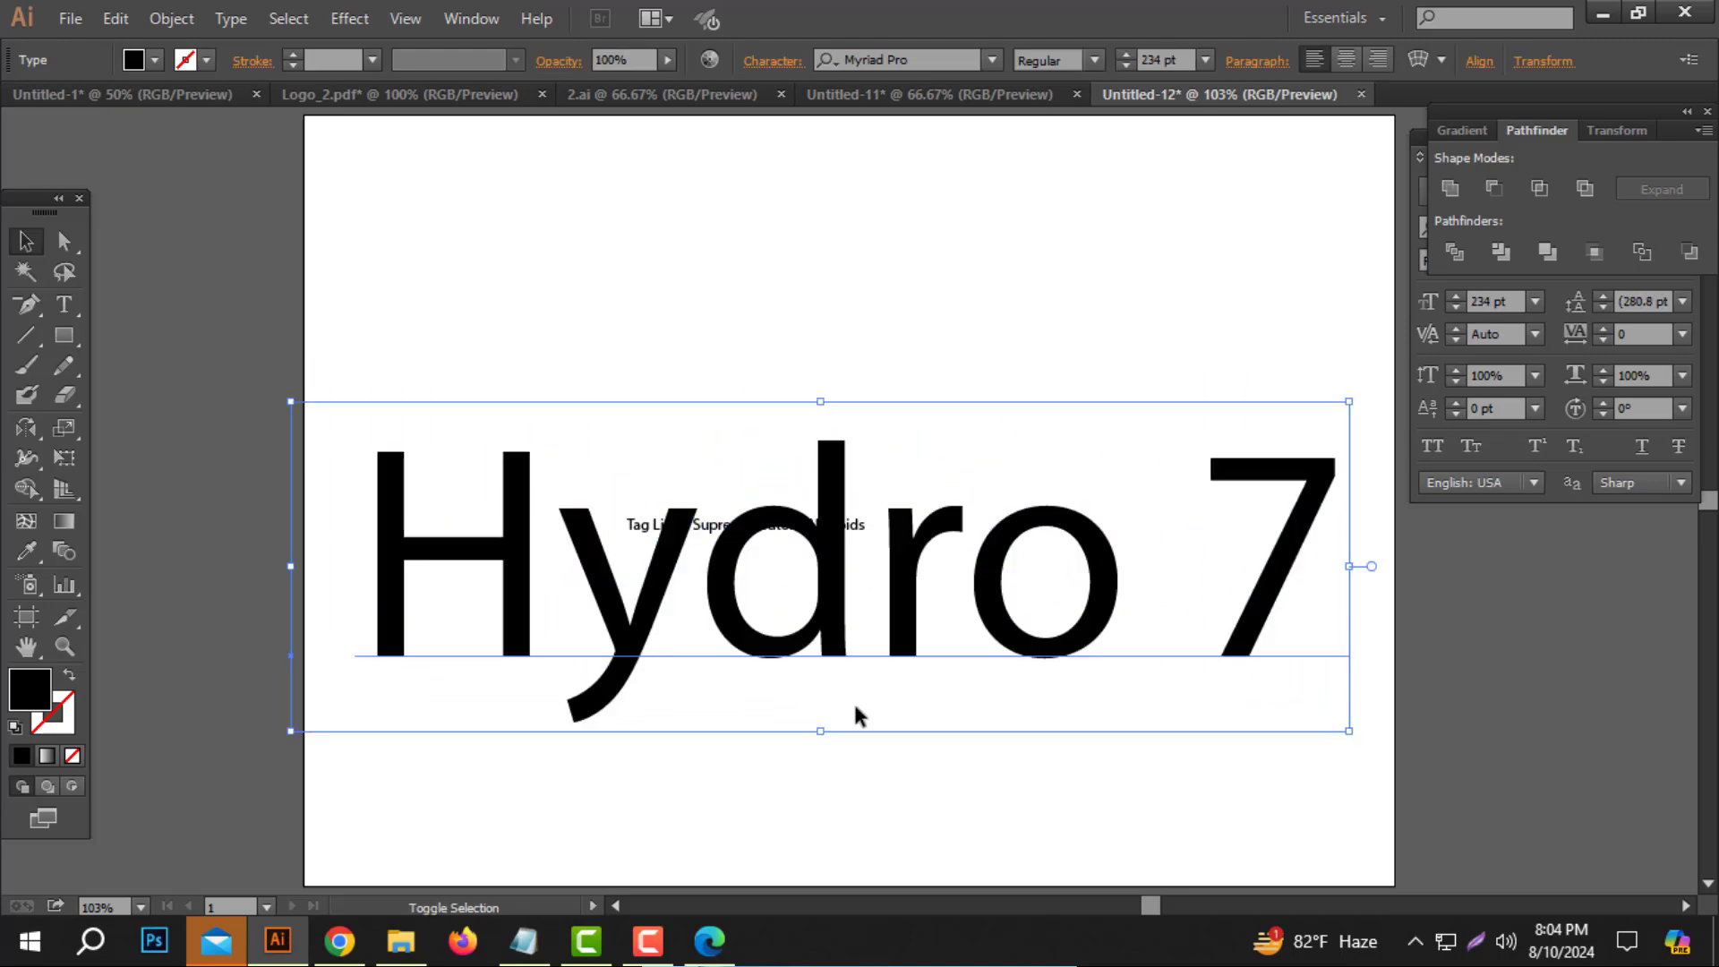
{"action": "left_click_drag", "start_coordinate": [822, 407], "coordinate": [824, 512]}
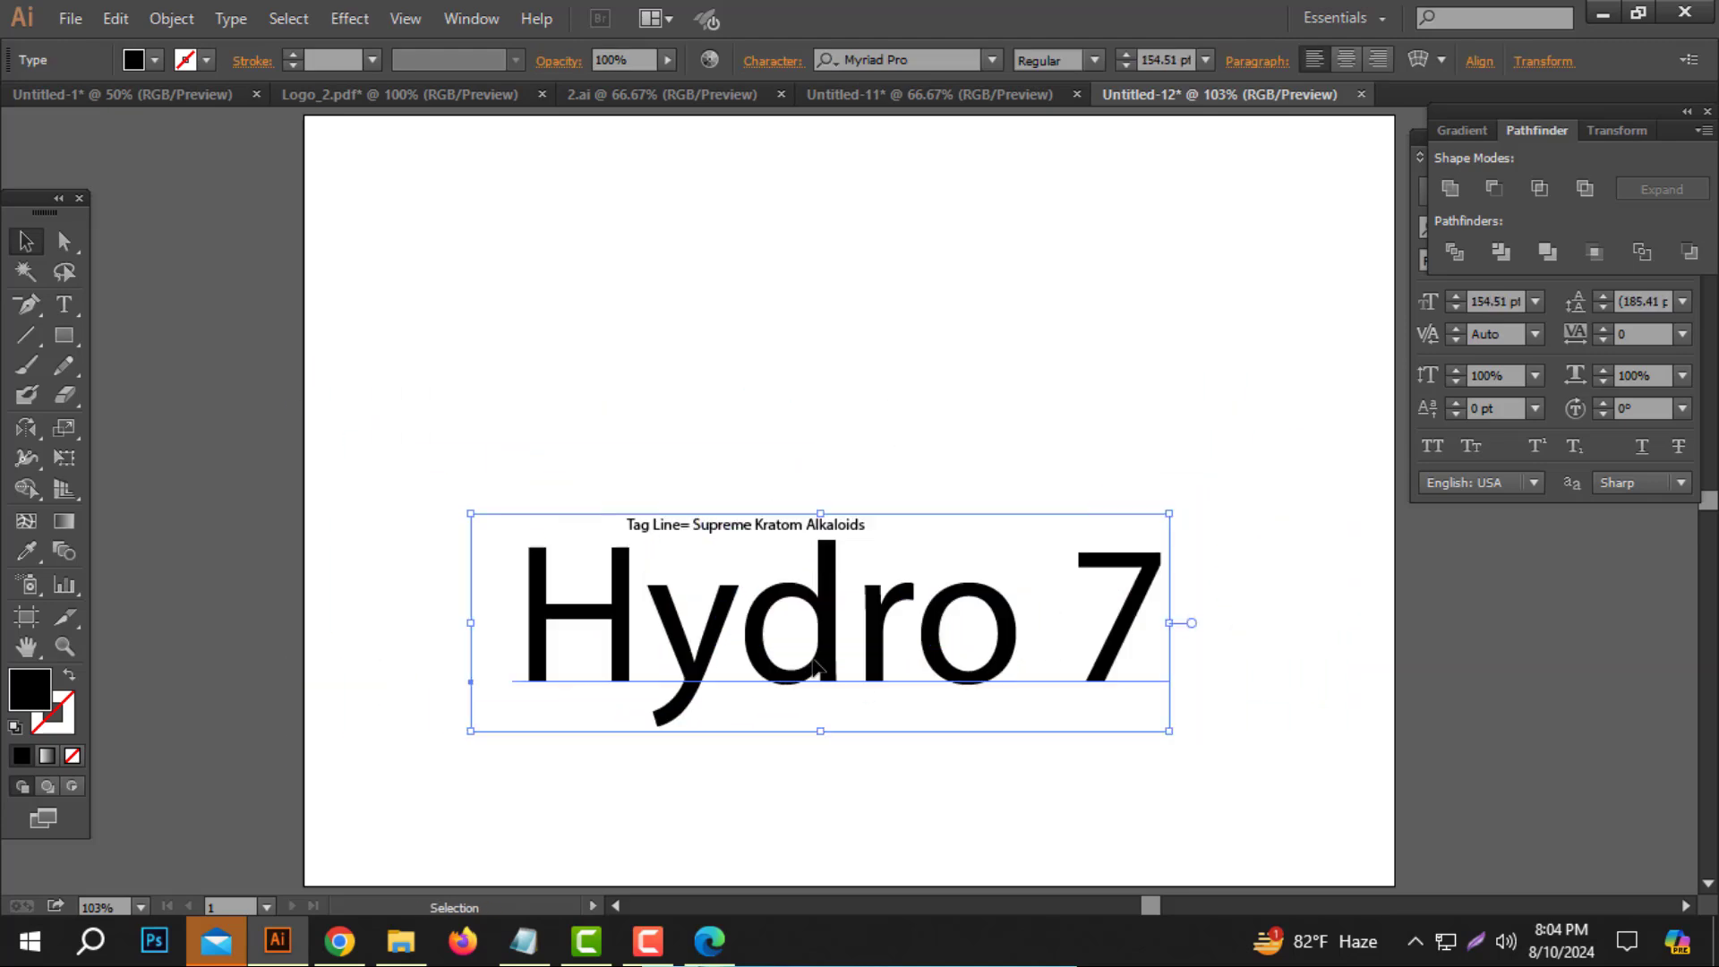
{"action": "left_click_drag", "start_coordinate": [823, 660], "coordinate": [814, 395]}
{"action": "left_click_drag", "start_coordinate": [779, 532], "coordinate": [805, 672]}
{"action": "left_click", "coordinate": [815, 407]}
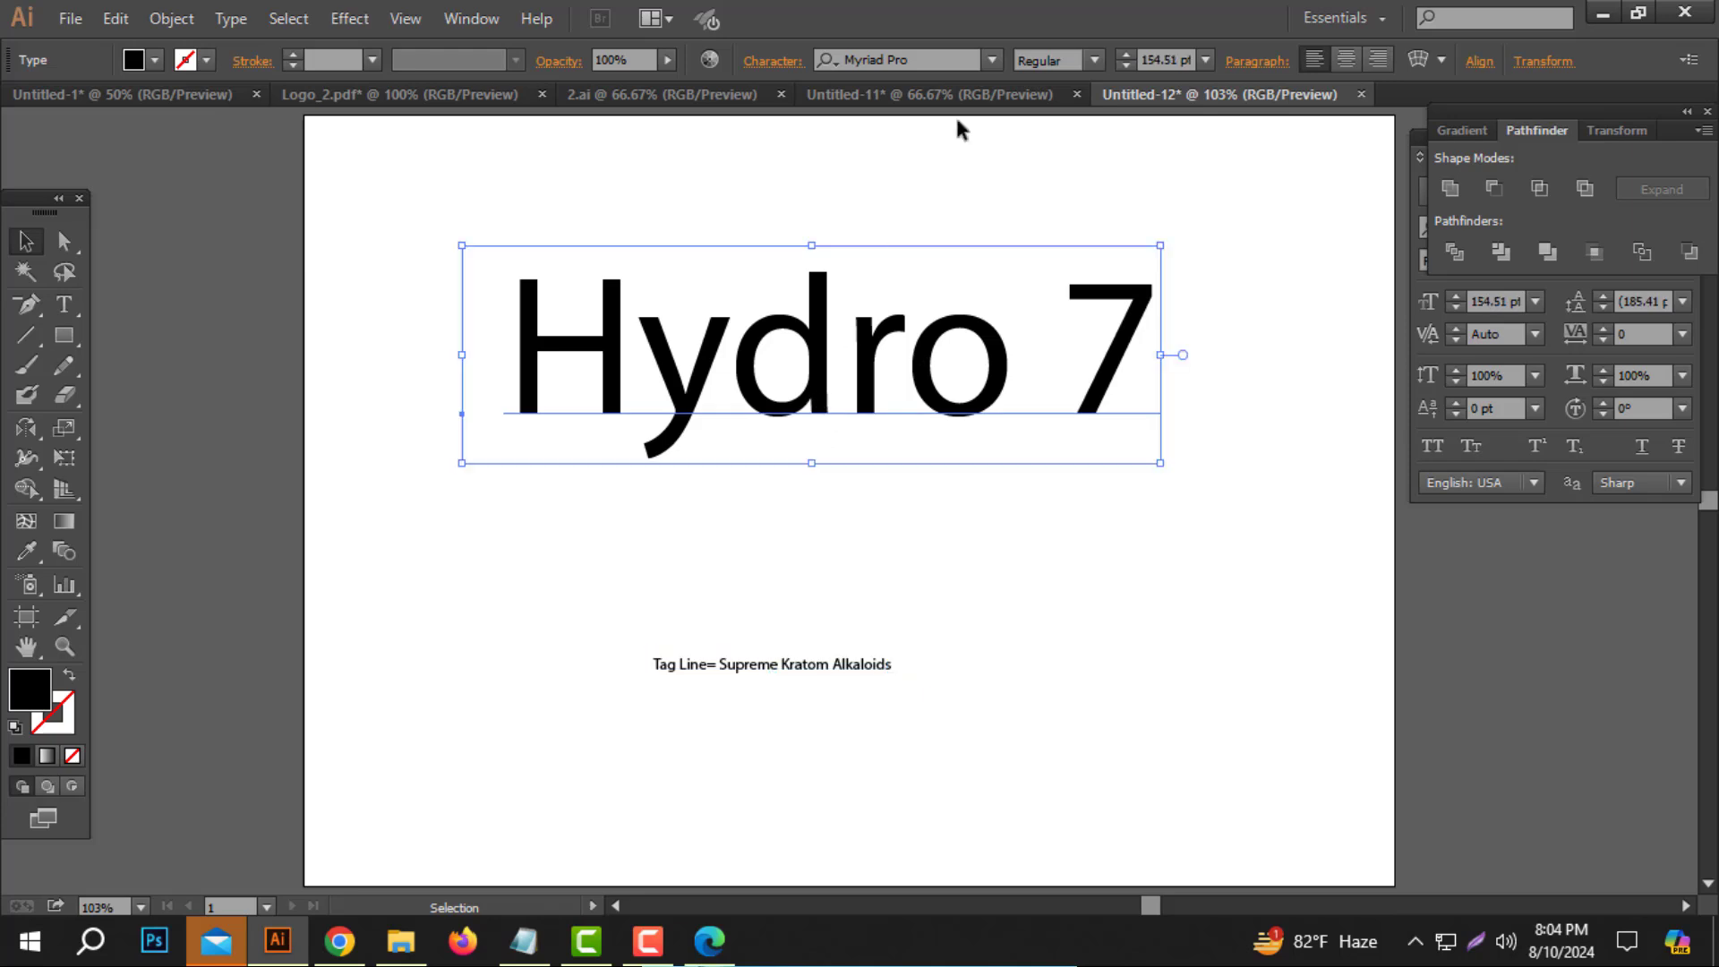
Set the Hydro 7 text to Montserrat Black and recentre it above the tag line.
{"action": "left_click", "coordinate": [927, 56]}
{"action": "type", "text": "m"}
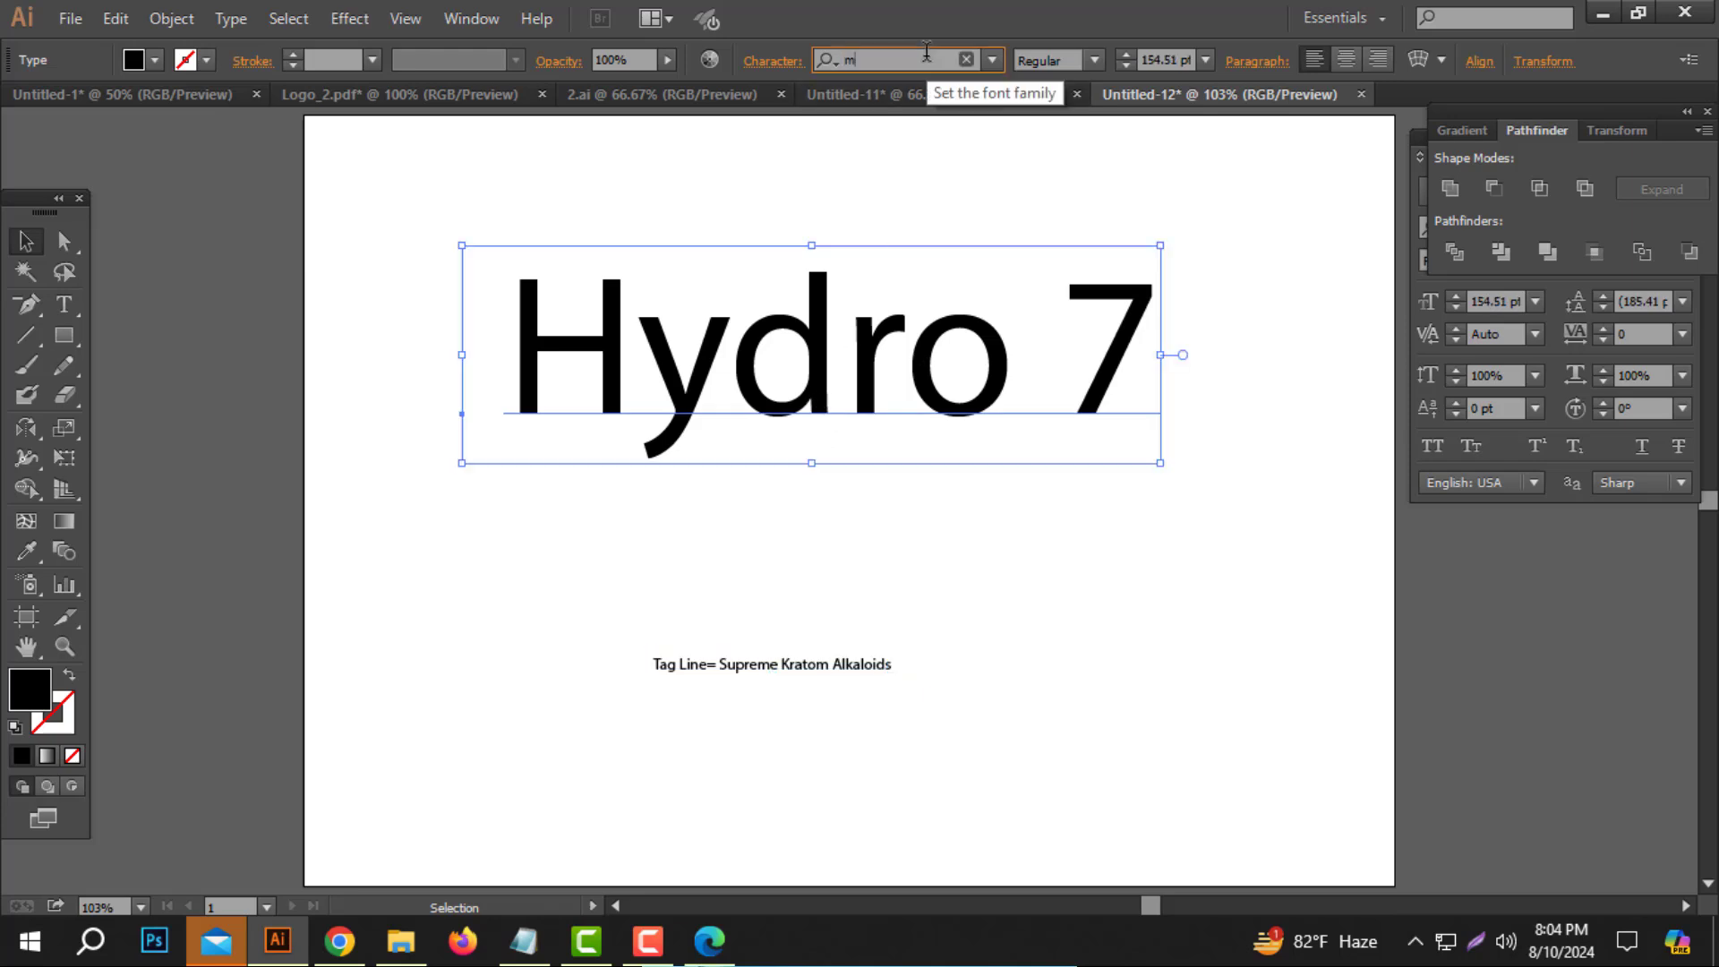
{"action": "type", "text": "on"}
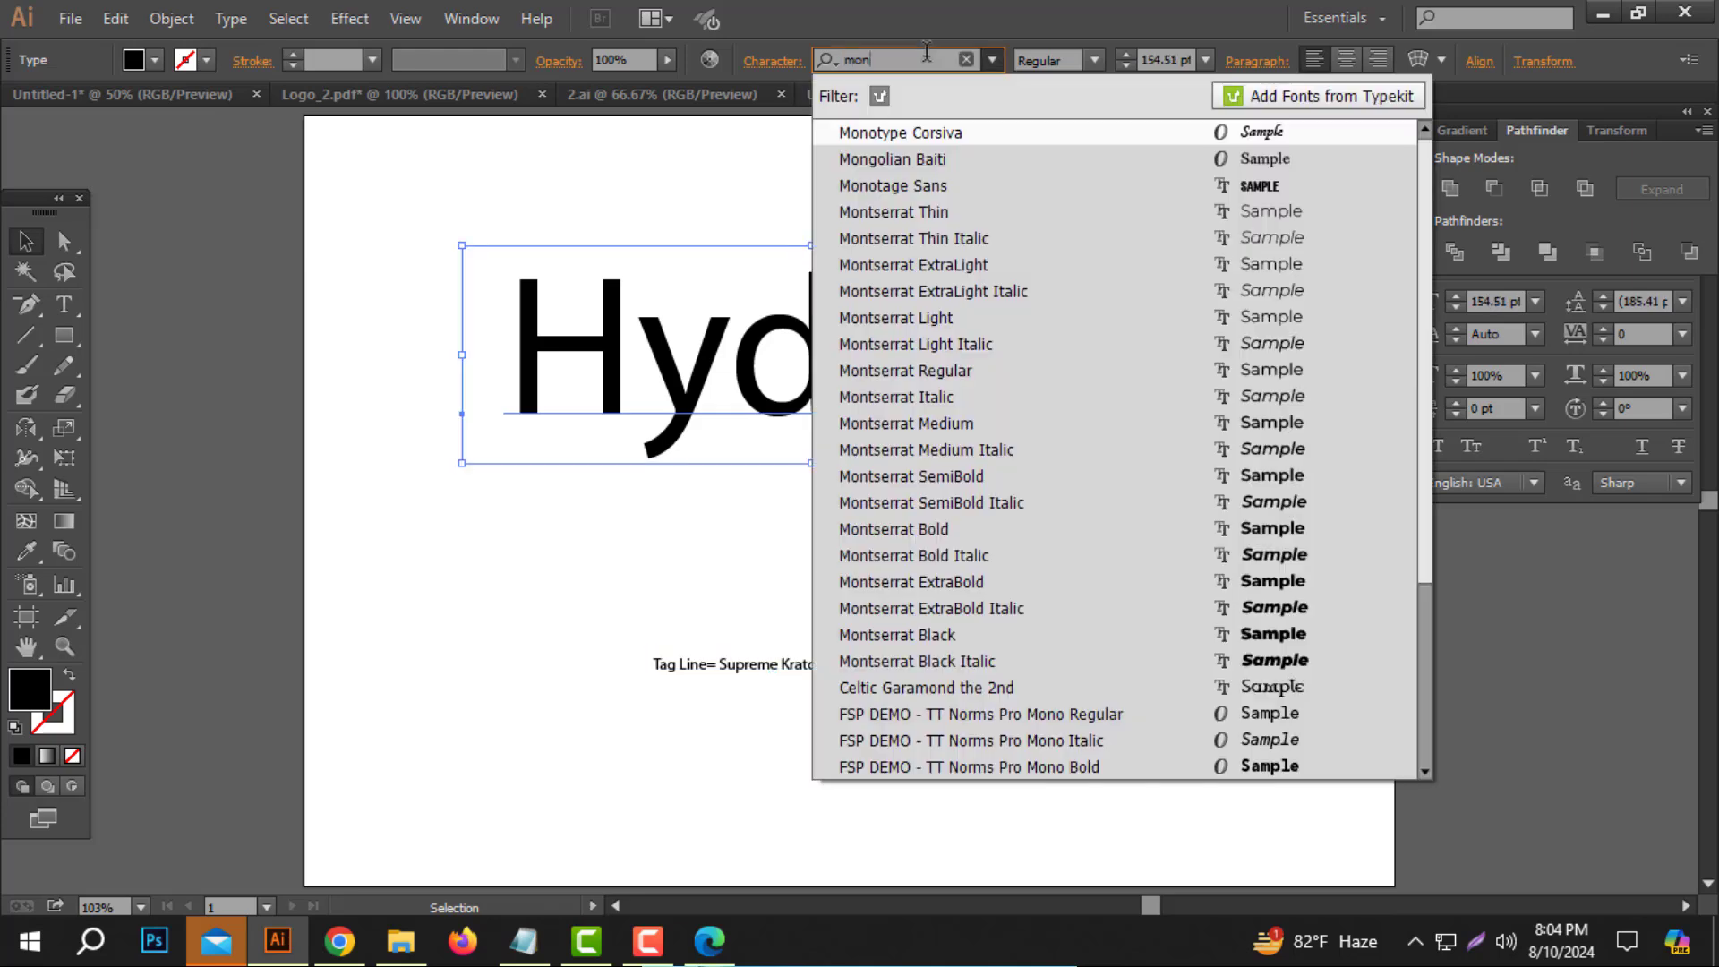
{"action": "left_click", "coordinate": [964, 431]}
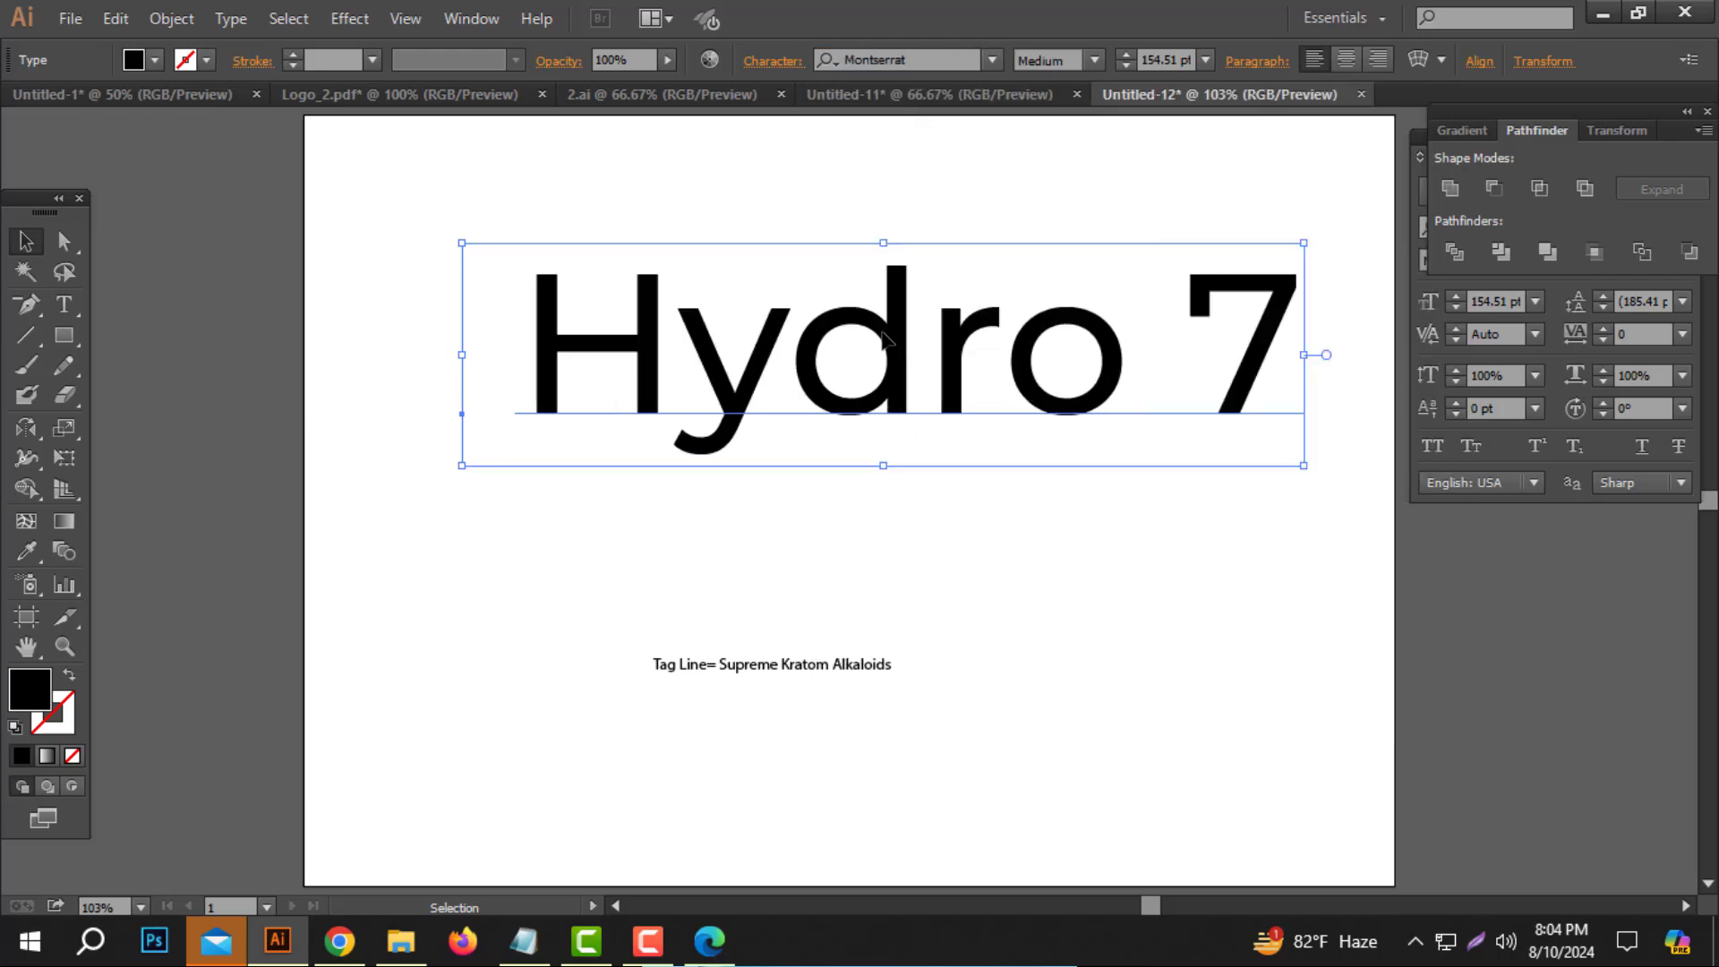
{"action": "left_click", "coordinate": [1094, 60]}
{"action": "left_click", "coordinate": [1070, 542]}
{"action": "left_click_drag", "start_coordinate": [966, 400], "coordinate": [877, 442]}
Switch to the contest page in Chrome, check the style asked for in its title, and minimize the browser.
{"action": "left_click", "coordinate": [347, 944]}
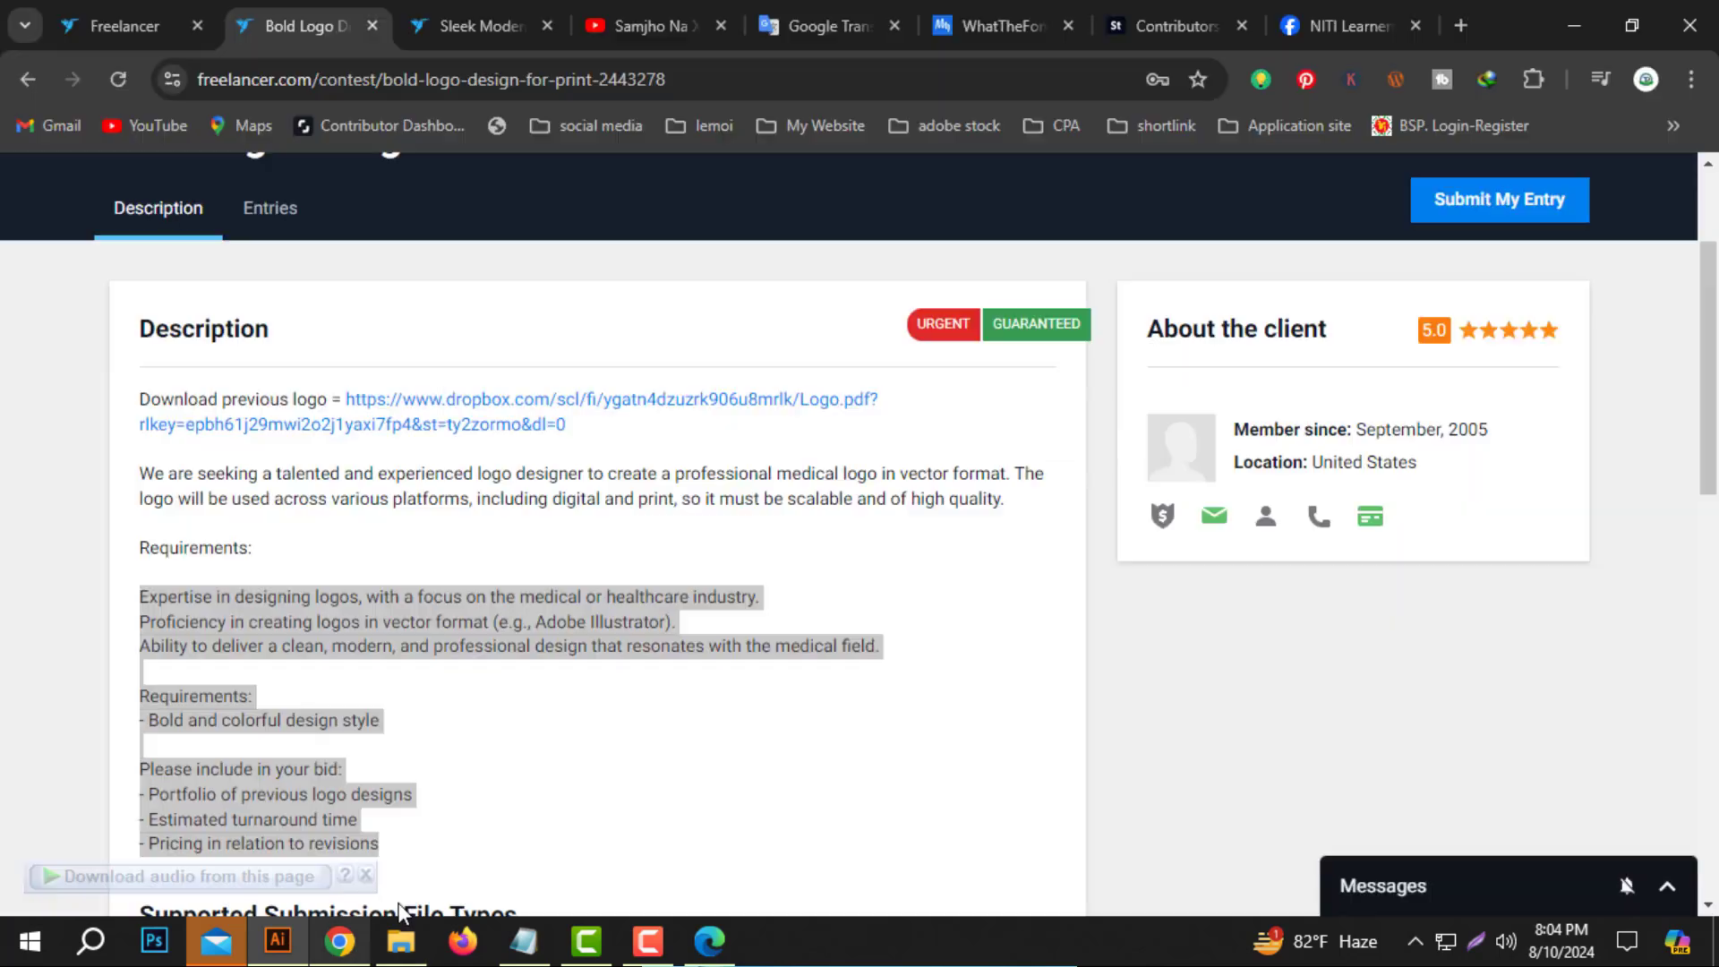
{"action": "scroll", "coordinate": [455, 286], "scroll_direction": "up", "scroll_amount": 1}
{"action": "left_click", "coordinate": [370, 266]}
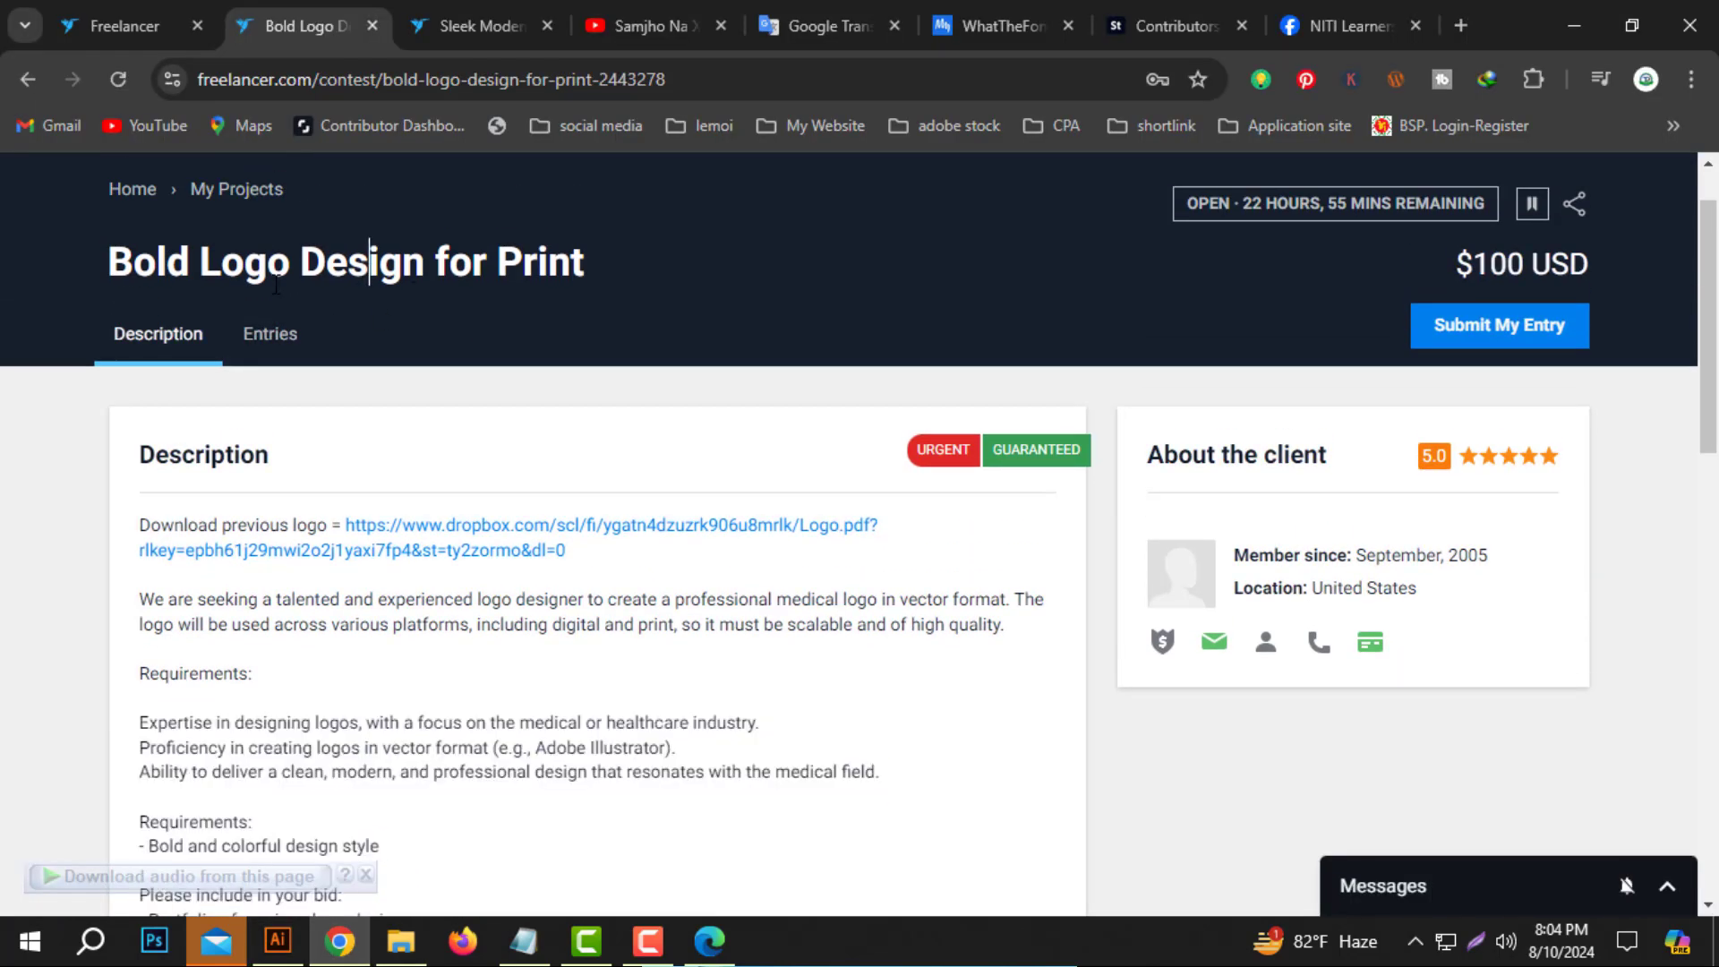
{"action": "left_click_drag", "start_coordinate": [110, 262], "coordinate": [322, 260]}
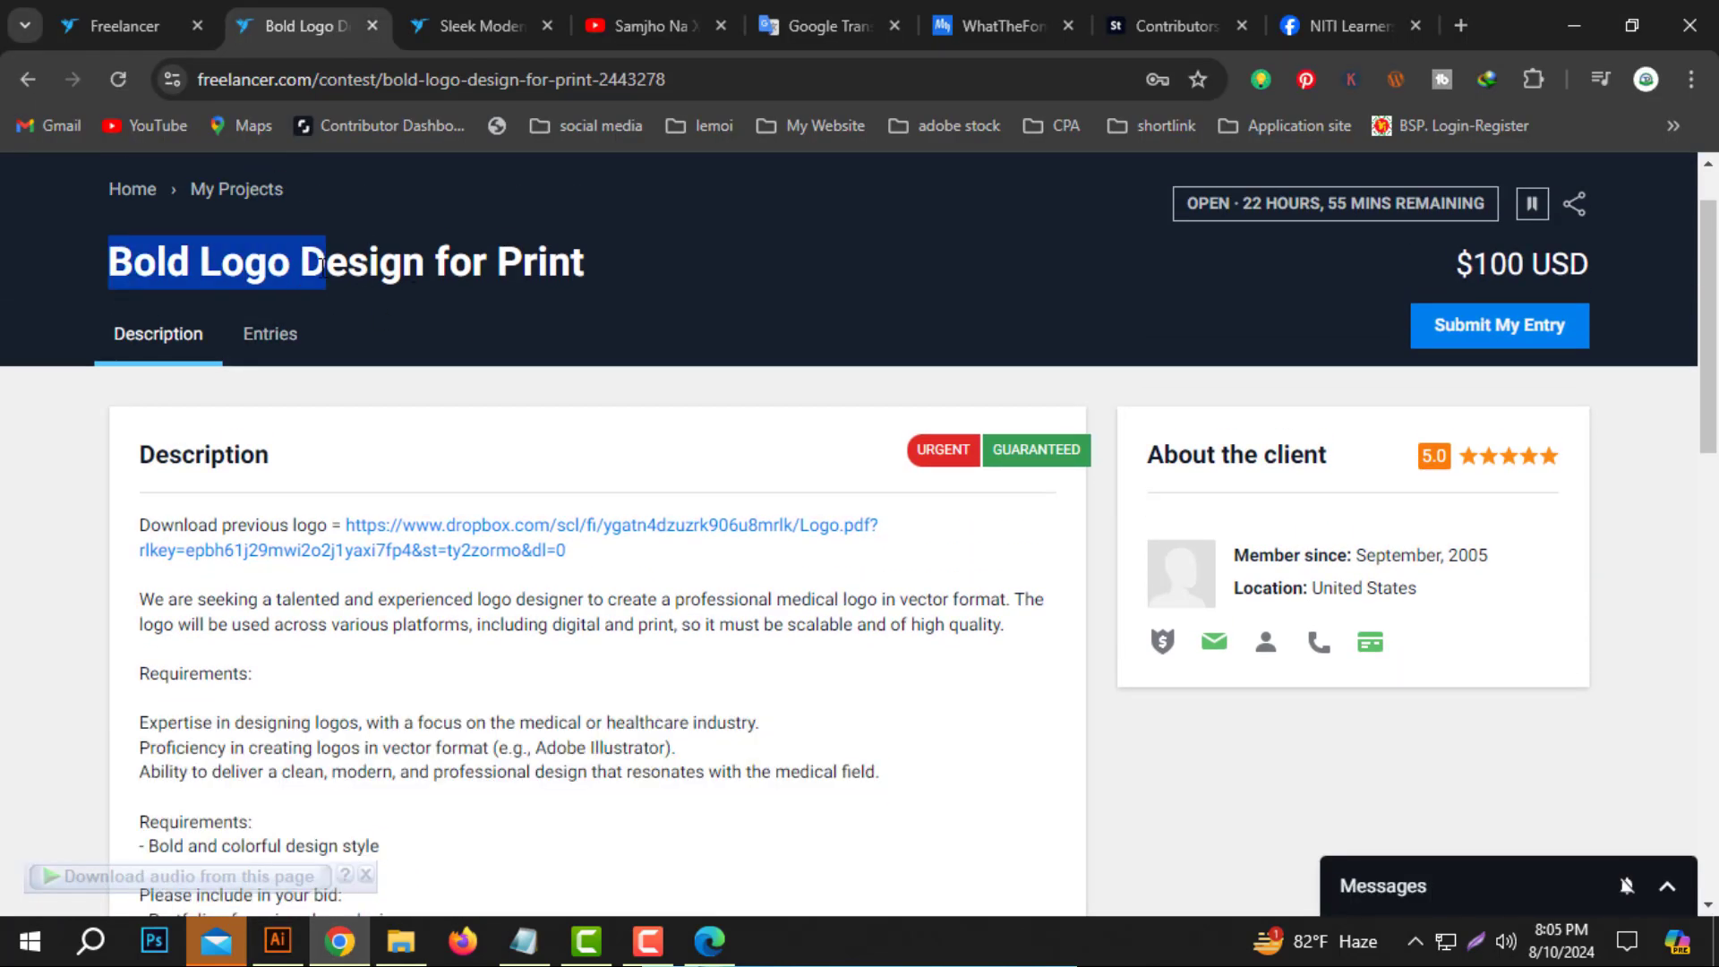
{"action": "left_click", "coordinate": [1562, 28]}
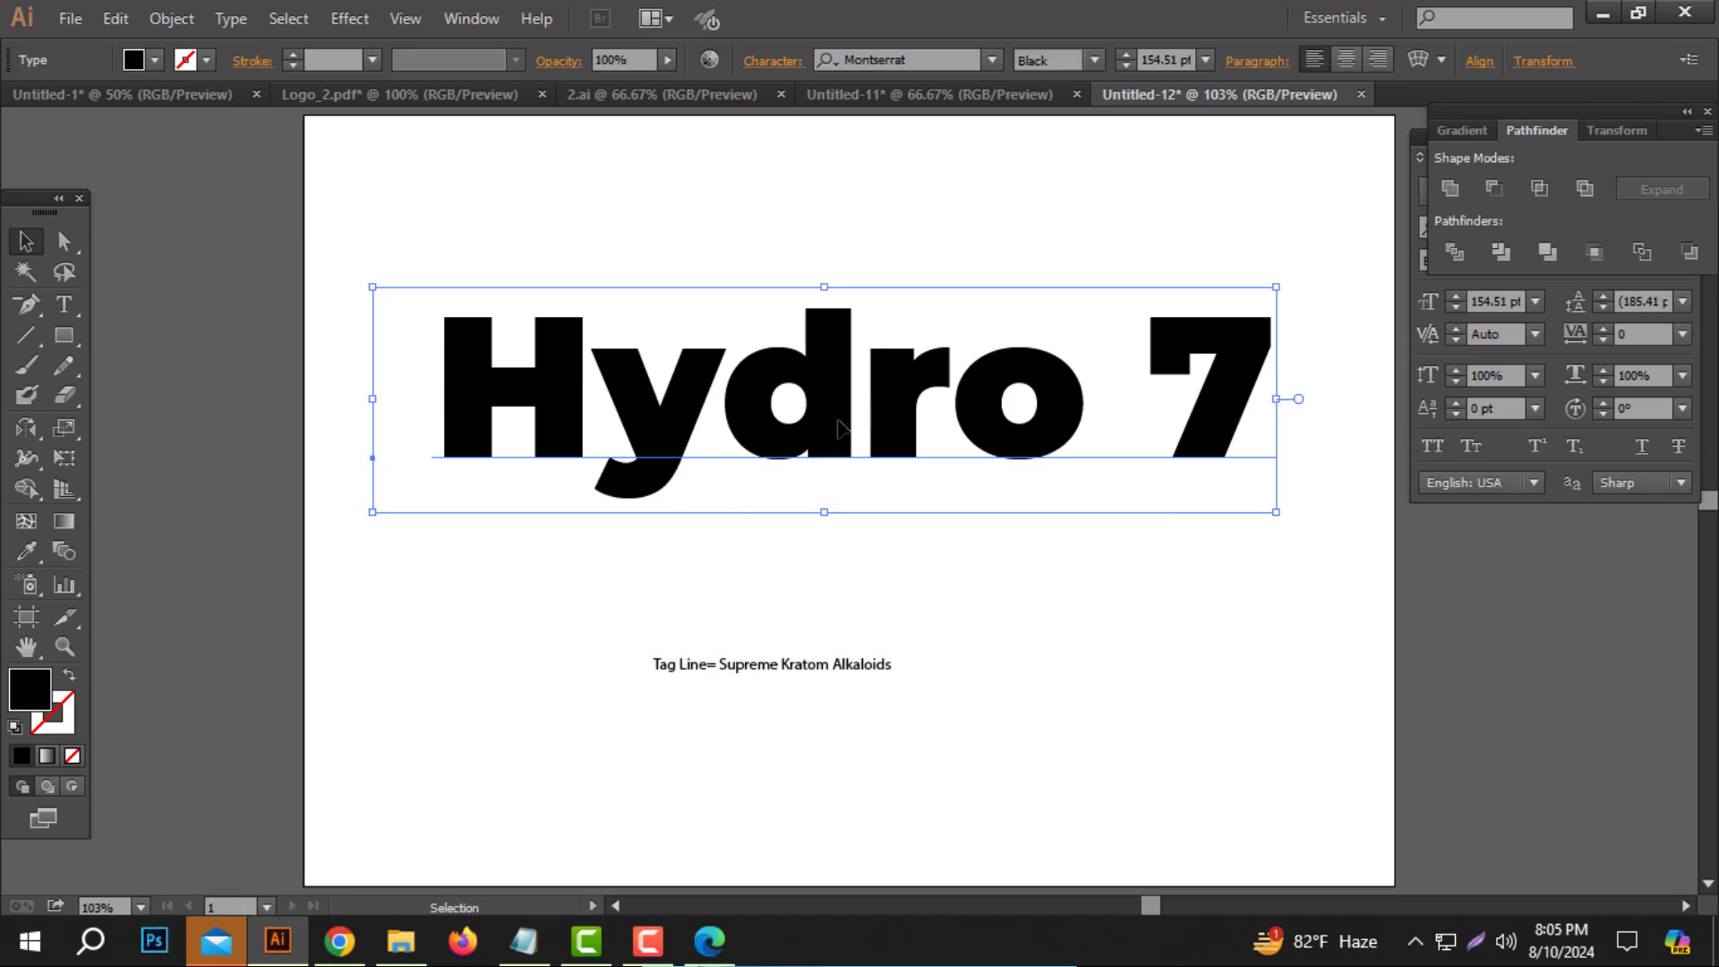
Duplicate the Hydro 7 text upward and turn the lower copy into ungrouped letter outlines.
{"action": "left_click_drag", "start_coordinate": [842, 428], "coordinate": [851, 491]}
{"action": "left_click_drag", "start_coordinate": [850, 491], "coordinate": [851, 235]}
{"action": "right_click", "coordinate": [842, 475]}
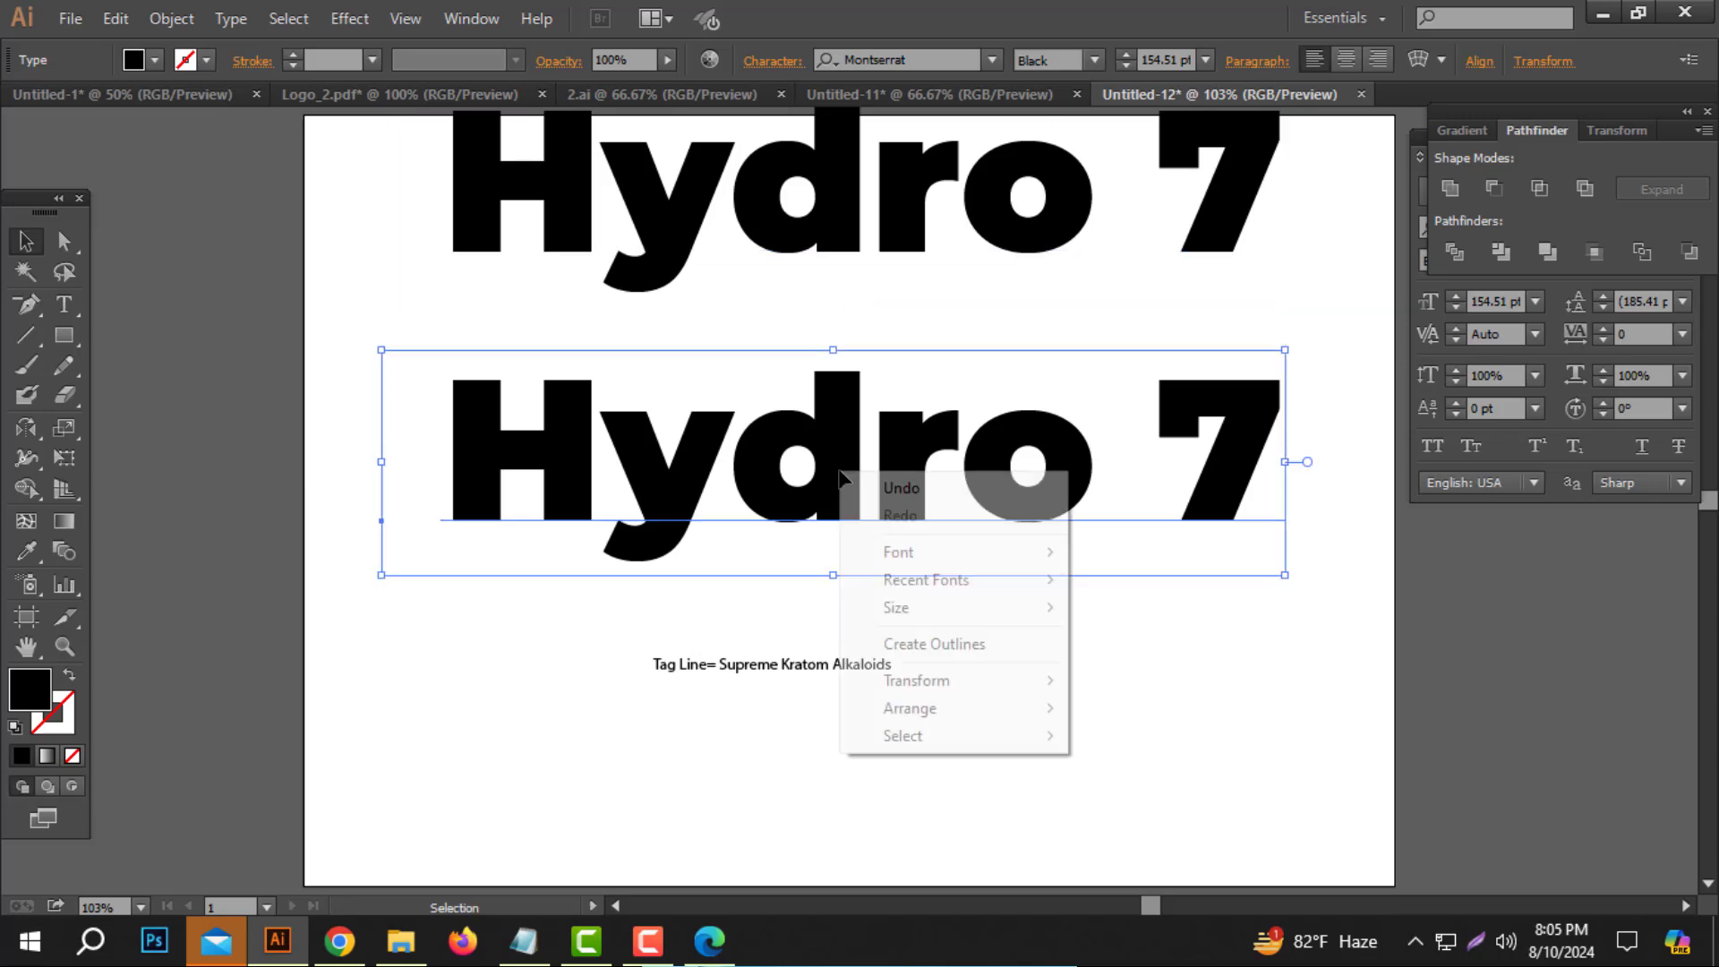
{"action": "left_click", "coordinate": [940, 645]}
{"action": "right_click", "coordinate": [839, 450]}
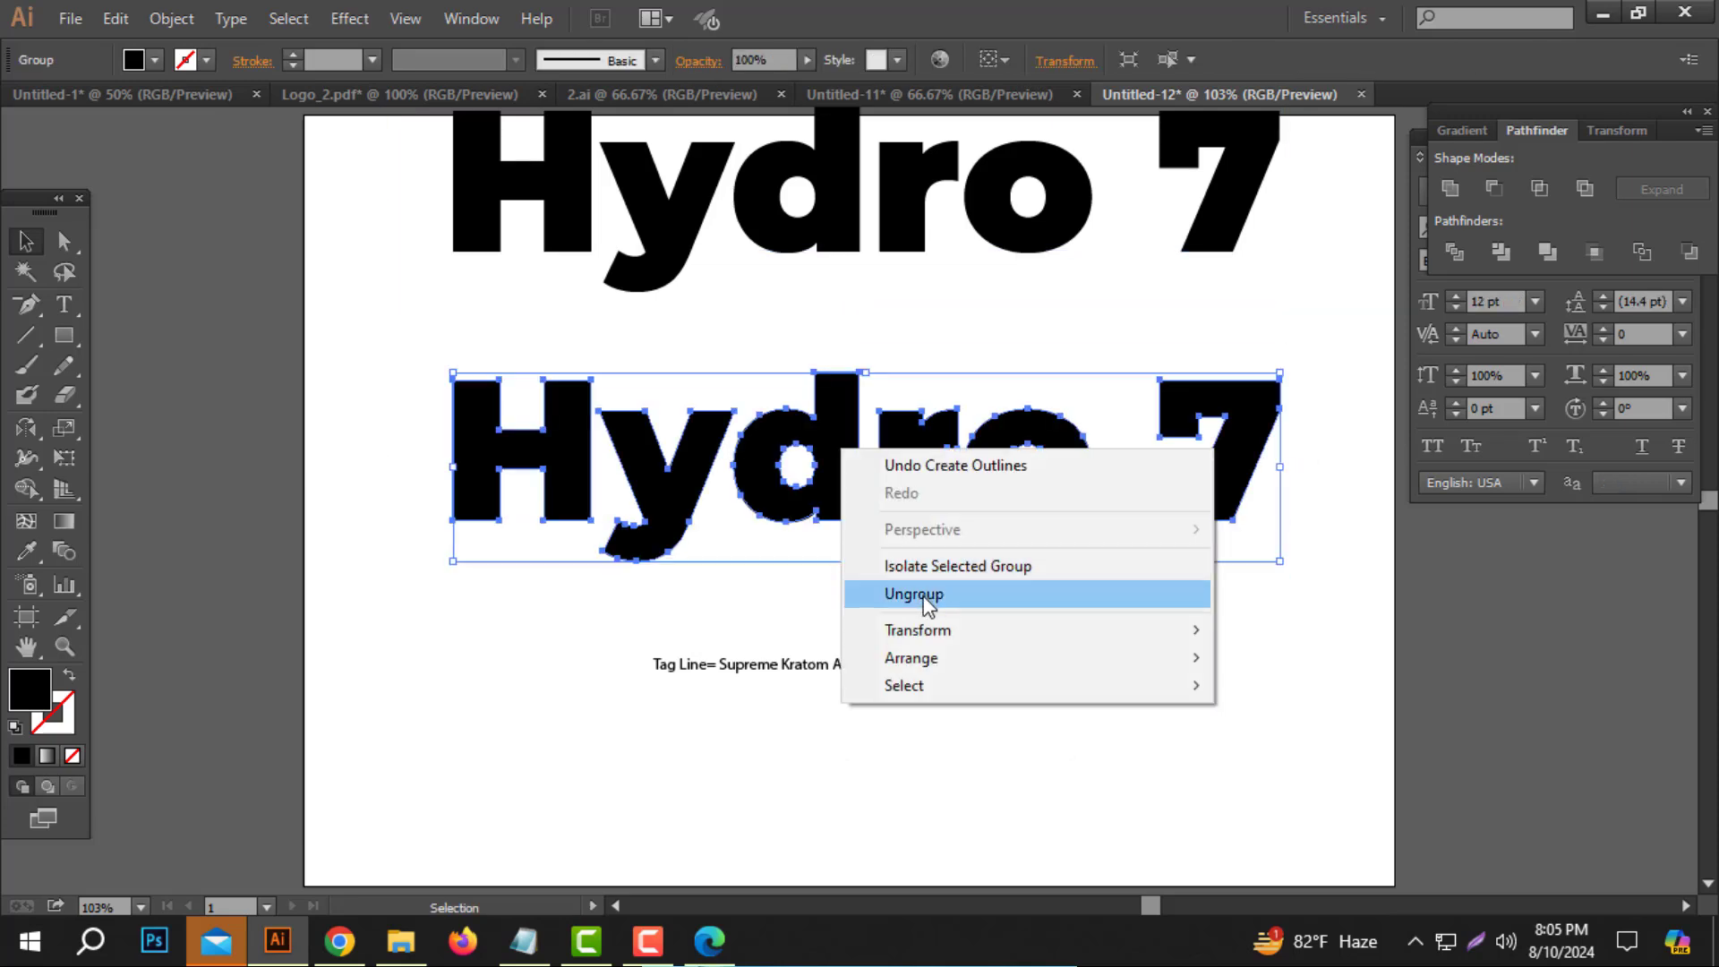
{"action": "left_click", "coordinate": [927, 596]}
{"action": "left_click", "coordinate": [1067, 587]}
{"action": "scroll", "coordinate": [983, 559], "scroll_direction": "up", "scroll_amount": 1}
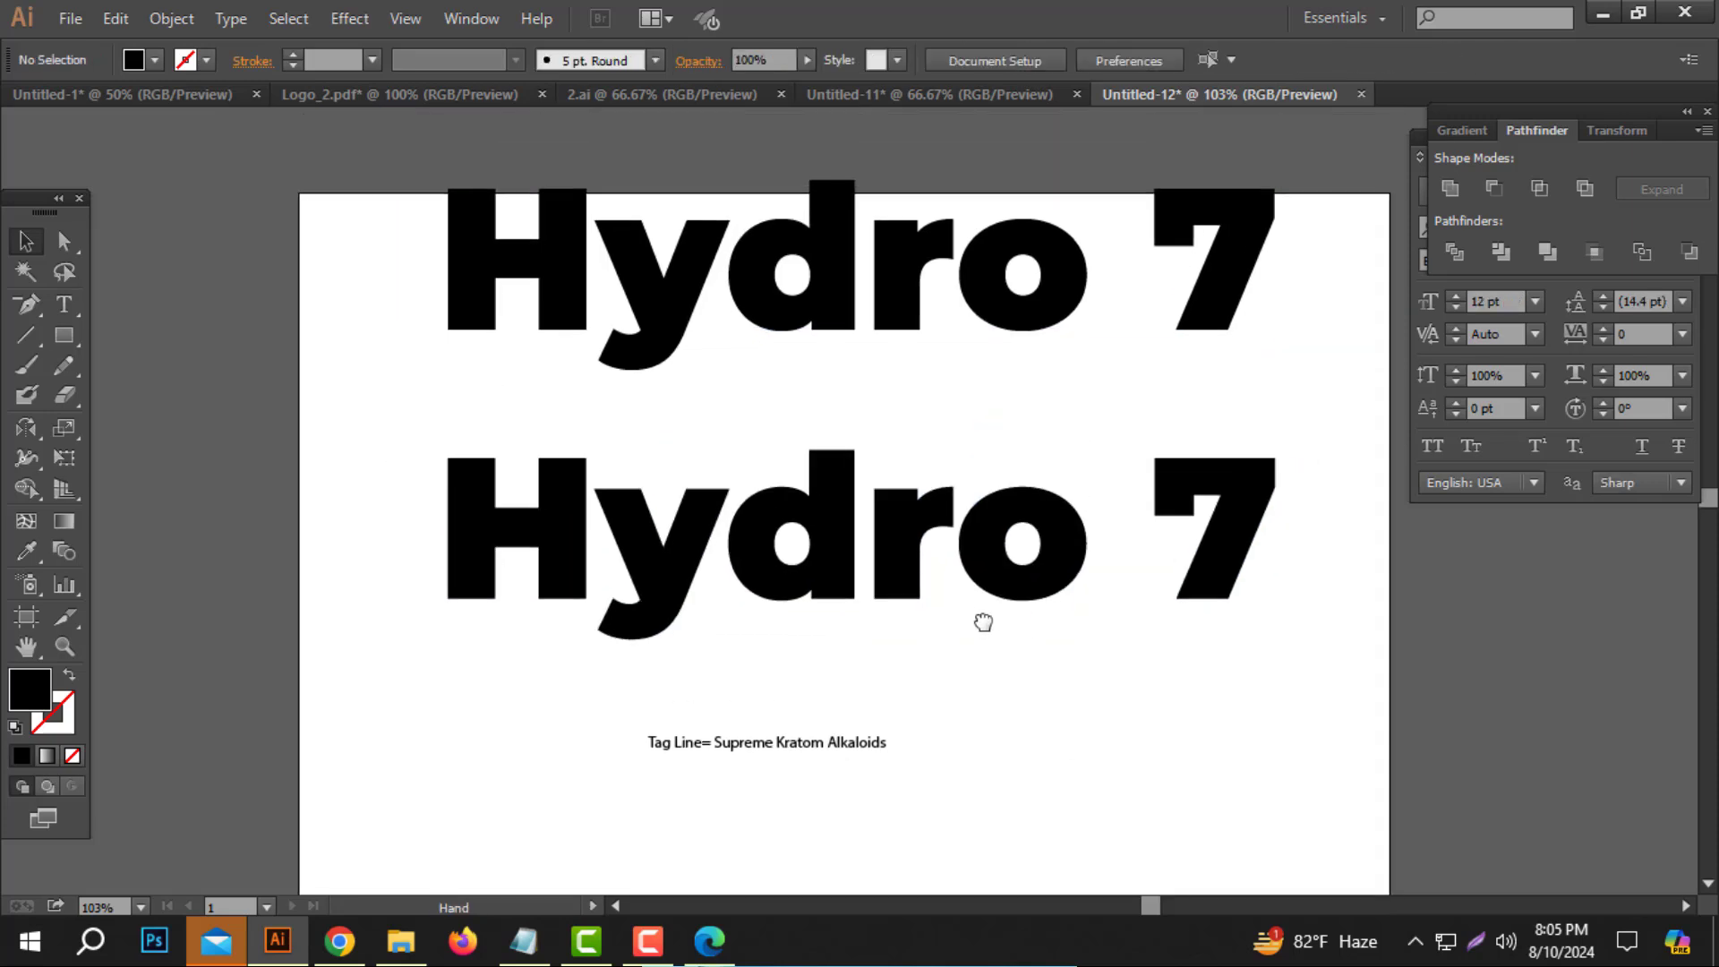
{"action": "scroll", "coordinate": [886, 564], "scroll_direction": "up", "scroll_amount": 1}
Adjust the vertical spacing by moving the outlined Hydro 7 letters and the tag line lower, undoing the excess moves.
{"action": "left_click", "coordinate": [841, 614]}
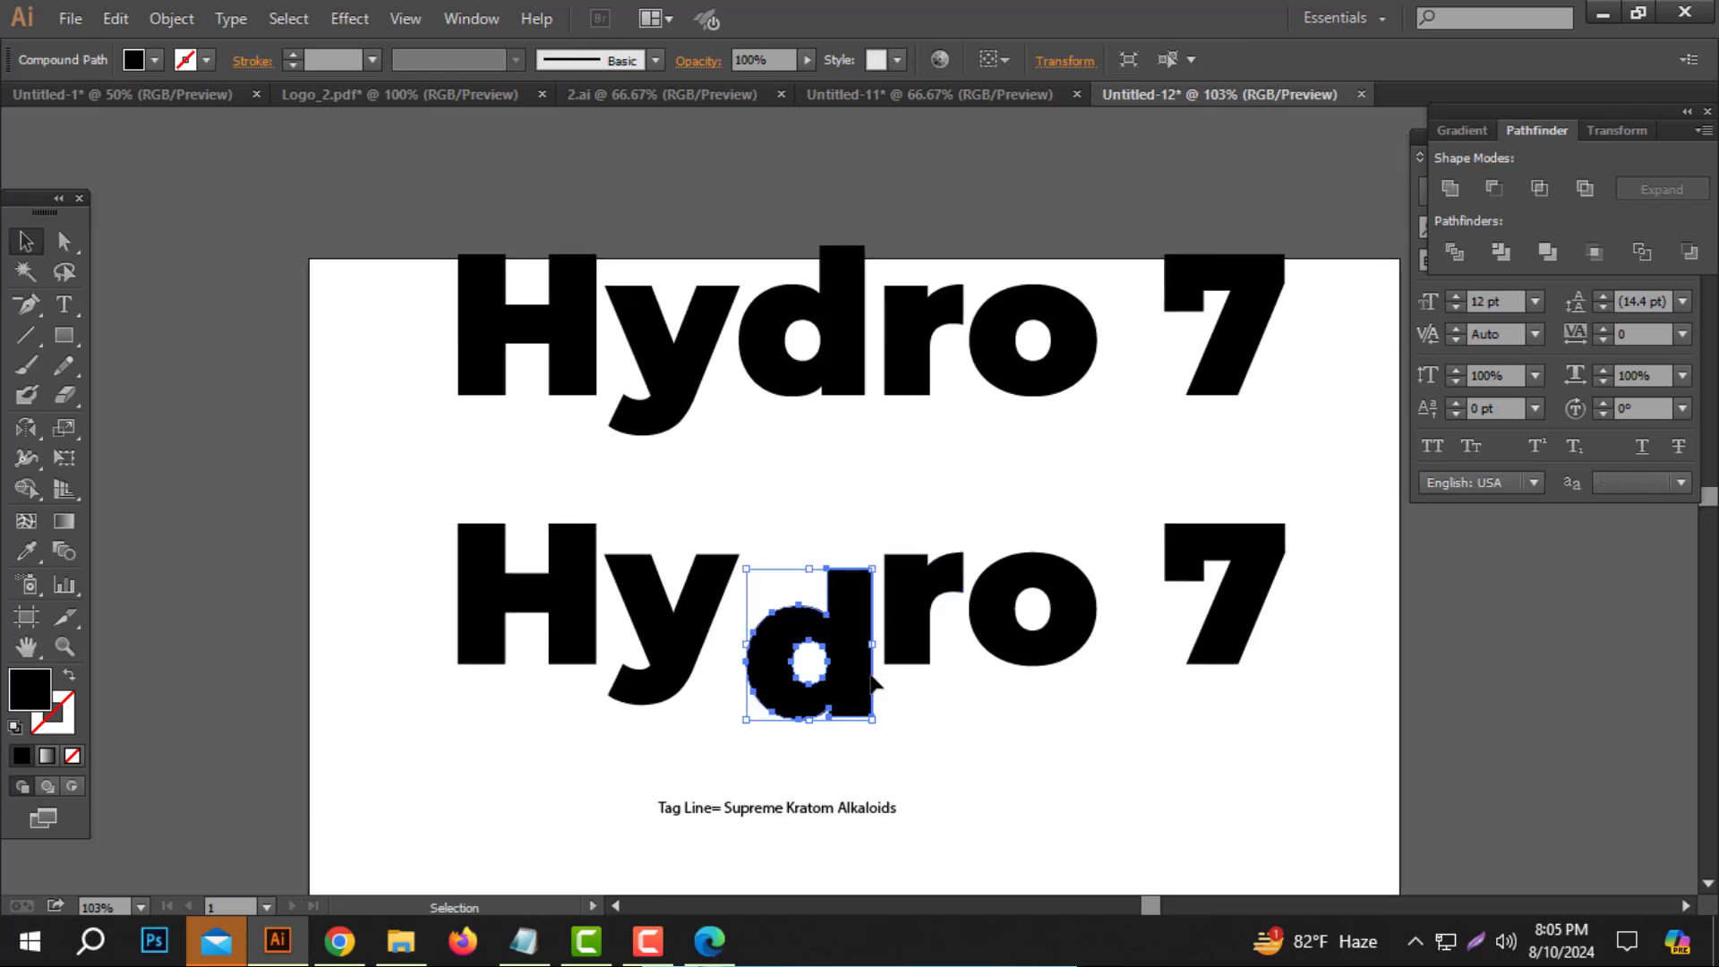
{"action": "left_click_drag", "start_coordinate": [1385, 519], "coordinate": [419, 640]}
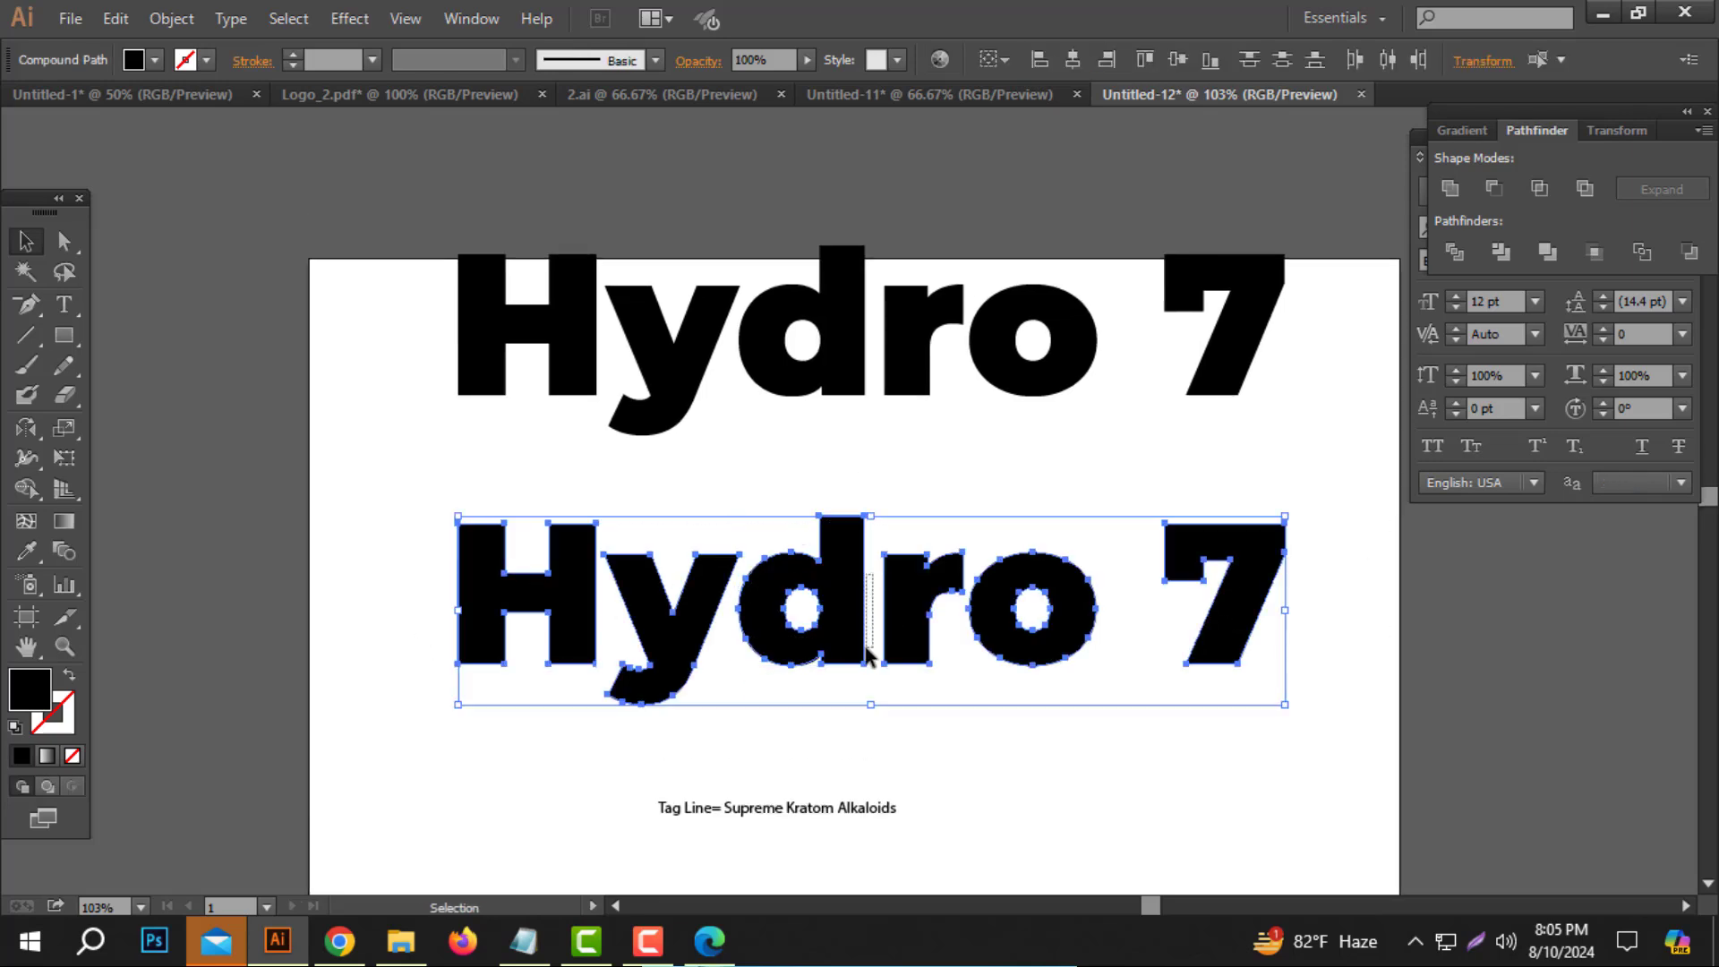
{"action": "left_click_drag", "start_coordinate": [867, 656], "coordinate": [967, 775]}
{"action": "scroll", "coordinate": [794, 718], "scroll_direction": "down", "scroll_amount": 2}
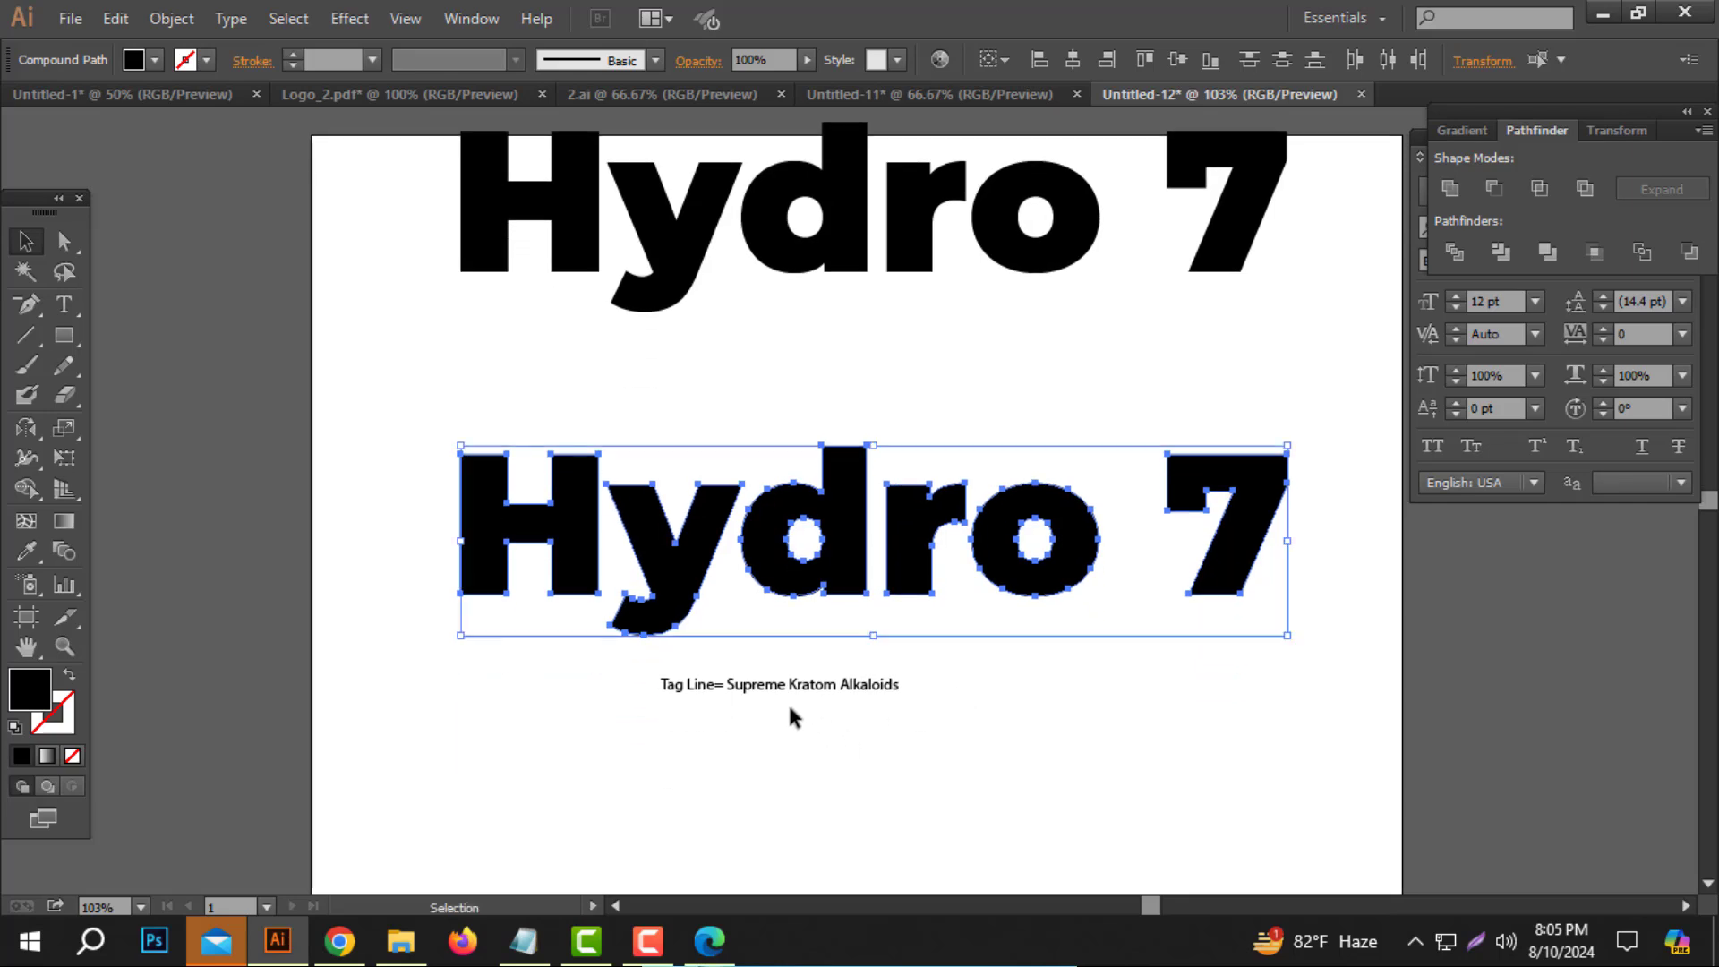
{"action": "mouse_move", "coordinate": [793, 718]}
{"action": "left_mouse_down"}
{"action": "mouse_move", "coordinate": [806, 757]}
{"action": "mouse_move", "coordinate": [793, 718]}
{"action": "left_mouse_up"}
{"action": "left_click_drag", "start_coordinate": [1388, 455], "coordinate": [414, 570]}
{"action": "left_click_drag", "start_coordinate": [871, 603], "coordinate": [871, 696]}
{"action": "key", "text": "ctrl+z"}
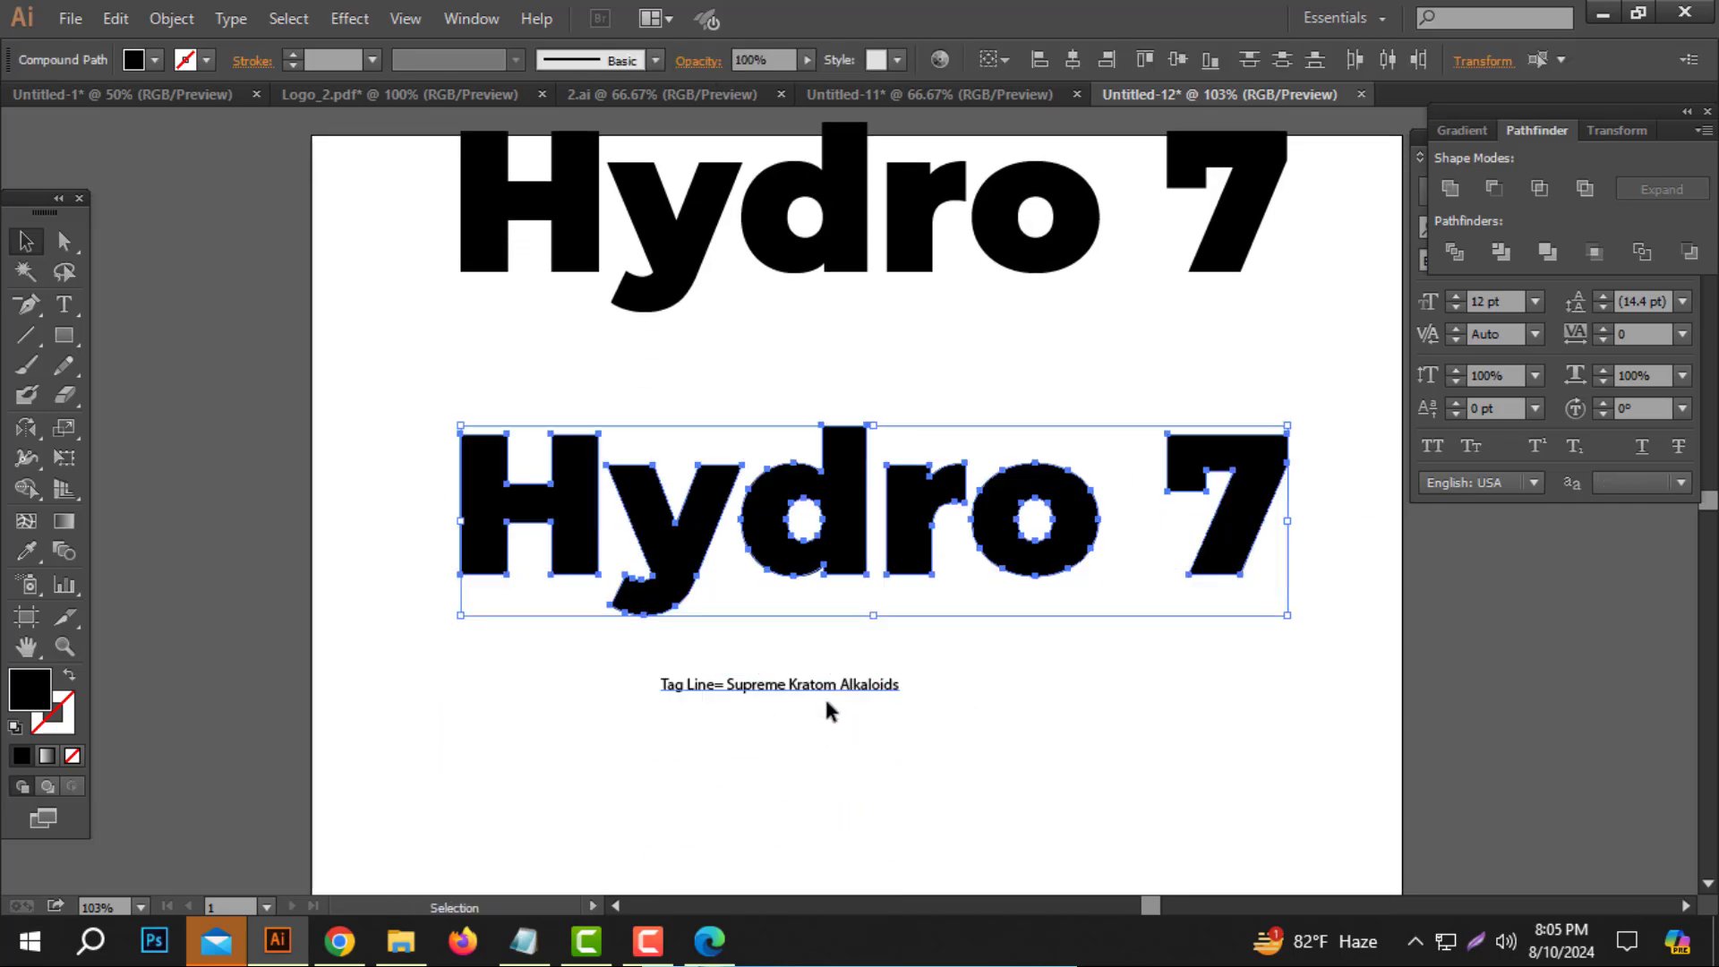
{"action": "key", "text": "ctrl+z"}
Move the outlined 7 up against the o, and shift the whole outlined Hydro7 word further down.
{"action": "left_click", "coordinate": [1249, 463]}
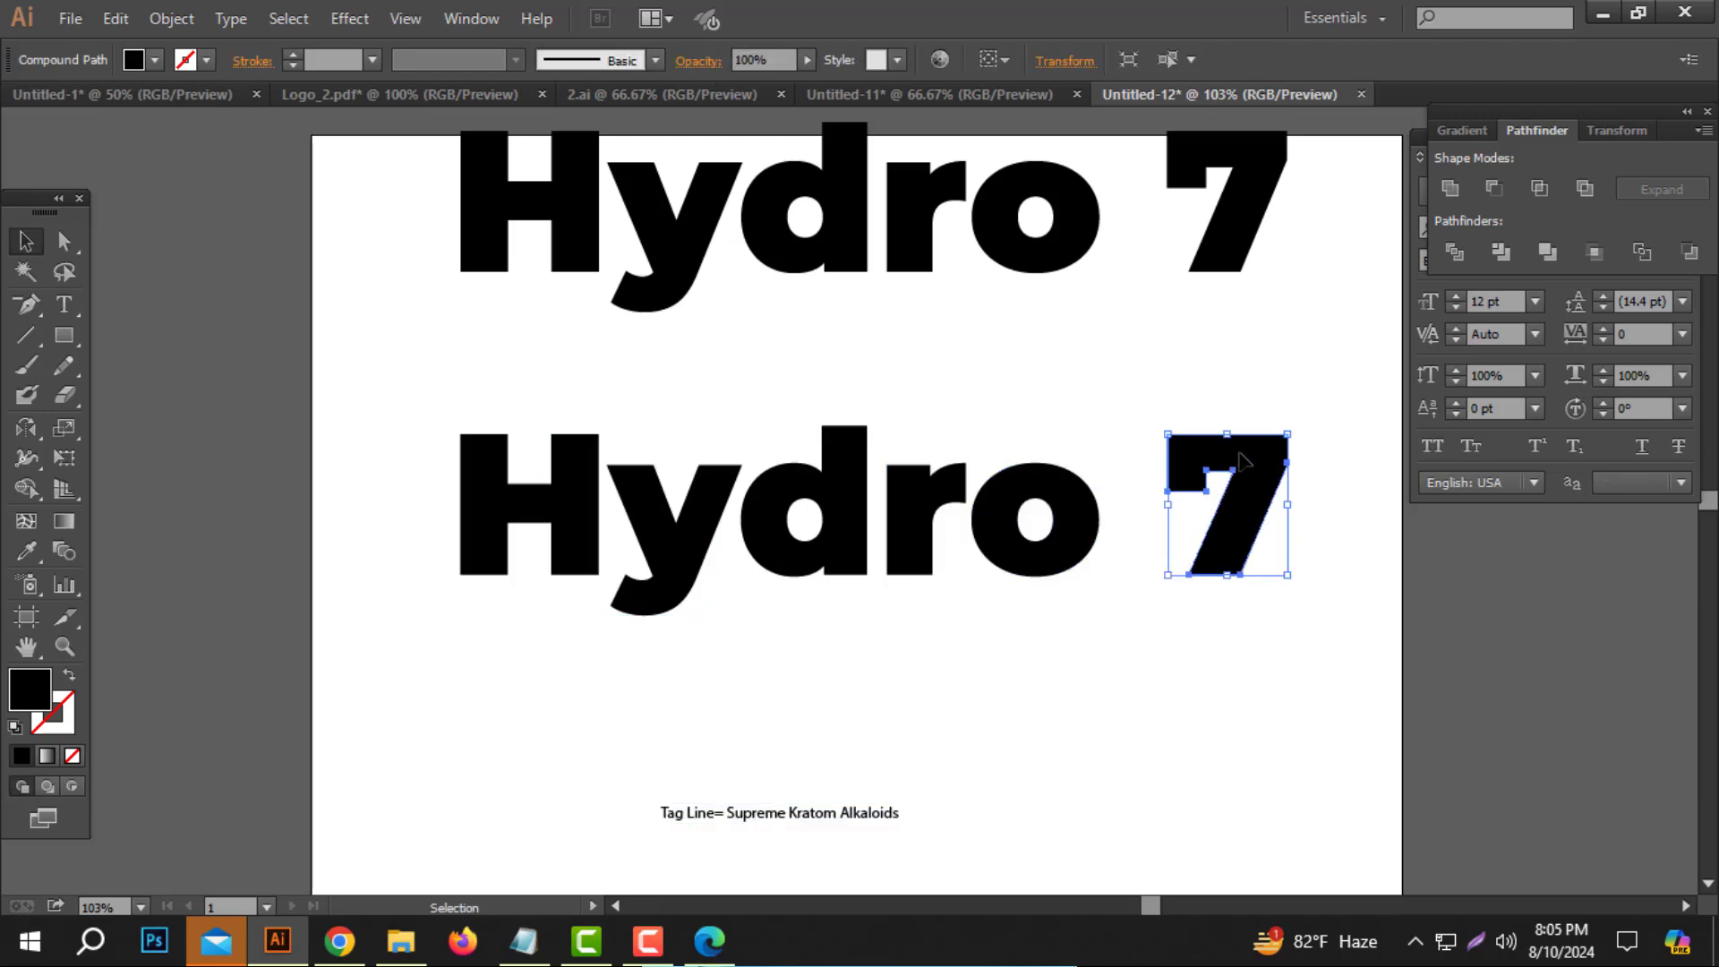
{"action": "left_click_drag", "start_coordinate": [1249, 462], "coordinate": [1175, 455]}
{"action": "left_click", "coordinate": [731, 631]}
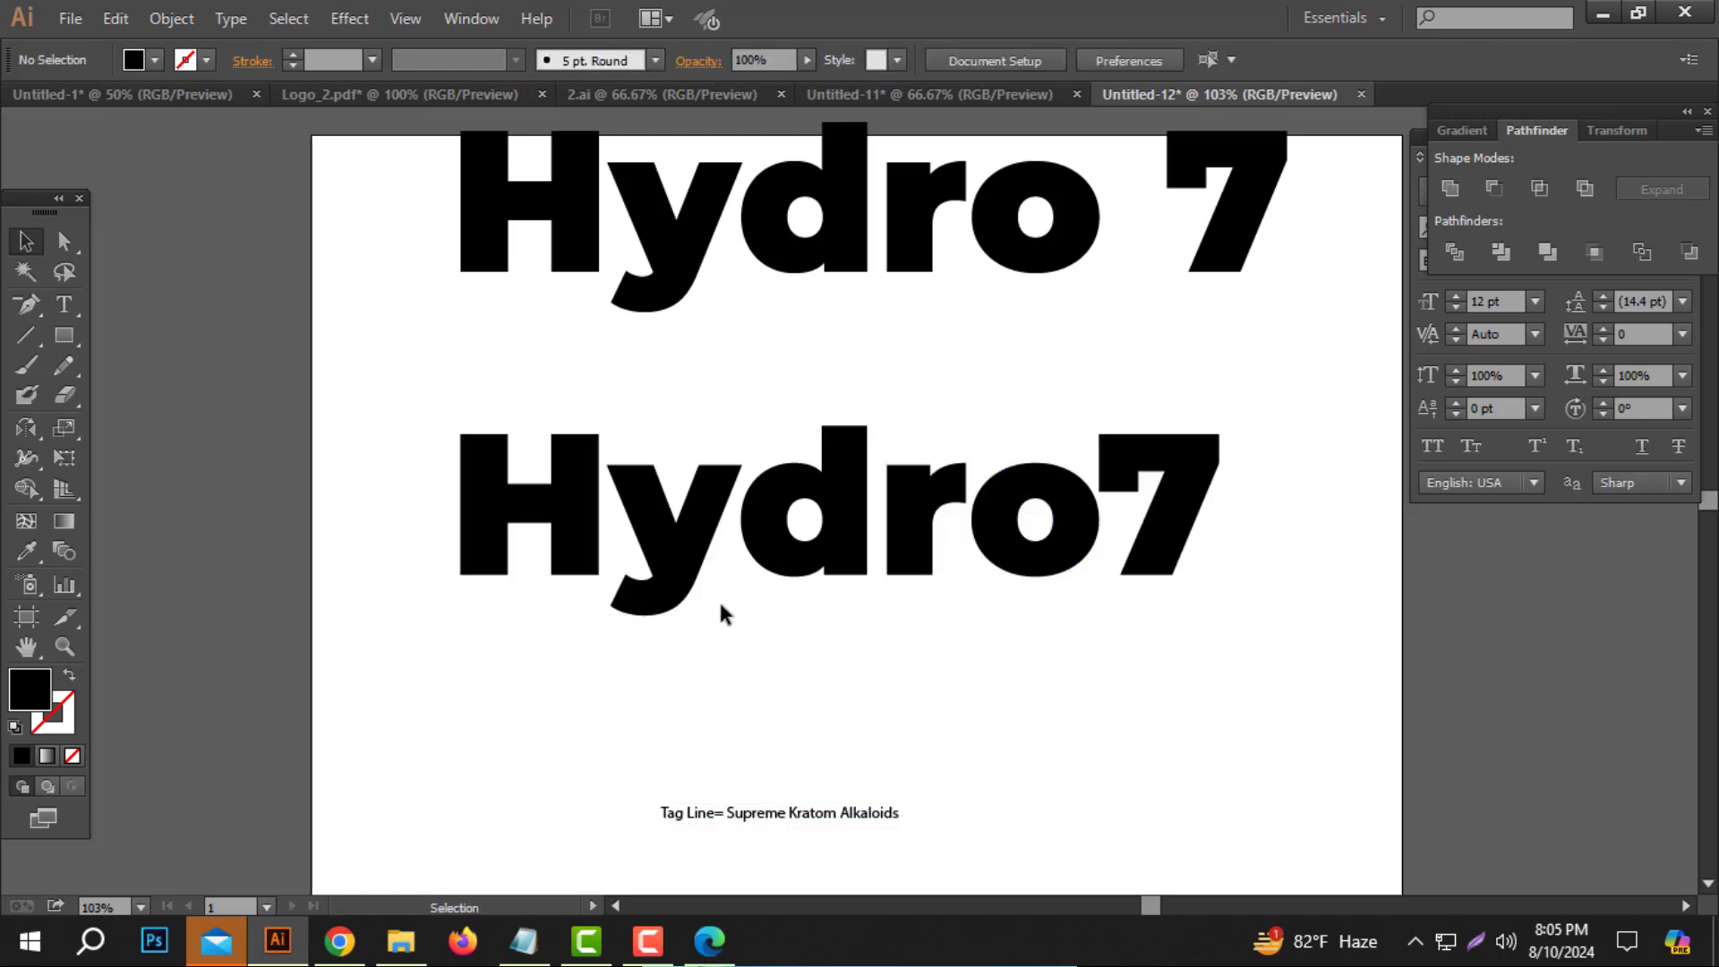
{"action": "left_click_drag", "start_coordinate": [734, 590], "coordinate": [1189, 643]}
{"action": "left_click_drag", "start_coordinate": [1305, 627], "coordinate": [459, 464]}
{"action": "left_click_drag", "start_coordinate": [688, 532], "coordinate": [698, 618]}
Duplicate the editable Hydro 7 text, keeping one copy above the artboard and placing the other just above the outlined word.
{"action": "left_click", "coordinate": [836, 416]}
{"action": "left_click_drag", "start_coordinate": [934, 349], "coordinate": [909, 490]}
{"action": "left_click", "coordinate": [865, 341]}
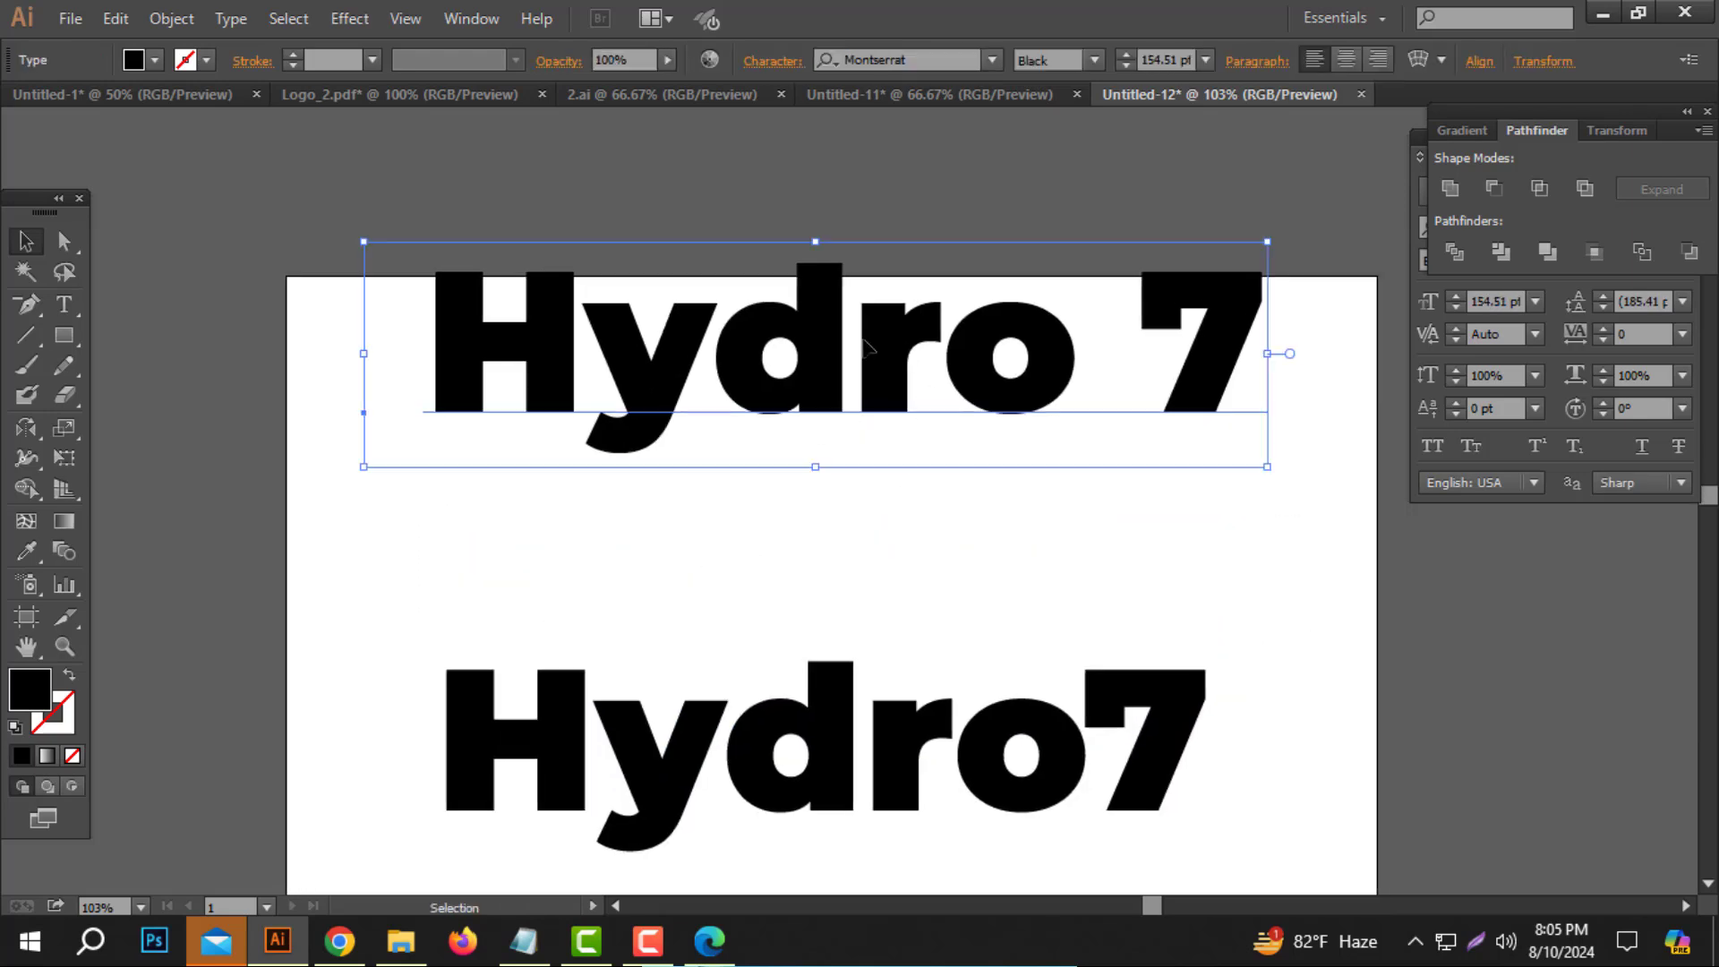
{"action": "left_click_drag", "start_coordinate": [864, 340], "coordinate": [820, 208]}
{"action": "left_click", "coordinate": [819, 495]}
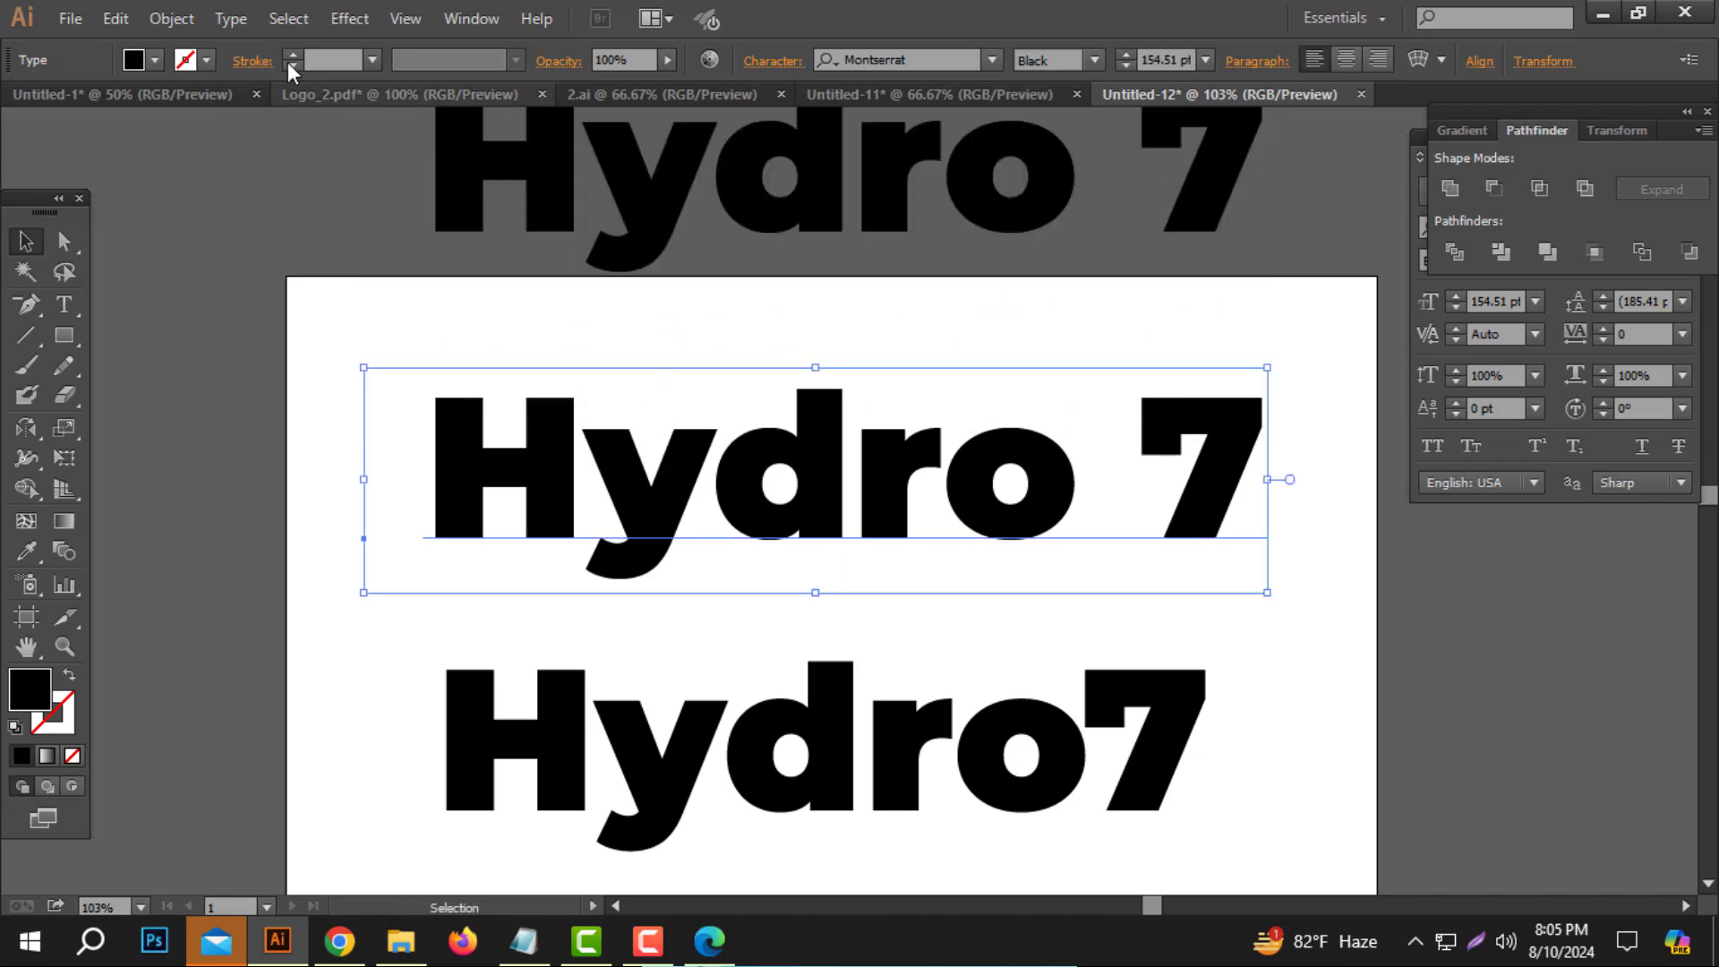
Change the case of the editable Hydro 7 text on the artboard to UPPERCASE.
{"action": "left_click", "coordinate": [230, 18]}
{"action": "mouse_move", "coordinate": [326, 373]}
{"action": "left_click", "coordinate": [680, 376]}
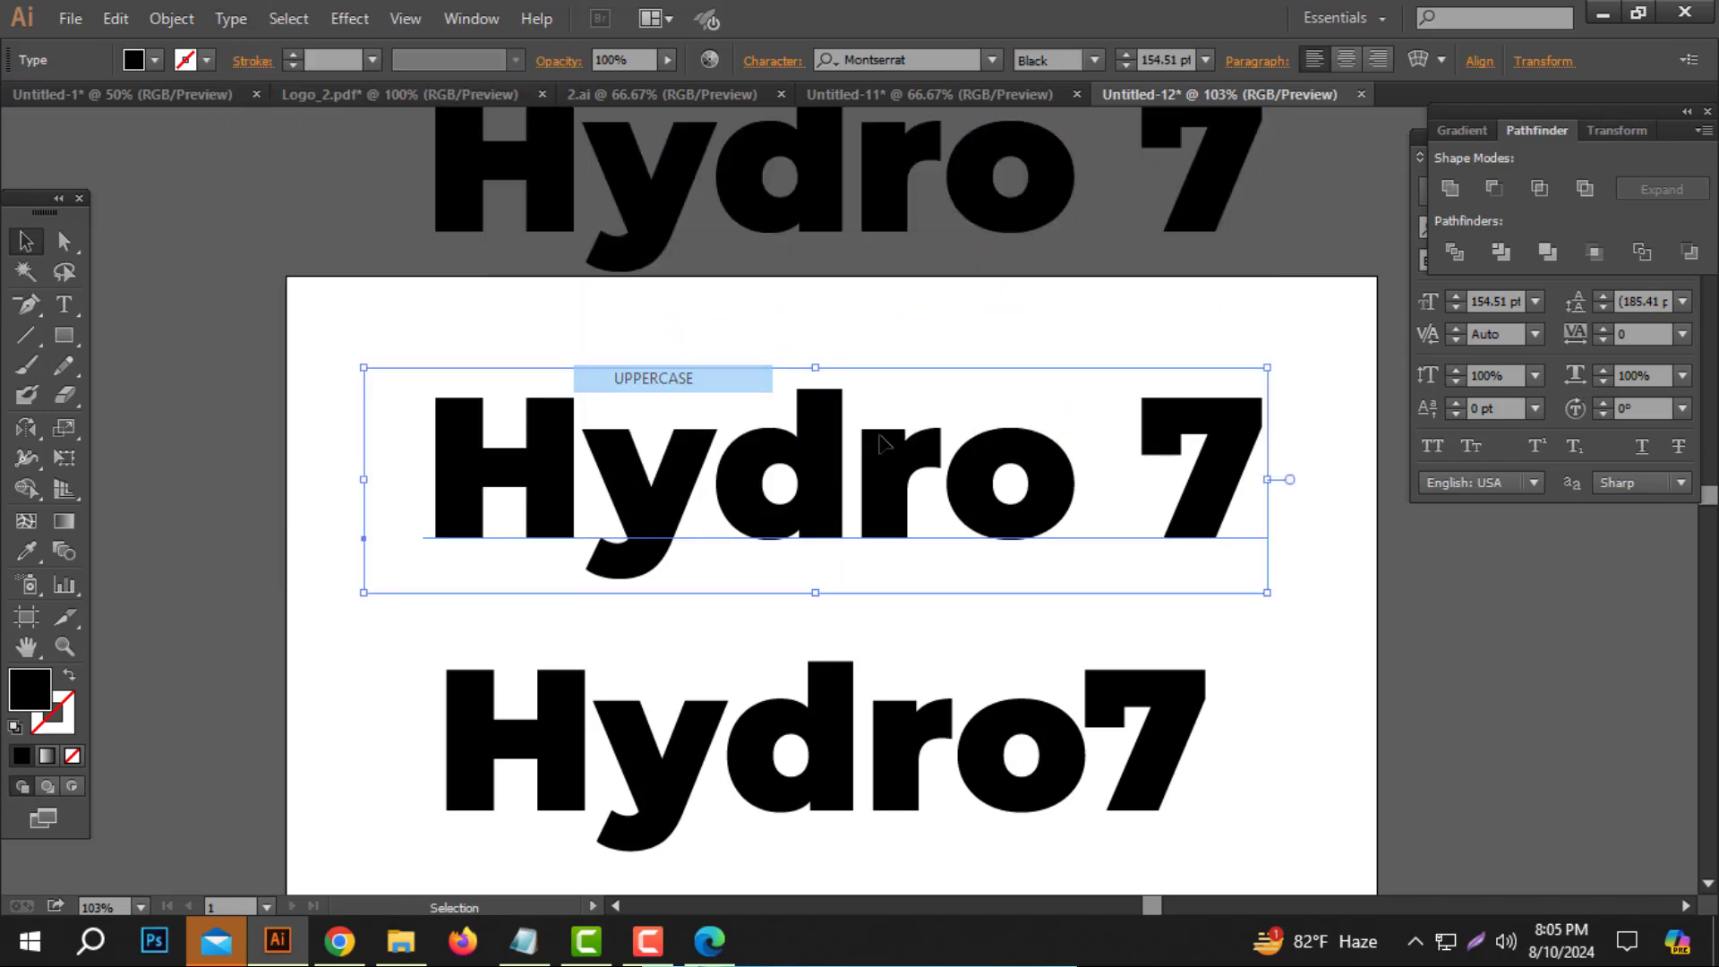
Turn the uppercase HYDRO 7 text into ungrouped letter outlines and move the 7 up against the O.
{"action": "right_click", "coordinate": [879, 421]}
{"action": "left_click", "coordinate": [950, 593]}
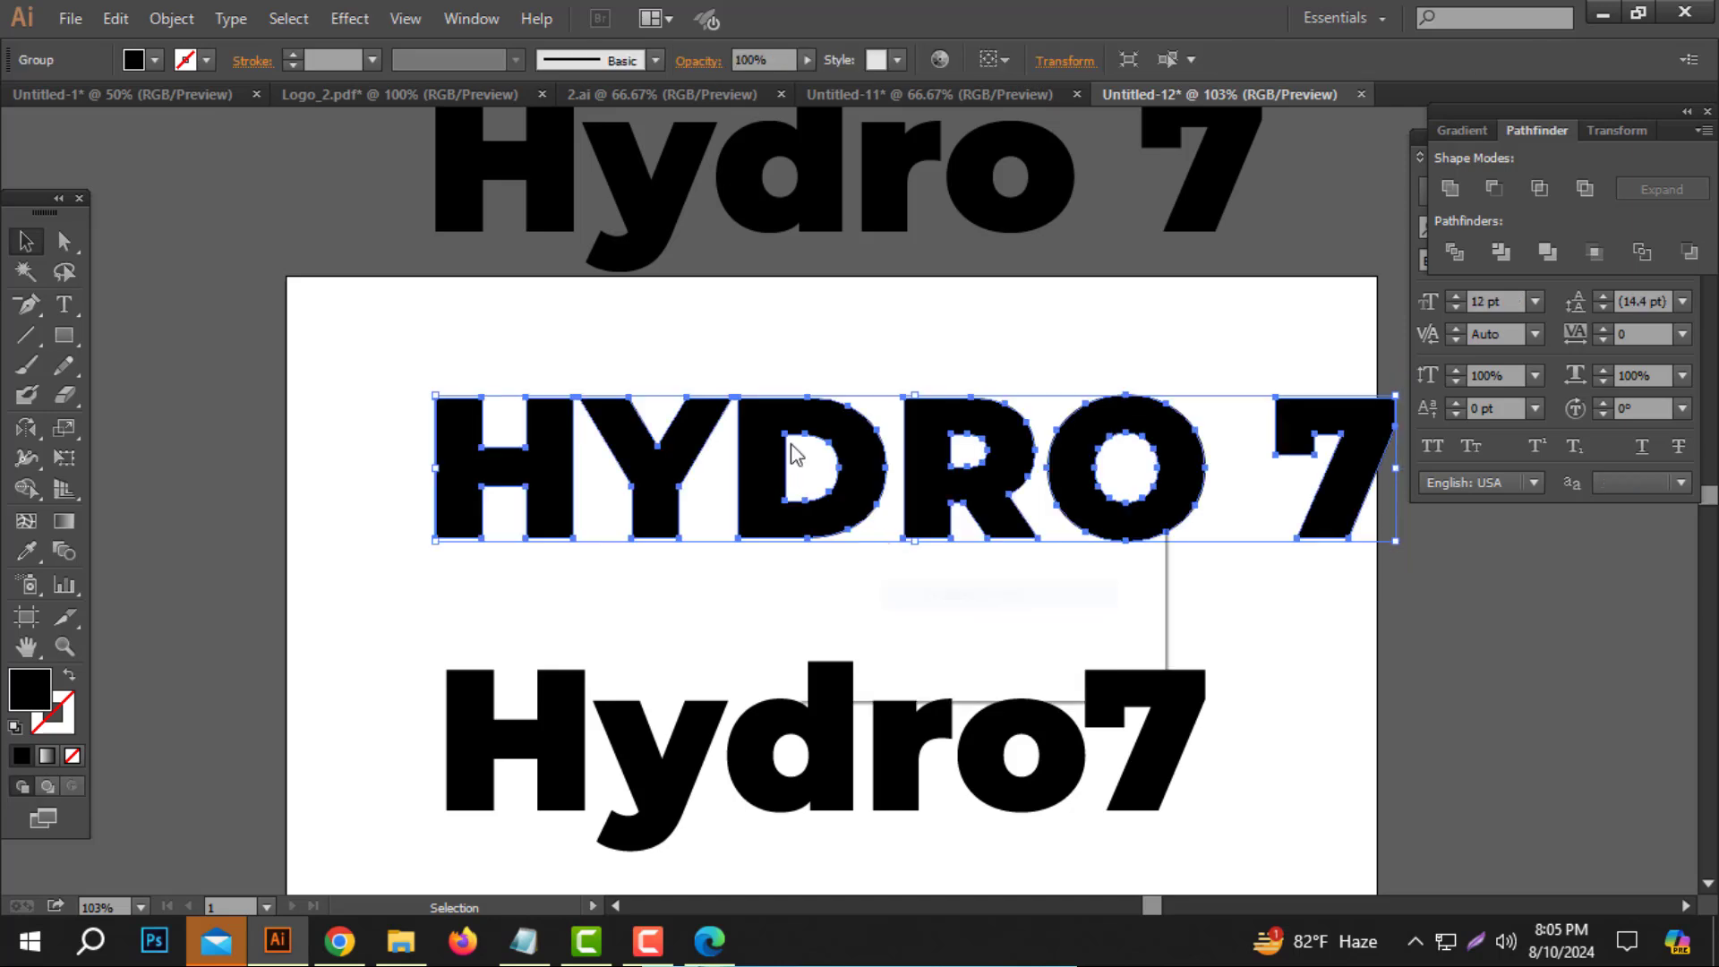
{"action": "right_click", "coordinate": [795, 455]}
{"action": "left_click", "coordinate": [875, 601]}
{"action": "left_click", "coordinate": [1140, 591]}
{"action": "left_click_drag", "start_coordinate": [1327, 474], "coordinate": [1276, 468]}
Fill all the outlined uppercase HYDRO7 letters with the blue 03B5E5.
{"action": "left_click_drag", "start_coordinate": [1377, 552], "coordinate": [351, 426]}
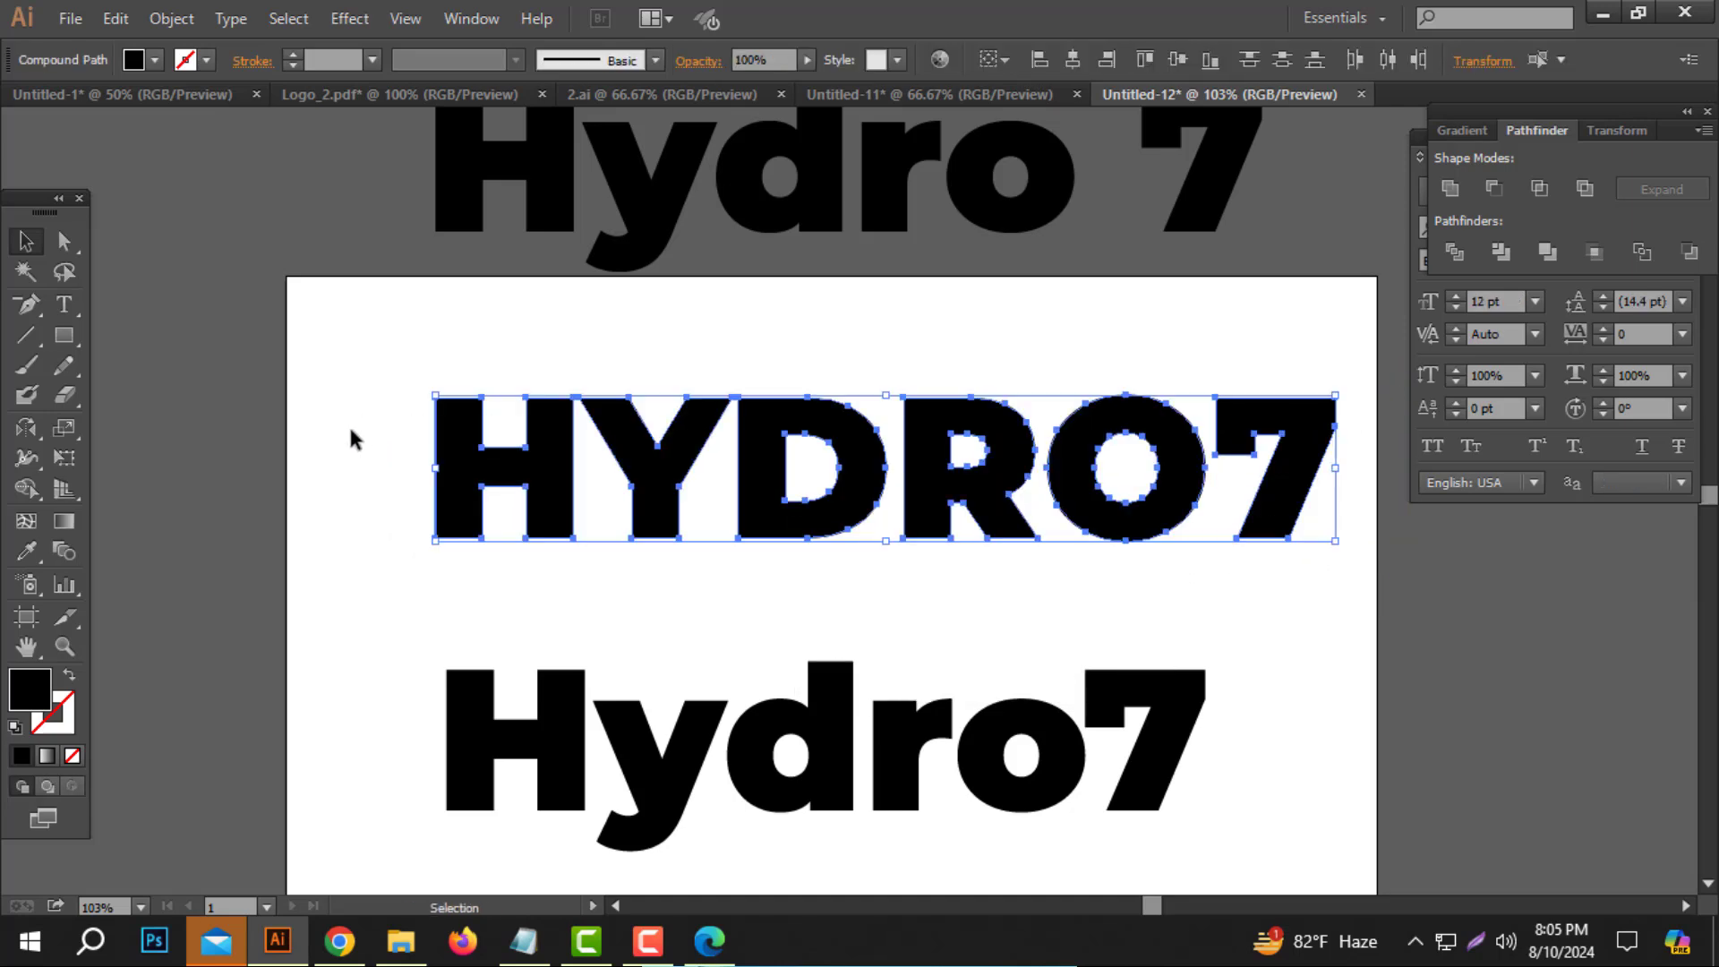
{"action": "double_click", "coordinate": [28, 701]}
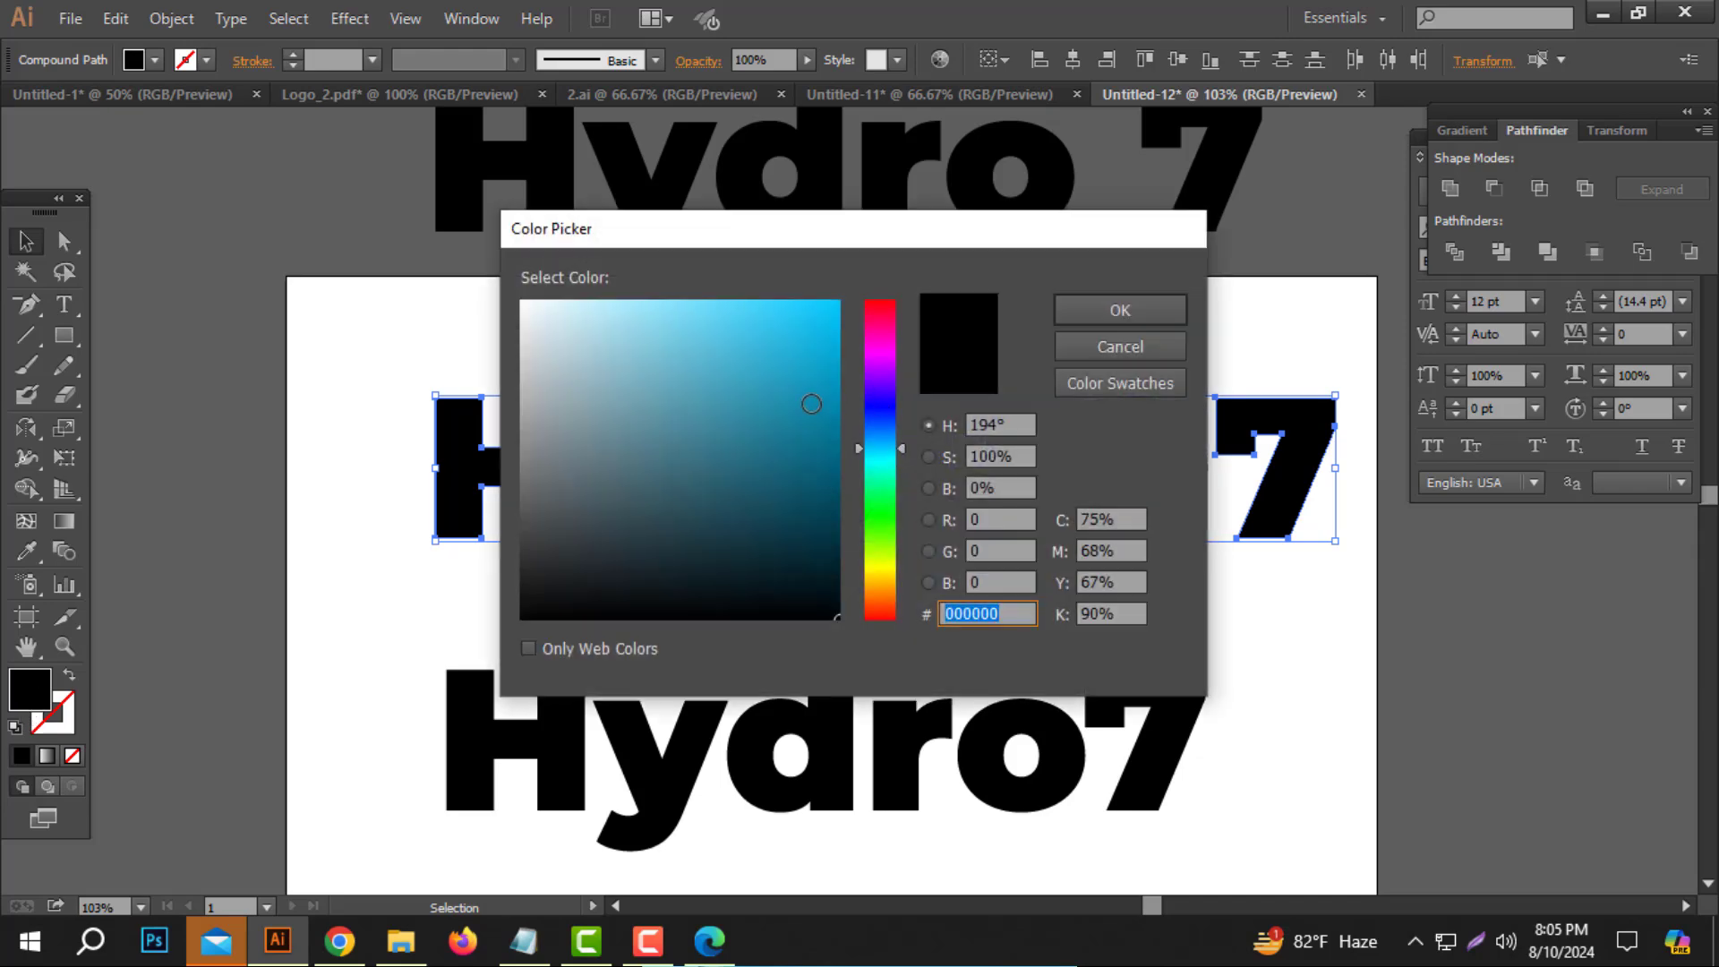
{"action": "type", "text": "03B5E5"}
{"action": "left_click", "coordinate": [1146, 313]}
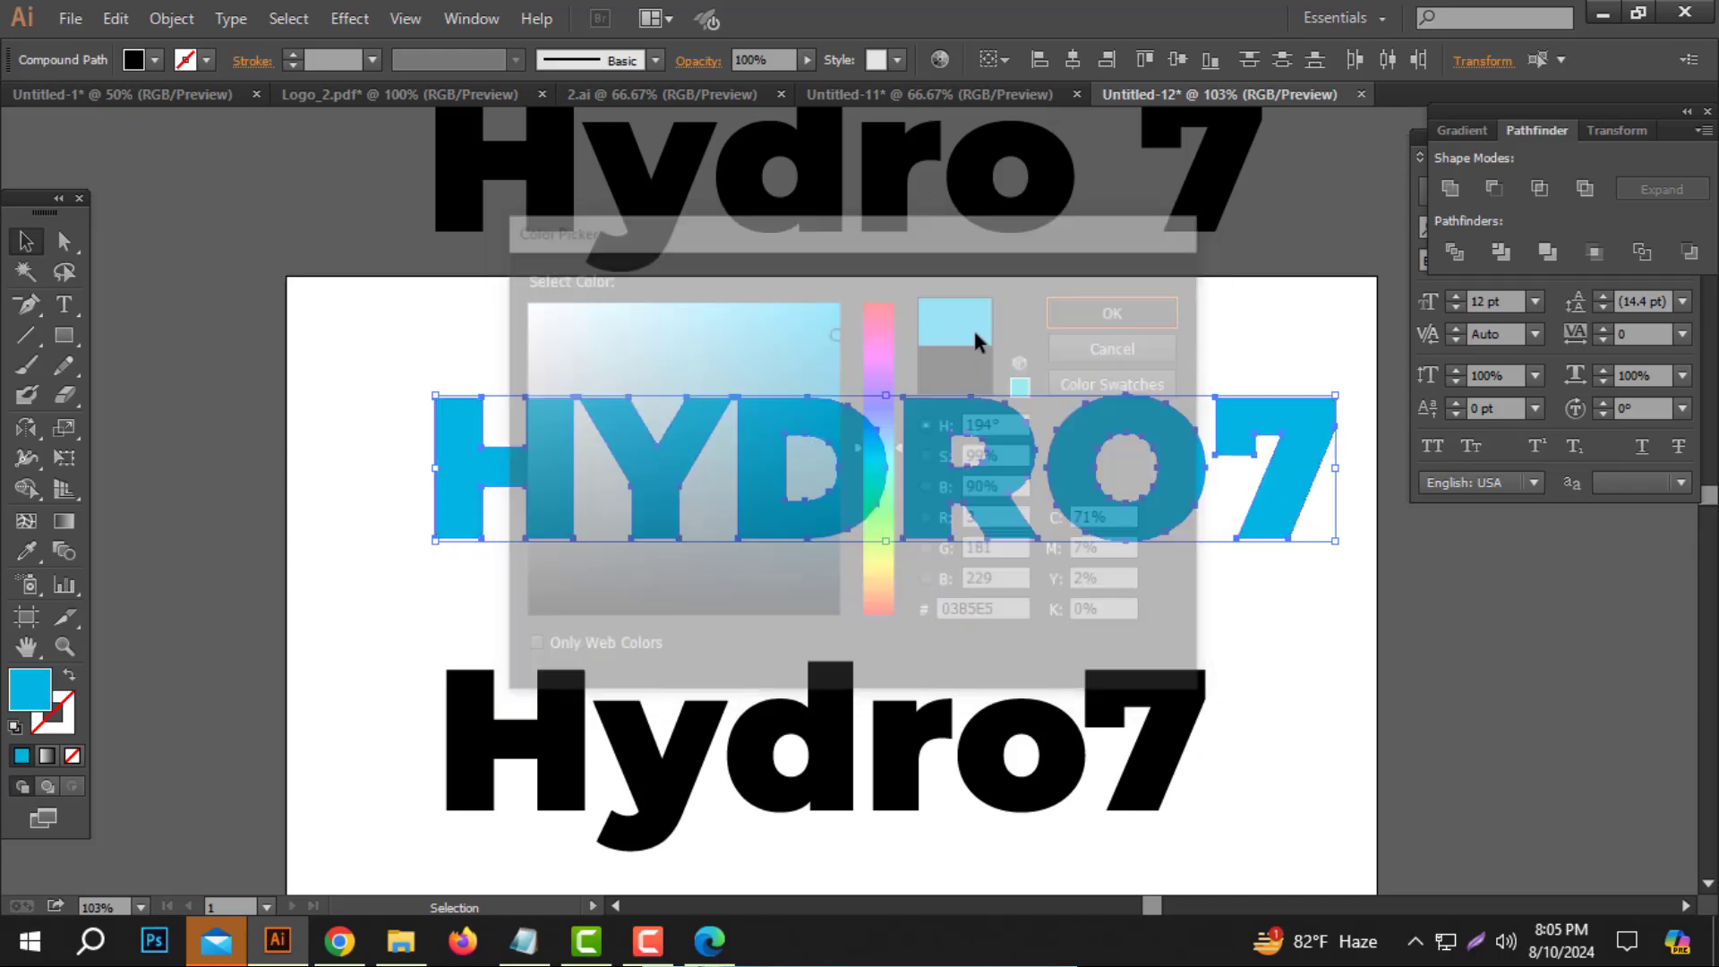
Scale down the blue uppercase HYDRO7 lettering and reposition it near the middle of the artboard's upper part.
{"action": "left_click_drag", "start_coordinate": [299, 402], "coordinate": [1335, 546]}
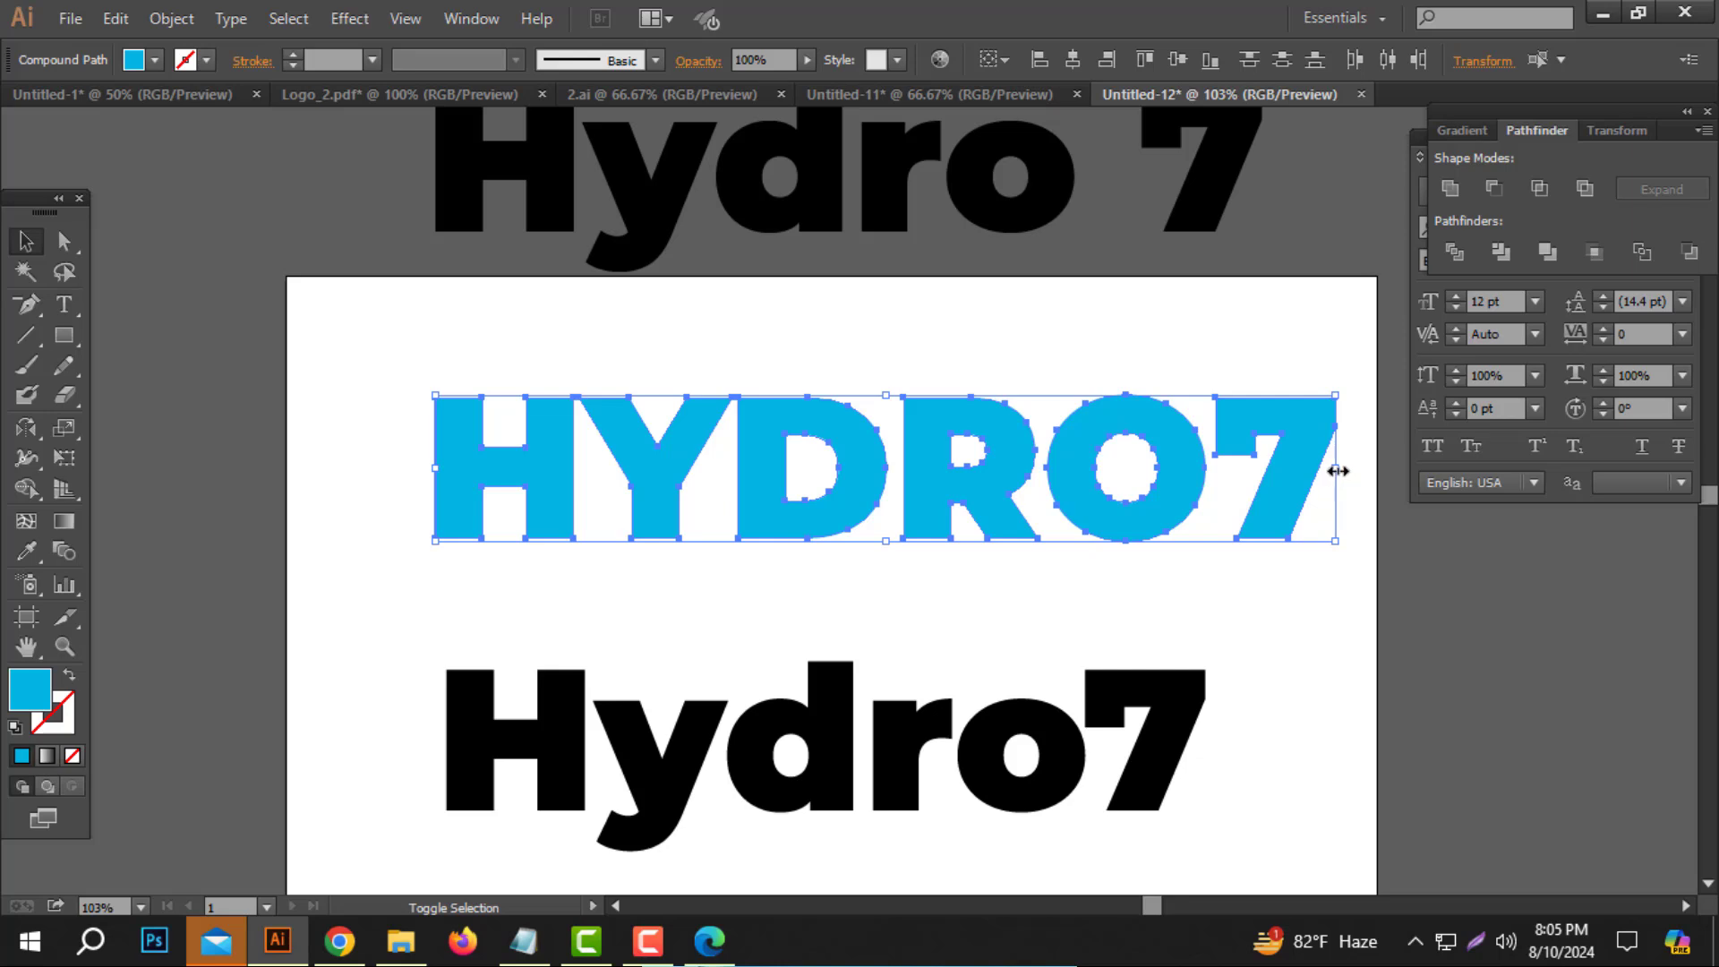
{"action": "left_click_drag", "start_coordinate": [1338, 471], "coordinate": [991, 490]}
{"action": "left_click_drag", "start_coordinate": [758, 488], "coordinate": [833, 488]}
{"action": "left_click", "coordinate": [1043, 540]}
Fill the outlined mixed-case Hydro7 lettering with the blue sampled from the uppercase HYDRO7.
{"action": "key", "text": "space"}
{"action": "left_click_drag", "start_coordinate": [1053, 673], "coordinate": [1060, 620]}
{"action": "left_click_drag", "start_coordinate": [1321, 638], "coordinate": [312, 685]}
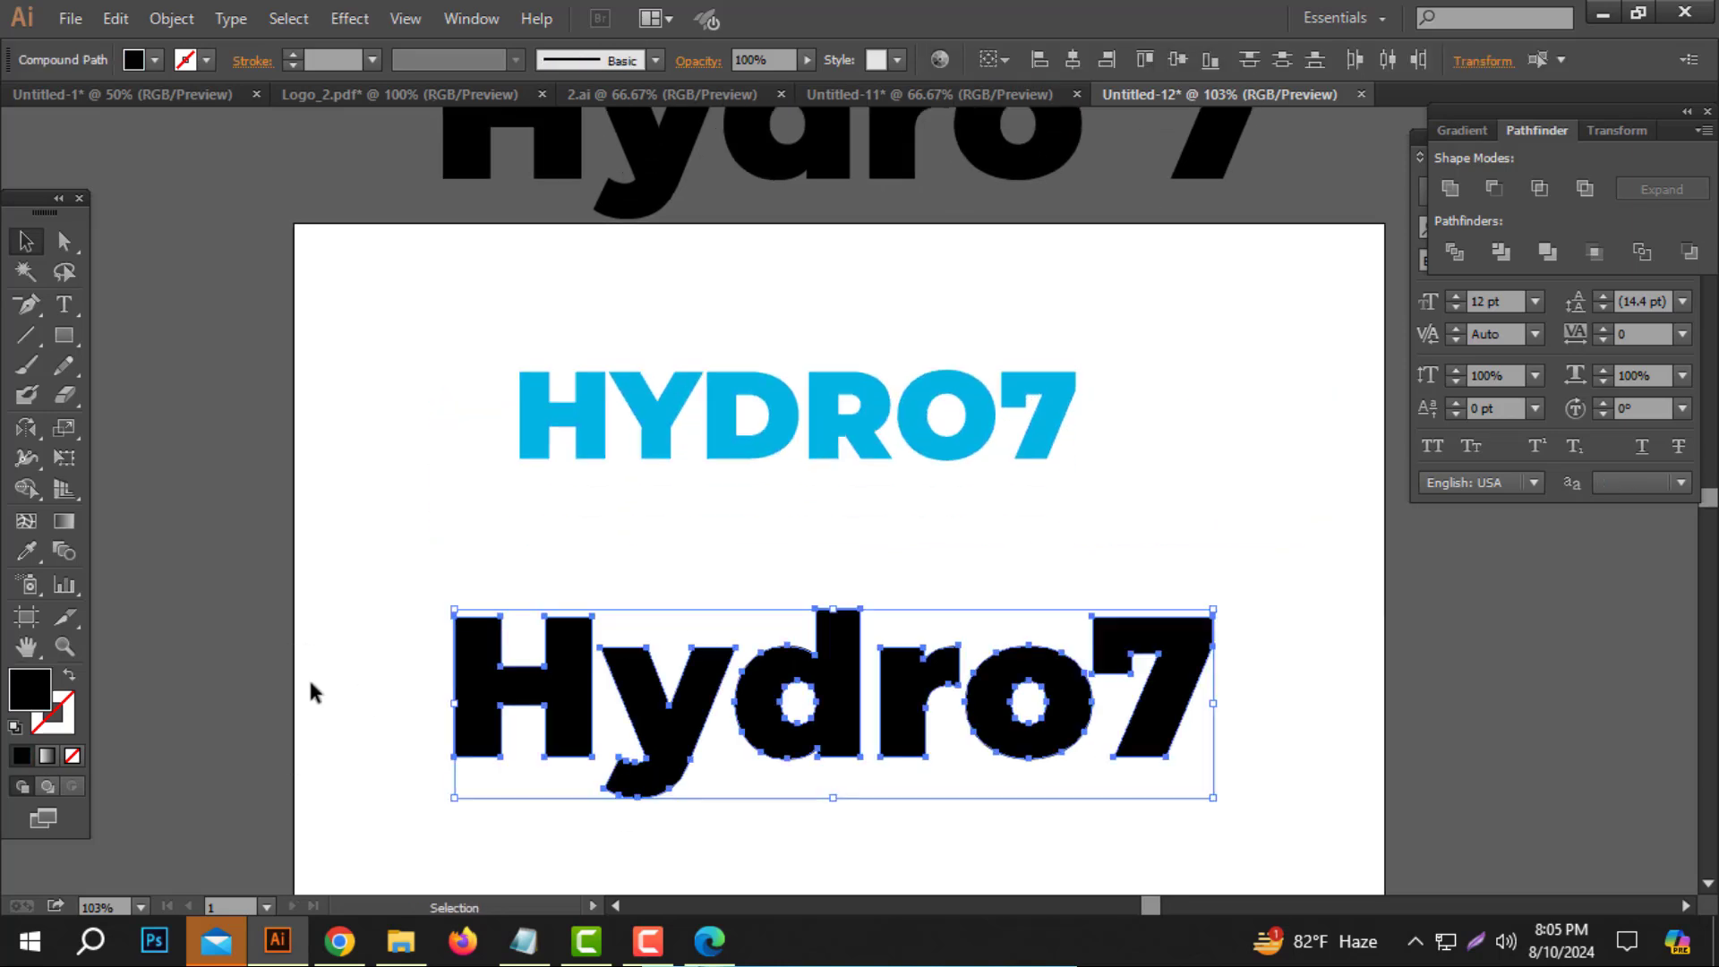
{"action": "left_click", "coordinate": [26, 553]}
{"action": "left_click", "coordinate": [754, 399]}
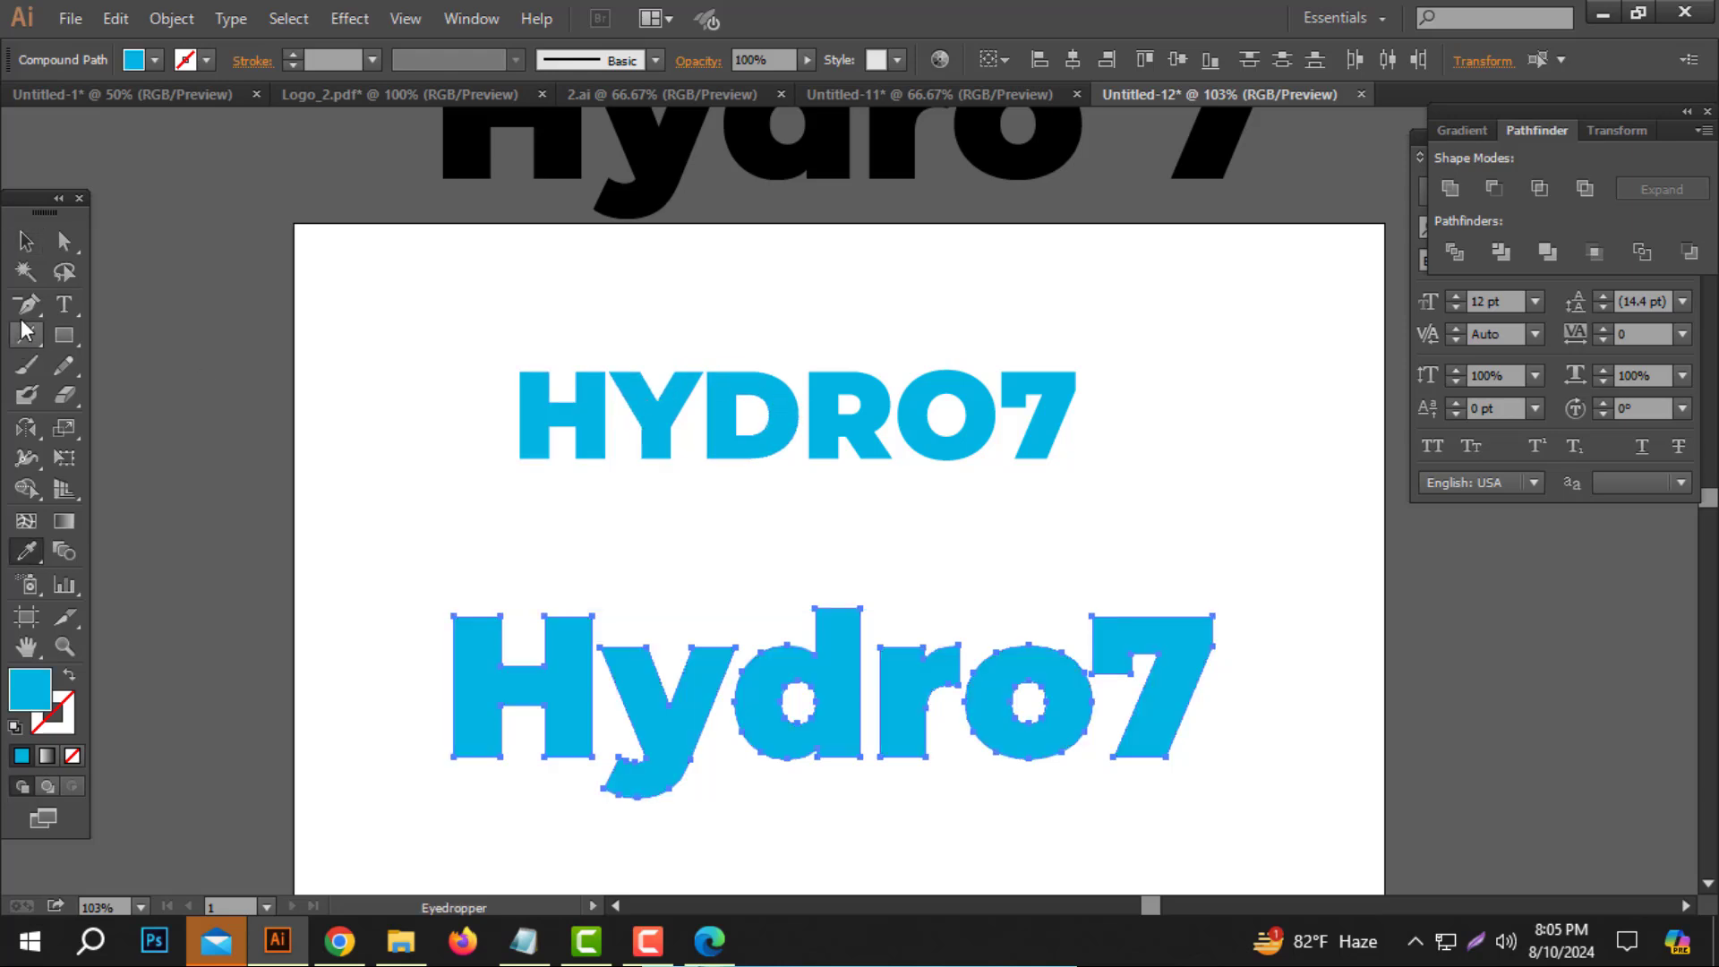
Scale down the mixed-case Hydro7 lettering and place it just below the uppercase HYDRO7.
{"action": "left_click", "coordinate": [26, 241]}
{"action": "left_click_drag", "start_coordinate": [1209, 710], "coordinate": [975, 704]}
{"action": "left_click", "coordinate": [1169, 776]}
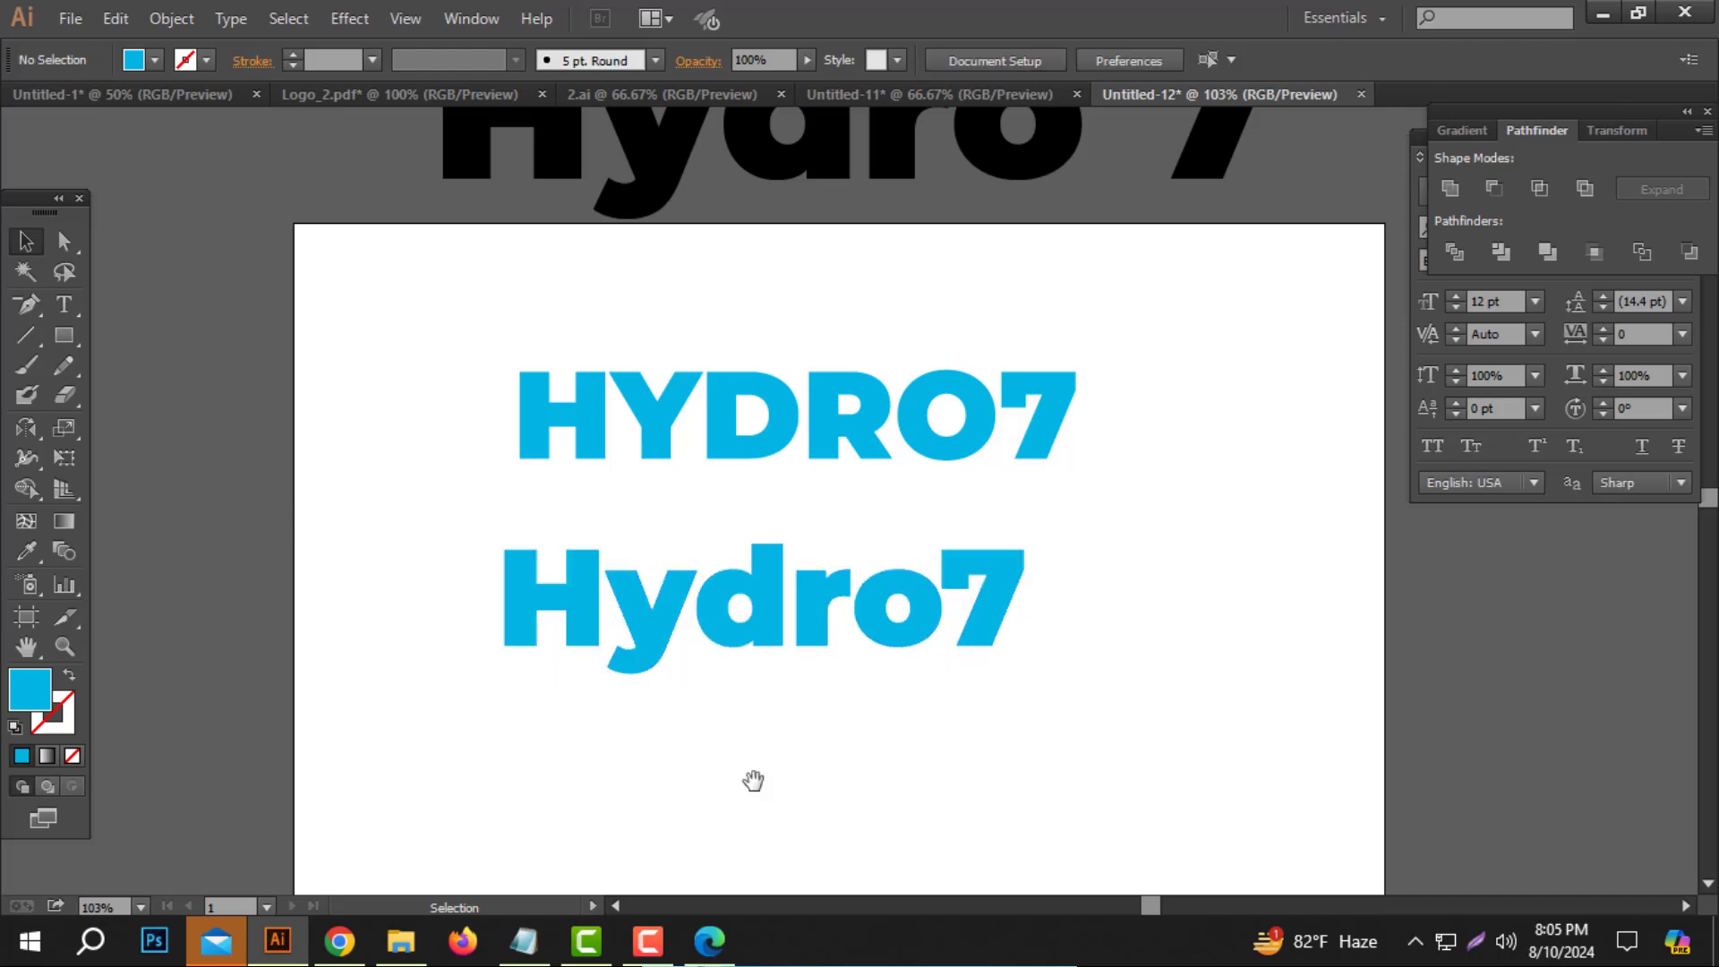
Copy Supreme Kratom Alkaloids out of the tag line note and paste it as a separate text object.
{"action": "left_click_drag", "start_coordinate": [752, 782], "coordinate": [741, 658]}
{"action": "left_click", "coordinate": [722, 732]}
{"action": "double_click", "coordinate": [703, 727]}
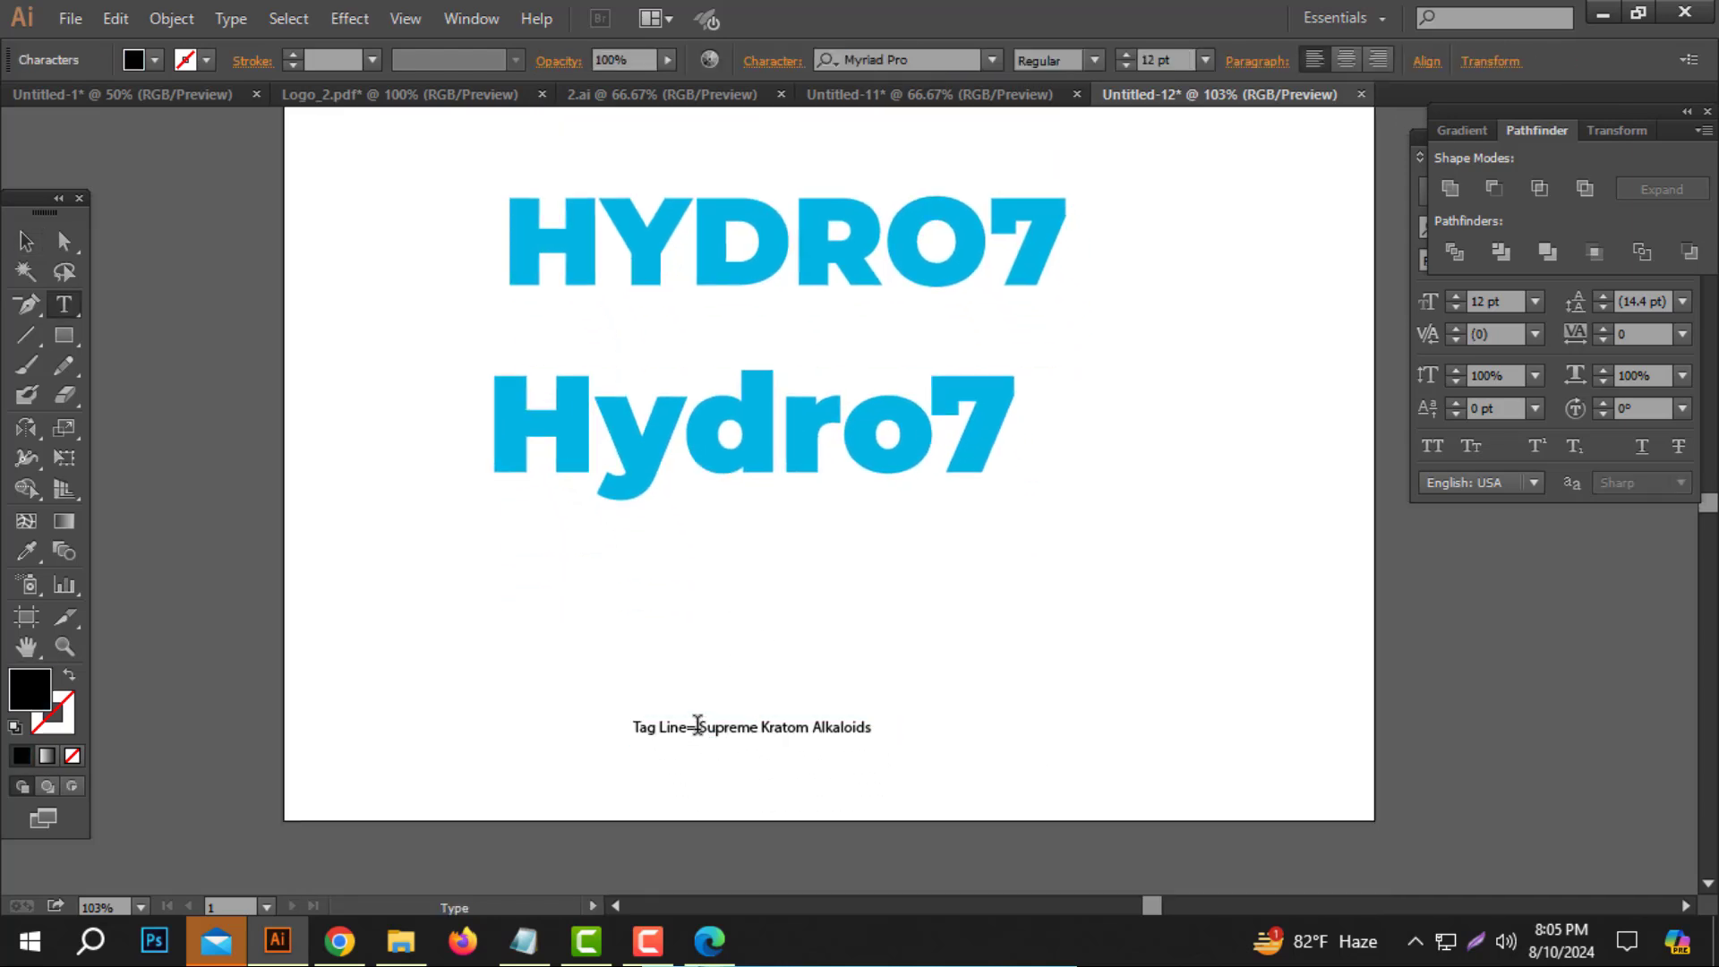
{"action": "left_click_drag", "start_coordinate": [700, 727], "coordinate": [911, 734]}
{"action": "key", "text": "ctrl+c"}
{"action": "left_click", "coordinate": [26, 240]}
{"action": "key", "text": "ctrl+v"}
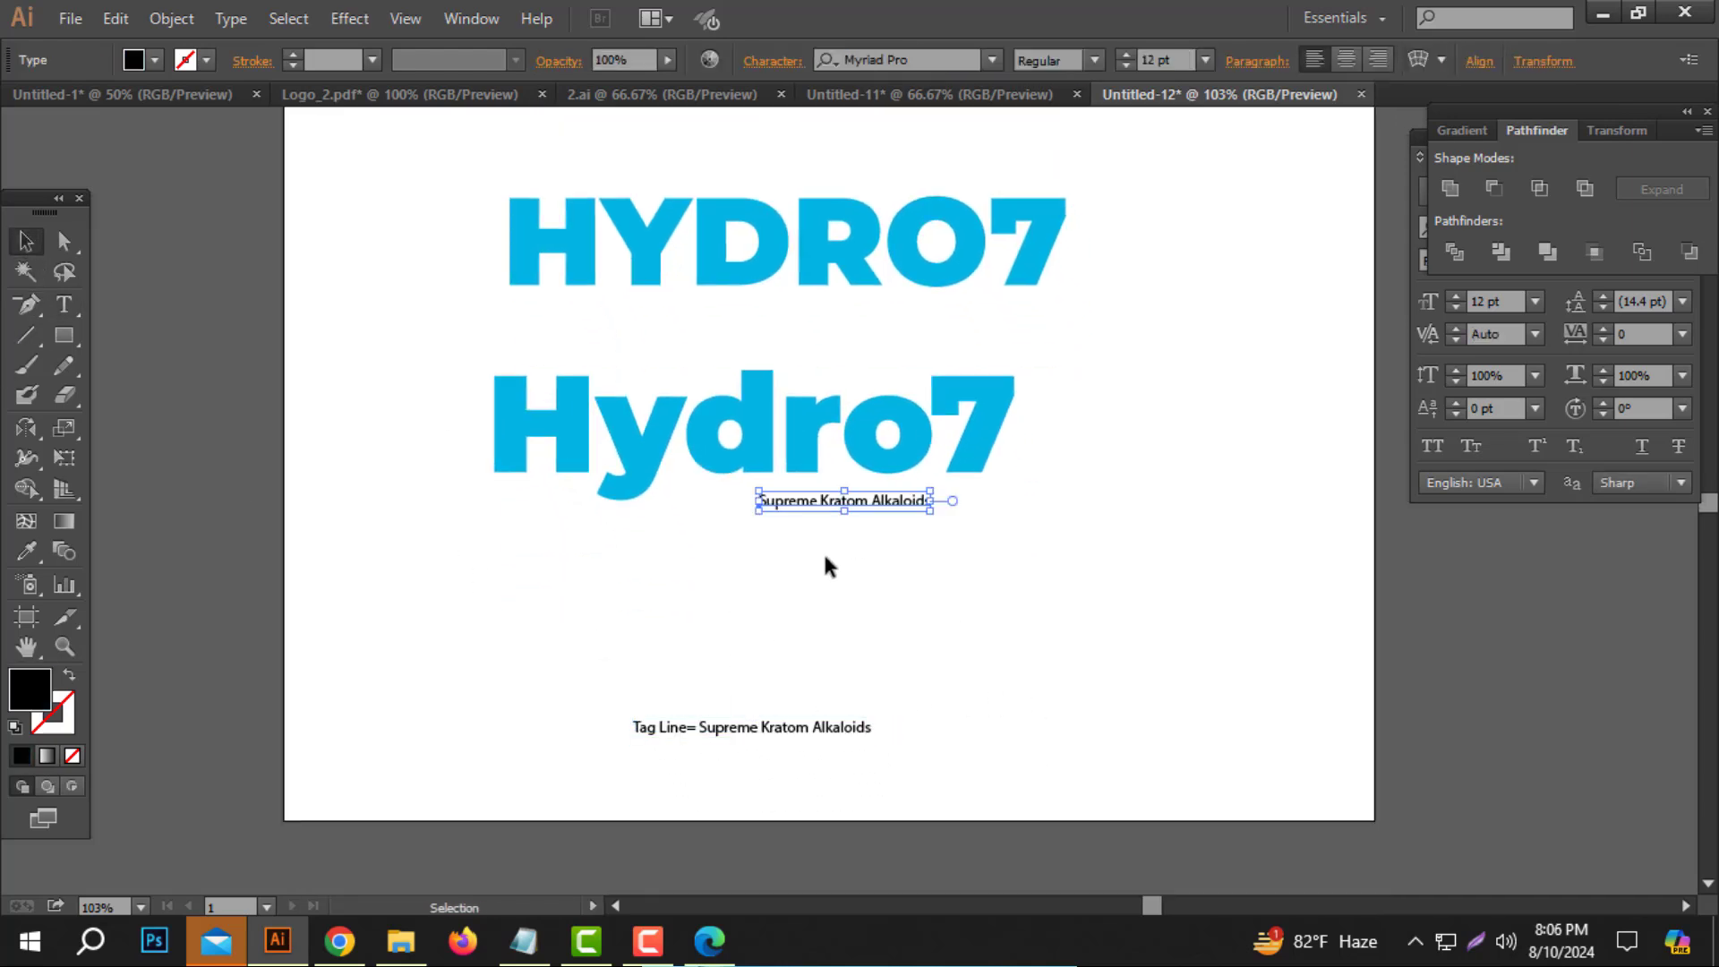
Enlarge the pasted tag line to about 42.5 pt and place a duplicate of it directly under the uppercase HYDRO7.
{"action": "left_click_drag", "start_coordinate": [925, 508], "coordinate": [1114, 327]}
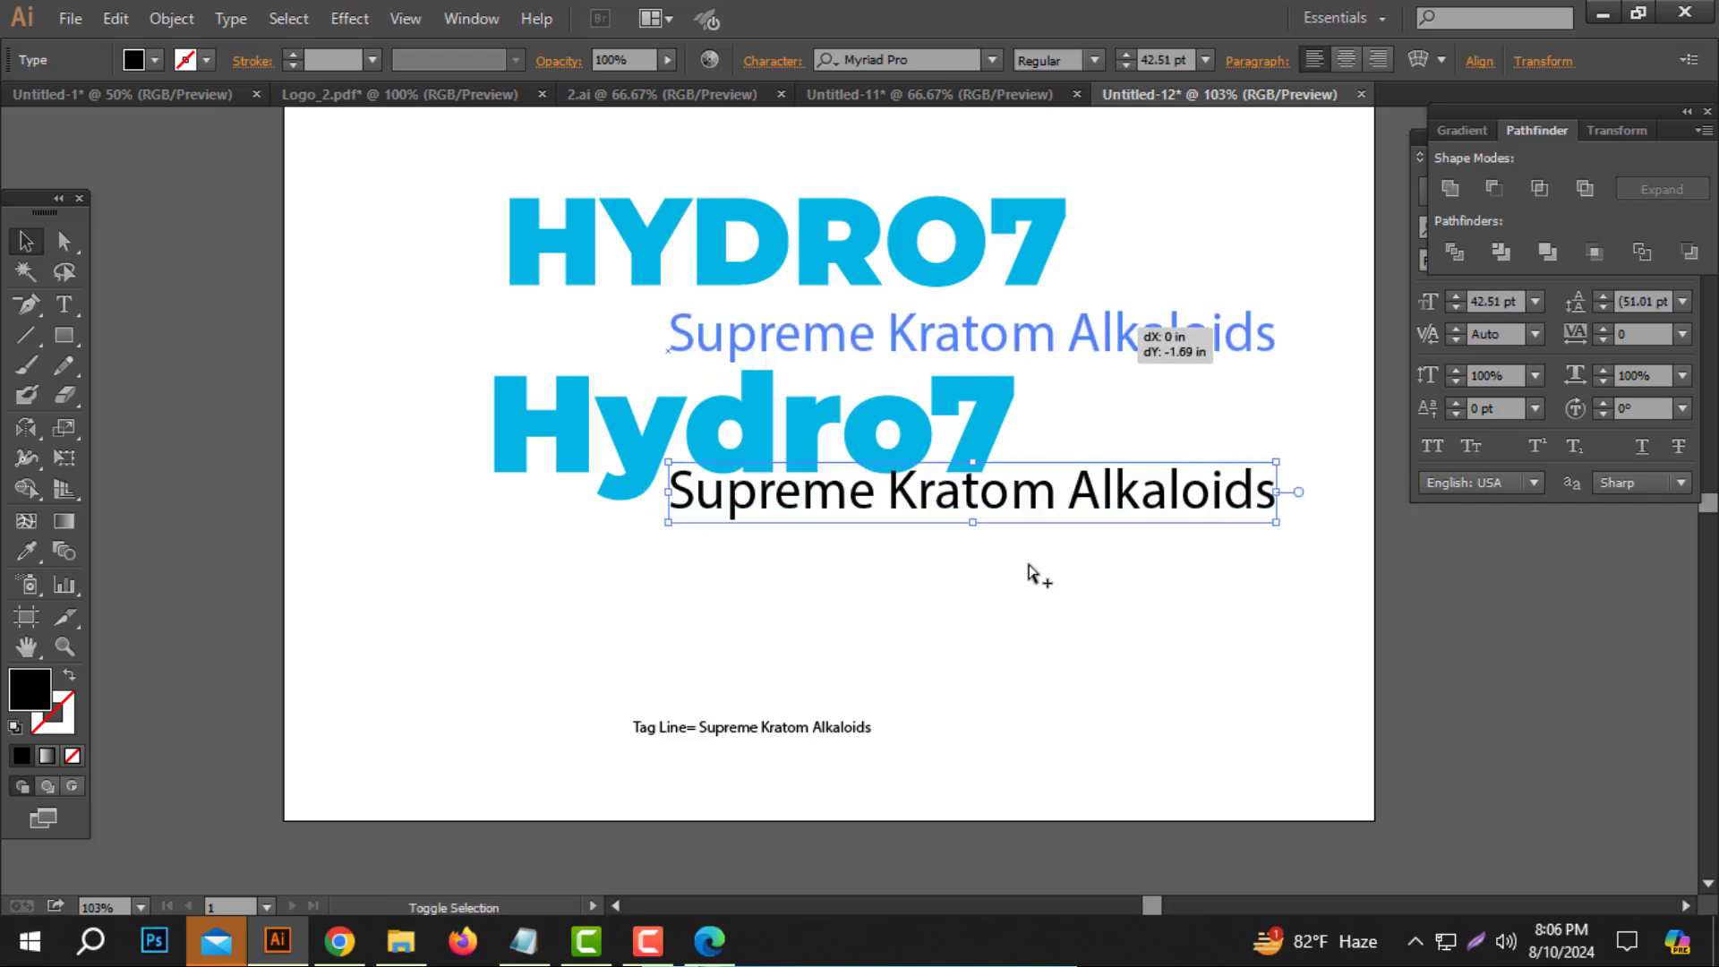
{"action": "left_click", "coordinate": [1024, 508]}
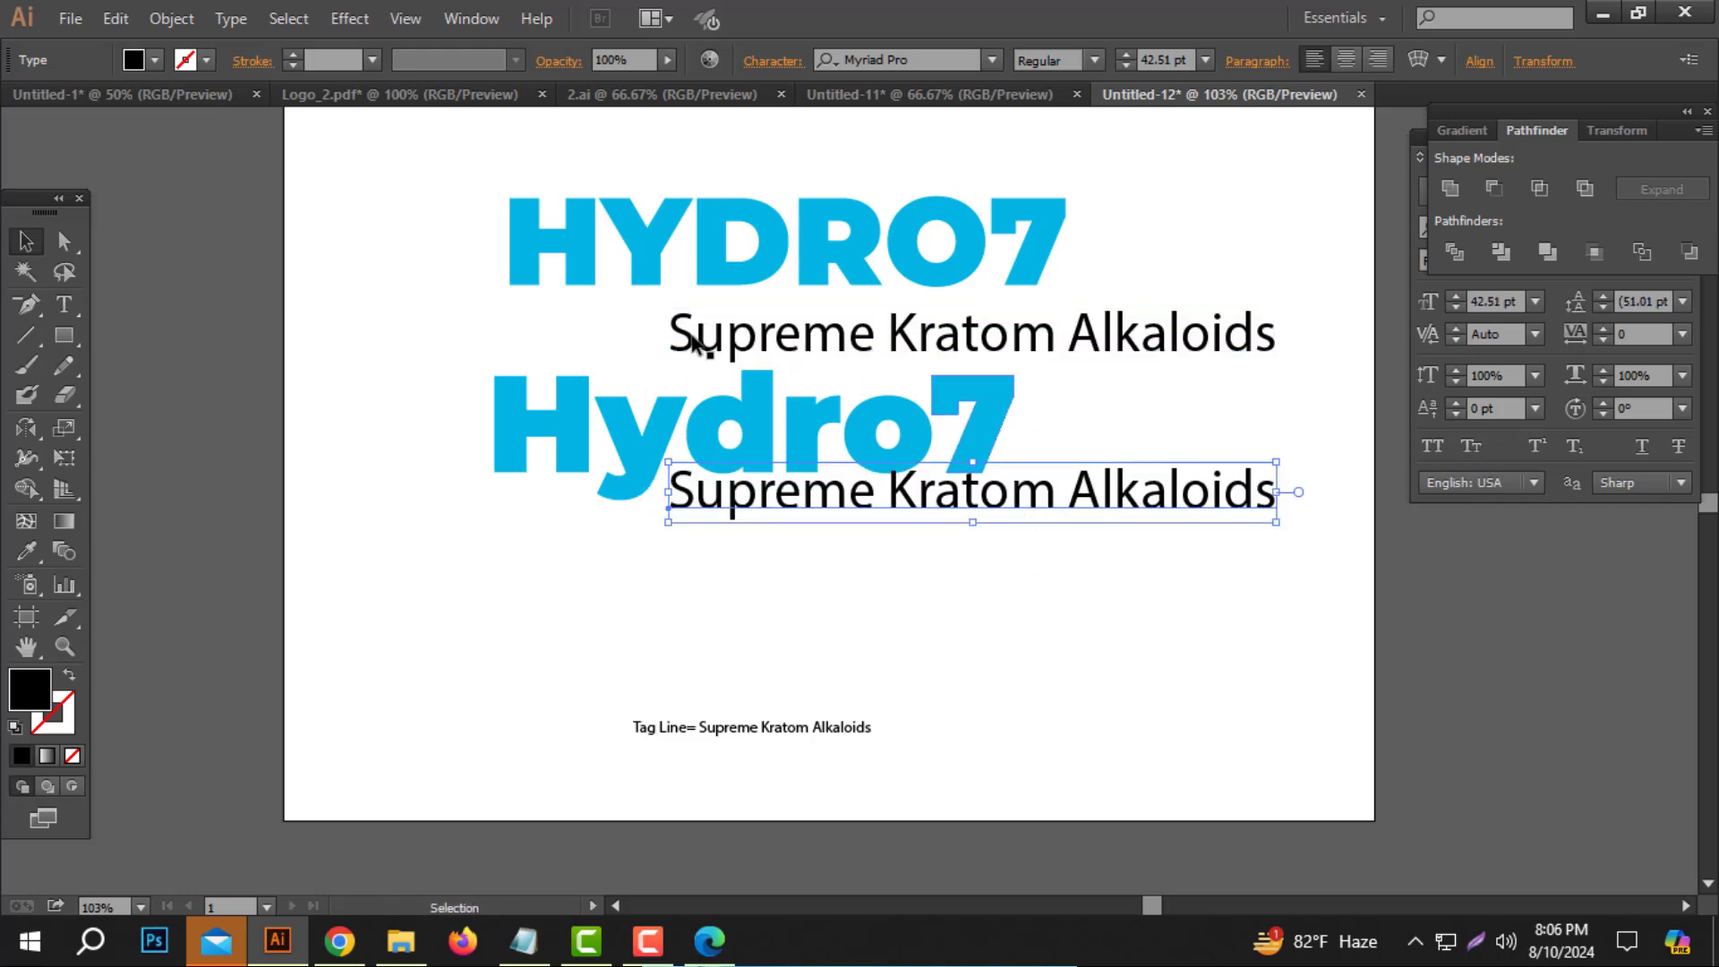
Change the tag line under the mixed-case Hydro7 to UPPERCASE and scale it down to about 19.4 pt.
{"action": "left_click", "coordinate": [231, 18]}
{"action": "mouse_move", "coordinate": [397, 390]}
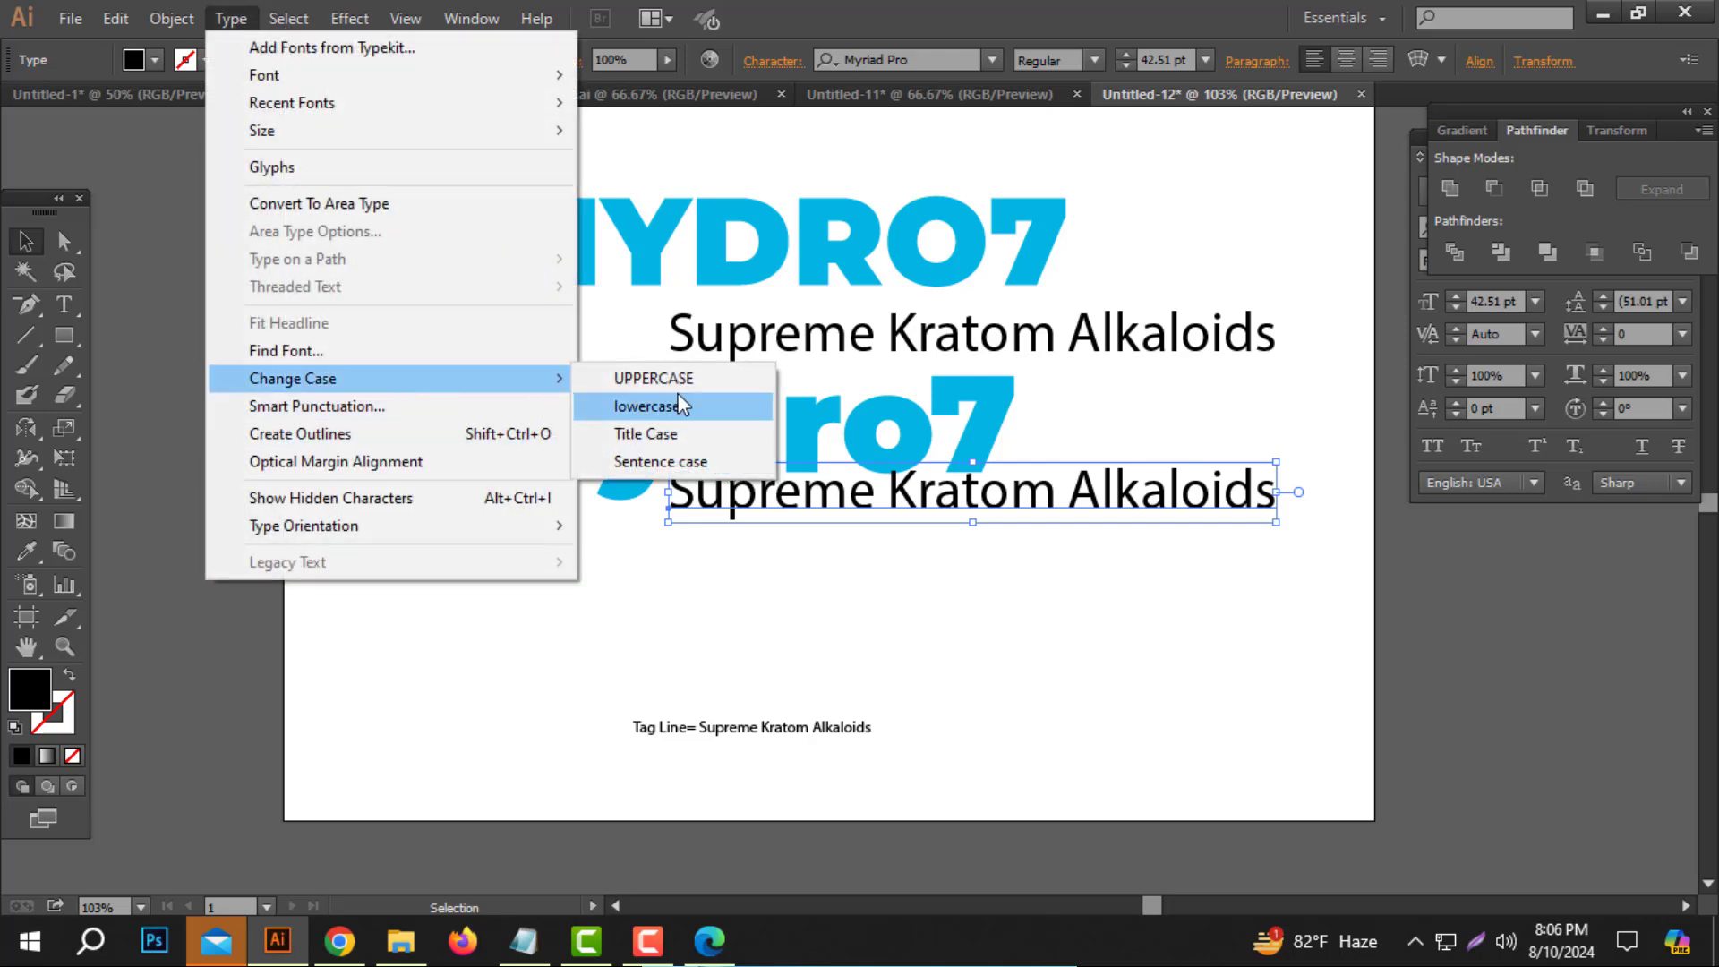
{"action": "left_click", "coordinate": [653, 378]}
{"action": "left_click_drag", "start_coordinate": [1264, 522], "coordinate": [1179, 529]}
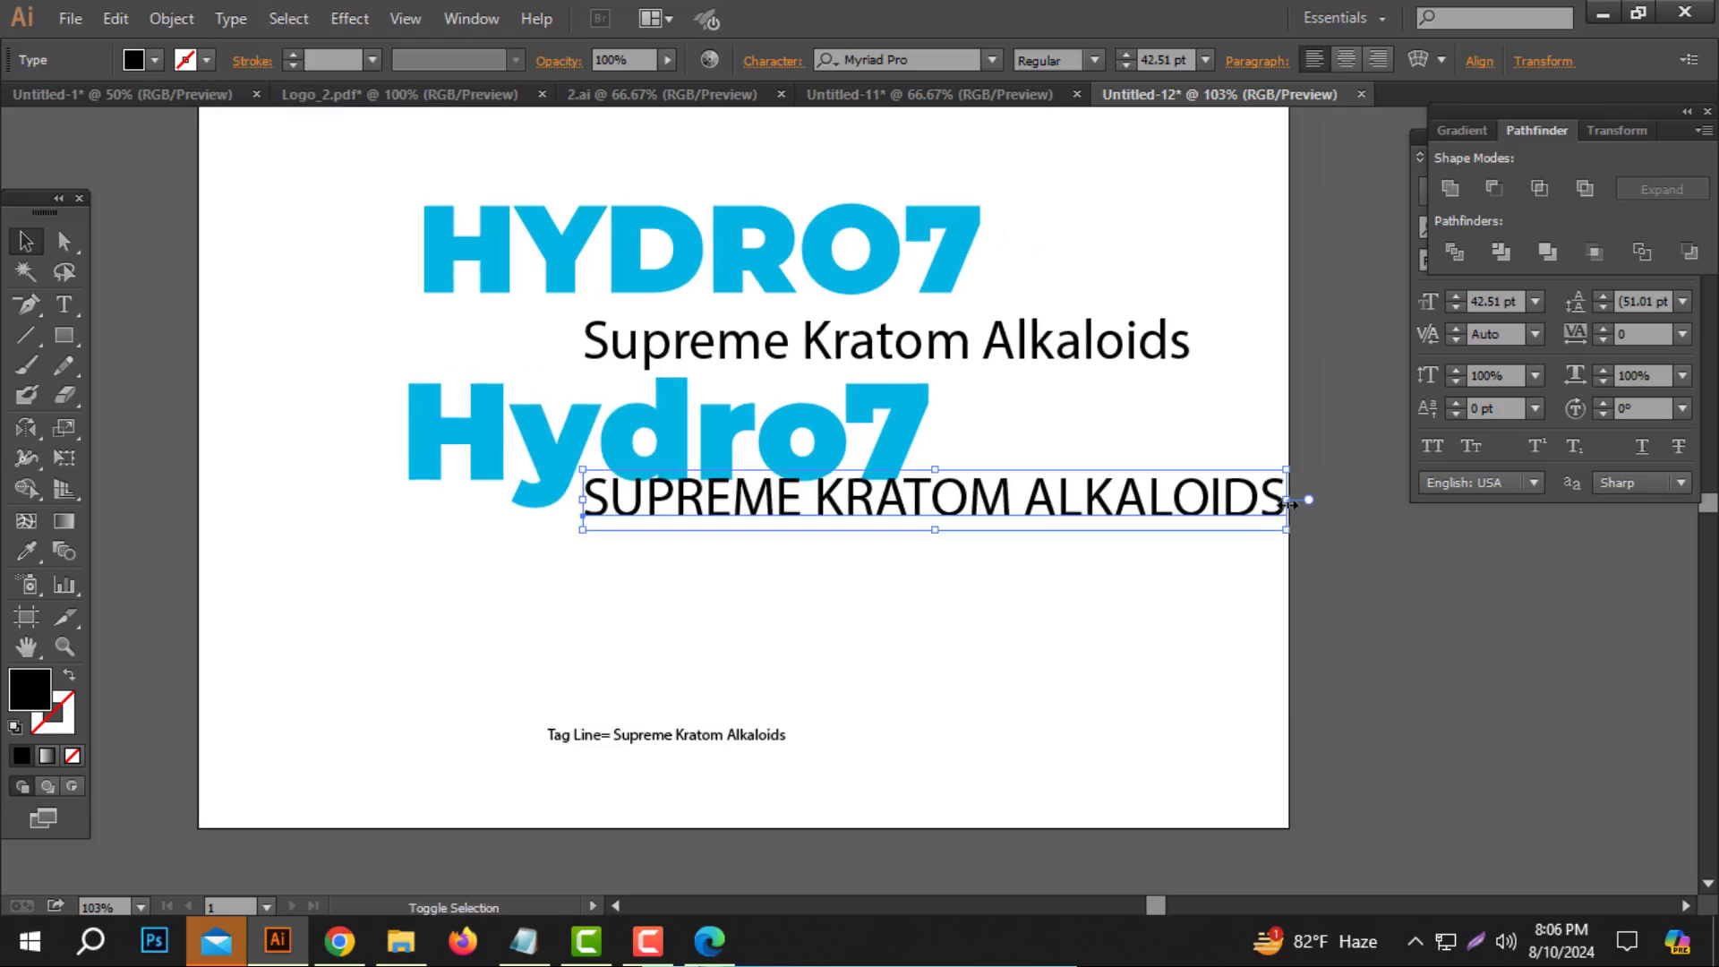
{"action": "left_click_drag", "start_coordinate": [1289, 497], "coordinate": [903, 511]}
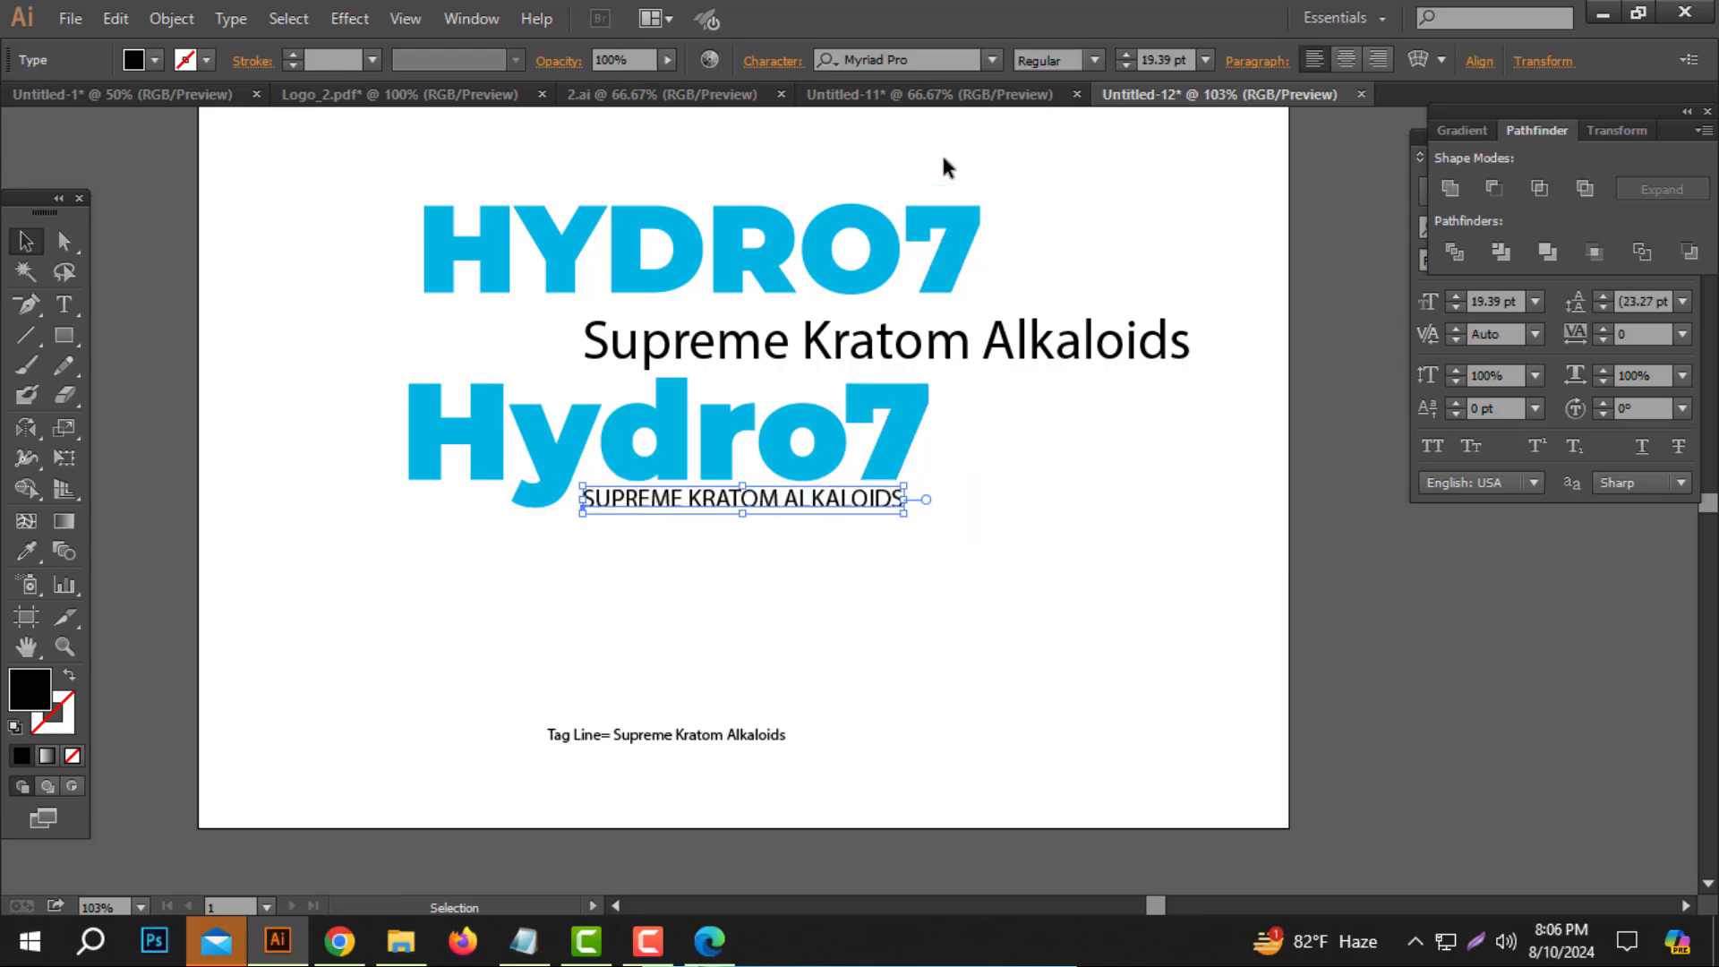
Set the small uppercase tag line in Nexa-Bold and convert it to outlines, narrowed to end near the 7's right edge.
{"action": "type", "text": "nex"}
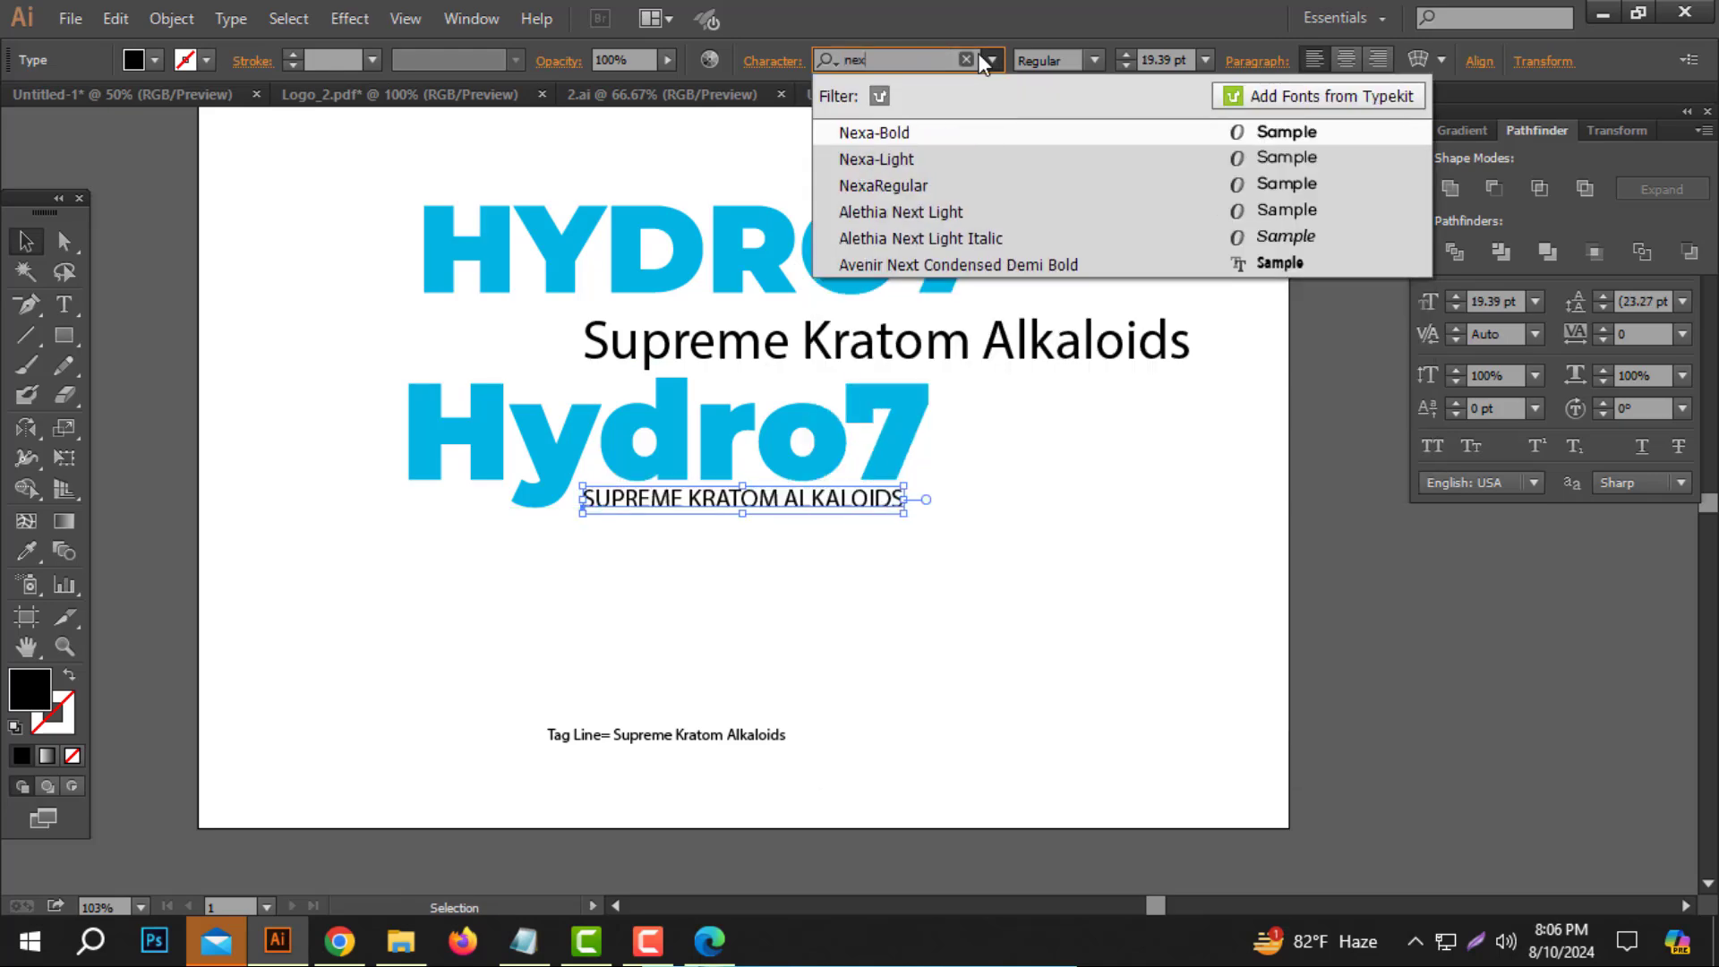
{"action": "key", "text": "Return"}
{"action": "right_click", "coordinate": [960, 467]}
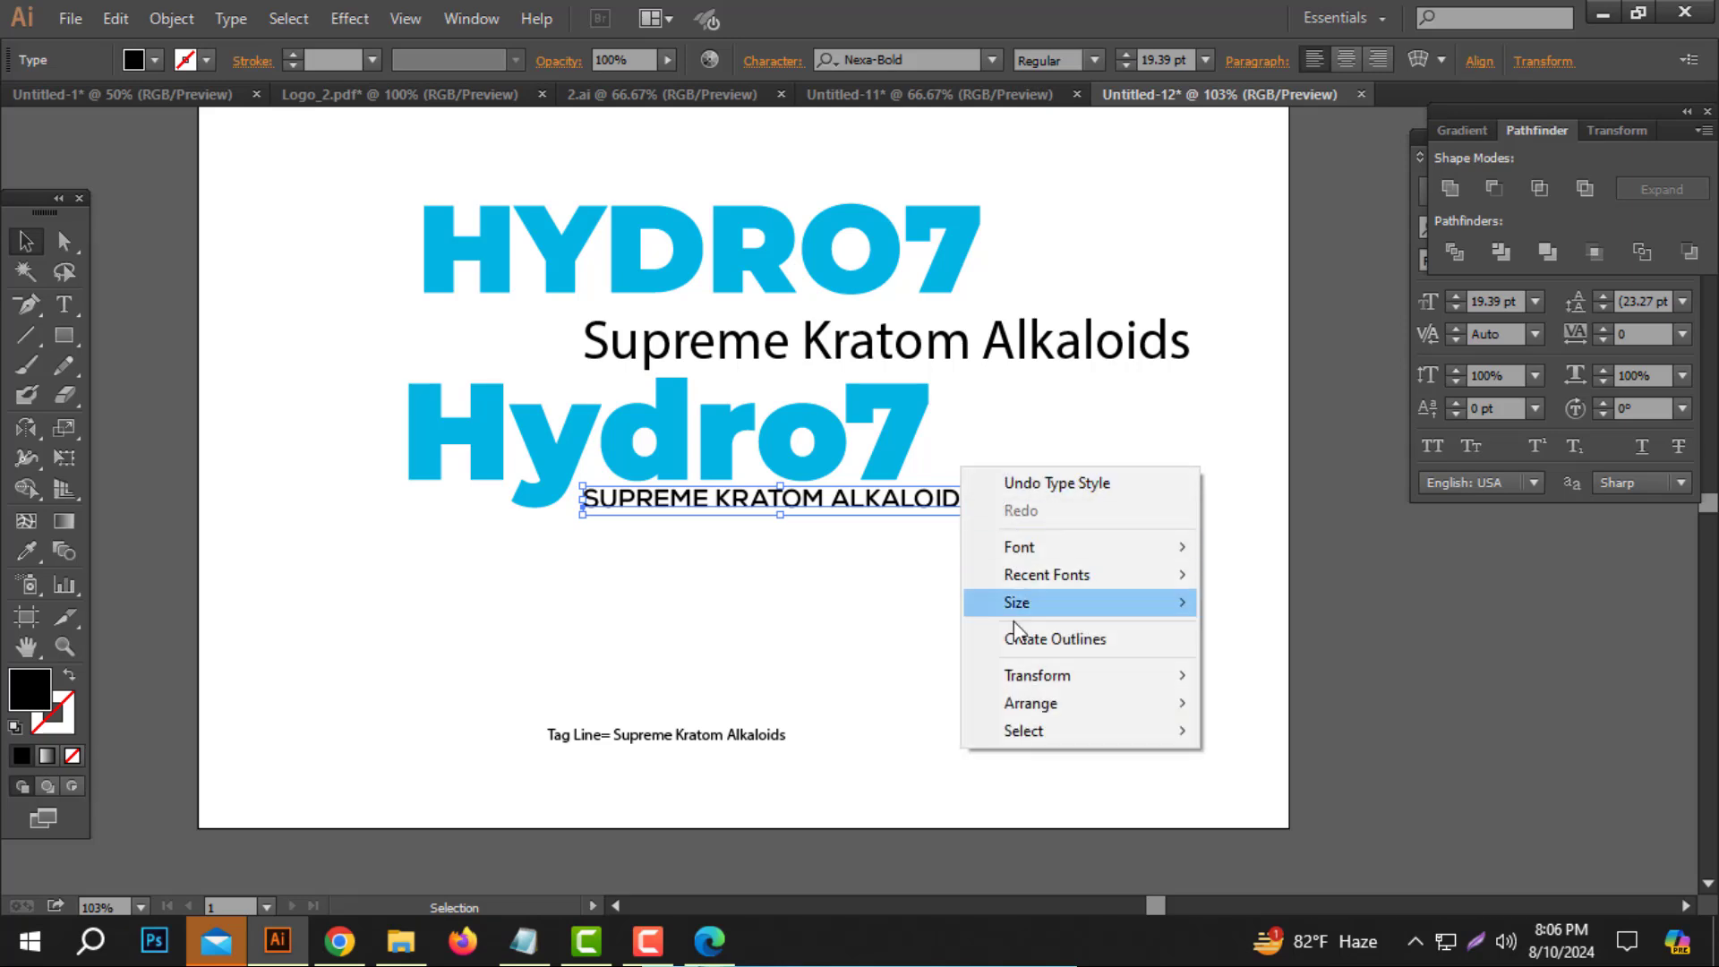
{"action": "left_click", "coordinate": [1055, 639]}
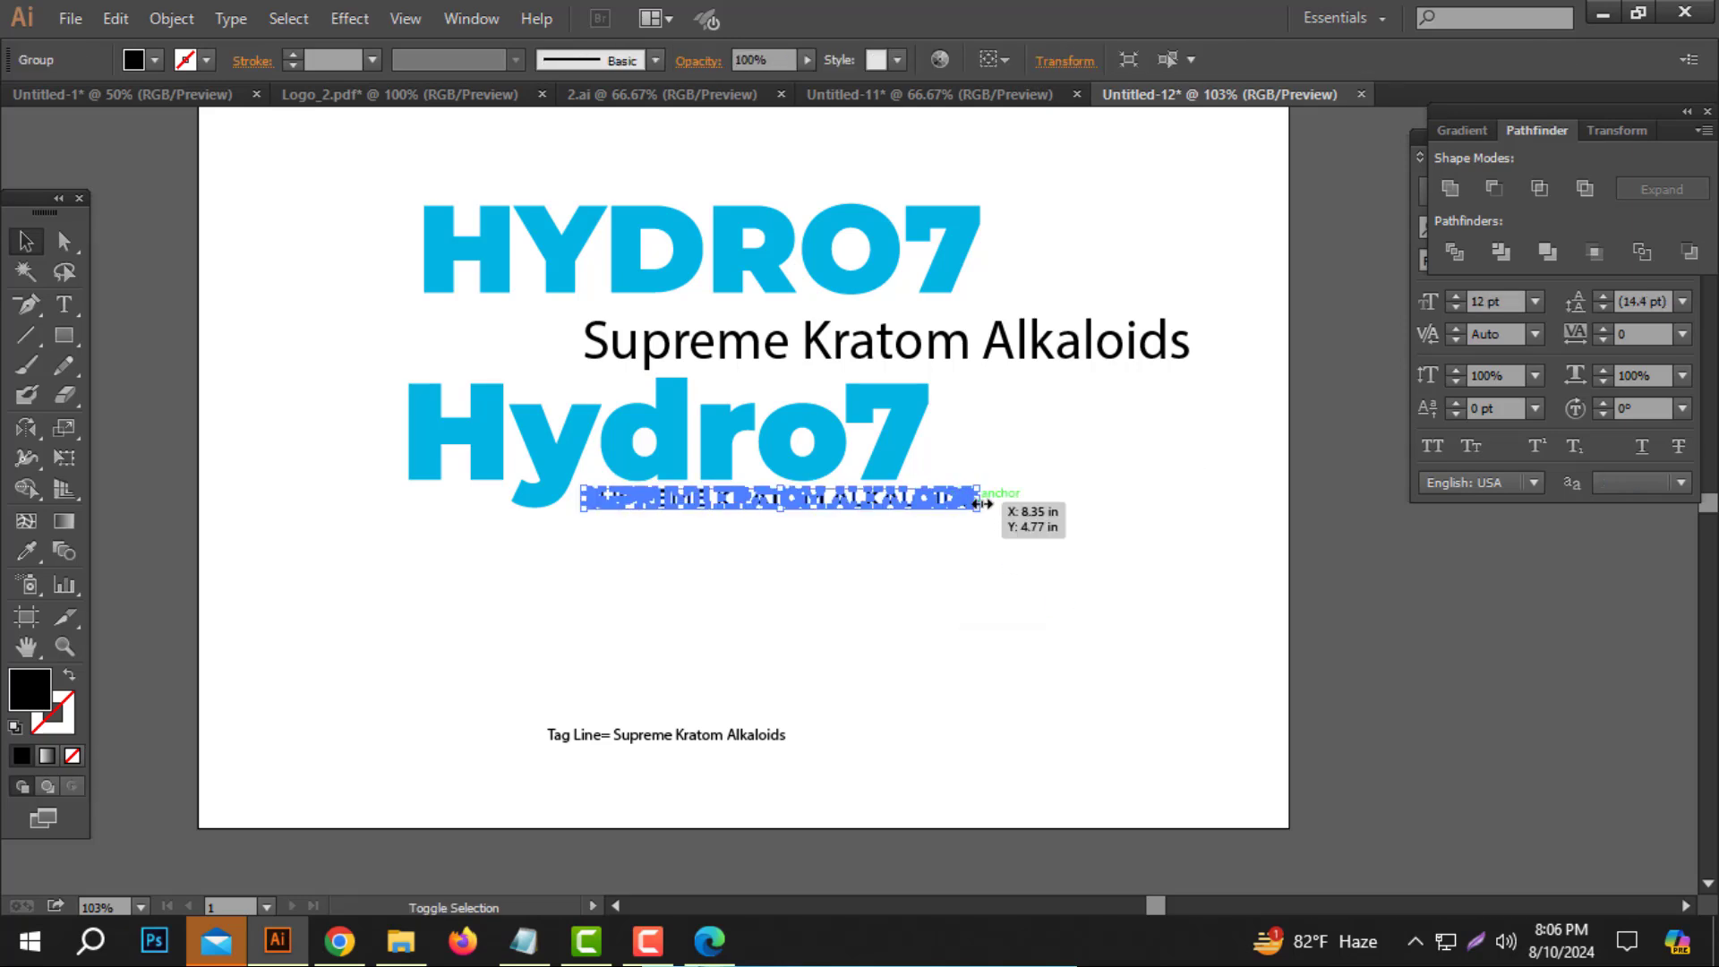
{"action": "left_click_drag", "start_coordinate": [982, 504], "coordinate": [935, 504]}
{"action": "left_click_drag", "start_coordinate": [1023, 573], "coordinate": [792, 402]}
{"action": "left_click", "coordinate": [1110, 65]}
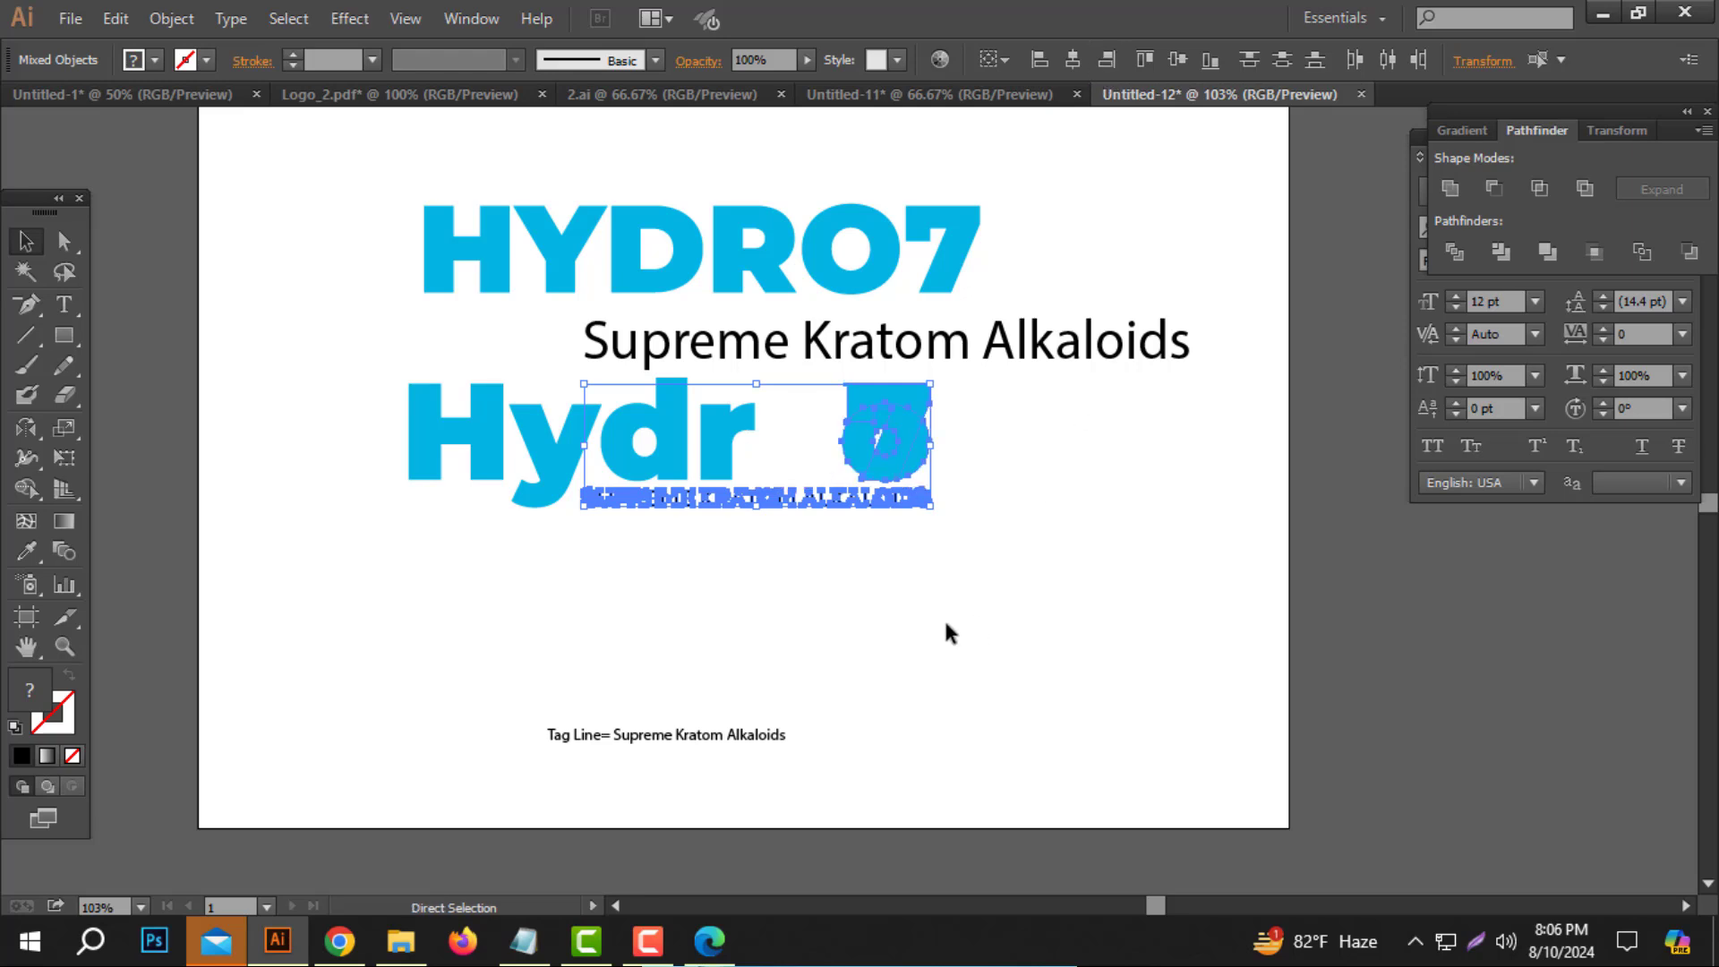
{"action": "key", "text": "ctrl+shift+a"}
{"action": "key", "text": "ctrl+z"}
Align the right edge of the outlined tag line with the 7 of the mixed-case Hydro7.
{"action": "left_click_drag", "start_coordinate": [952, 562], "coordinate": [905, 435]}
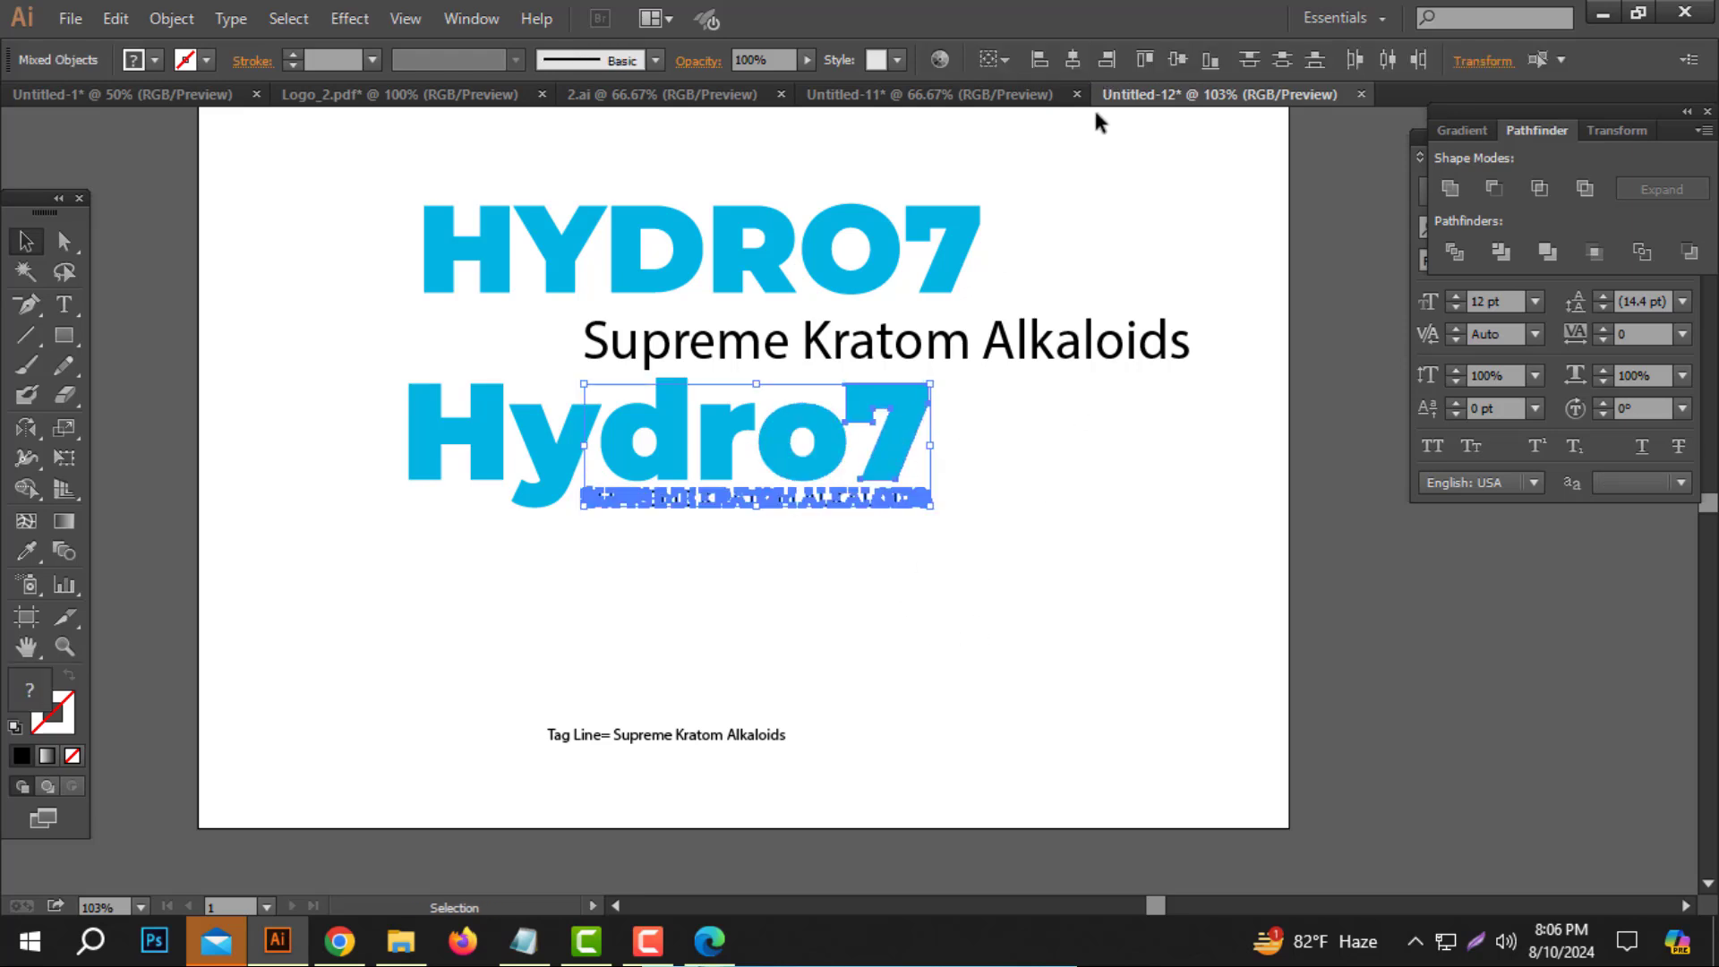
{"action": "left_click", "coordinate": [1107, 59]}
{"action": "left_click", "coordinate": [974, 562]}
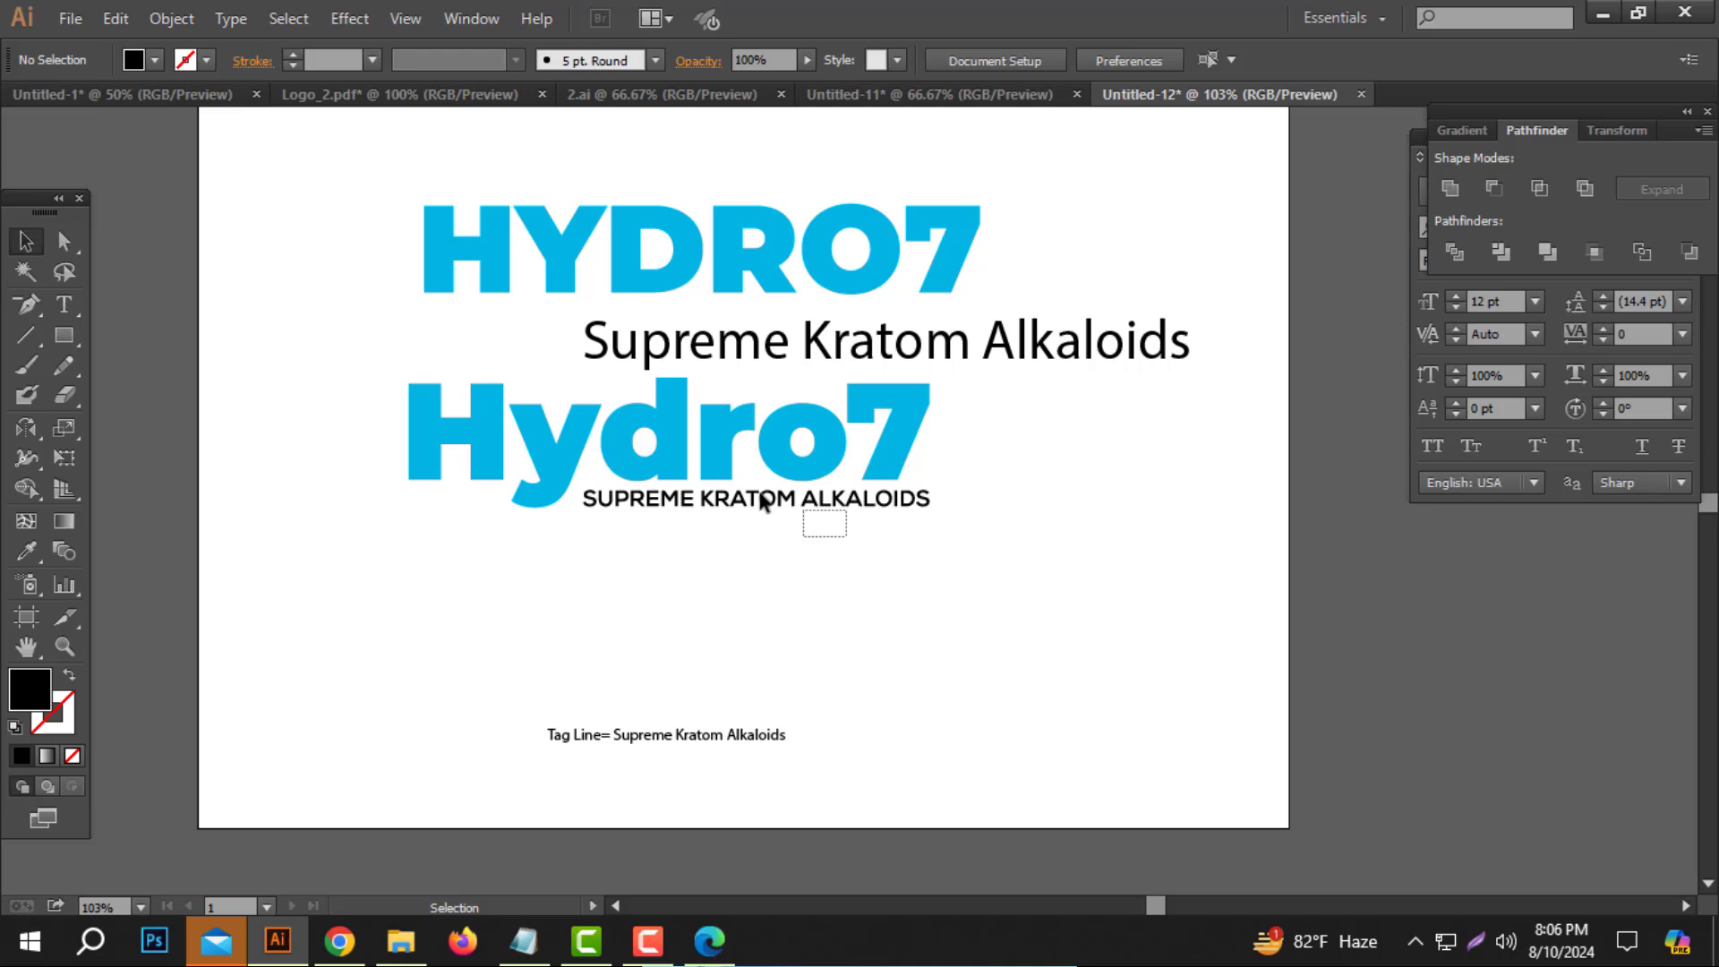
Move the mixed-case Hydro7 together with its tag line down to the lower part of the artboard.
{"action": "left_click", "coordinate": [643, 495]}
{"action": "left_click_drag", "start_coordinate": [1130, 586], "coordinate": [398, 443]}
{"action": "left_click_drag", "start_coordinate": [660, 458], "coordinate": [732, 565]}
{"action": "left_click", "coordinate": [1117, 538]}
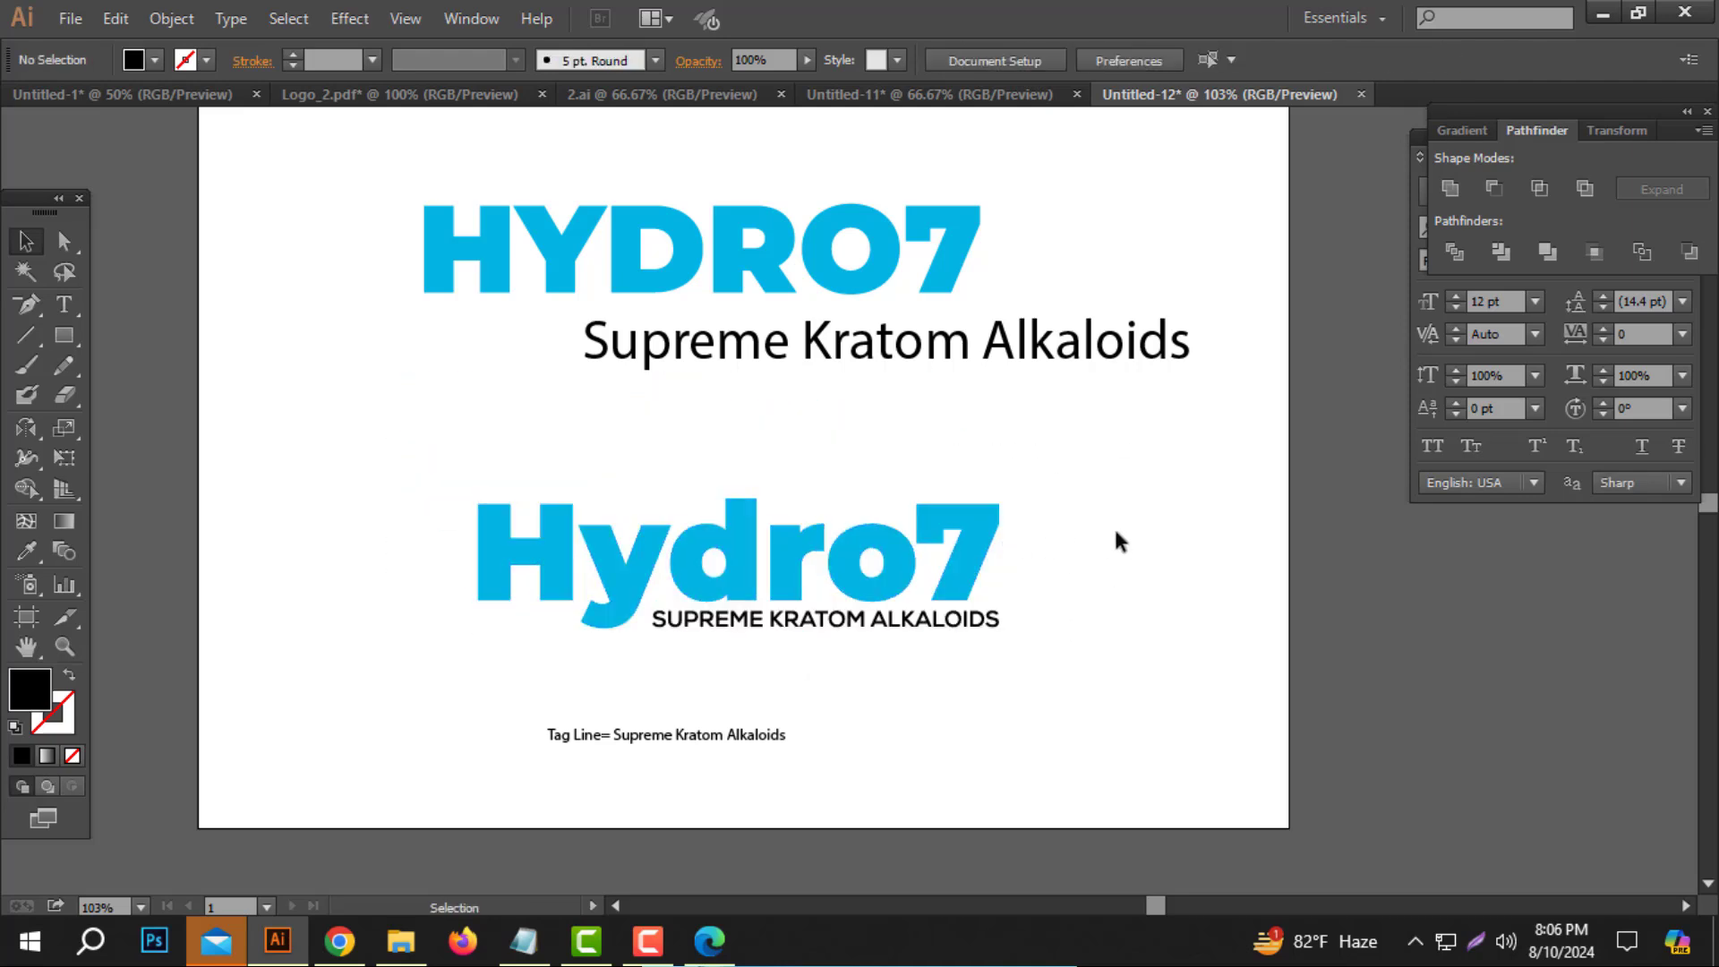
Group the mixed-case Hydro7 lettering with its outlined tag line.
{"action": "left_click_drag", "start_coordinate": [1137, 501], "coordinate": [487, 642]}
{"action": "left_click", "coordinate": [487, 641]}
{"action": "left_click_drag", "start_coordinate": [450, 487], "coordinate": [1070, 701]}
{"action": "left_click", "coordinate": [1070, 703]}
{"action": "left_click_drag", "start_coordinate": [1151, 468], "coordinate": [556, 667]}
{"action": "left_click", "coordinate": [398, 487]}
{"action": "left_click_drag", "start_coordinate": [396, 479], "coordinate": [1237, 596]}
{"action": "key", "text": "ctrl+8"}
{"action": "left_click_drag", "start_coordinate": [1177, 705], "coordinate": [510, 587]}
{"action": "key", "text": "ctrl+g"}
Move the grouped Hydro7 logo slightly lower and the tag line note off the artboard below it.
{"action": "left_click_drag", "start_coordinate": [743, 541], "coordinate": [738, 600]}
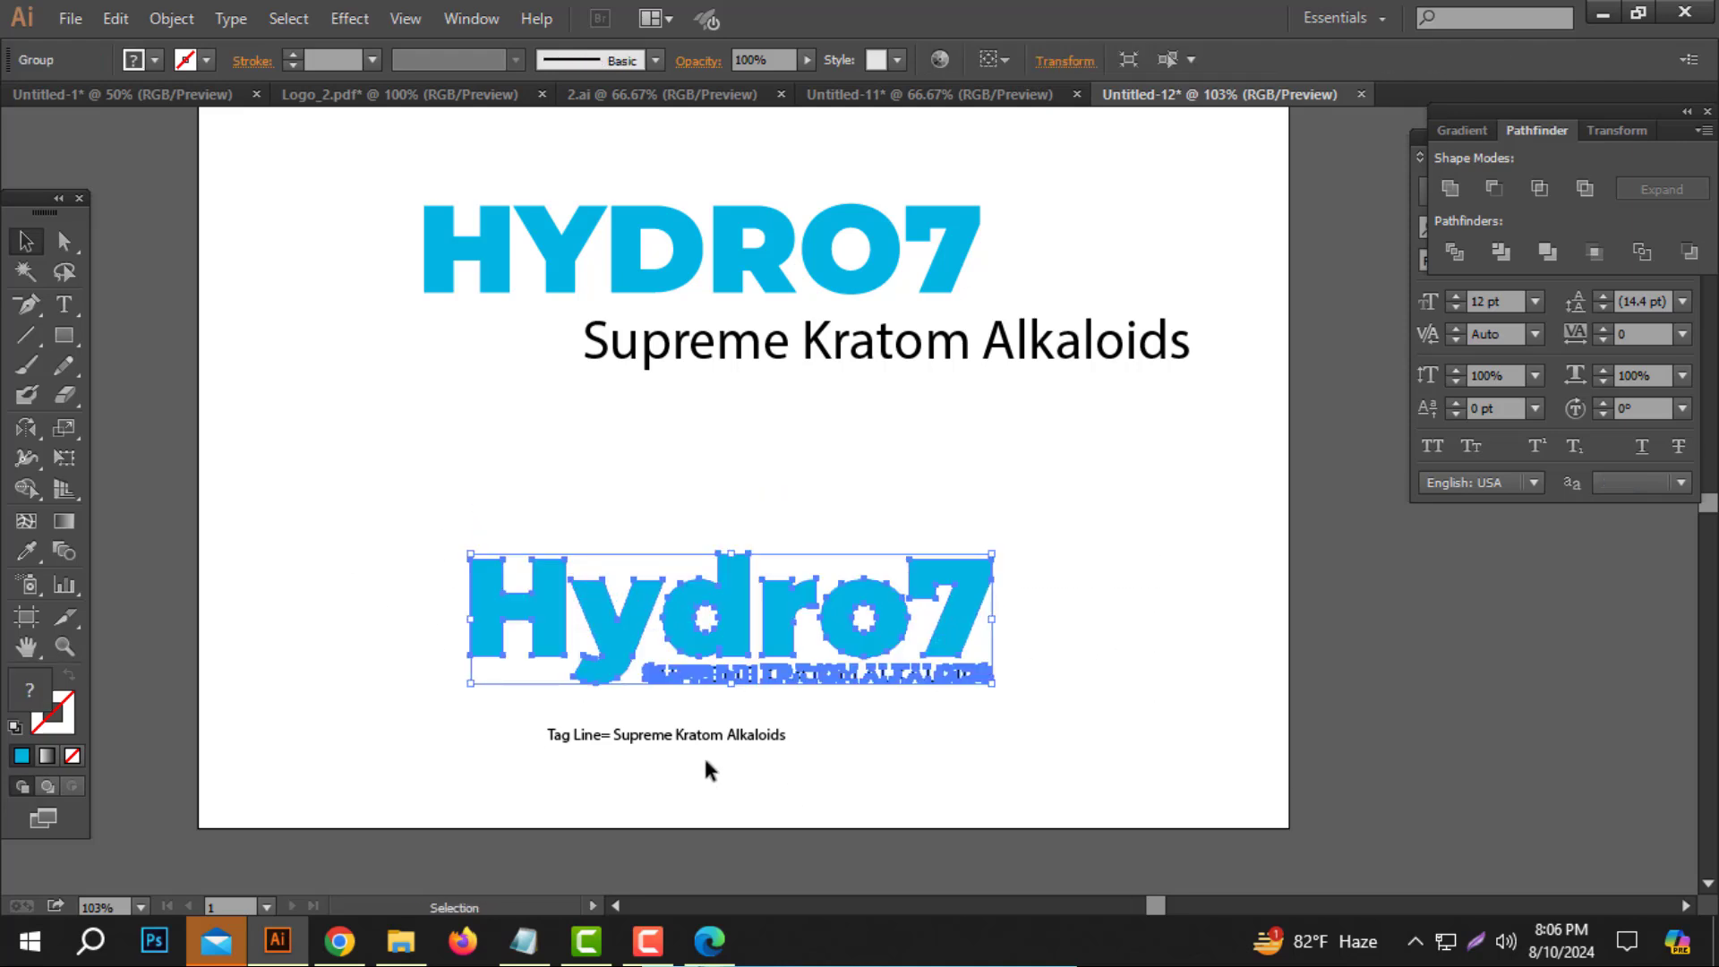
{"action": "left_click_drag", "start_coordinate": [768, 834], "coordinate": [797, 887]}
Move the large tag line beneath the uppercase HYDRO7 and set its font to Nexa-Bold.
{"action": "left_click_drag", "start_coordinate": [926, 347], "coordinate": [783, 328]}
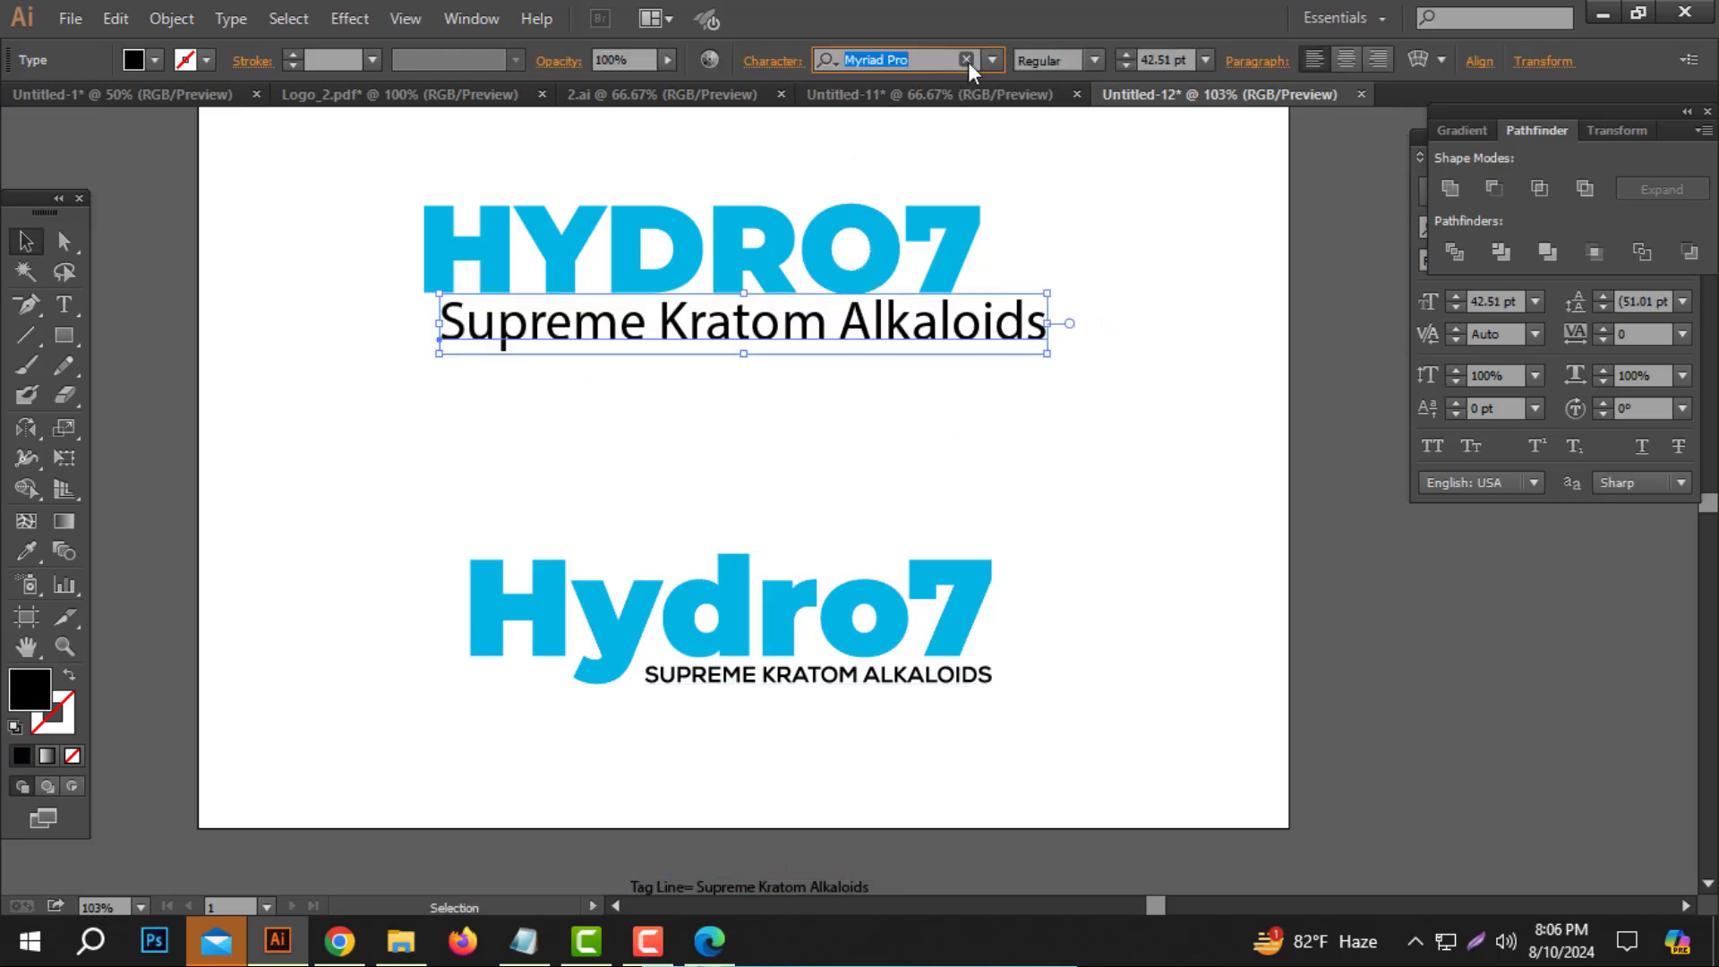
{"action": "type", "text": "Nexa"}
{"action": "key", "text": "Return"}
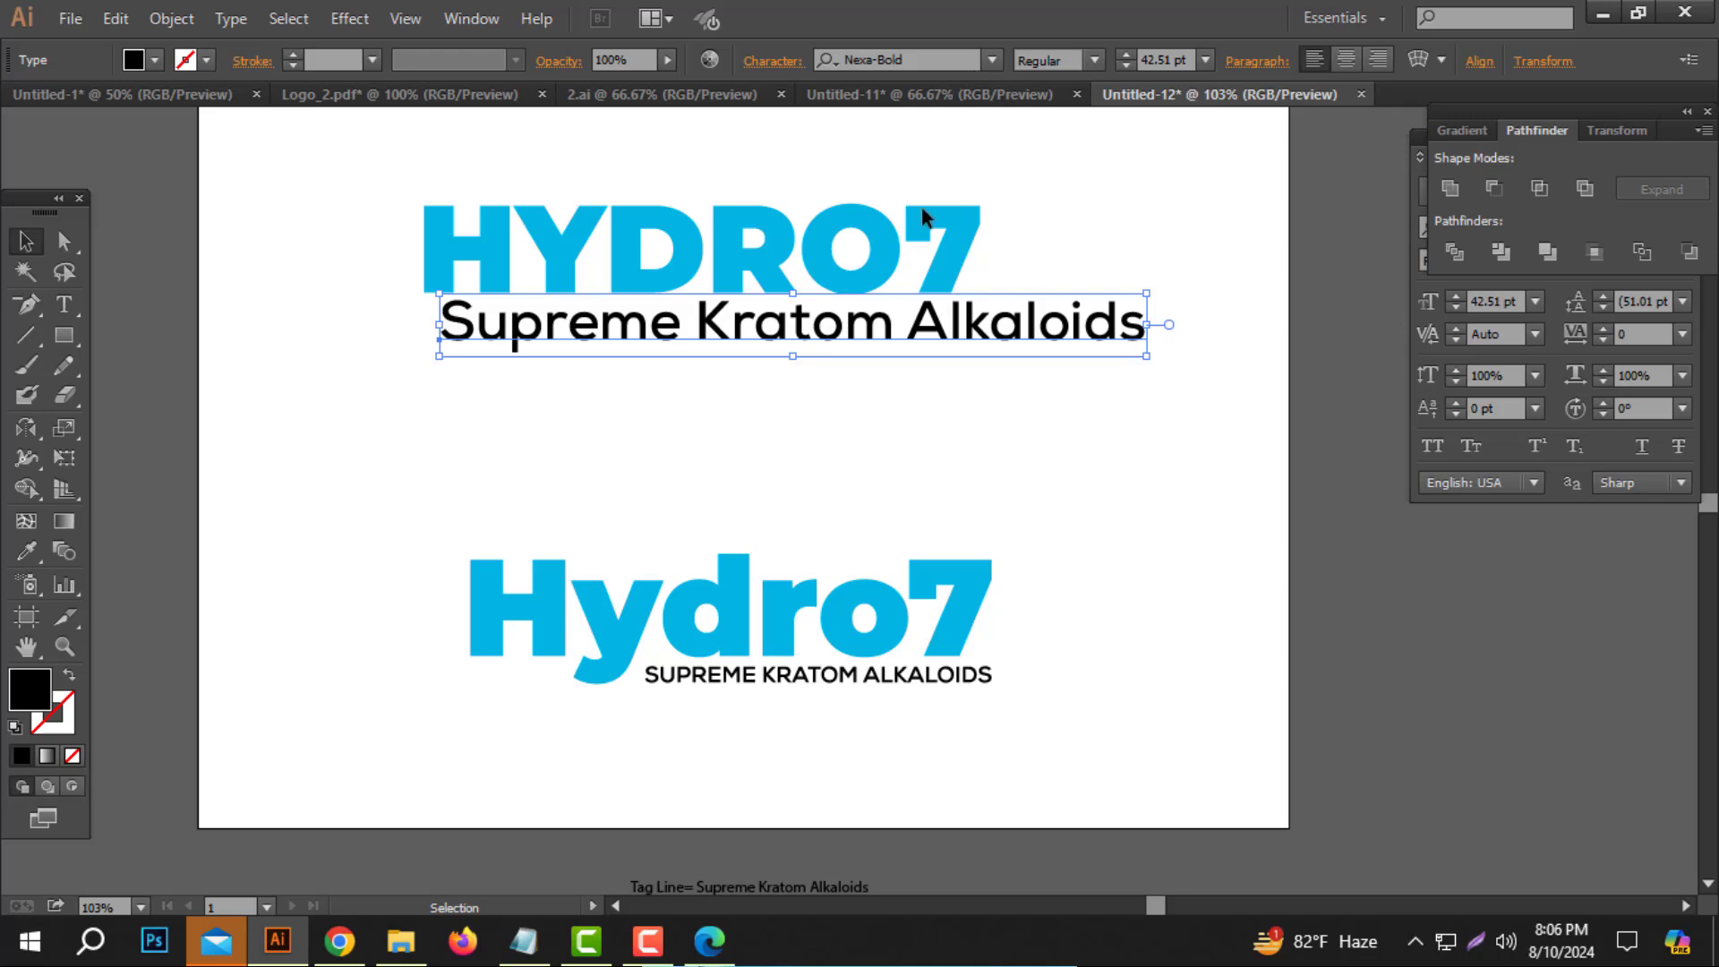
Change the large tag line under HYDRO7 to UPPERCASE and convert it to outlines.
{"action": "left_click", "coordinate": [230, 18]}
{"action": "mouse_move", "coordinate": [344, 376]}
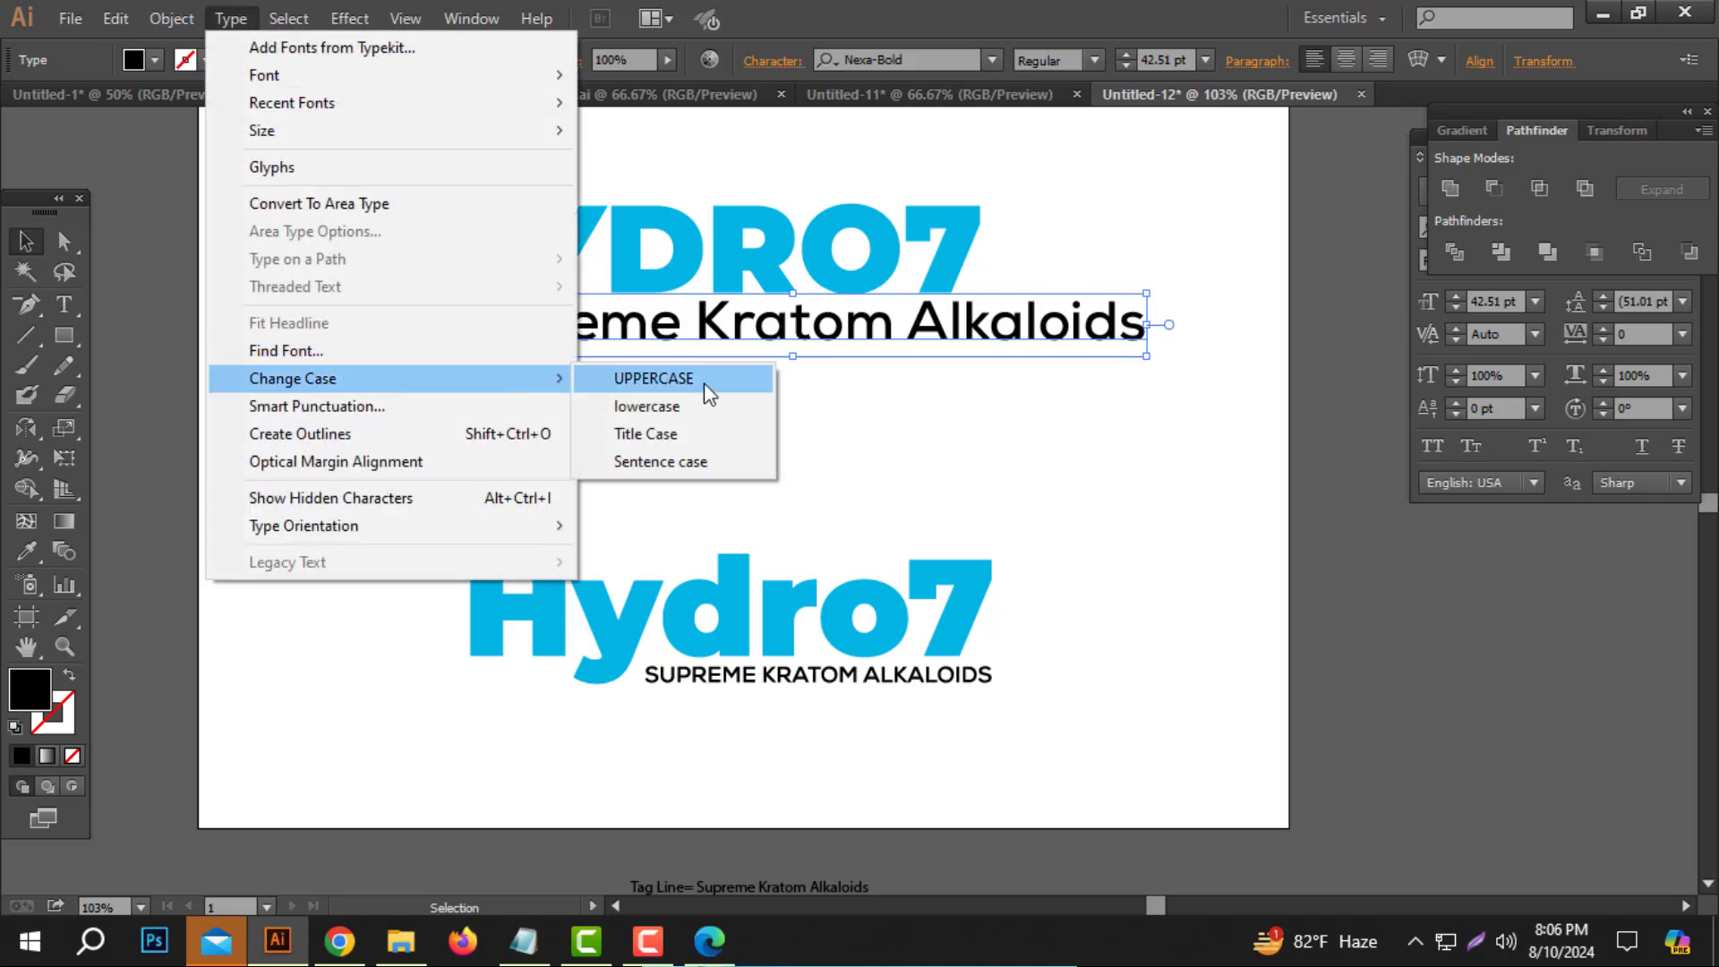
{"action": "left_click", "coordinate": [704, 384]}
{"action": "right_click", "coordinate": [795, 334]}
{"action": "left_click", "coordinate": [888, 491]}
{"action": "left_click", "coordinate": [720, 399]}
{"action": "left_click_drag", "start_coordinate": [720, 400], "coordinate": [367, 168]}
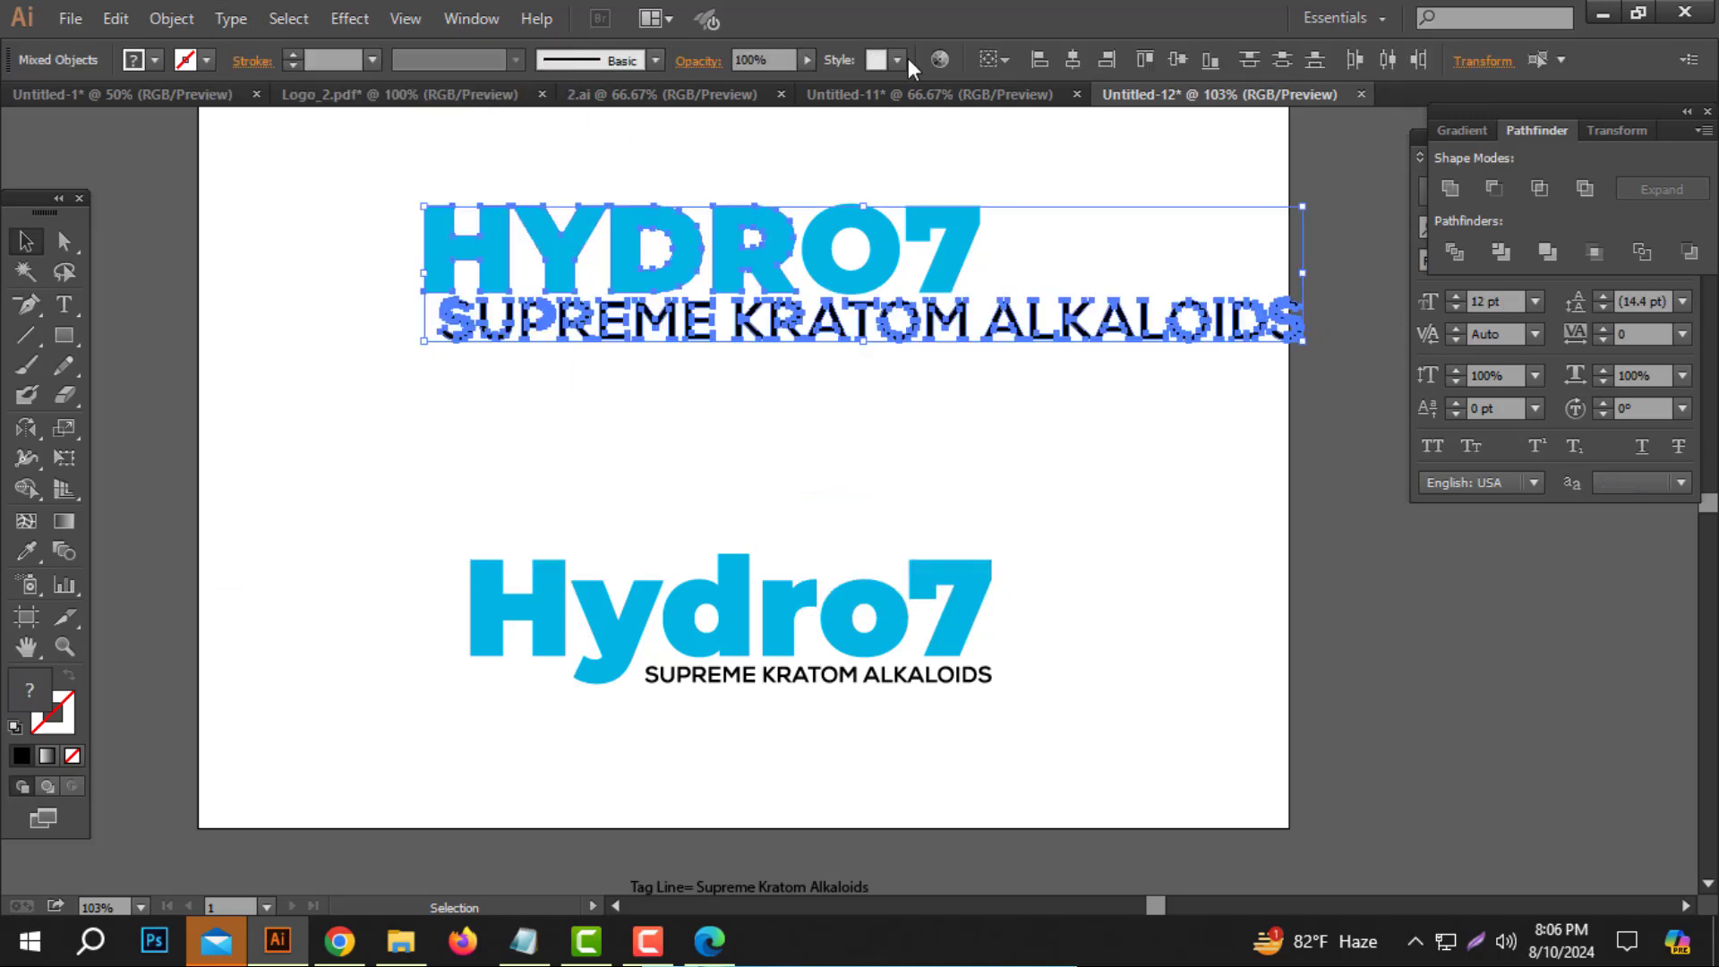
{"action": "left_click", "coordinate": [1039, 60]}
{"action": "left_click", "coordinate": [904, 434]}
{"action": "key", "text": "ctrl+z"}
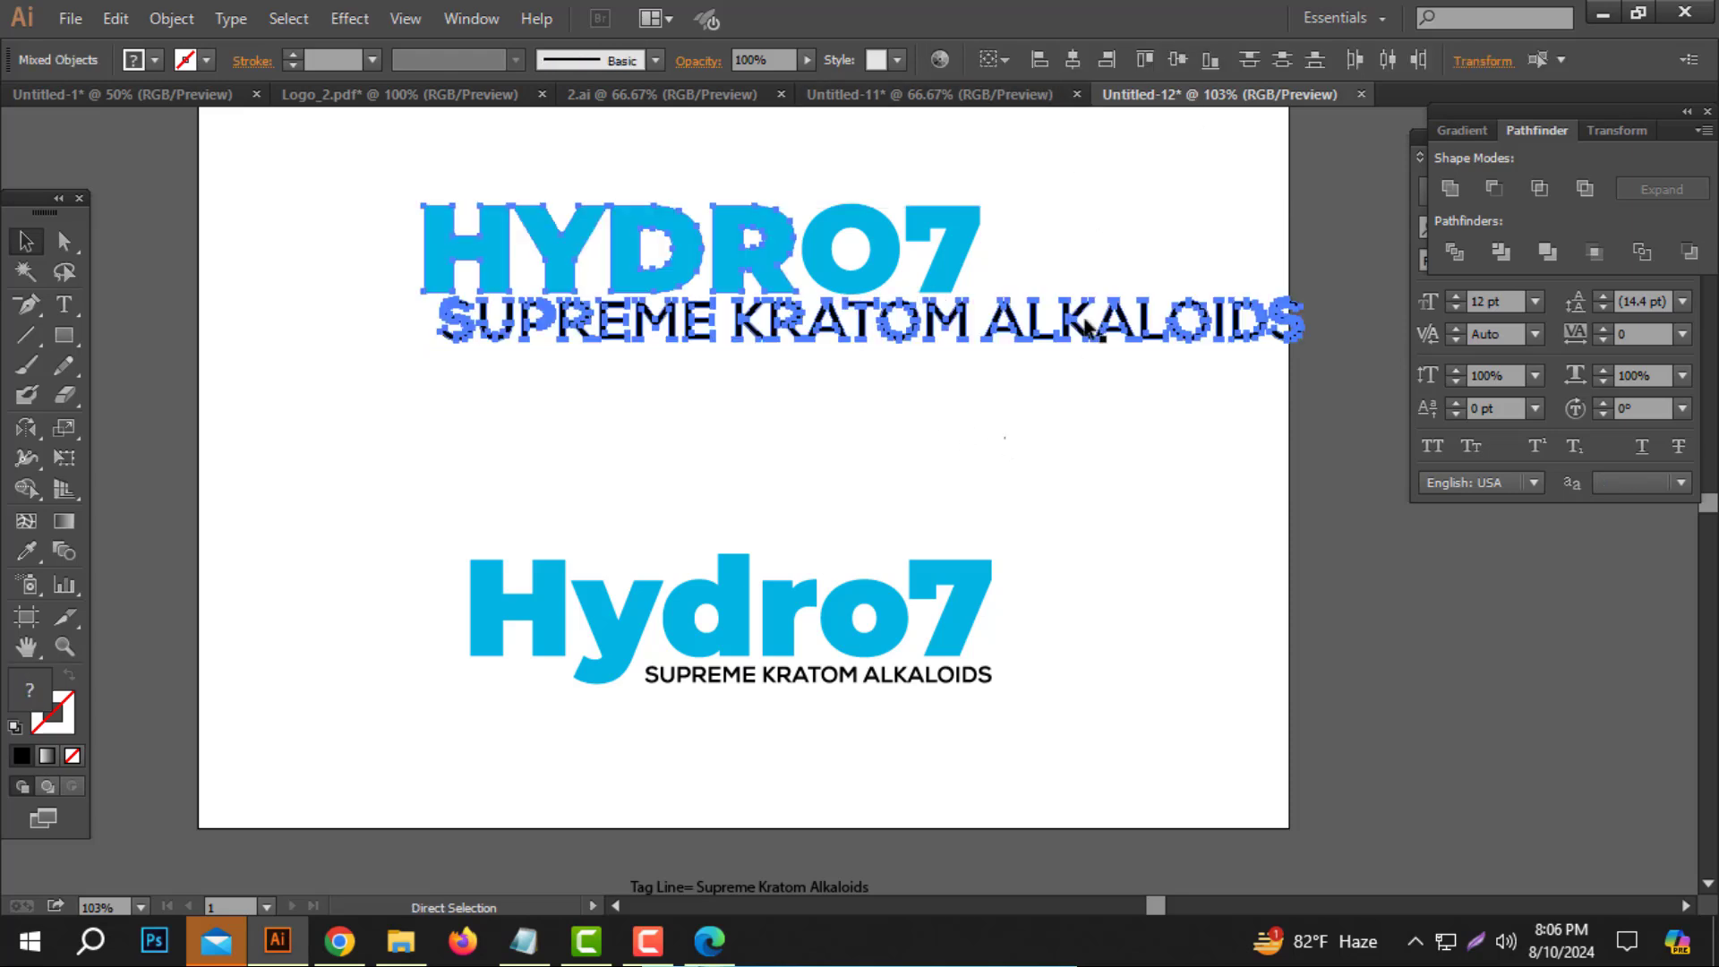
Group the uppercase HYDRO7 letters and align the large outlined tag line to their left edge.
{"action": "left_click_drag", "start_coordinate": [1124, 275], "coordinate": [275, 253]}
{"action": "key", "text": "ctrl+g"}
{"action": "left_click_drag", "start_coordinate": [857, 462], "coordinate": [403, 170]}
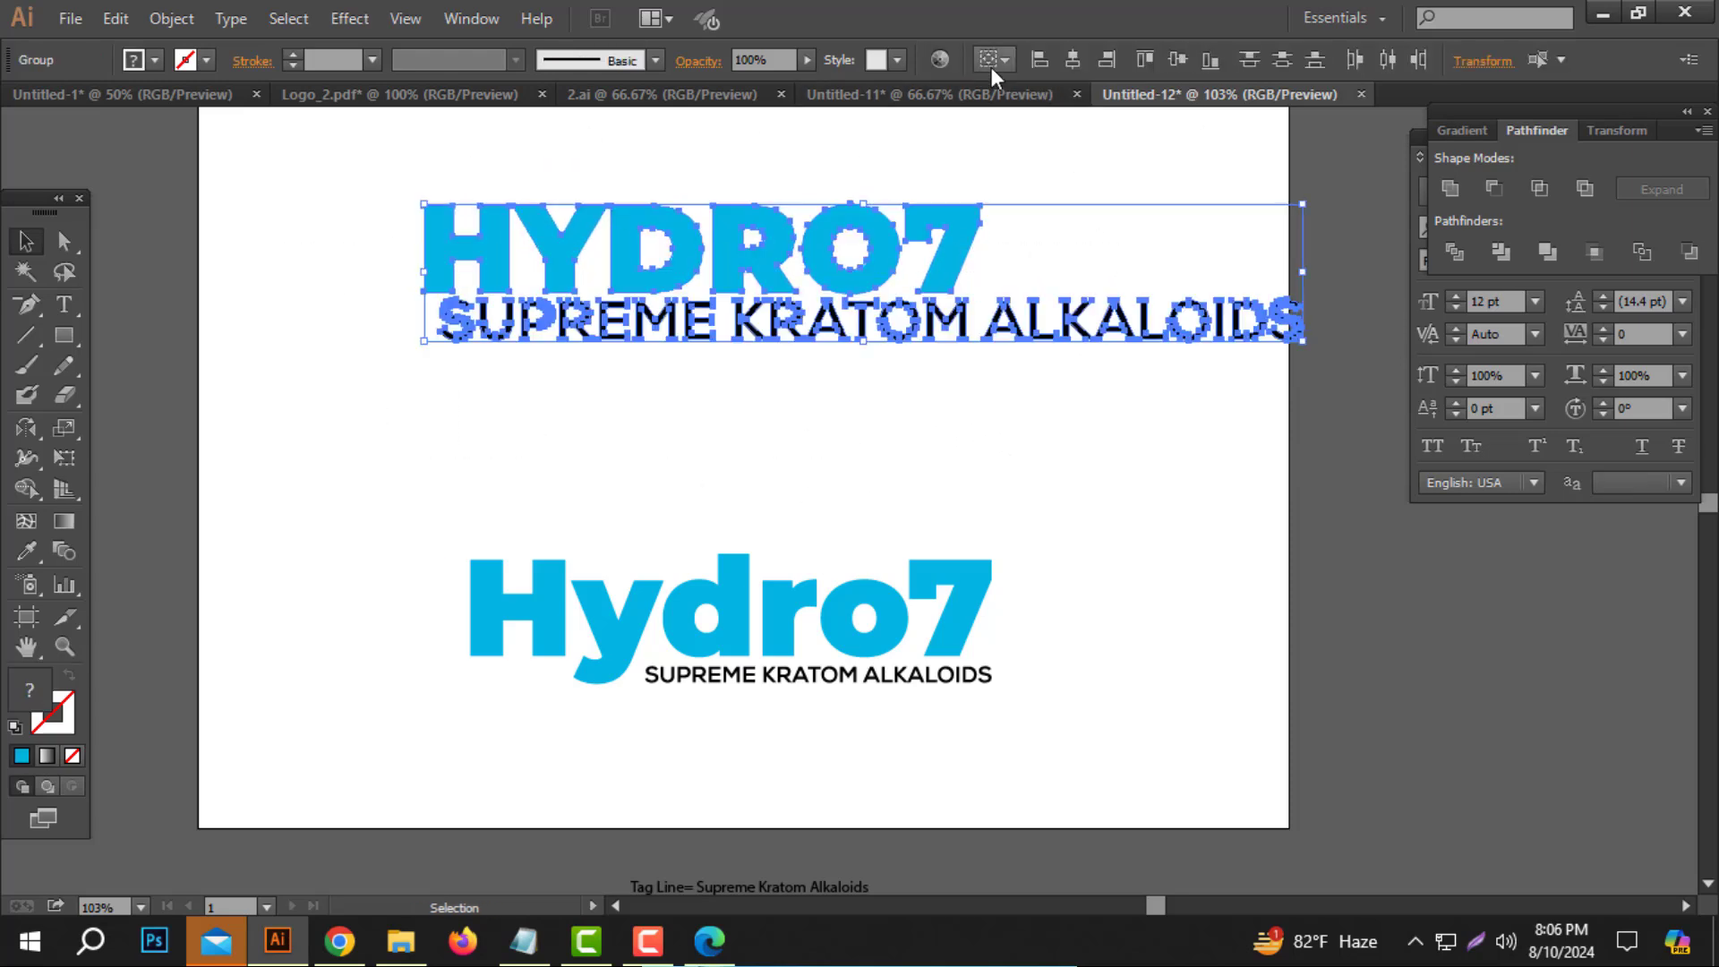
{"action": "left_click", "coordinate": [1037, 60]}
Scale the large tag line down to roughly the width of HYDRO7 and centre the two horizontally.
{"action": "left_click_drag", "start_coordinate": [1139, 211], "coordinate": [1271, 394]}
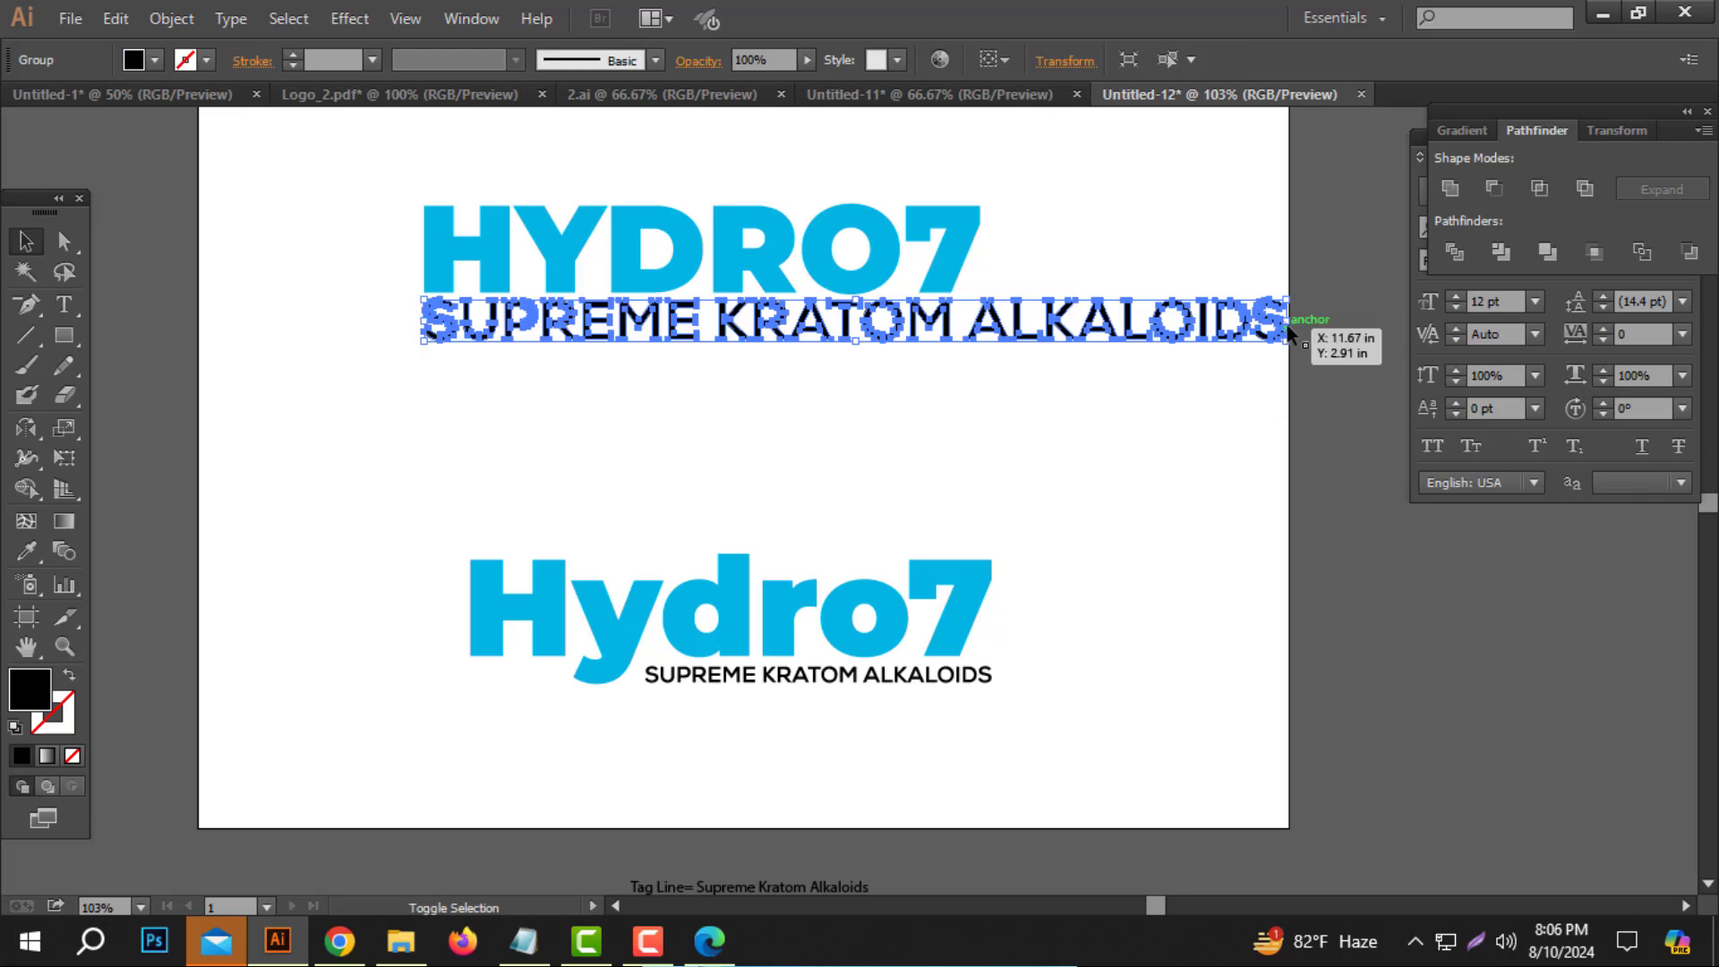
{"action": "left_click_drag", "start_coordinate": [1285, 323], "coordinate": [980, 324]}
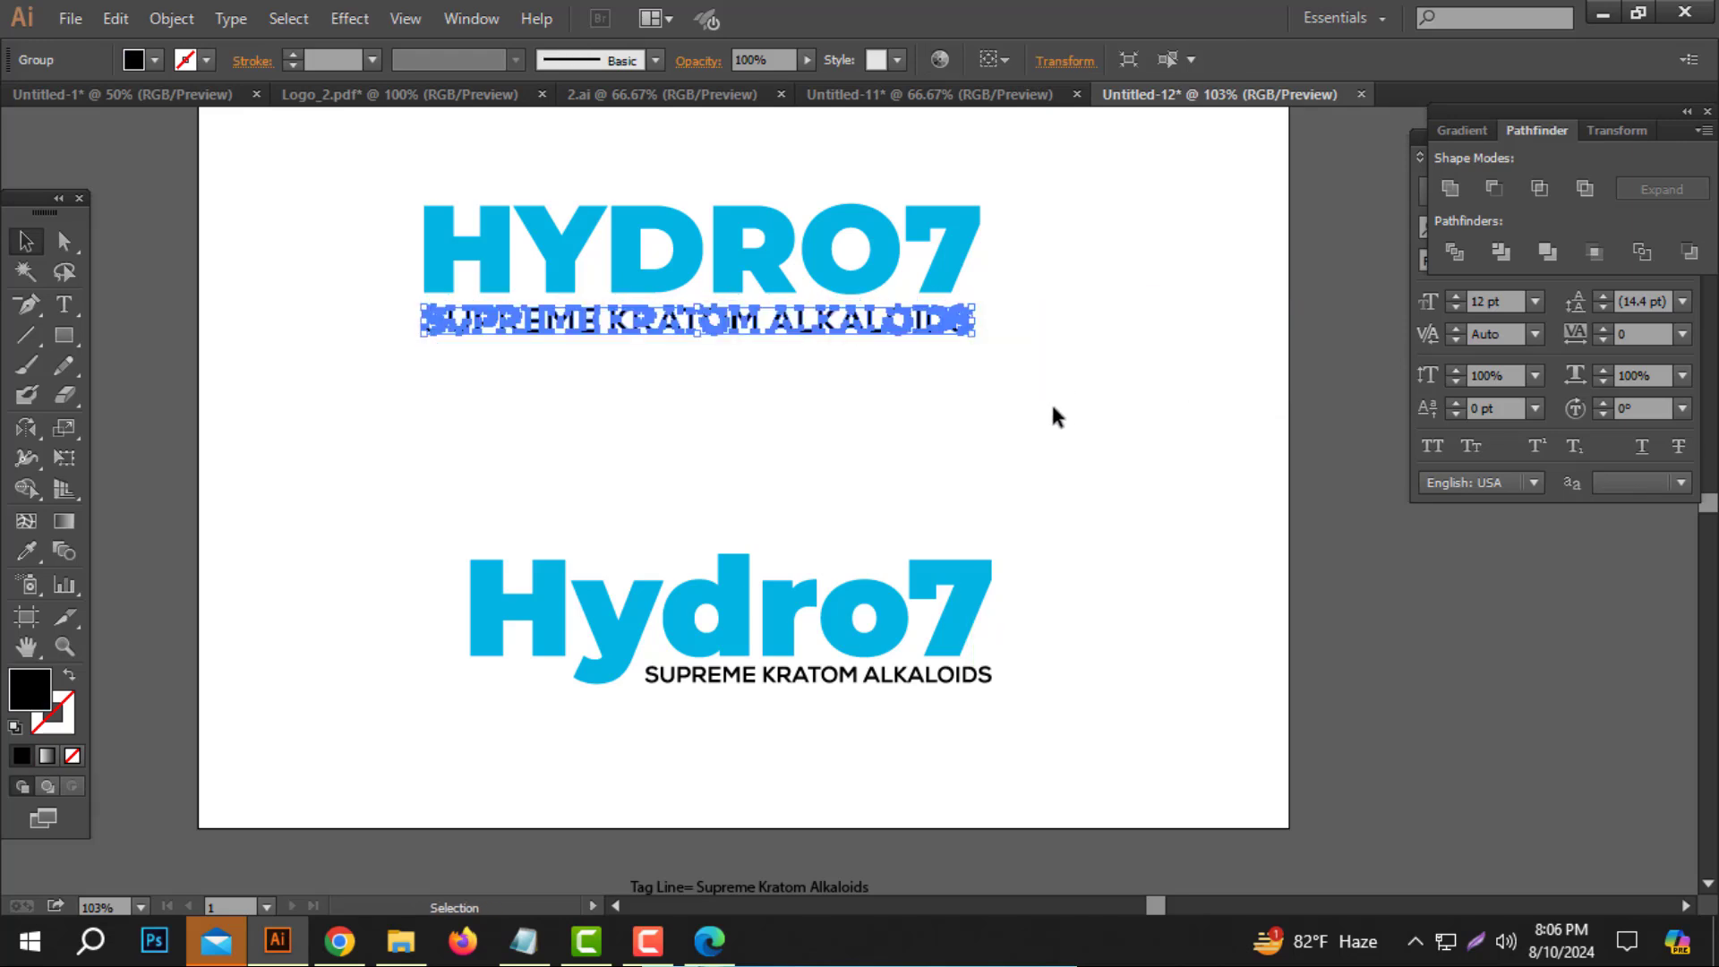
{"action": "left_click_drag", "start_coordinate": [1050, 400], "coordinate": [855, 157]}
{"action": "left_click", "coordinate": [1072, 60]}
{"action": "left_click", "coordinate": [868, 369]}
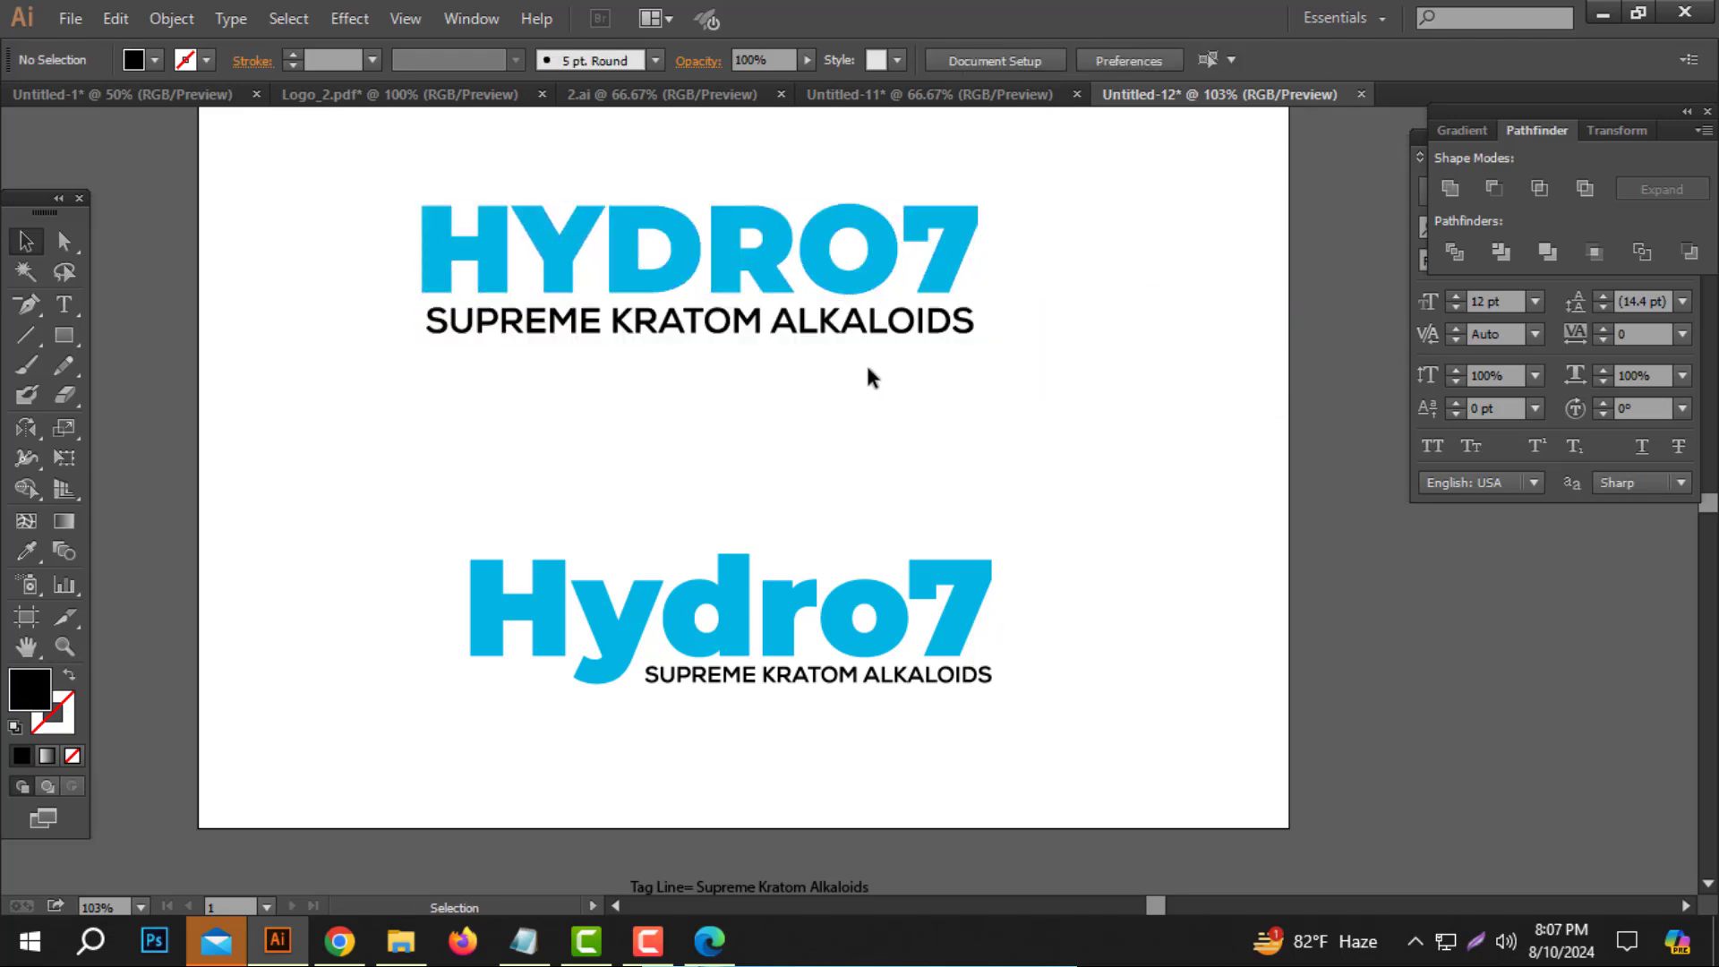
Move the uppercase HYDRO7 logo down above the mixed-case version and left-align its tag line with the lettering.
{"action": "left_click_drag", "start_coordinate": [459, 245], "coordinate": [361, 232]}
{"action": "left_click_drag", "start_coordinate": [610, 256], "coordinate": [660, 401]}
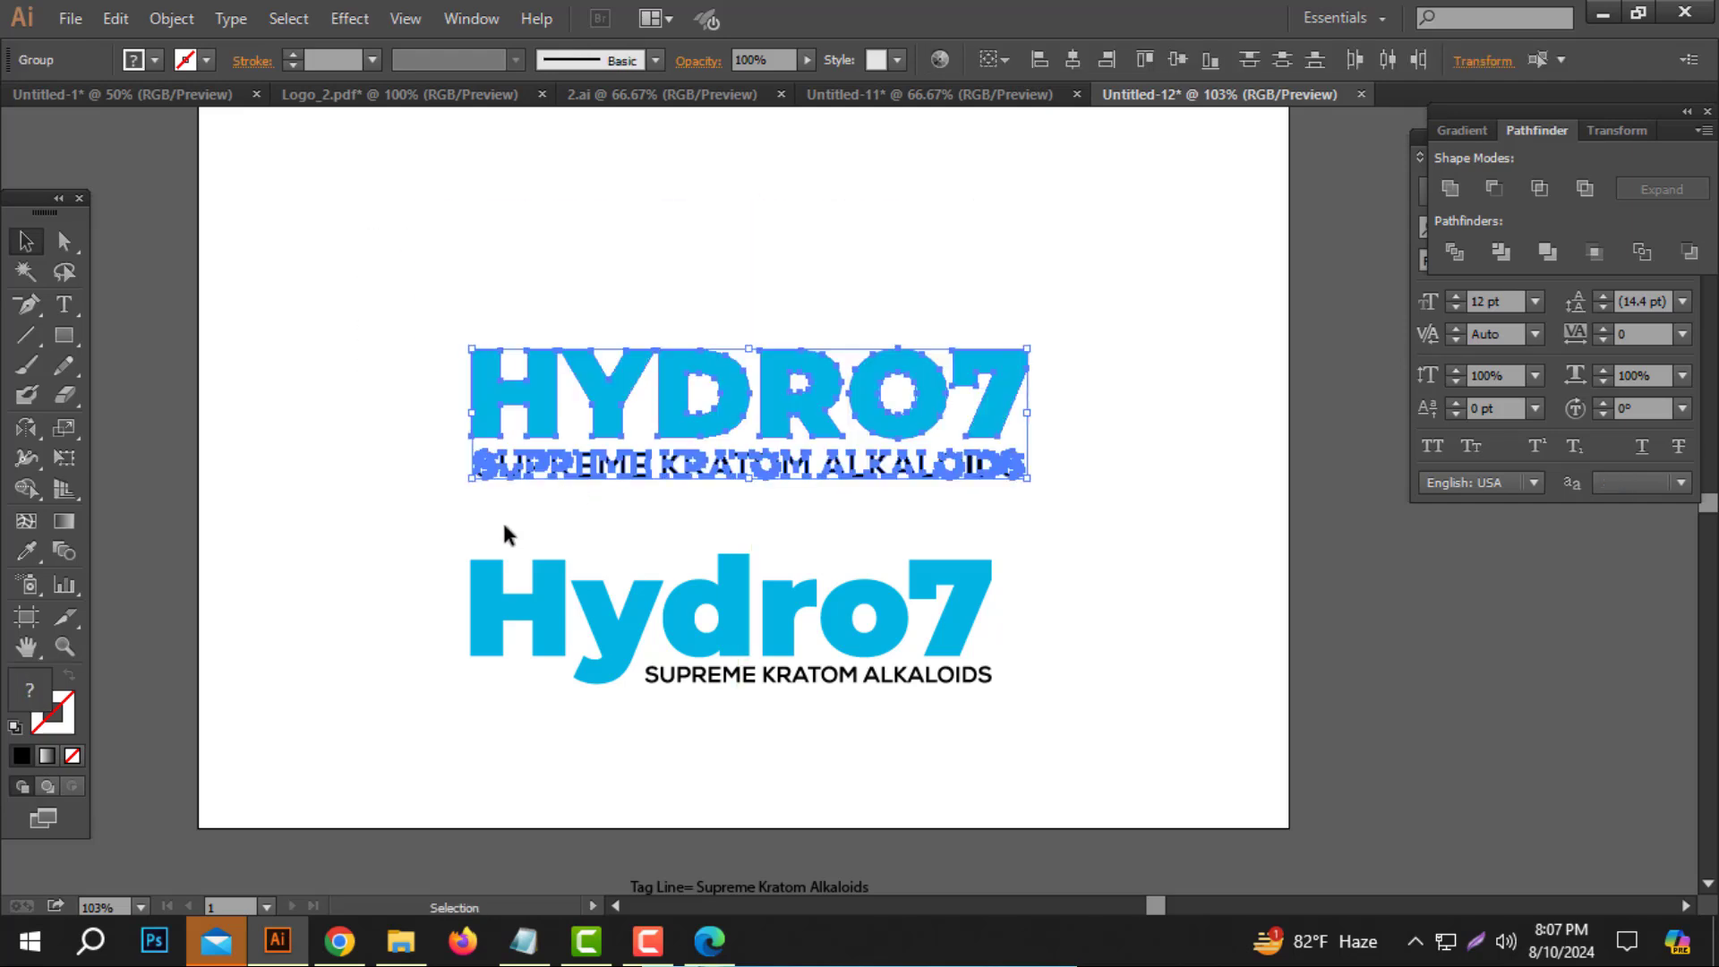
{"action": "left_click_drag", "start_coordinate": [577, 502], "coordinate": [447, 382]}
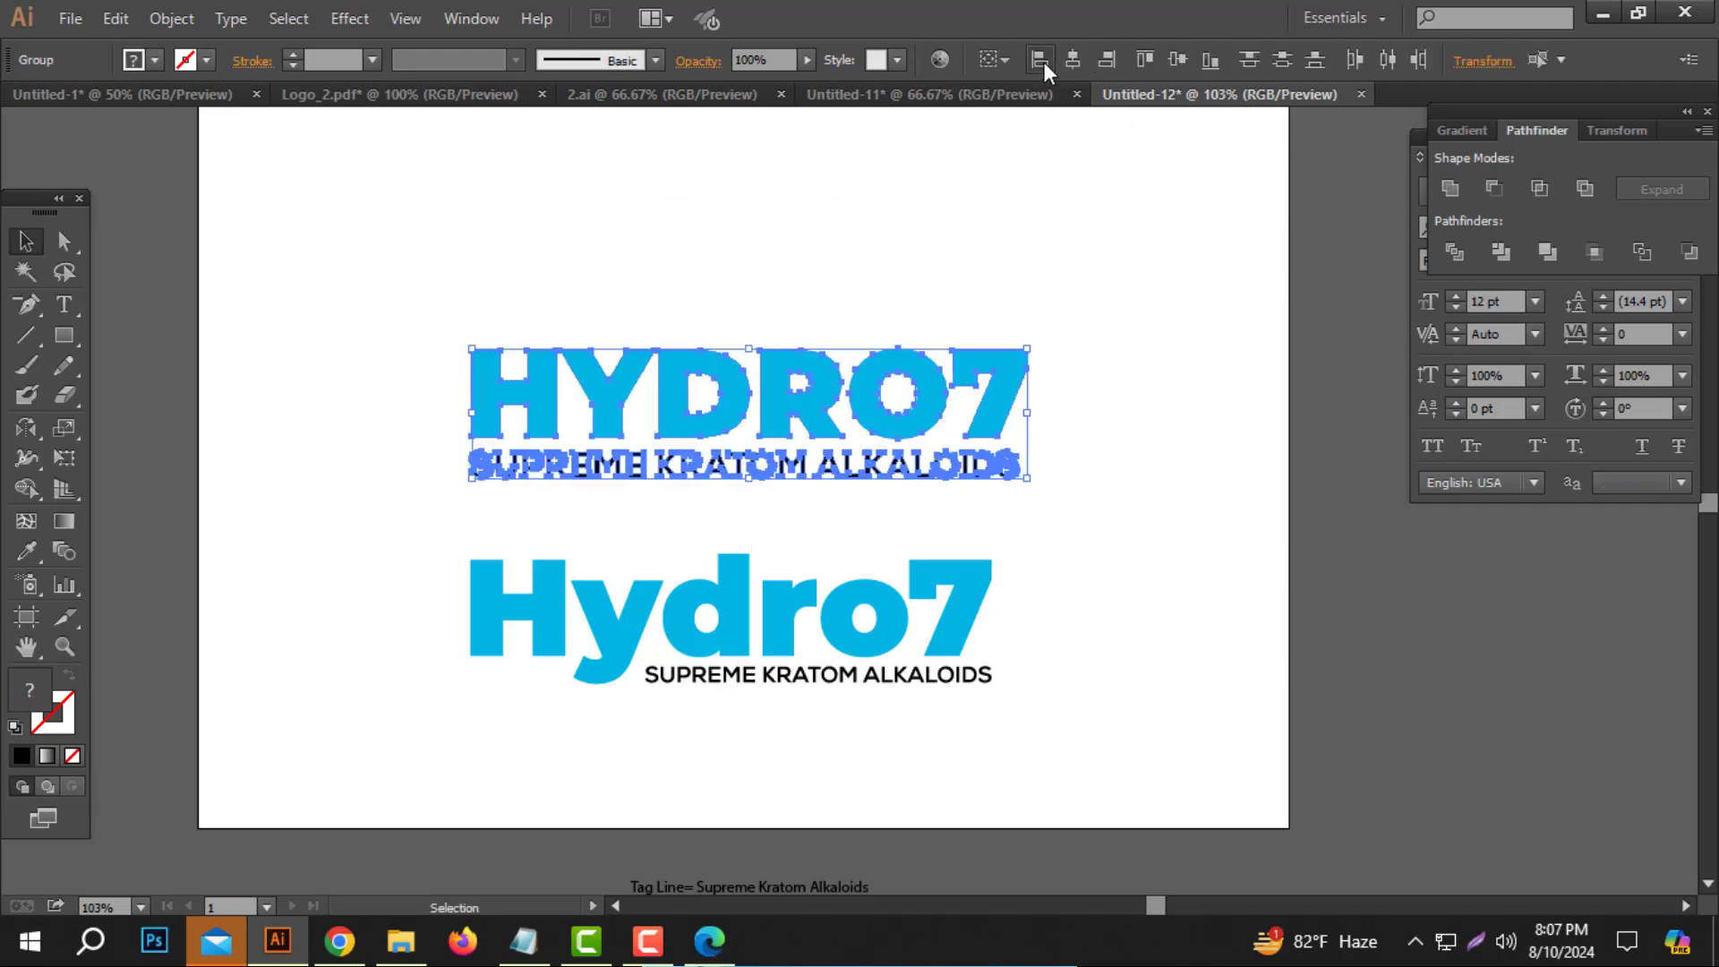
Widen the tag line to match the full width of the uppercase HYDRO7 and centre both horizontally.
{"action": "left_click", "coordinate": [945, 499]}
{"action": "left_click", "coordinate": [1007, 465]}
{"action": "left_click_drag", "start_coordinate": [1019, 465], "coordinate": [972, 394]}
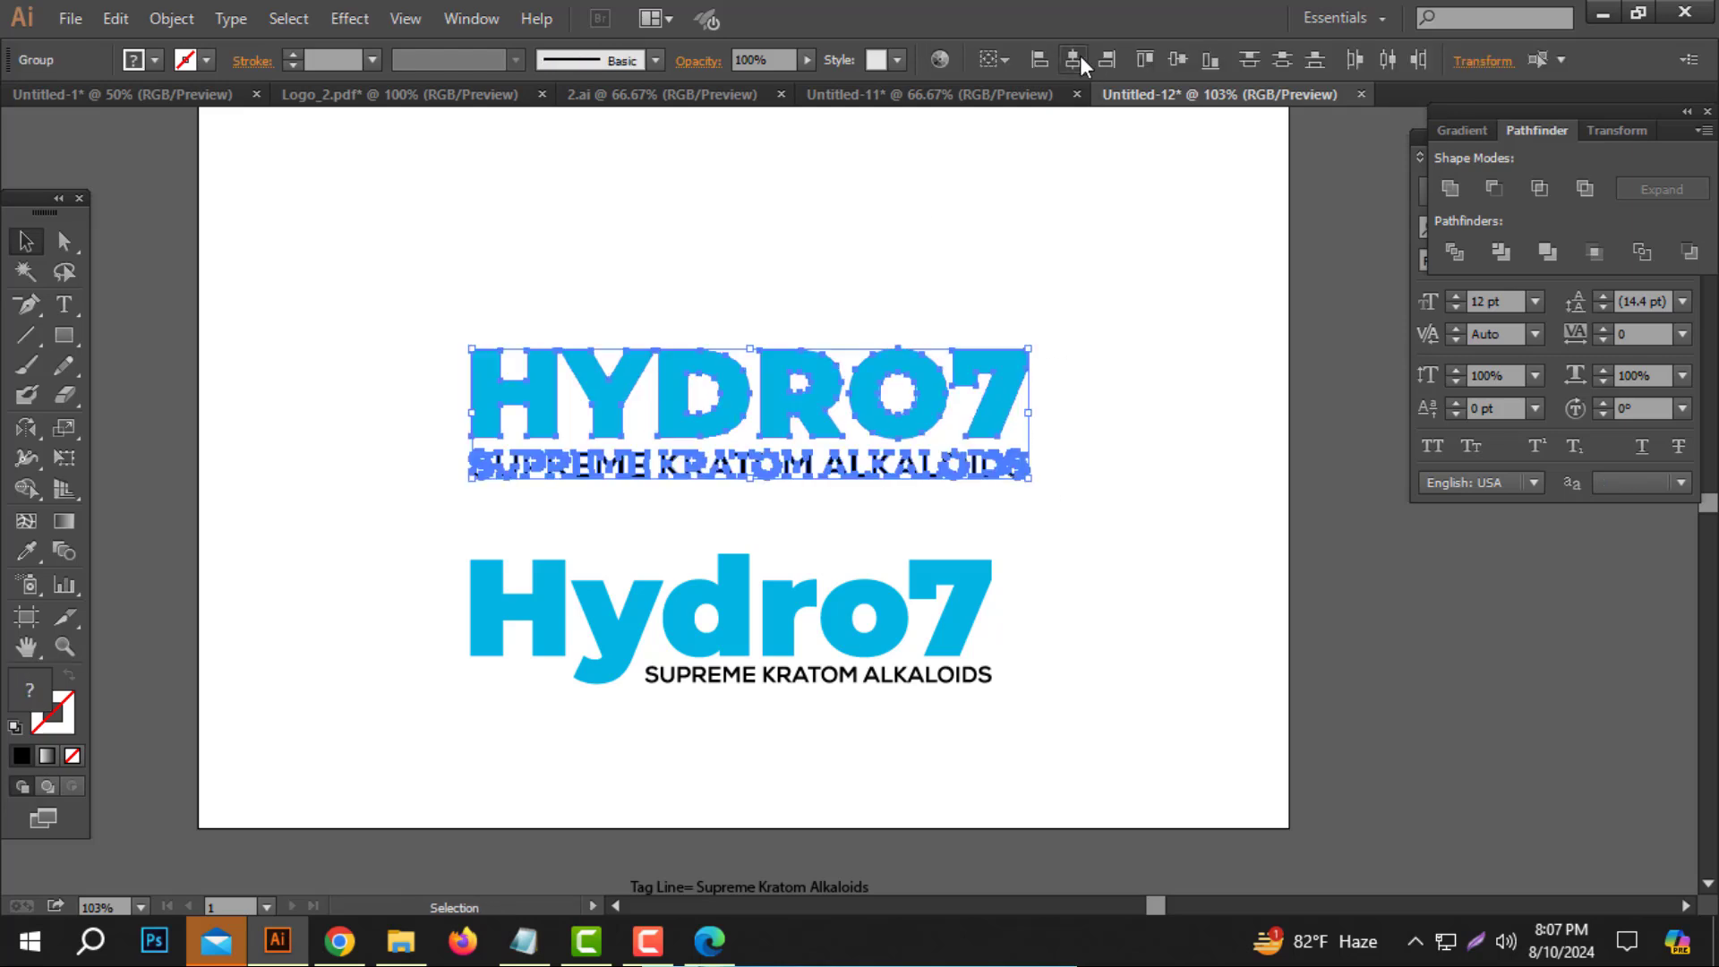
{"action": "left_click", "coordinate": [1080, 60]}
{"action": "left_click", "coordinate": [1108, 343]}
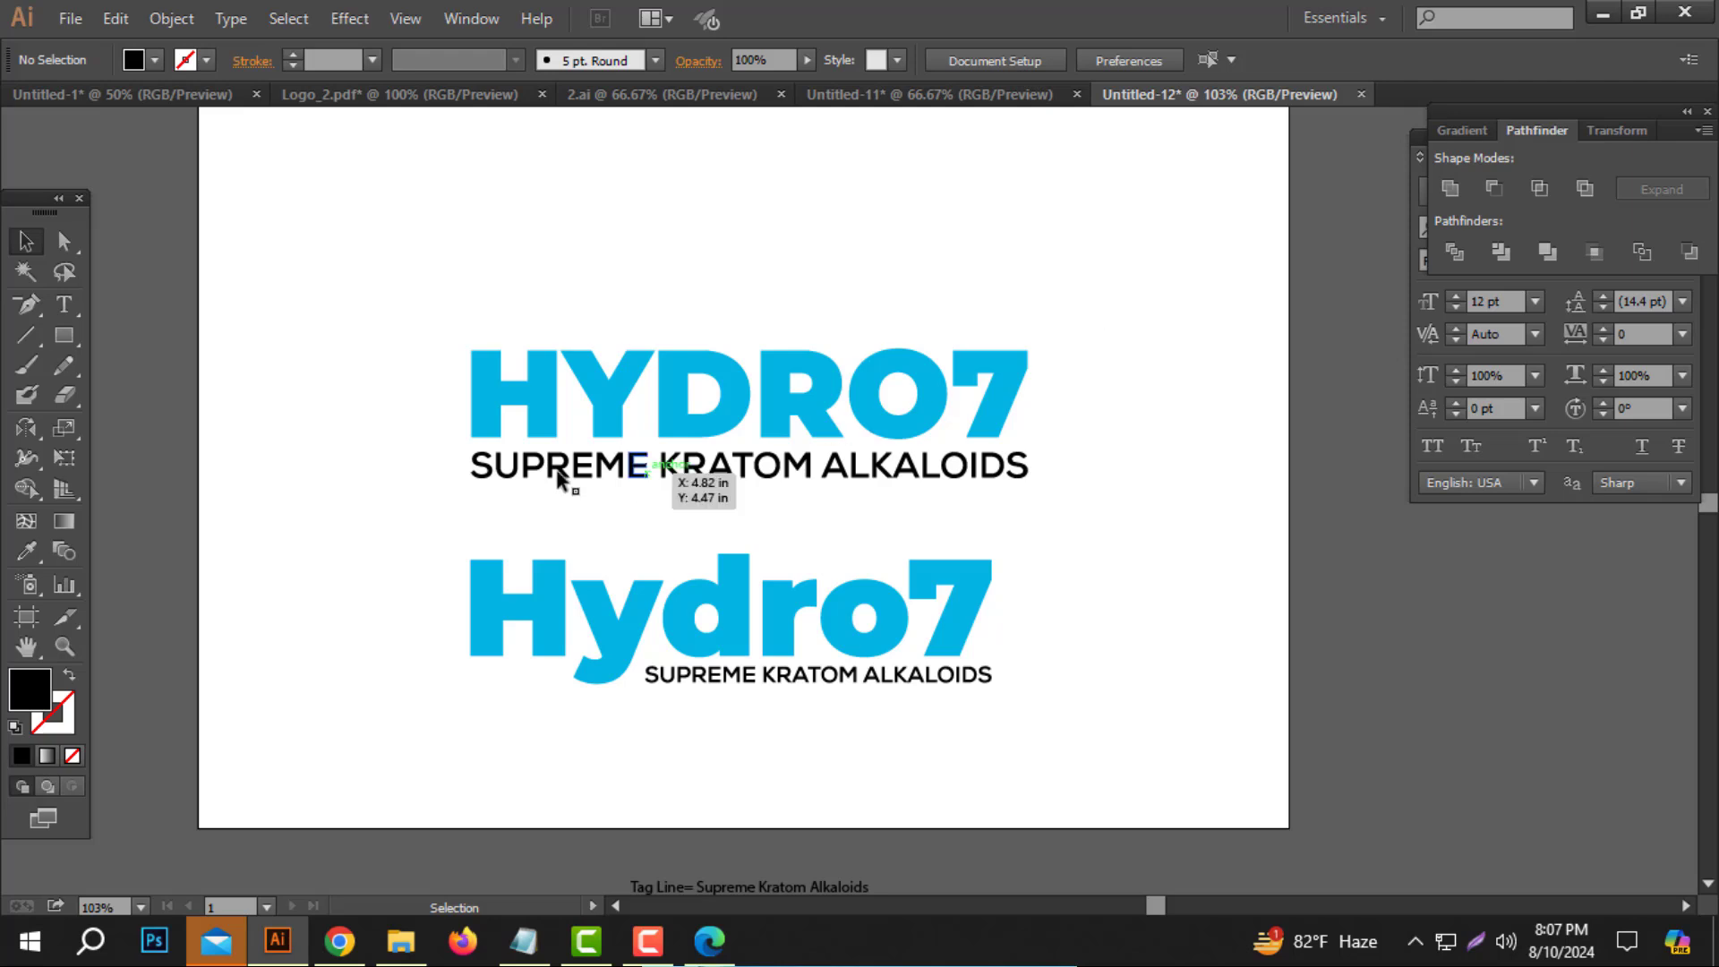
Ungroup the uppercase HYDRO7 lettering and place a duplicate of its H above the word.
{"action": "left_click", "coordinate": [550, 386]}
{"action": "right_click", "coordinate": [564, 395]}
{"action": "left_click", "coordinate": [595, 541]}
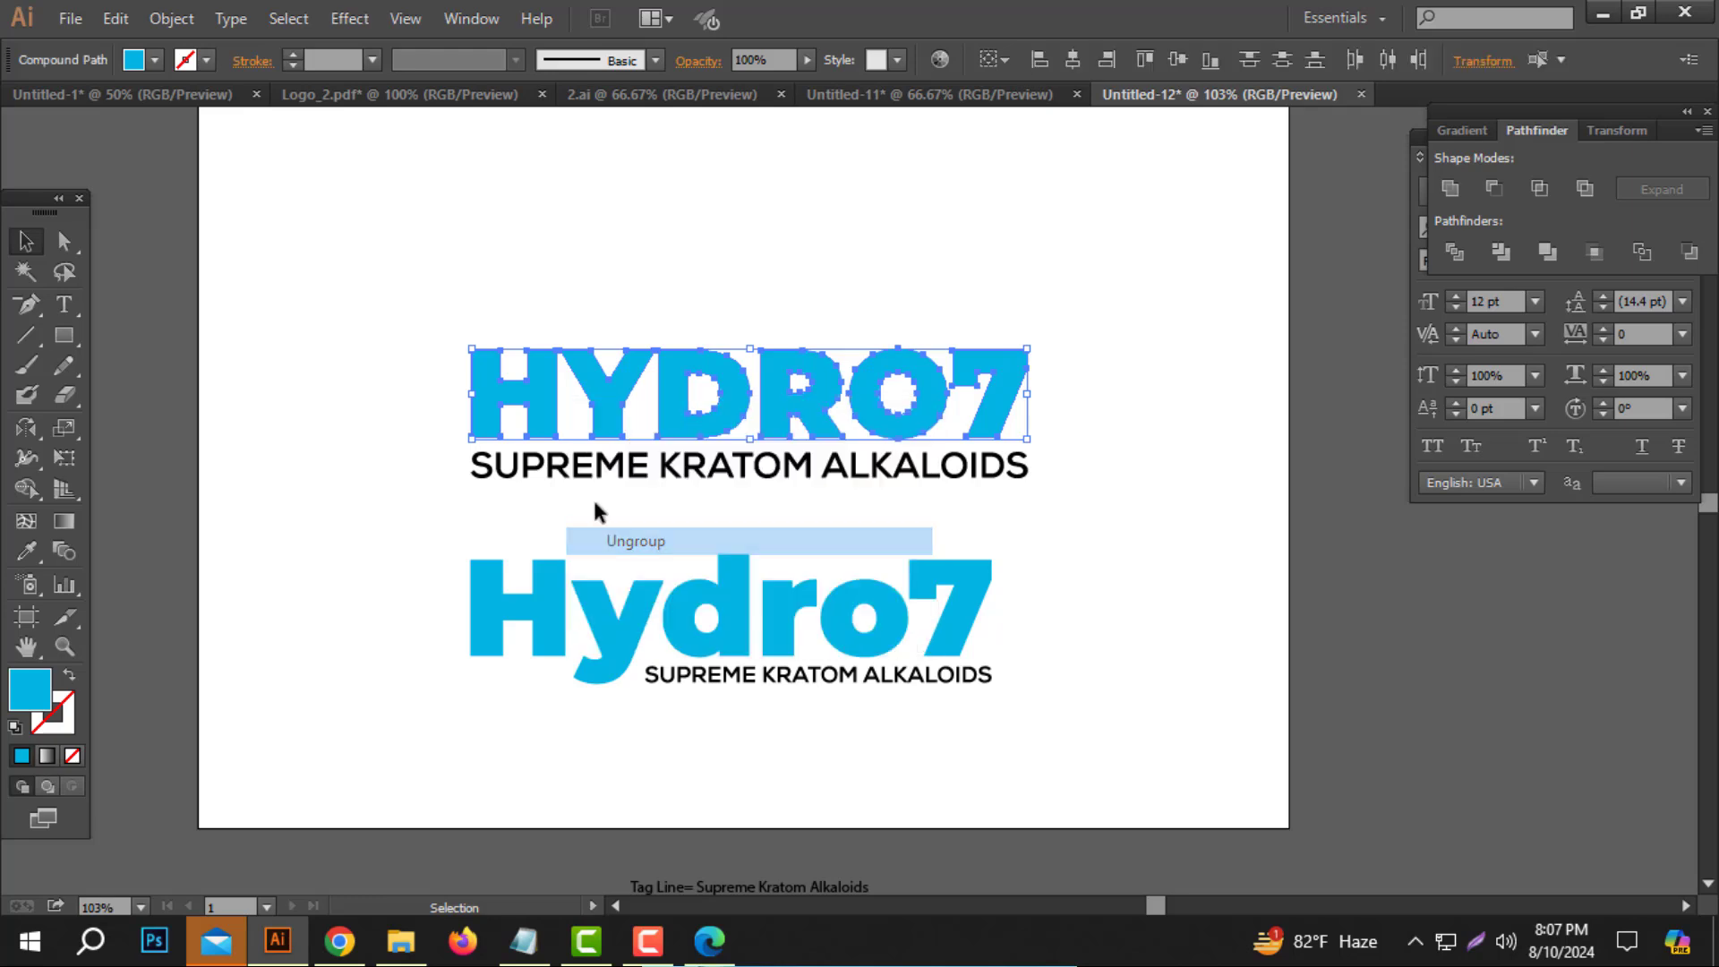
{"action": "left_click_drag", "start_coordinate": [485, 379], "coordinate": [739, 244]}
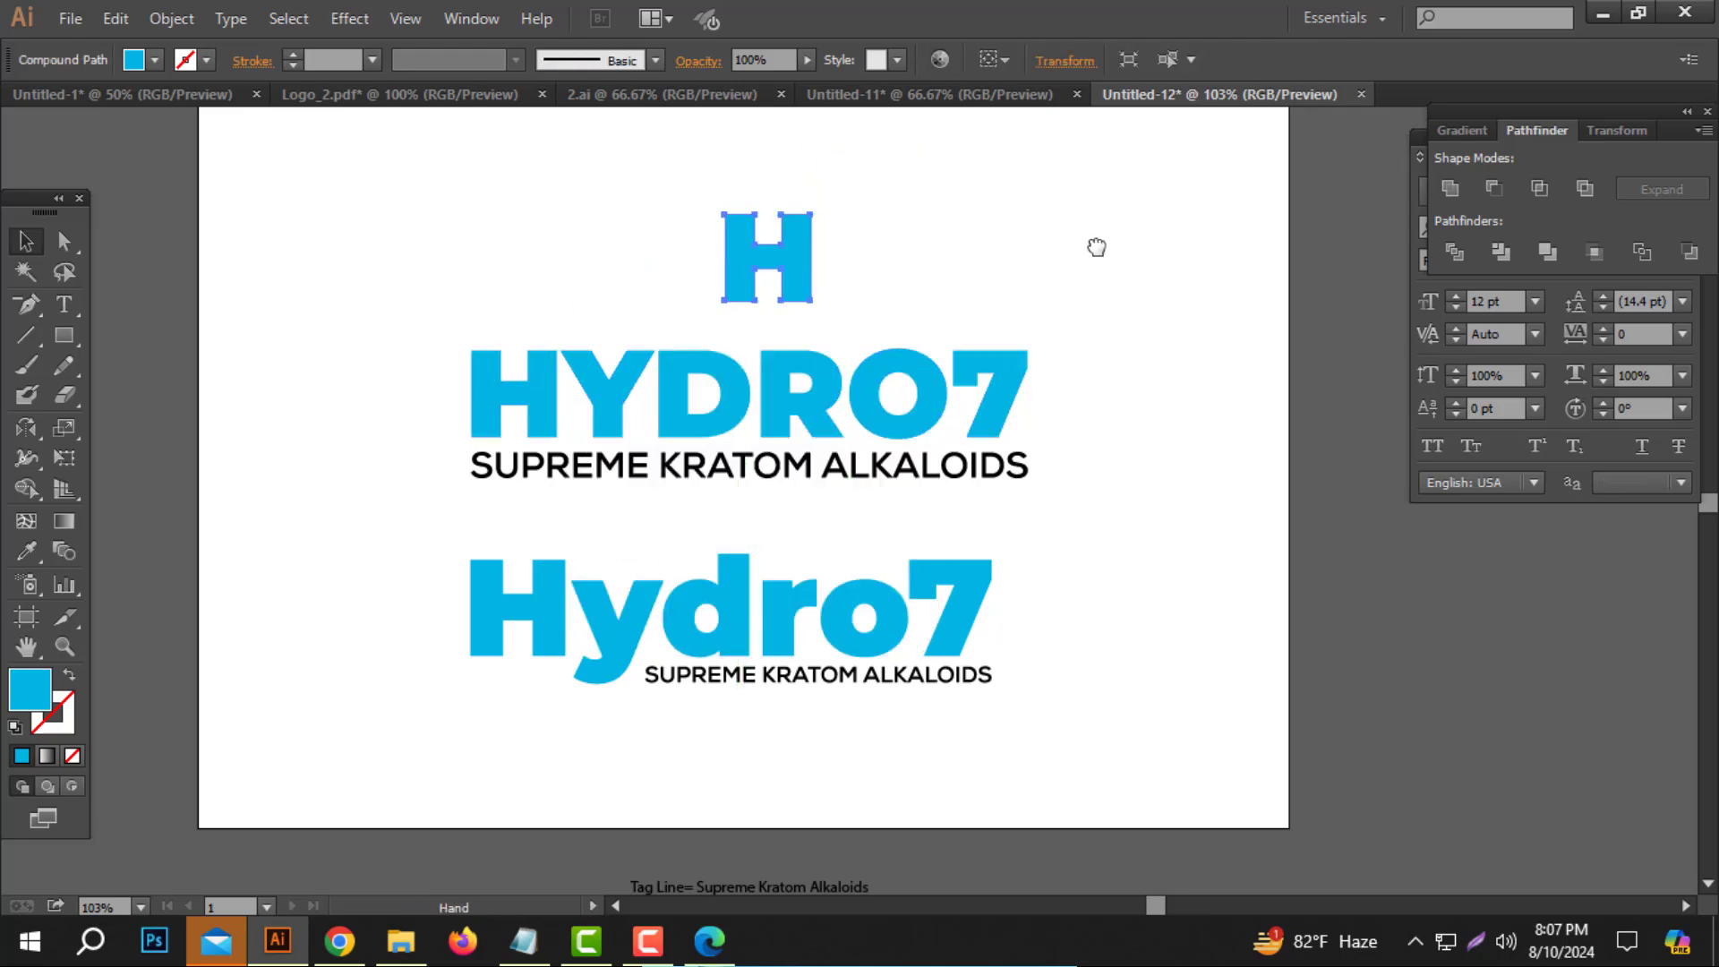
{"action": "left_click_drag", "start_coordinate": [1098, 245], "coordinate": [1062, 441]}
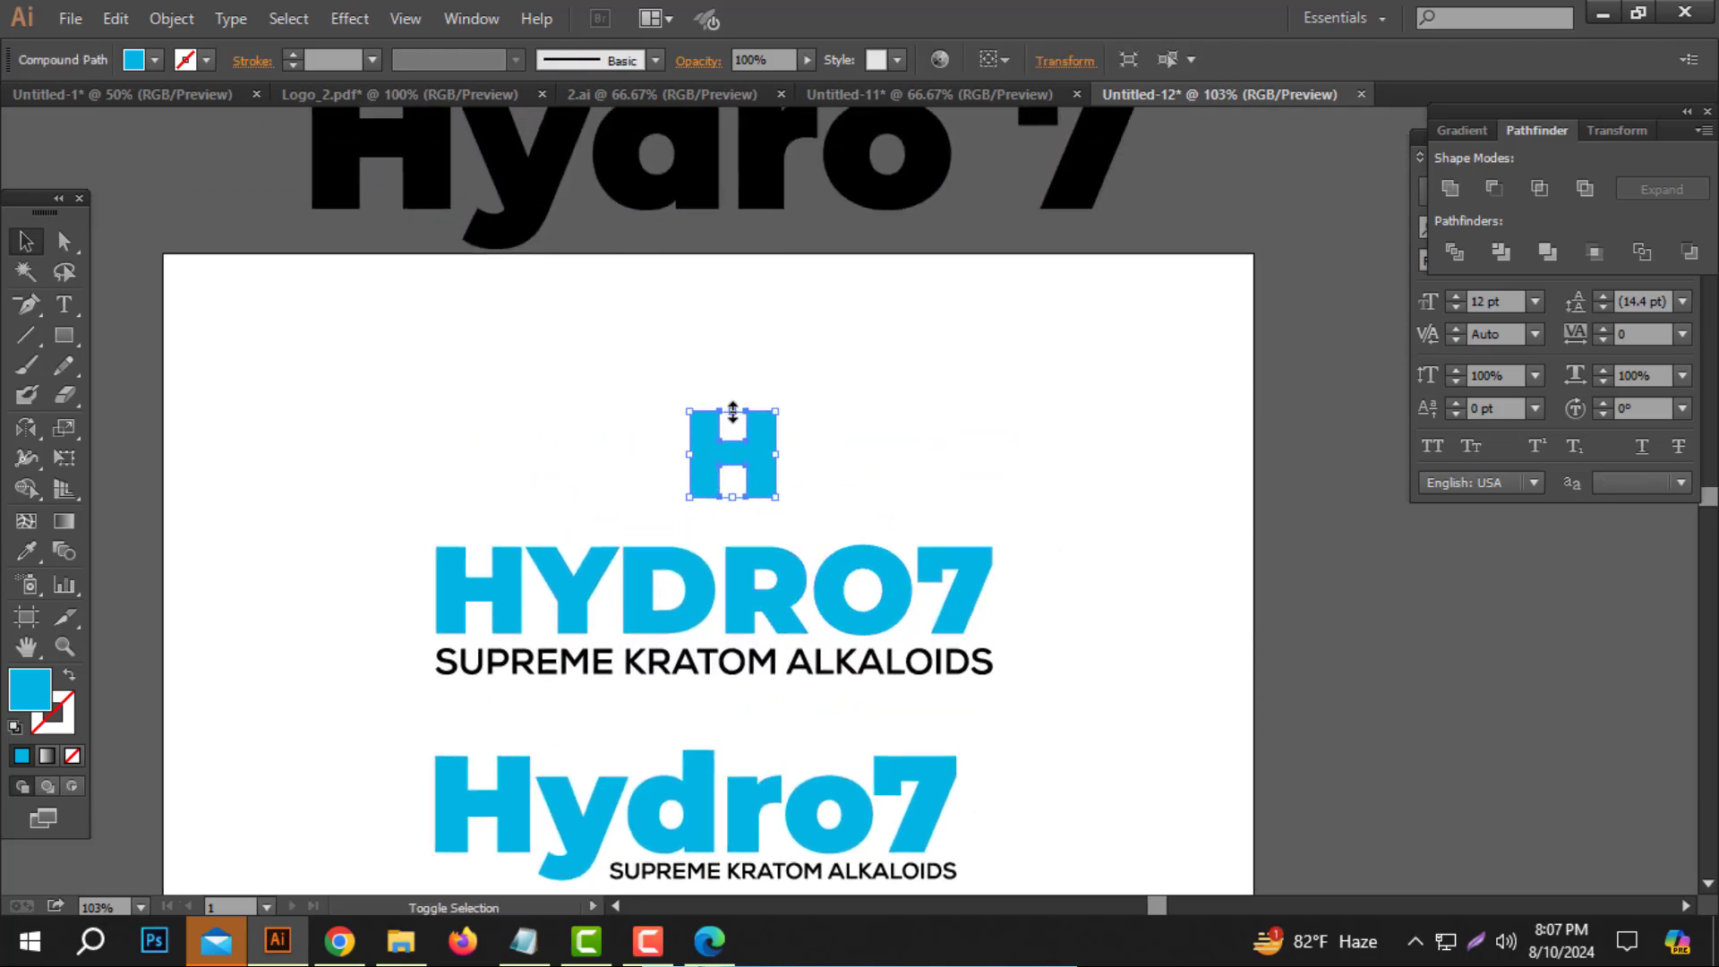
Enlarge the duplicated H proportionally until its top reaches the artboard's upper edge.
{"action": "left_click_drag", "start_coordinate": [732, 412], "coordinate": [710, 257]}
{"action": "left_click", "coordinate": [1189, 459]}
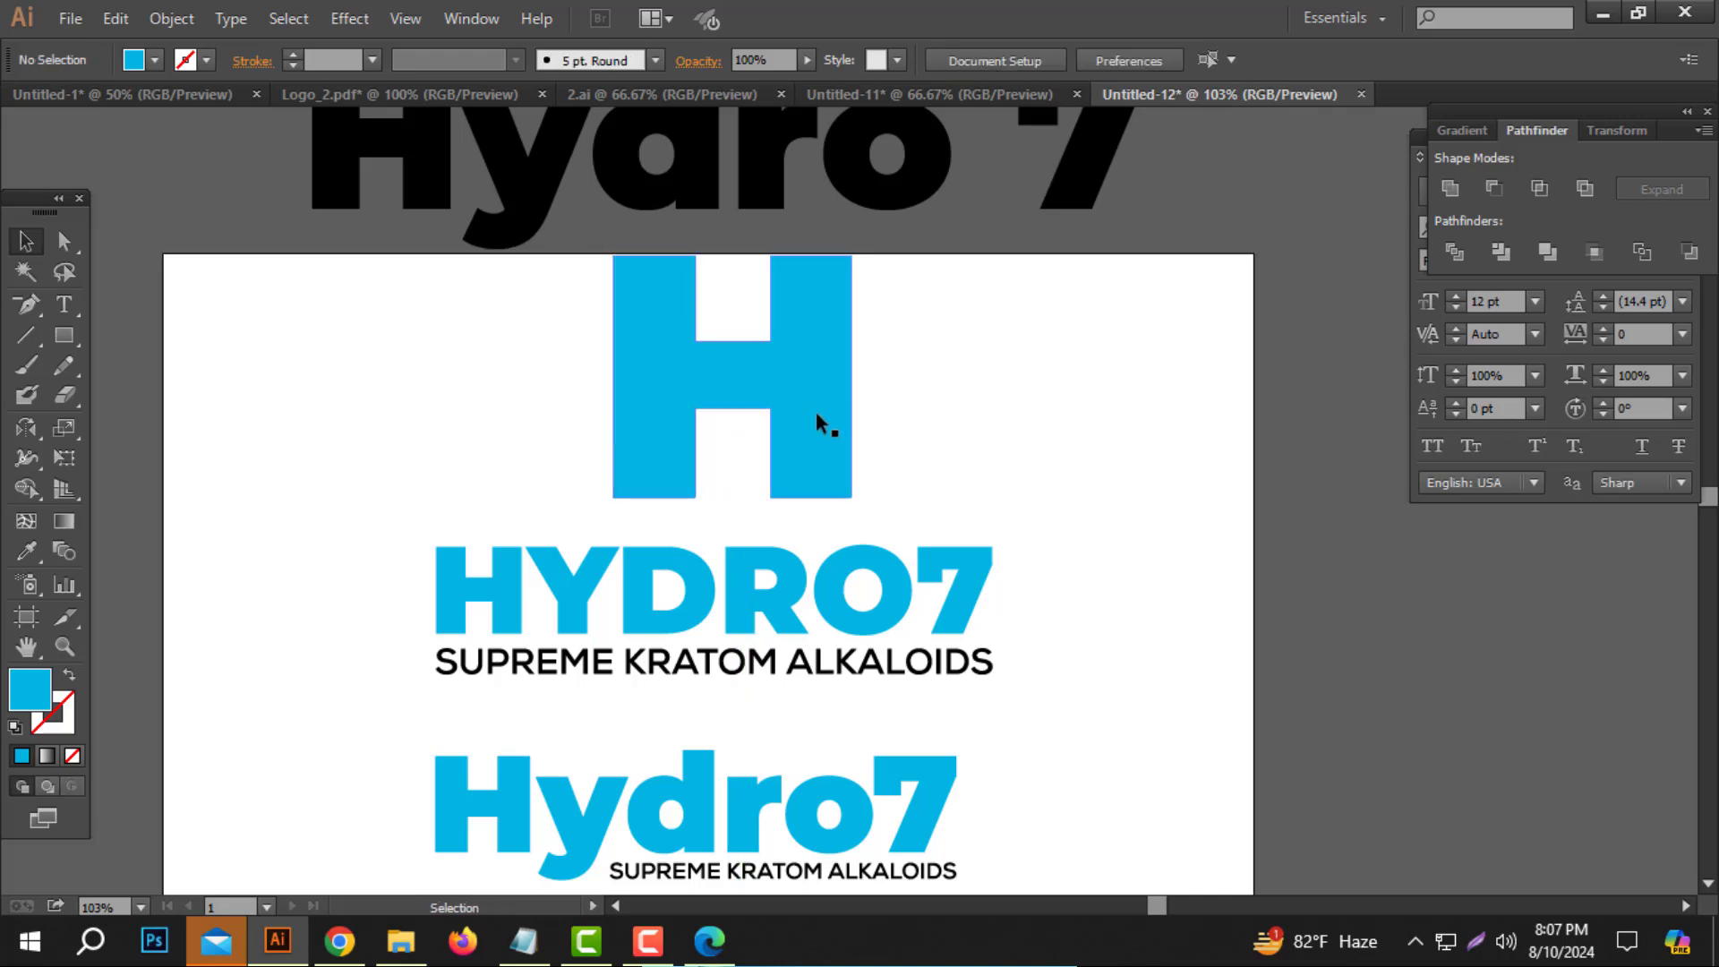
{"action": "right_click", "coordinate": [793, 423]}
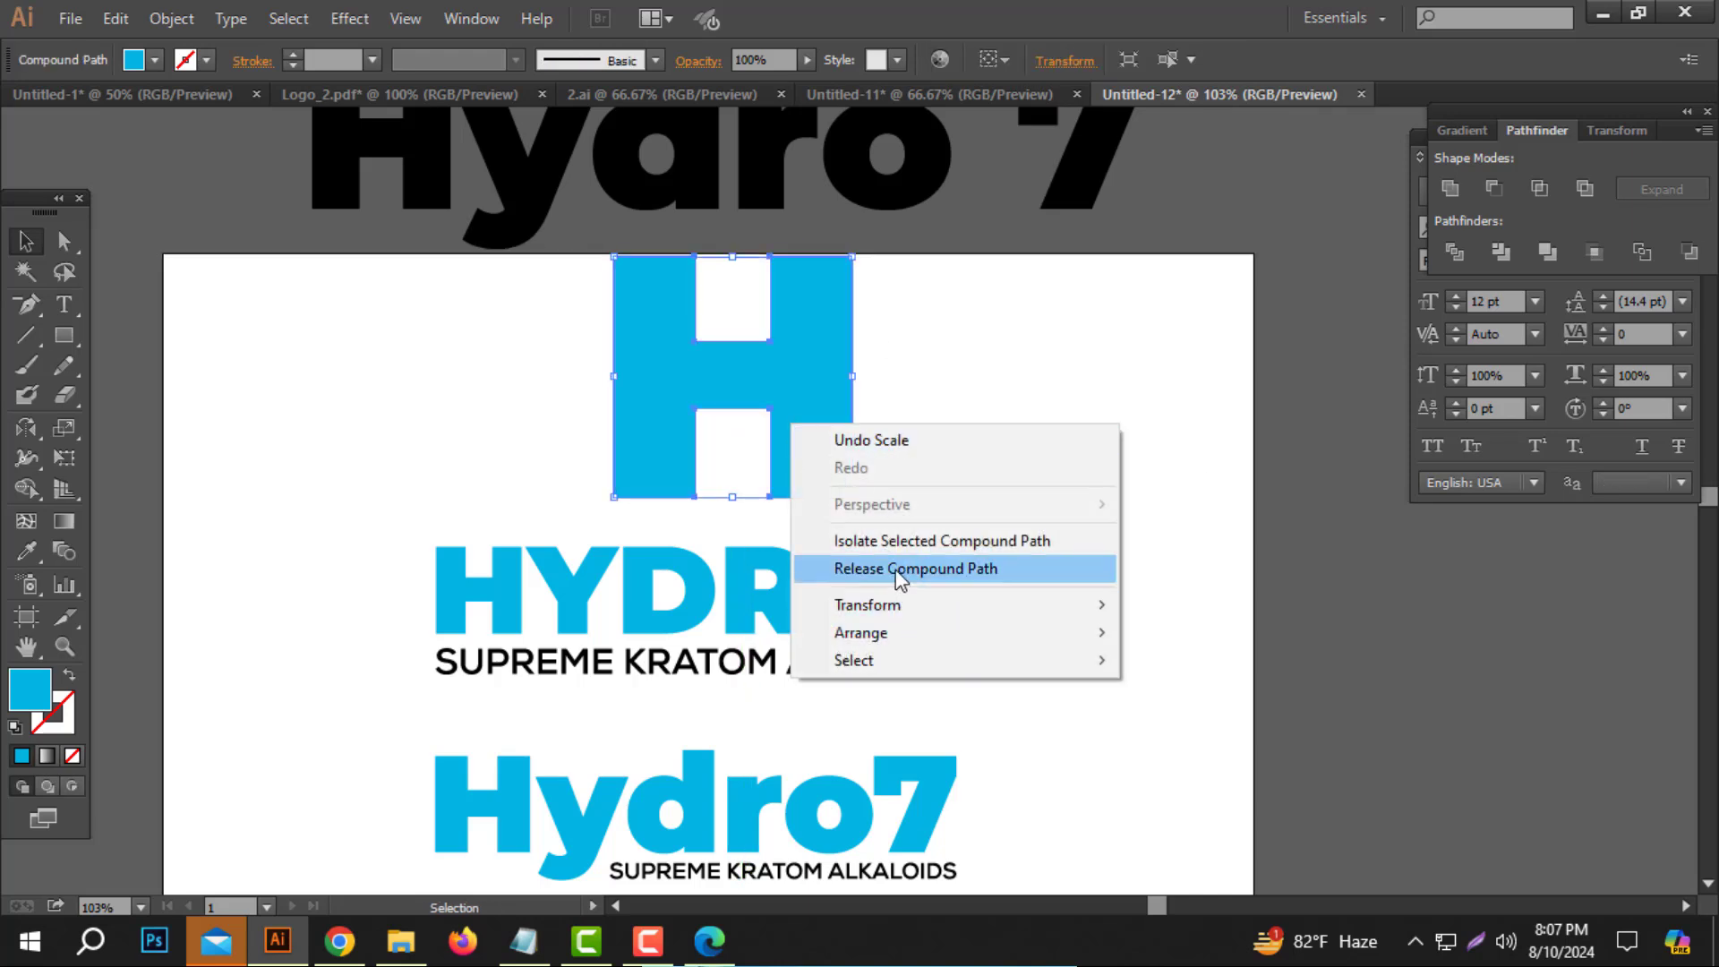
{"action": "left_click", "coordinate": [926, 364]}
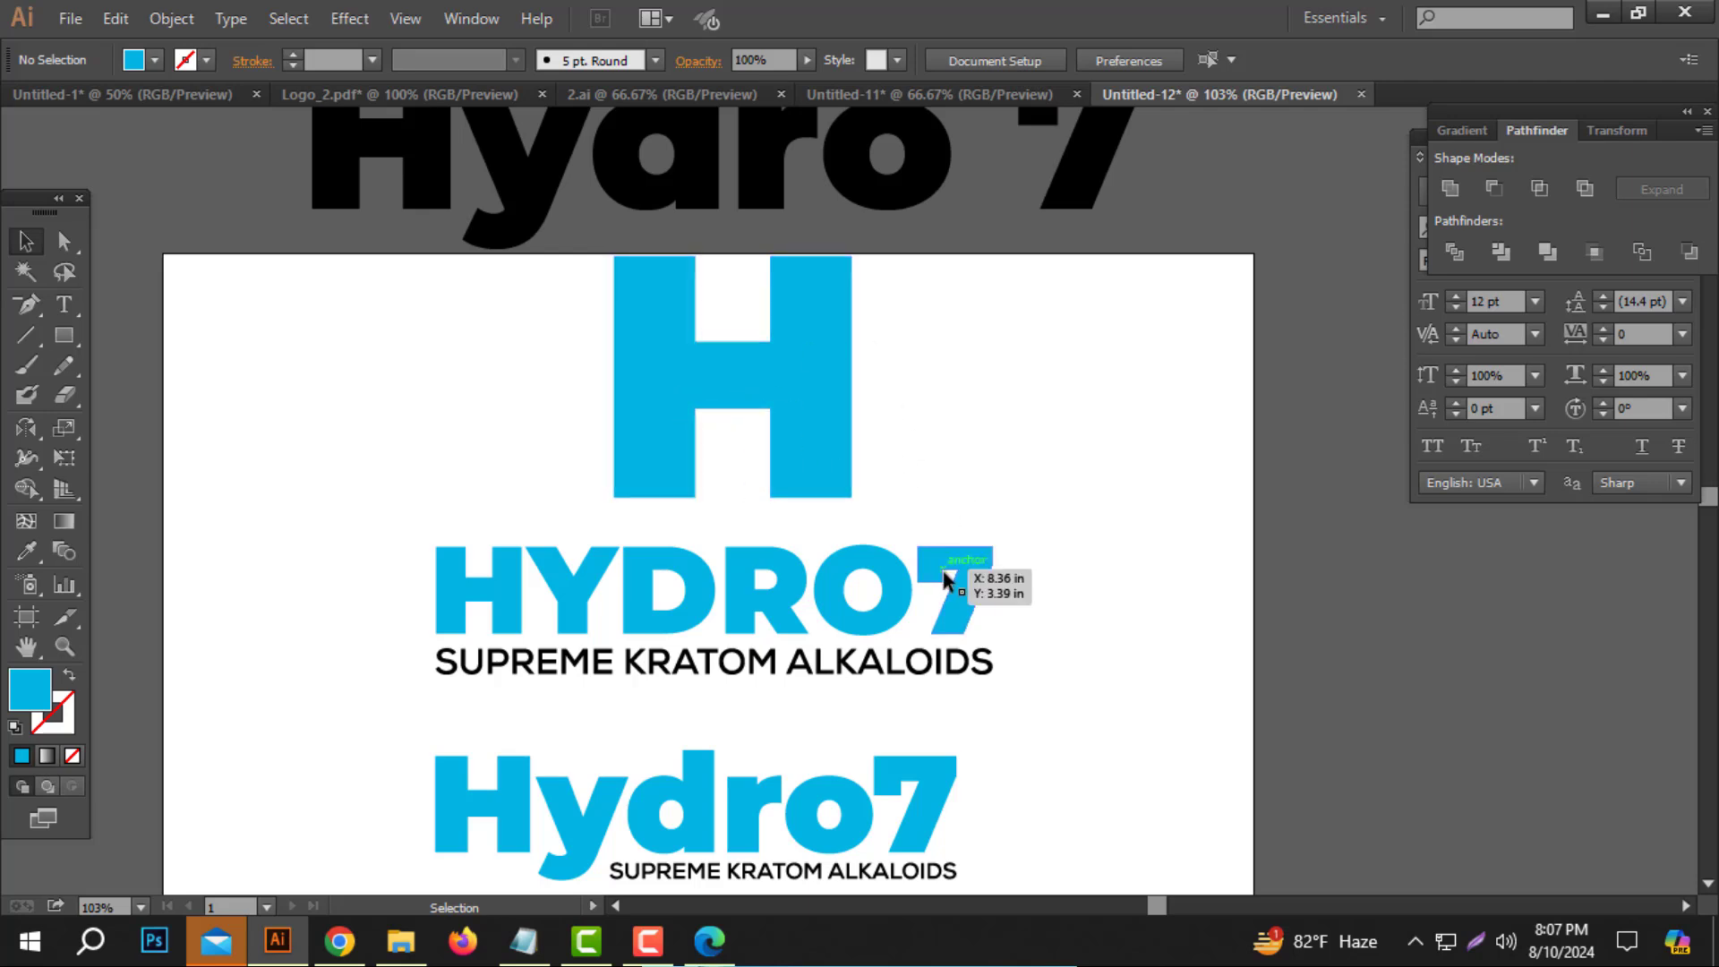
Draw a rectangle over the lower part of the large H to fill the gap between its legs.
{"action": "left_click", "coordinate": [64, 339]}
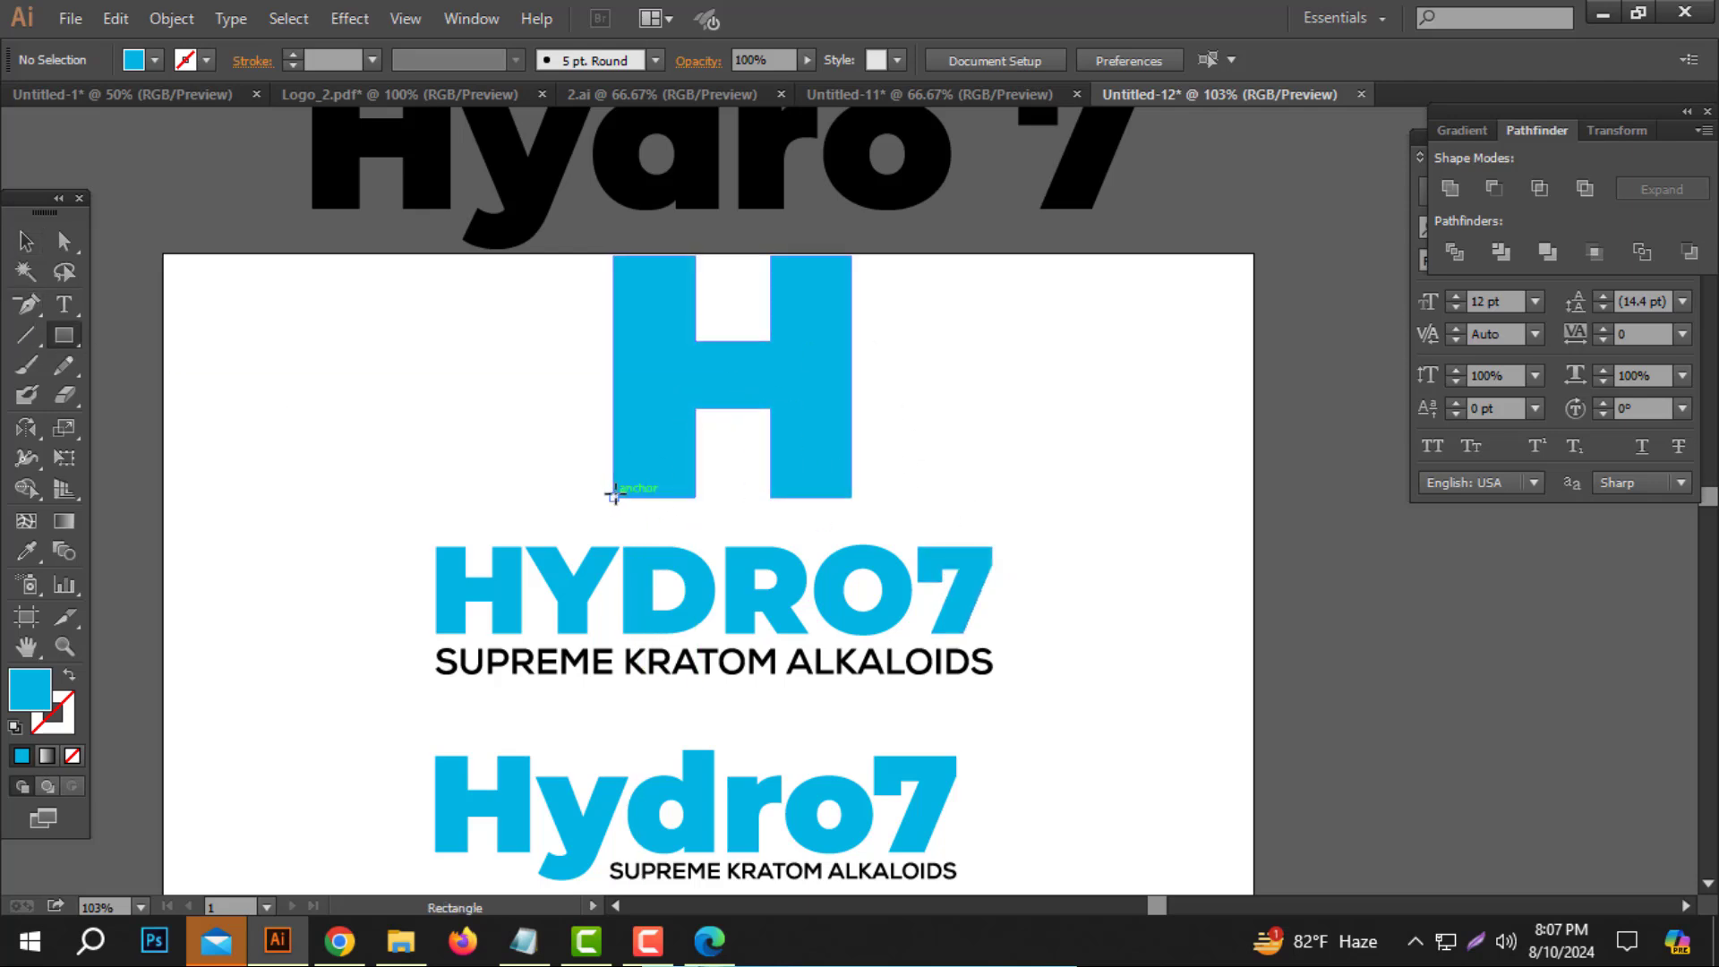
{"action": "left_click_drag", "start_coordinate": [613, 498], "coordinate": [845, 397]}
{"action": "left_click", "coordinate": [19, 251]}
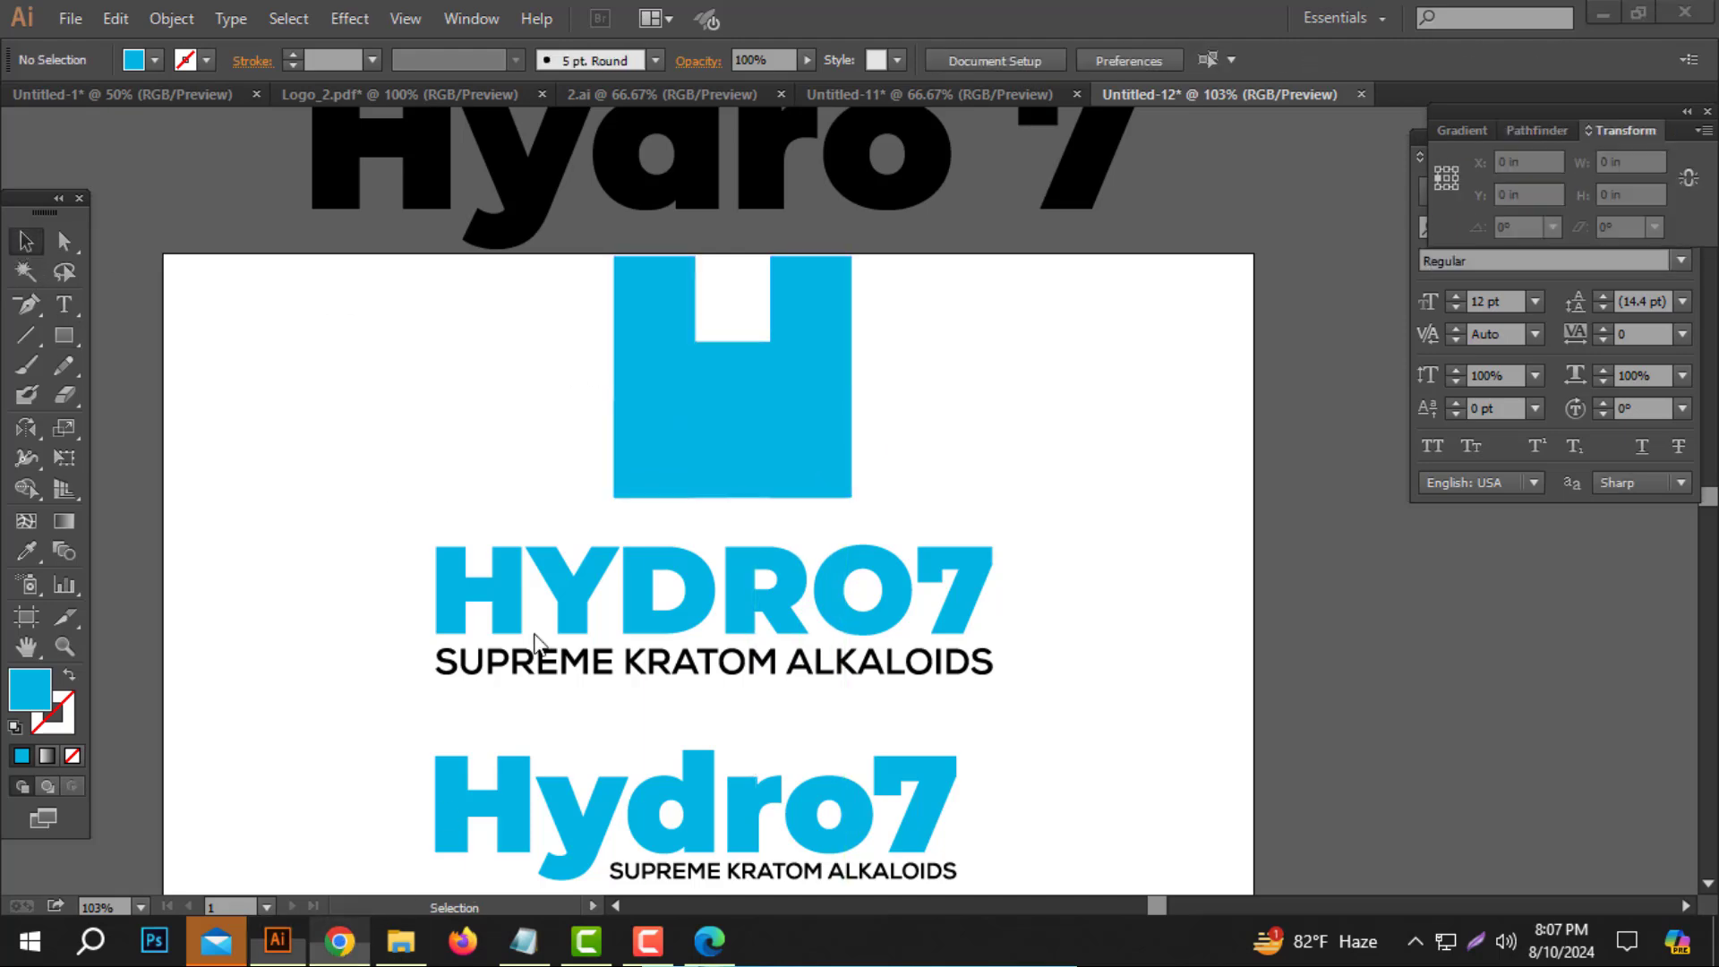
Switch to Chrome to look through the competing entries of the Freelancer logo contest, and return to Illustrator.
{"action": "left_click", "coordinate": [339, 940]}
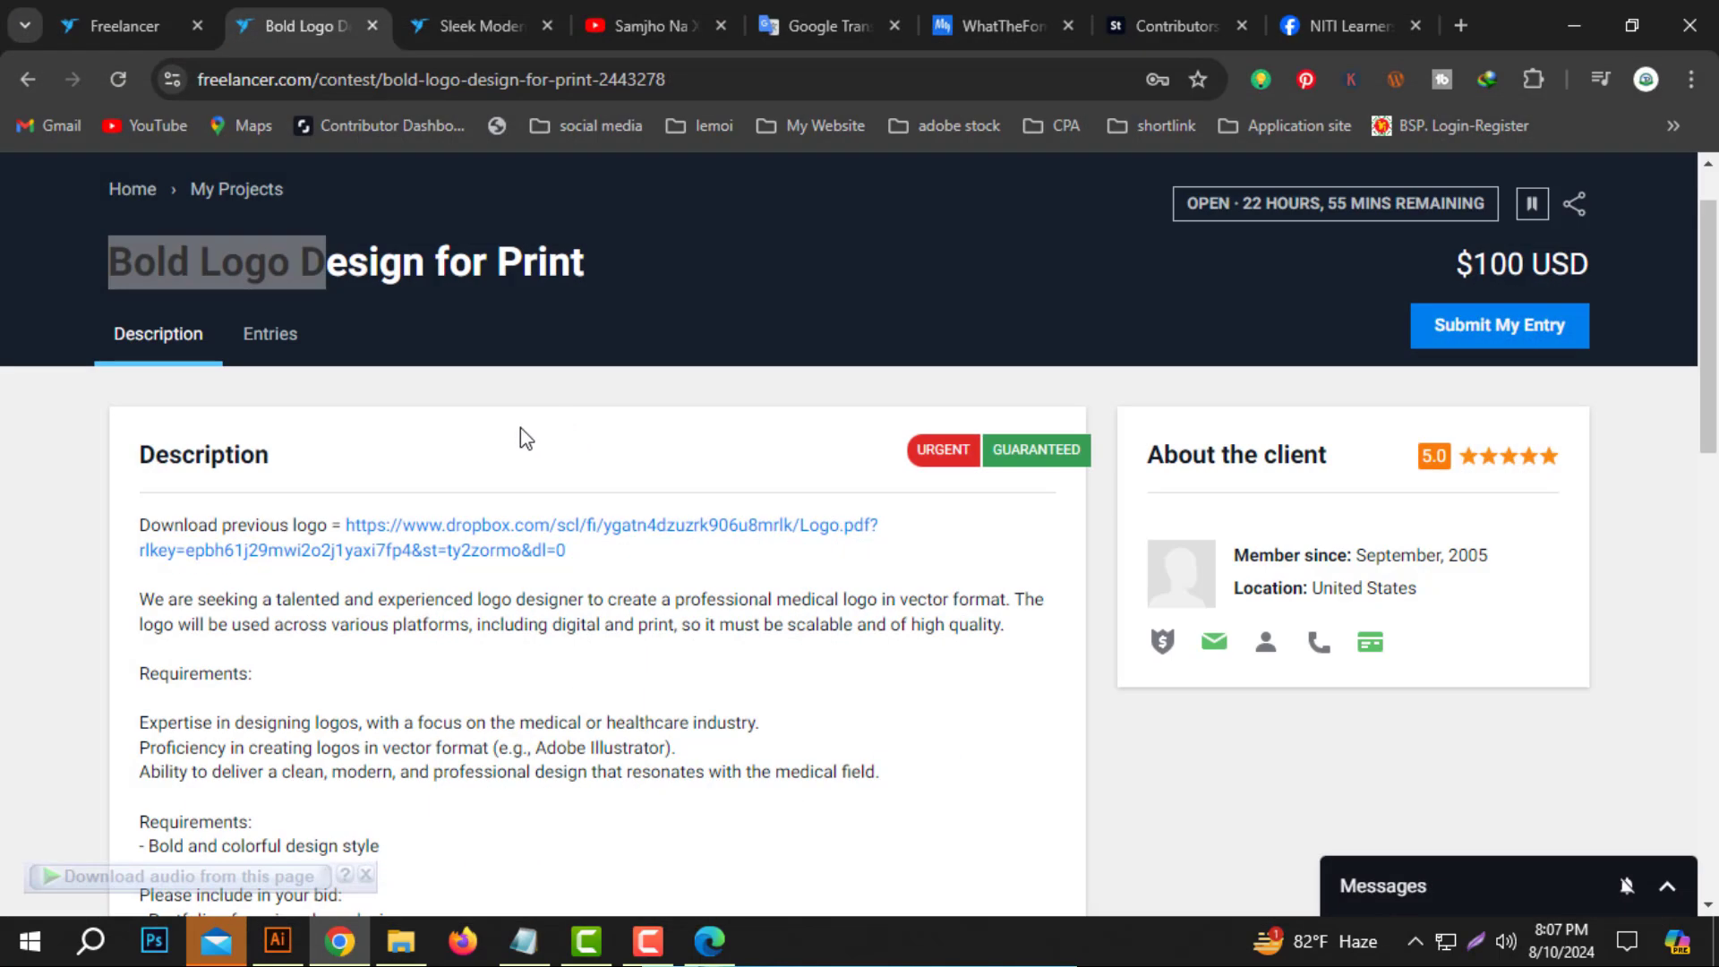
{"action": "left_click", "coordinate": [261, 327]}
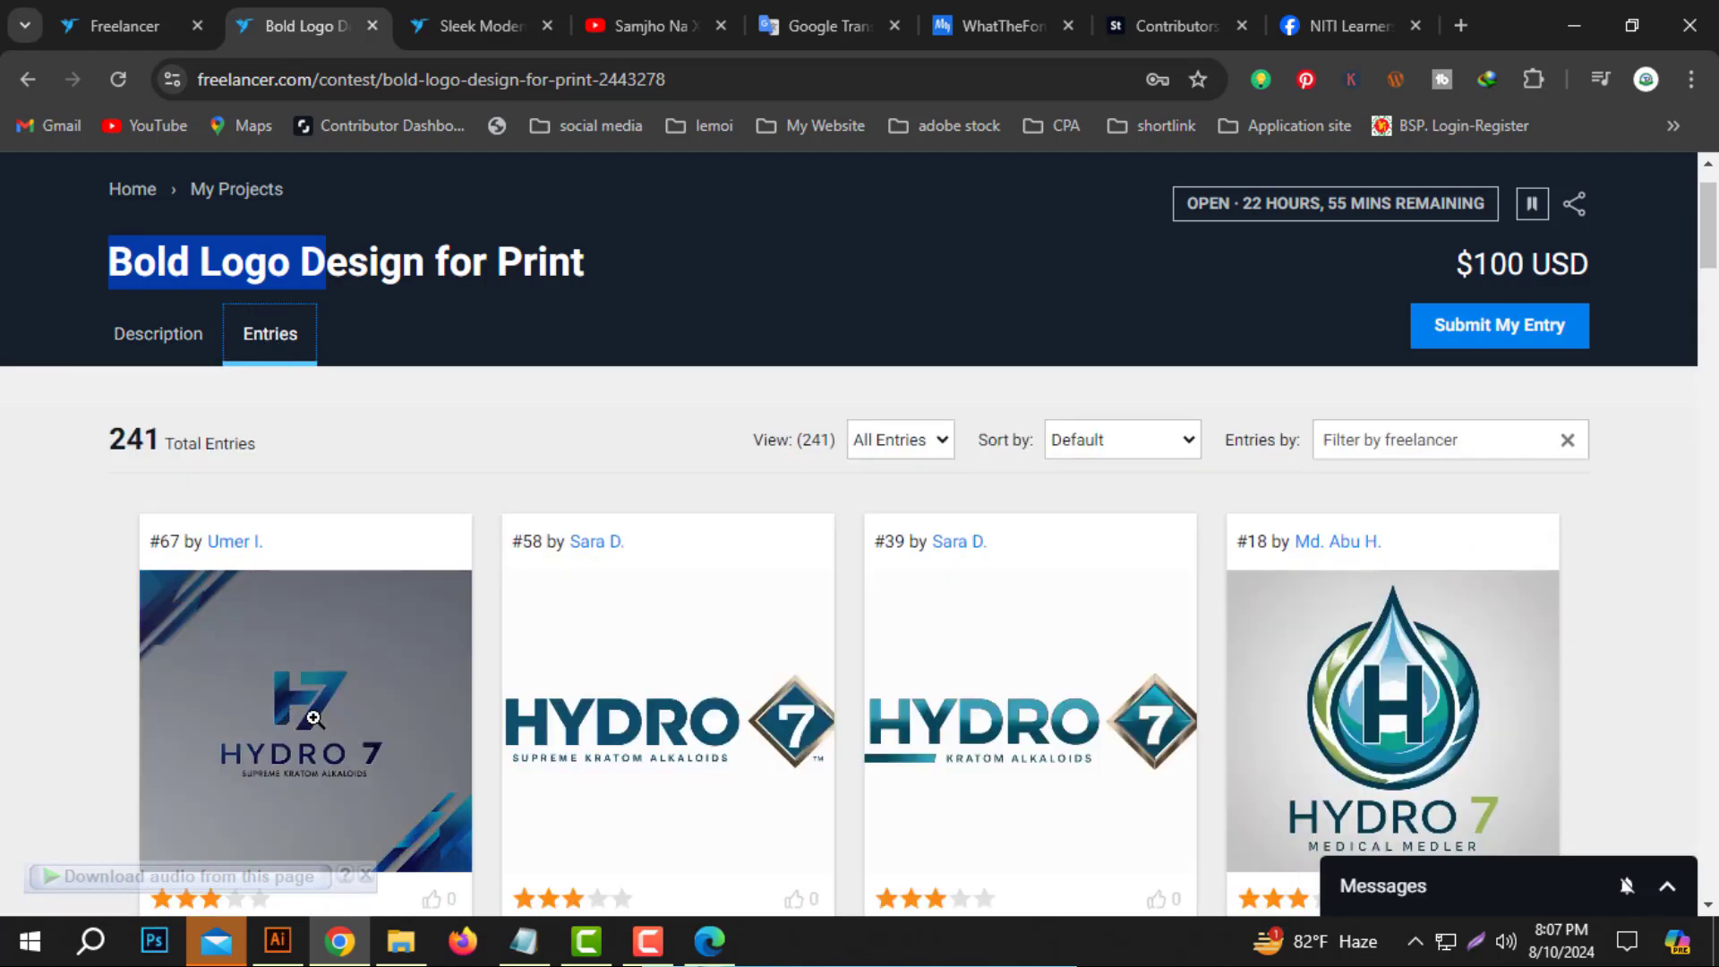
{"action": "scroll", "coordinate": [313, 718], "scroll_direction": "down", "scroll_amount": 1}
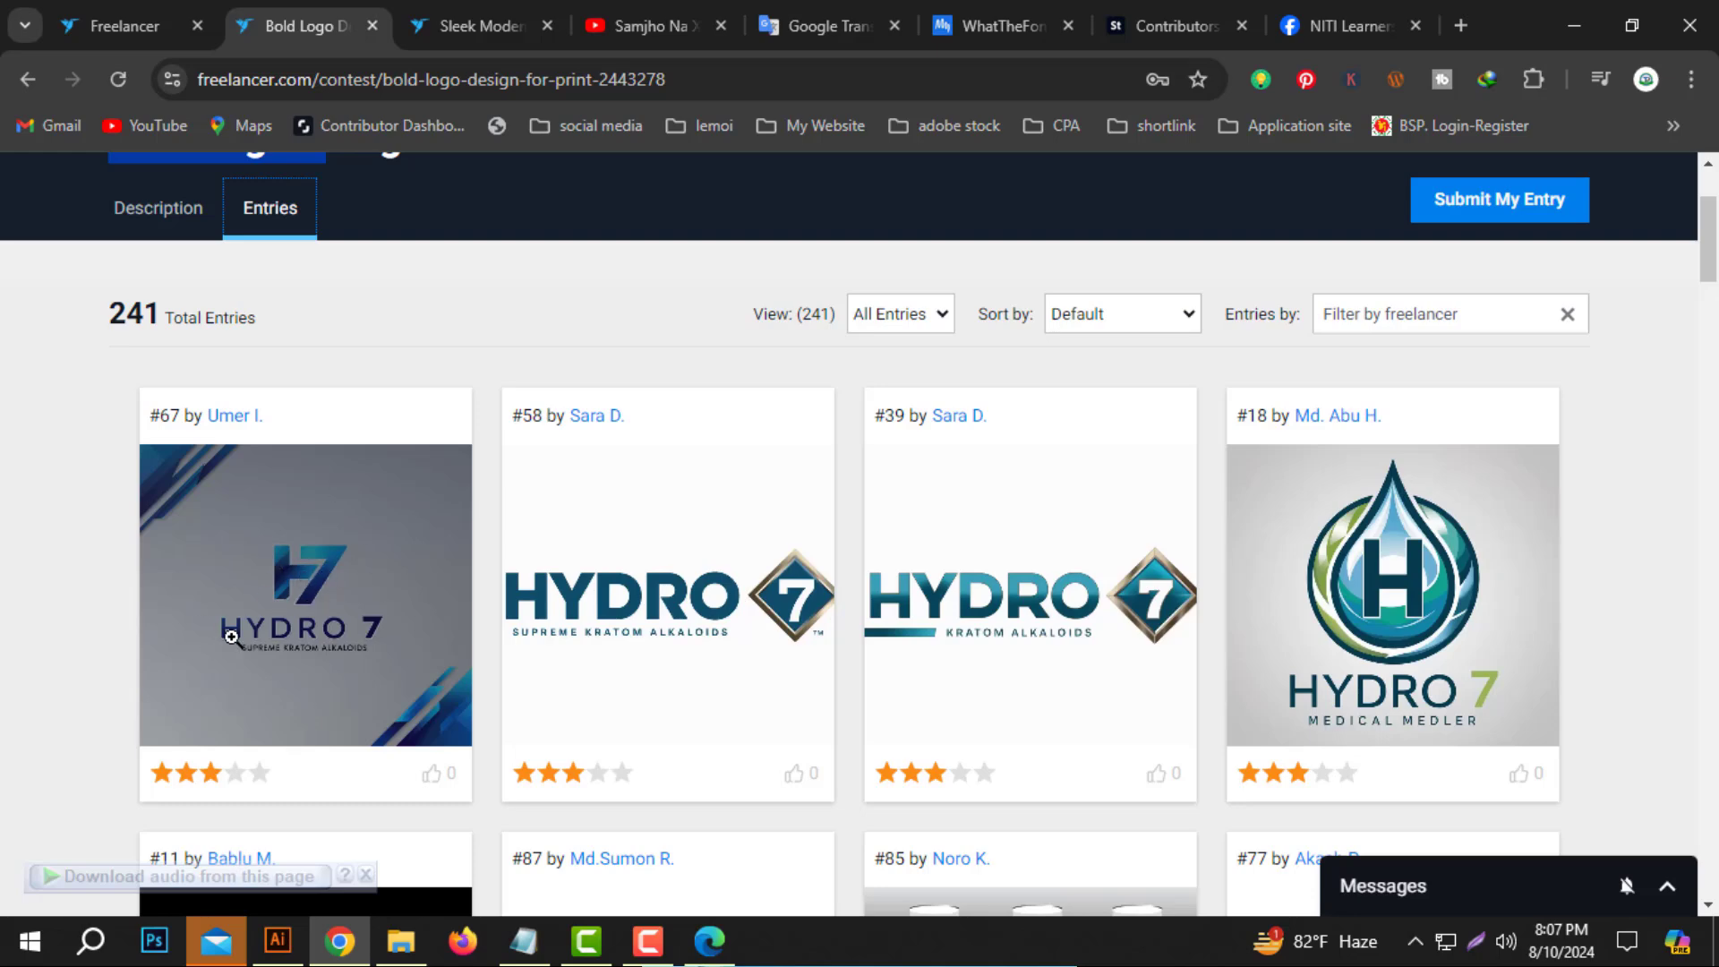
{"action": "left_click", "coordinate": [1562, 24]}
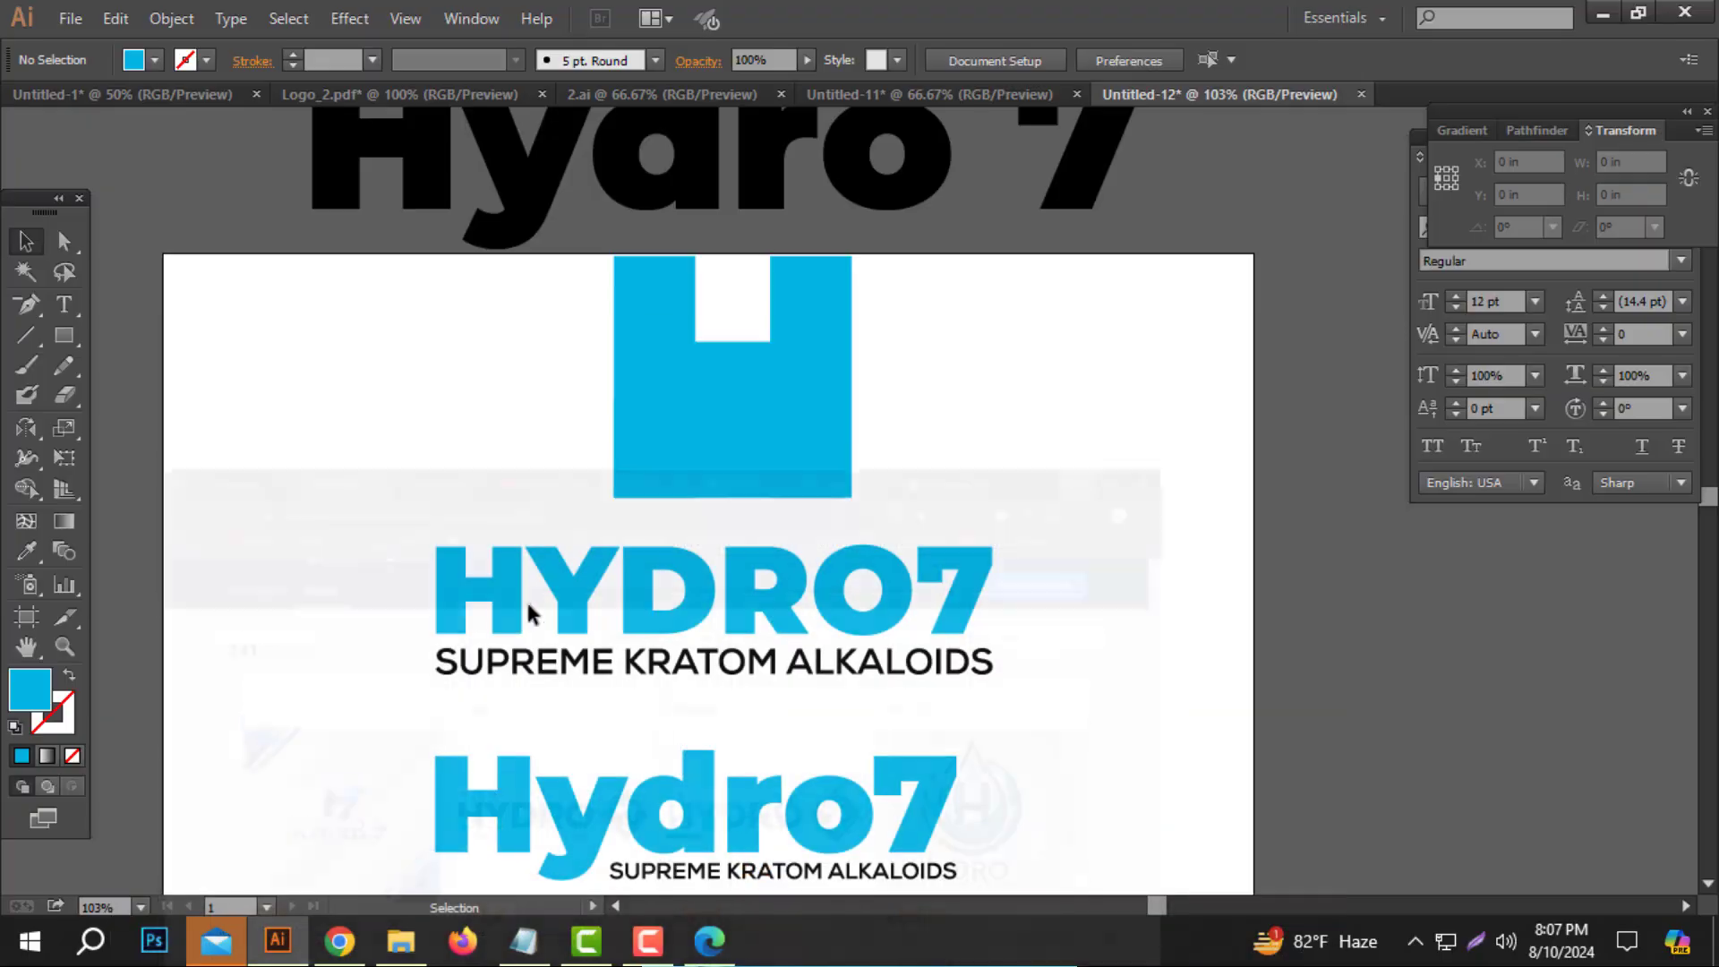
Unite the large H and the rectangle into a single shape.
{"action": "left_click_drag", "start_coordinate": [950, 385], "coordinate": [555, 443]}
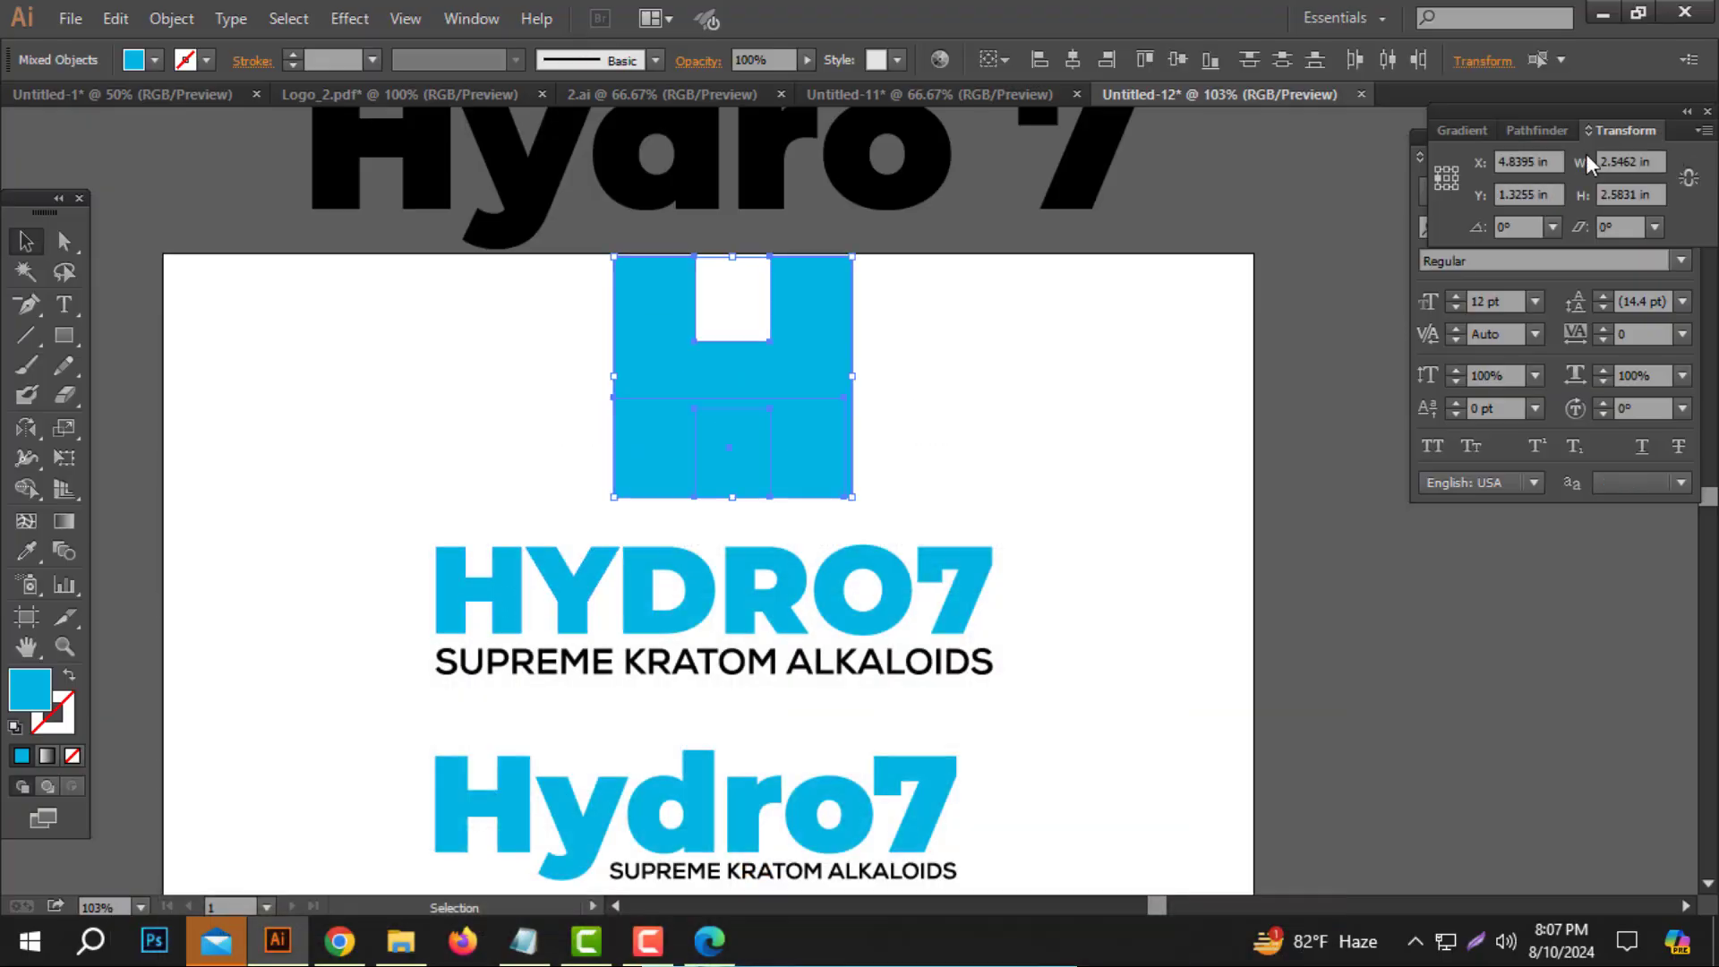
{"action": "left_click", "coordinate": [1532, 132]}
{"action": "left_click", "coordinate": [1451, 188]}
{"action": "left_click", "coordinate": [955, 428]}
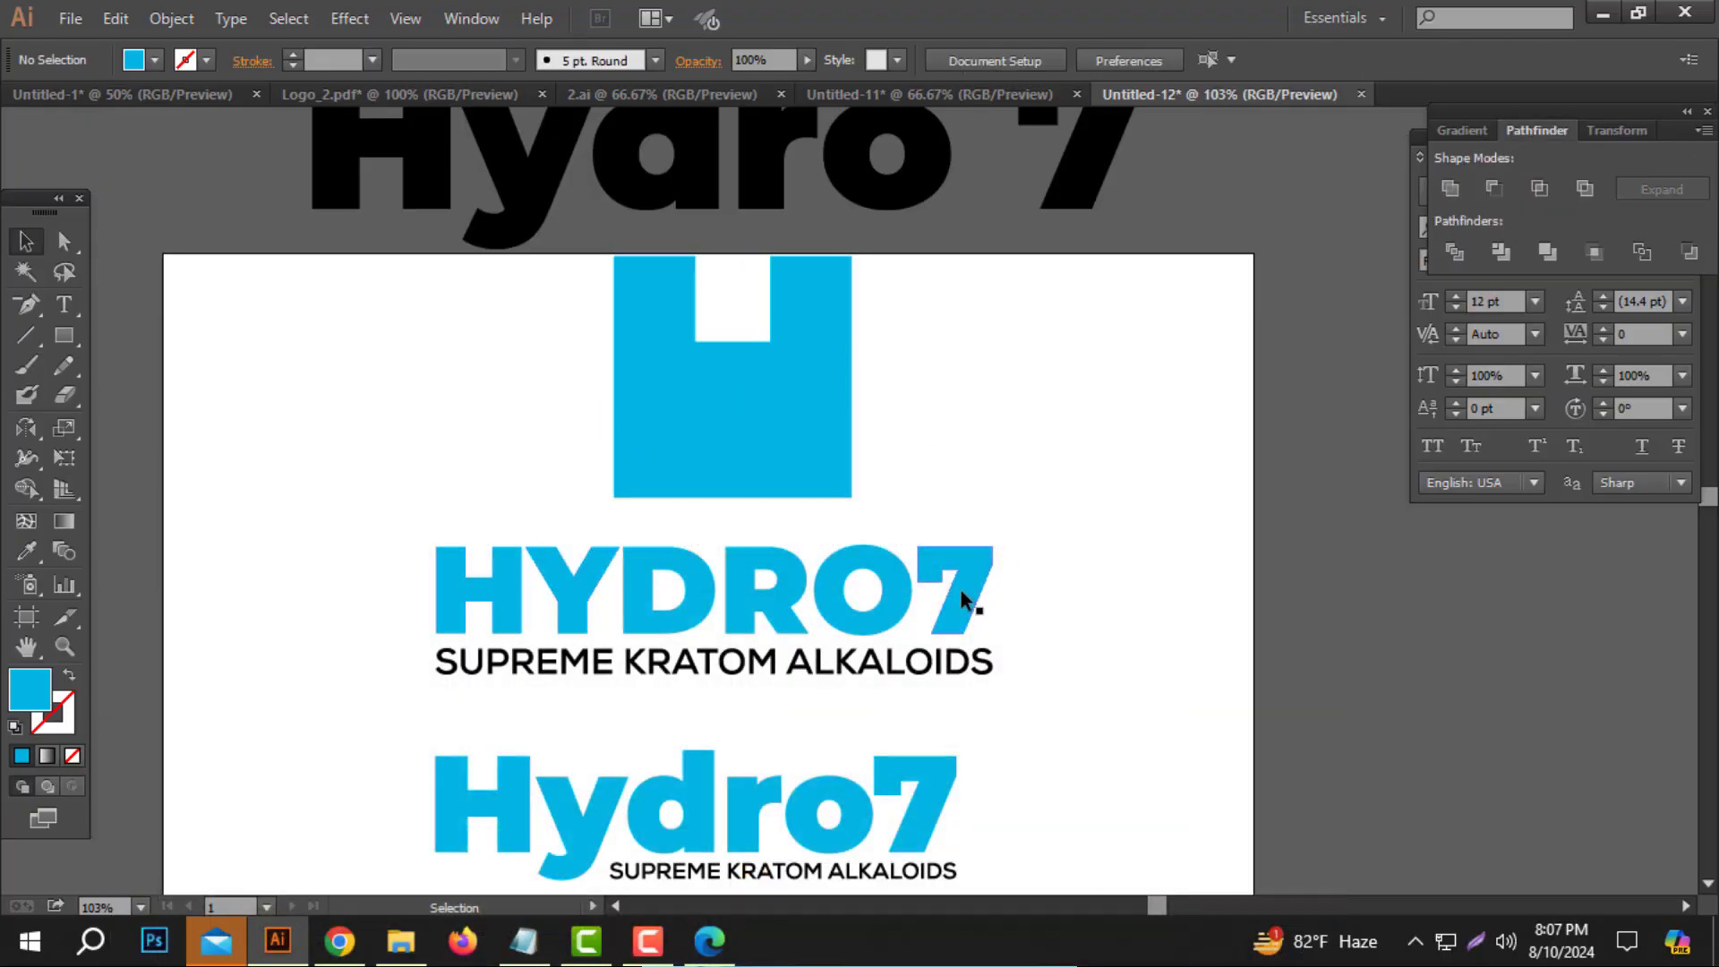
Place a duplicate of the 7 from the uppercase HYDRO7 in the empty area beside the large H.
{"action": "left_click", "coordinate": [956, 587]}
{"action": "left_click_drag", "start_coordinate": [956, 587], "coordinate": [774, 593]}
{"action": "left_click", "coordinate": [788, 526]}
{"action": "left_click", "coordinate": [991, 371]}
{"action": "left_click", "coordinate": [883, 517]}
{"action": "left_click_drag", "start_coordinate": [881, 520], "coordinate": [774, 590]}
Trim the hanging hook off the duplicated 7 by subtracting a rectangle drawn over its left end.
{"action": "left_click", "coordinate": [75, 347]}
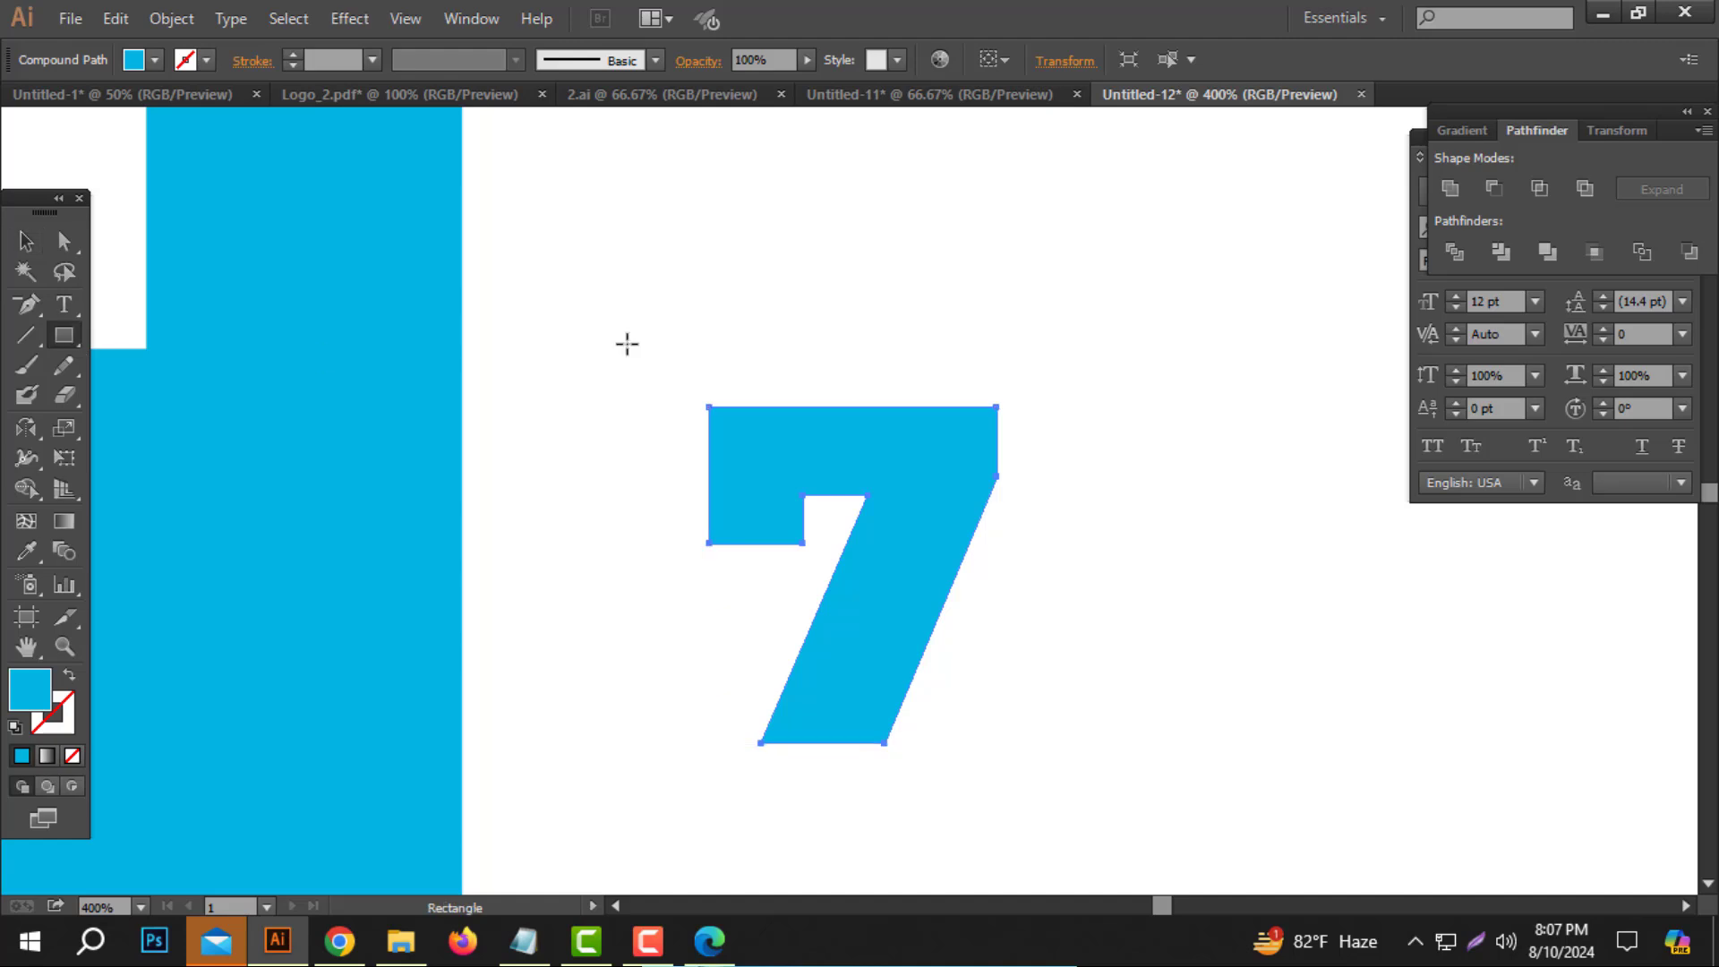
{"action": "left_click_drag", "start_coordinate": [621, 297], "coordinate": [810, 558]}
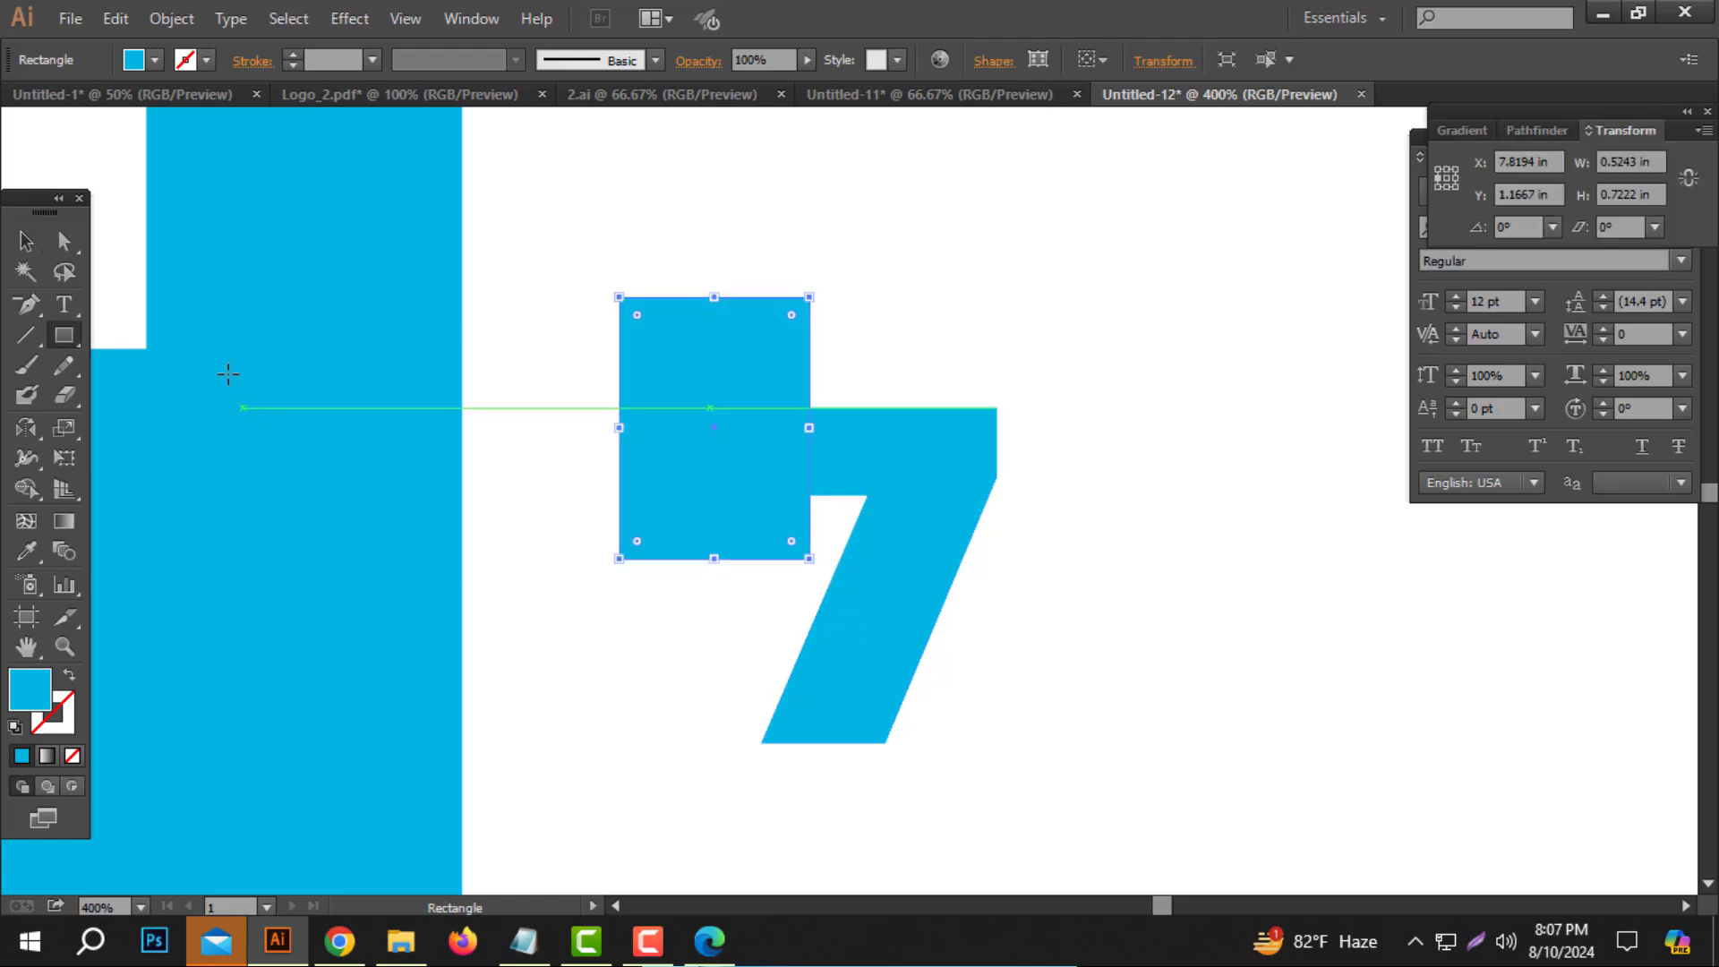
{"action": "left_click", "coordinate": [26, 241]}
{"action": "left_click", "coordinate": [950, 450]}
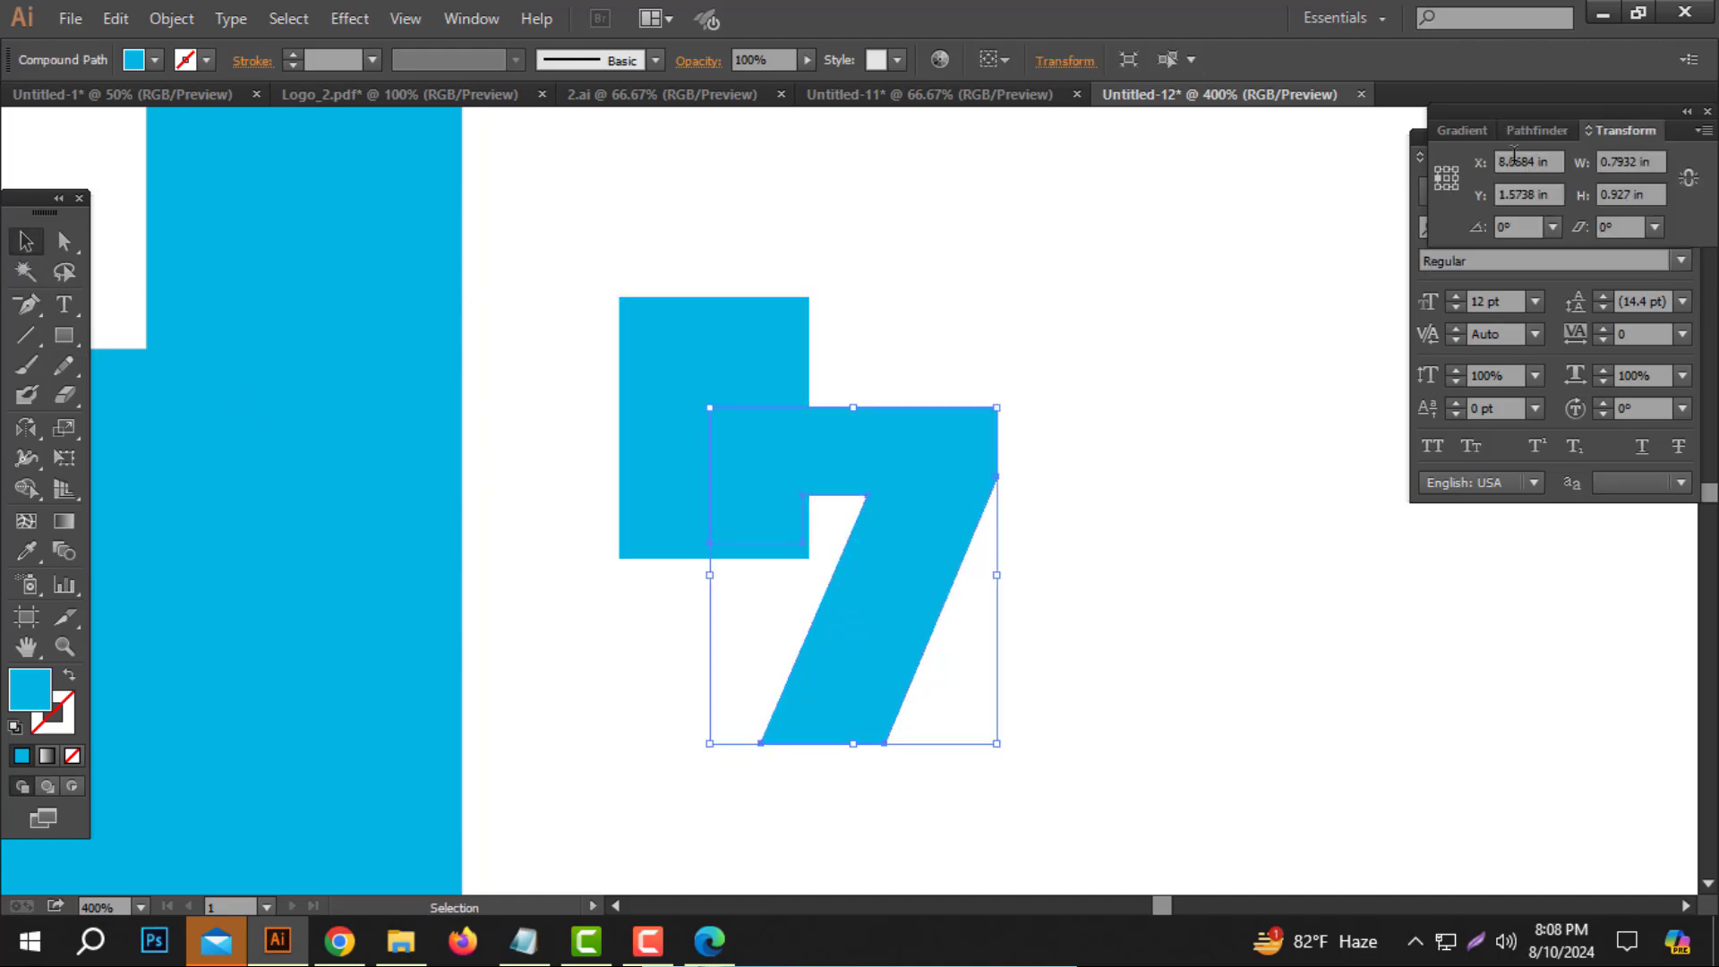
{"action": "left_click_drag", "start_coordinate": [1036, 360], "coordinate": [772, 428]}
{"action": "left_click", "coordinate": [1560, 130]}
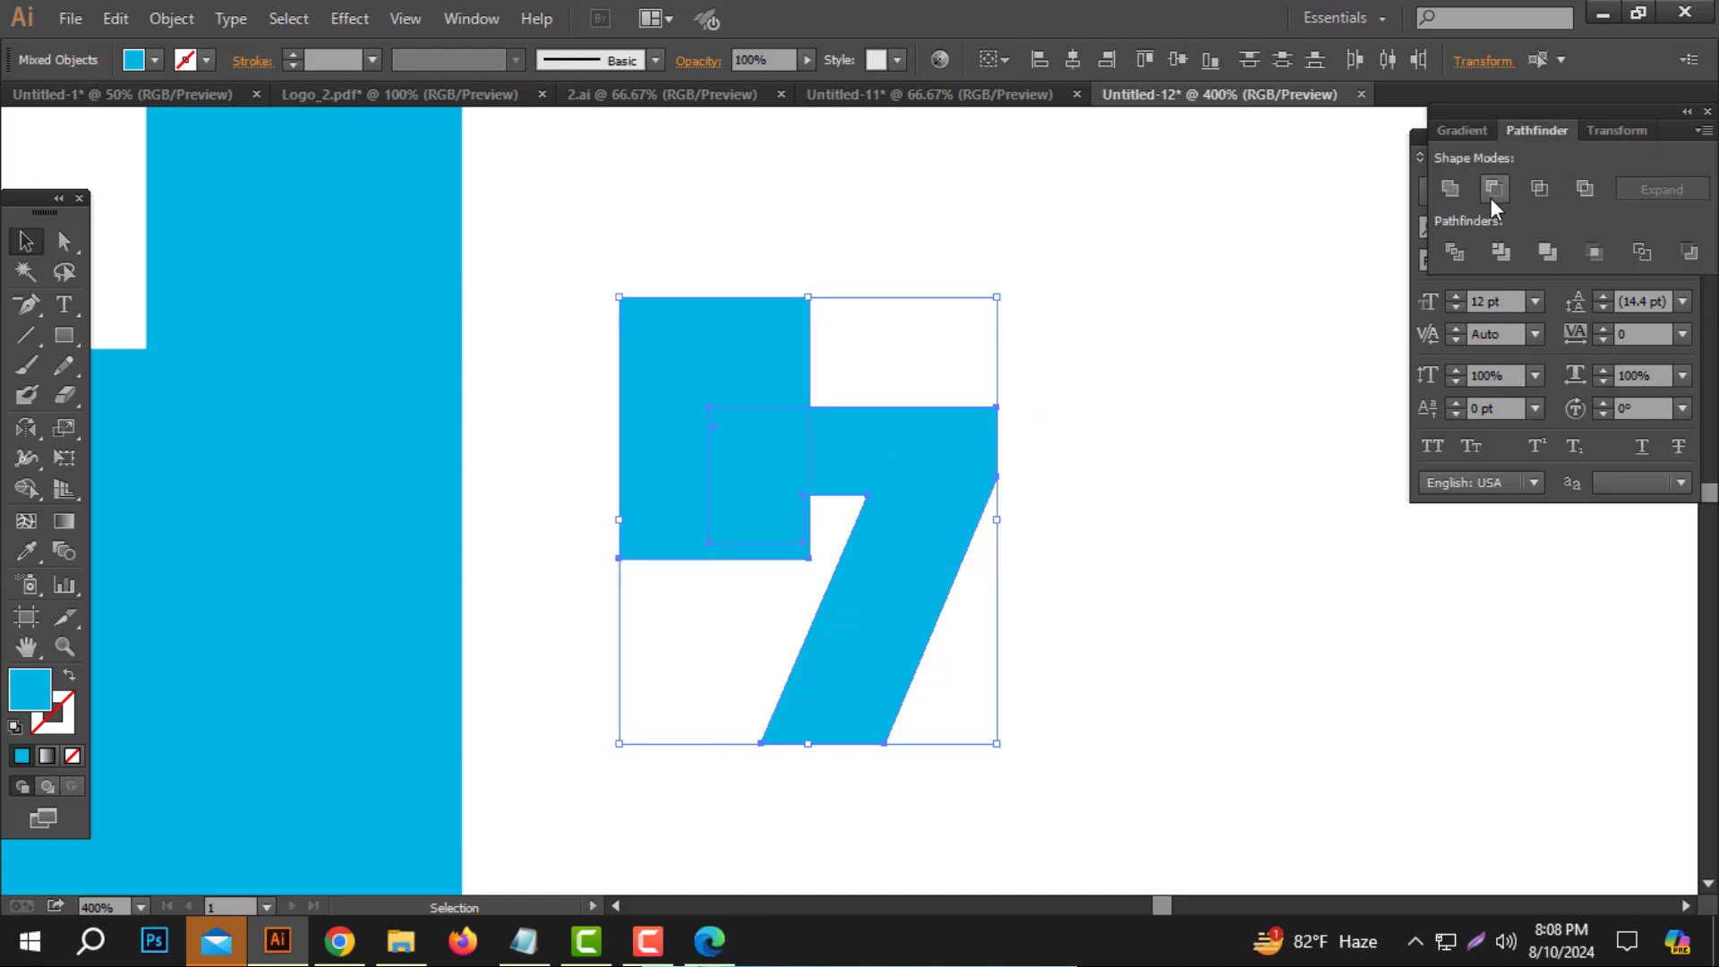
{"action": "left_click", "coordinate": [1494, 188]}
{"action": "left_click", "coordinate": [1164, 378]}
Move the trimmed 7 onto the lower part of the large H and color it white.
{"action": "left_click_drag", "start_coordinate": [875, 526], "coordinate": [714, 384]}
{"action": "left_click", "coordinate": [29, 552]}
{"action": "left_click", "coordinate": [1177, 508]}
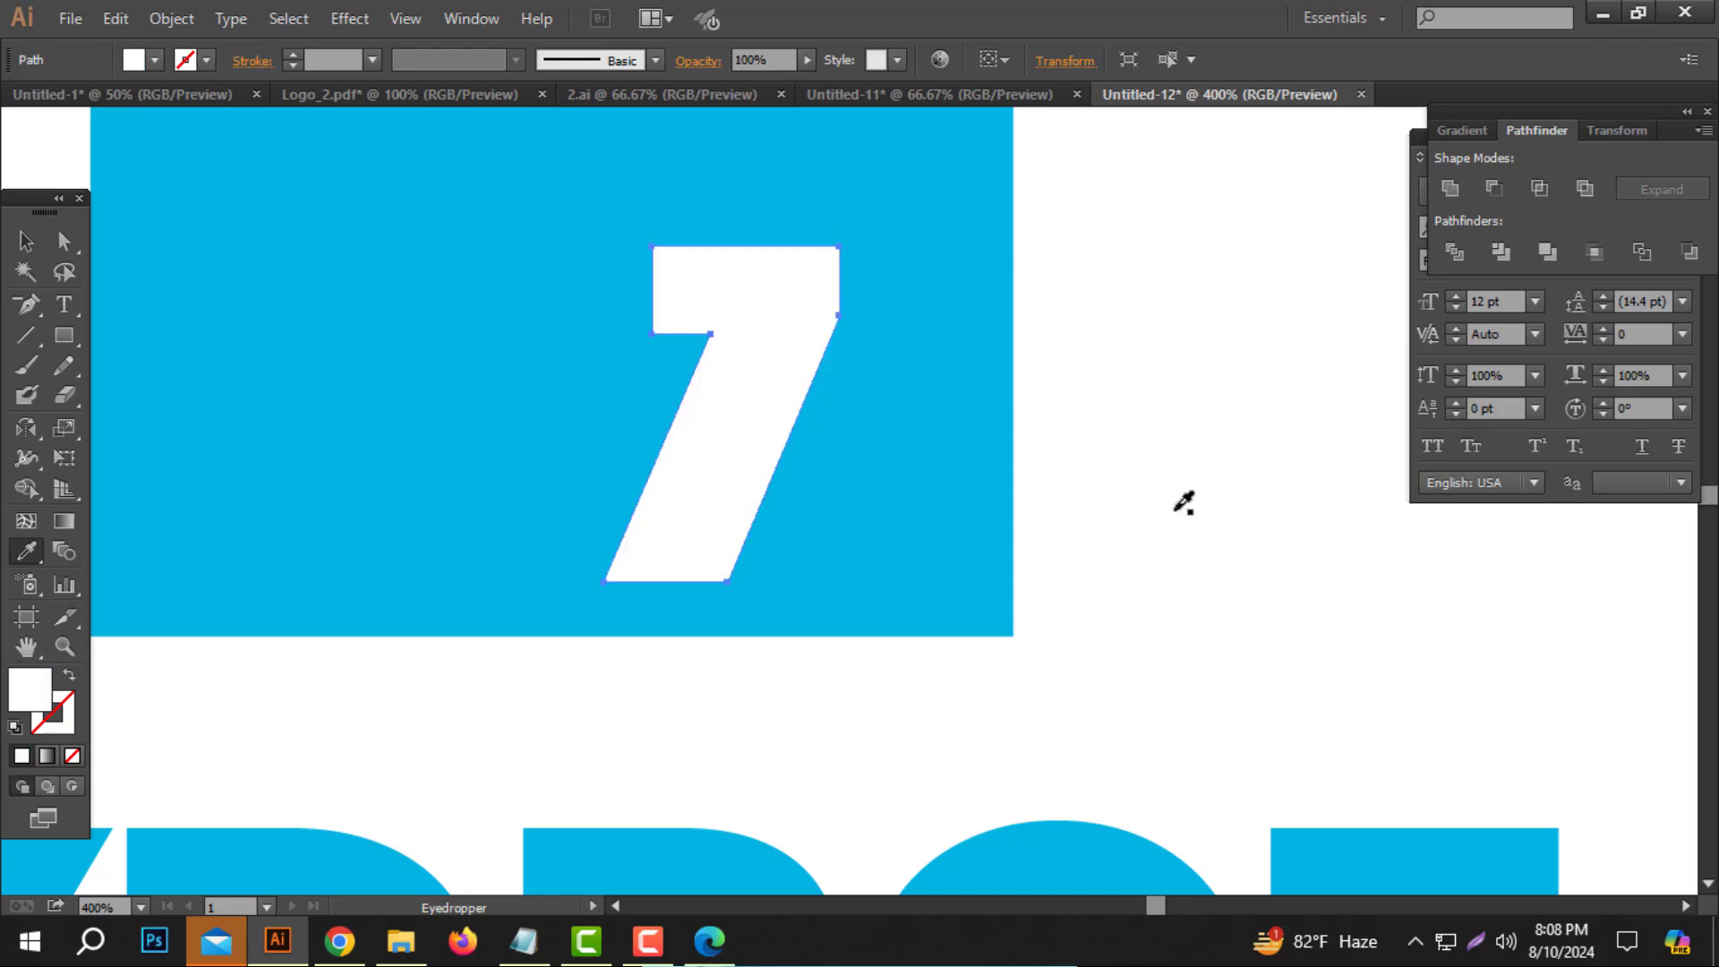
Enlarge the white 7 and position it under the H's crossbar with its foot extending past the lower edge.
{"action": "left_click", "coordinate": [26, 241]}
{"action": "left_click", "coordinate": [731, 498], "text": "ctrl+alt"}
{"action": "left_click", "coordinate": [730, 499], "text": "ctrl+alt"}
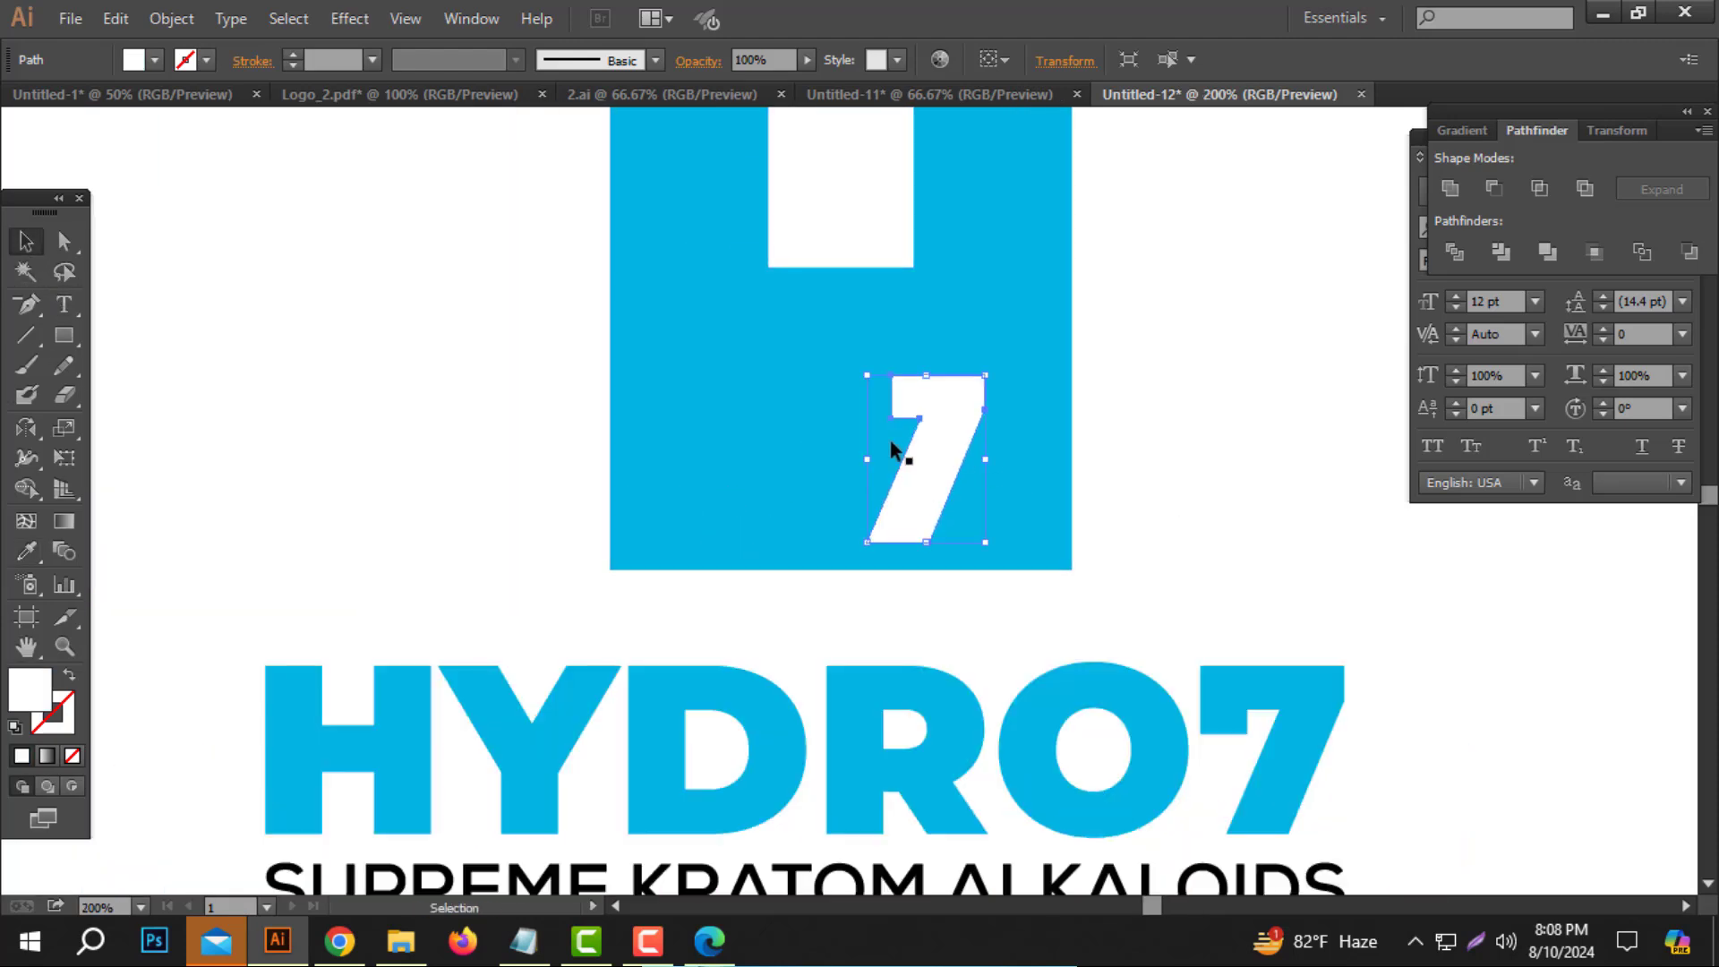
{"action": "left_click_drag", "start_coordinate": [867, 465], "coordinate": [736, 475]}
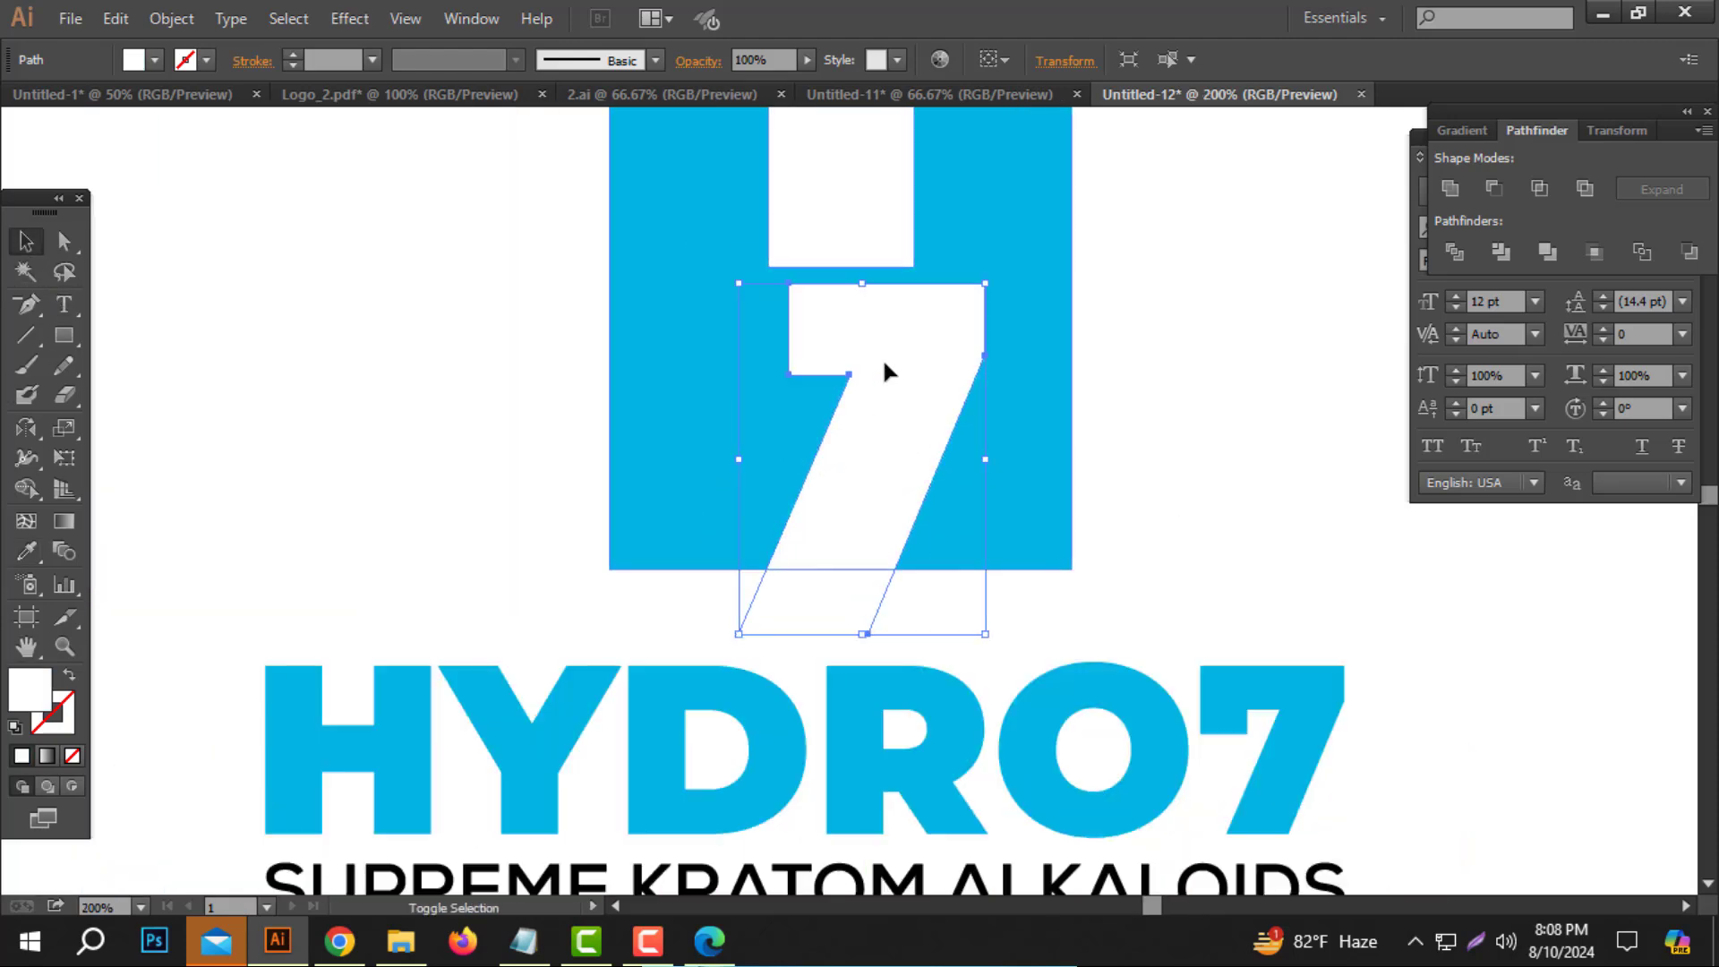
{"action": "left_click_drag", "start_coordinate": [883, 358], "coordinate": [822, 357]}
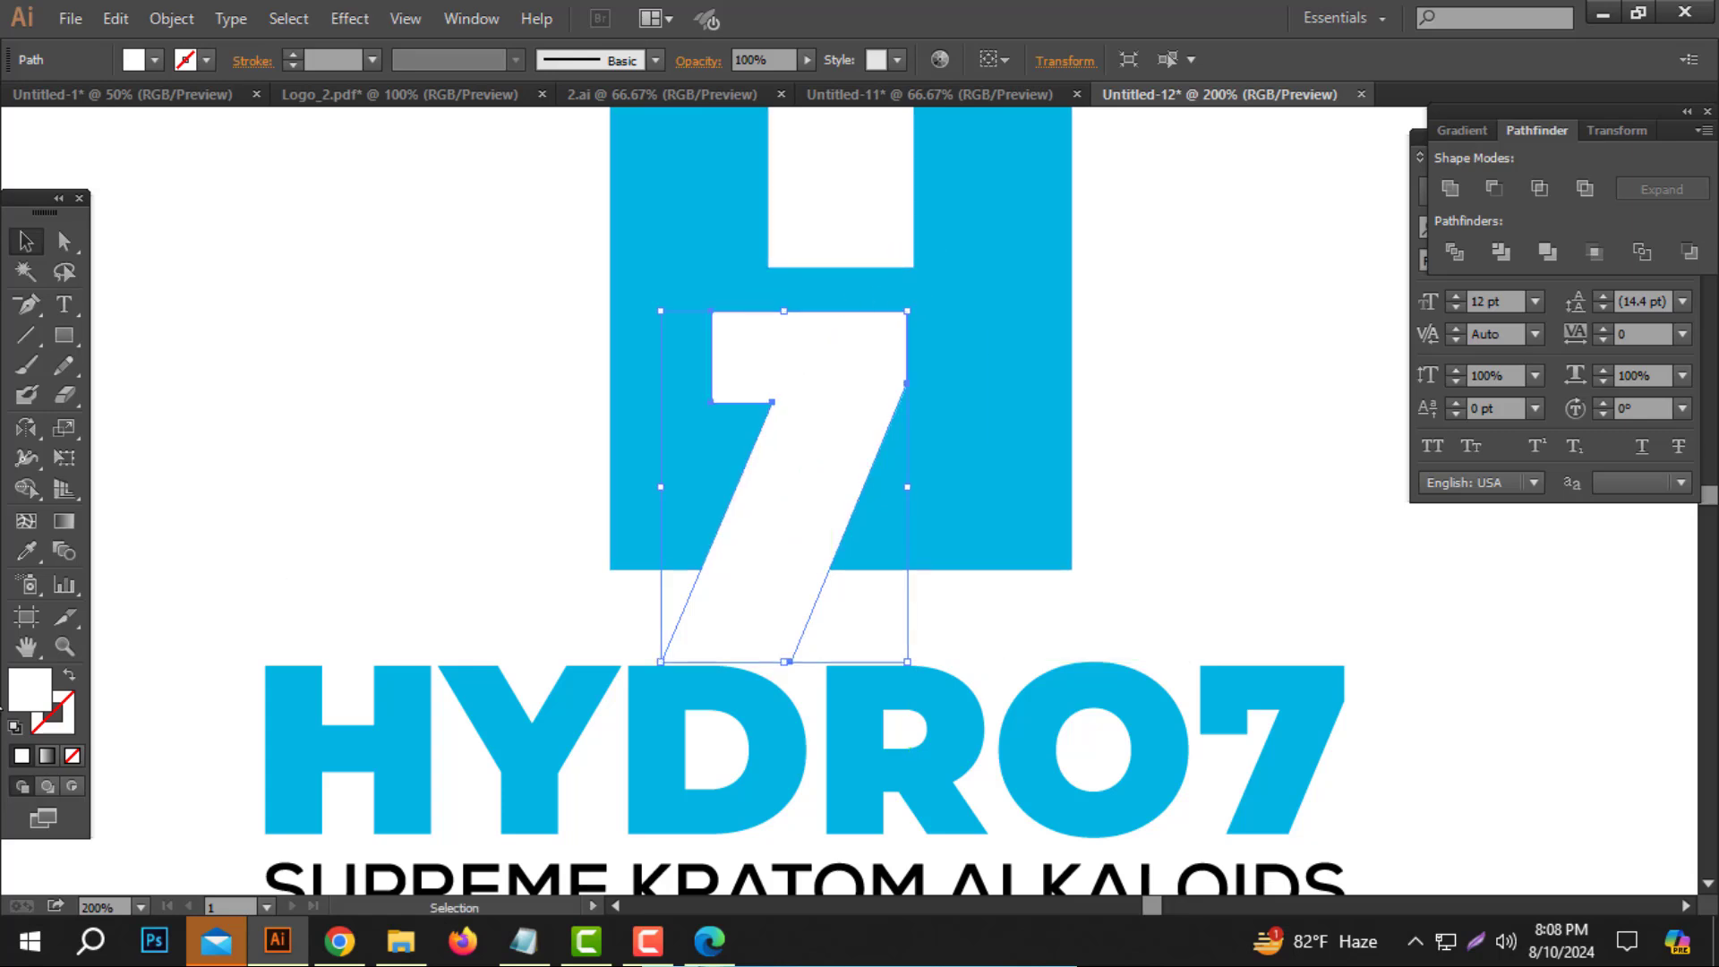
Show the rulers and place vertical guides along both inner edges of the H's upper notch.
{"action": "key", "text": "a"}
{"action": "key", "text": "ctrl+r"}
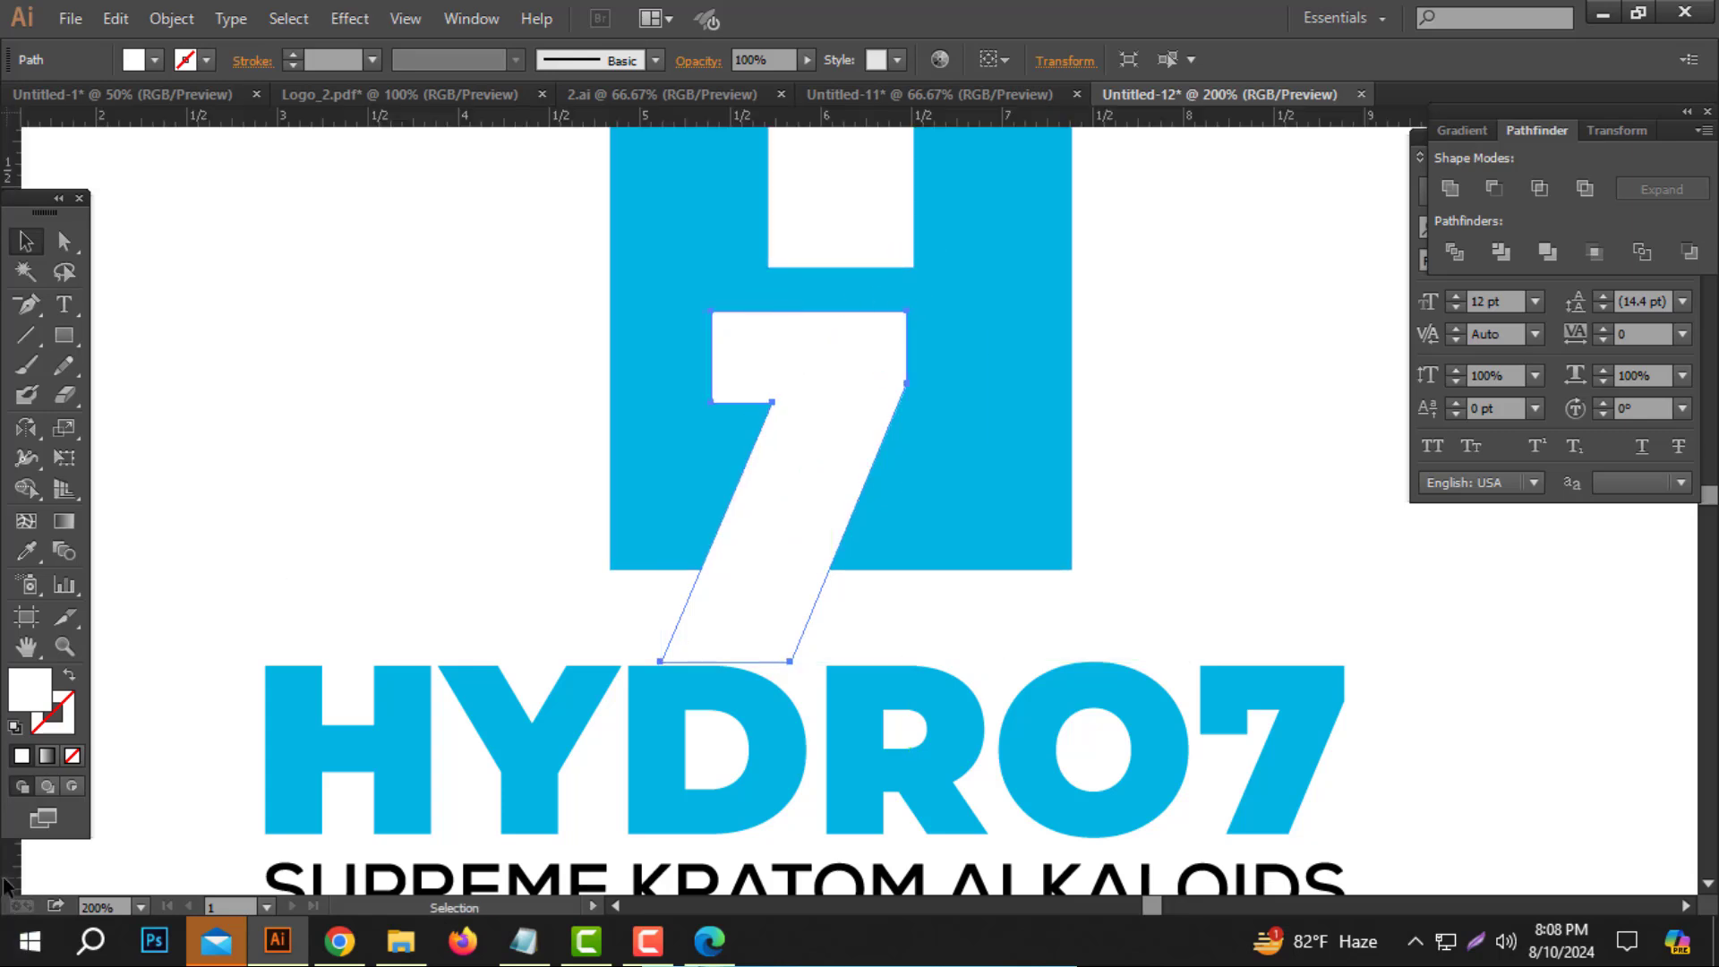
{"action": "left_click_drag", "start_coordinate": [1022, 459], "coordinate": [914, 269]}
{"action": "left_click_drag", "start_coordinate": [229, 771], "coordinate": [768, 269]}
{"action": "key", "text": "ctrl+alt+;"}
Scale and reposition the white 7 so its top bar fits exactly between the two vertical guides.
{"action": "left_click_drag", "start_coordinate": [881, 358], "coordinate": [890, 357]}
{"action": "left_click_drag", "start_coordinate": [796, 313], "coordinate": [867, 398]}
{"action": "left_click", "coordinate": [1102, 389]}
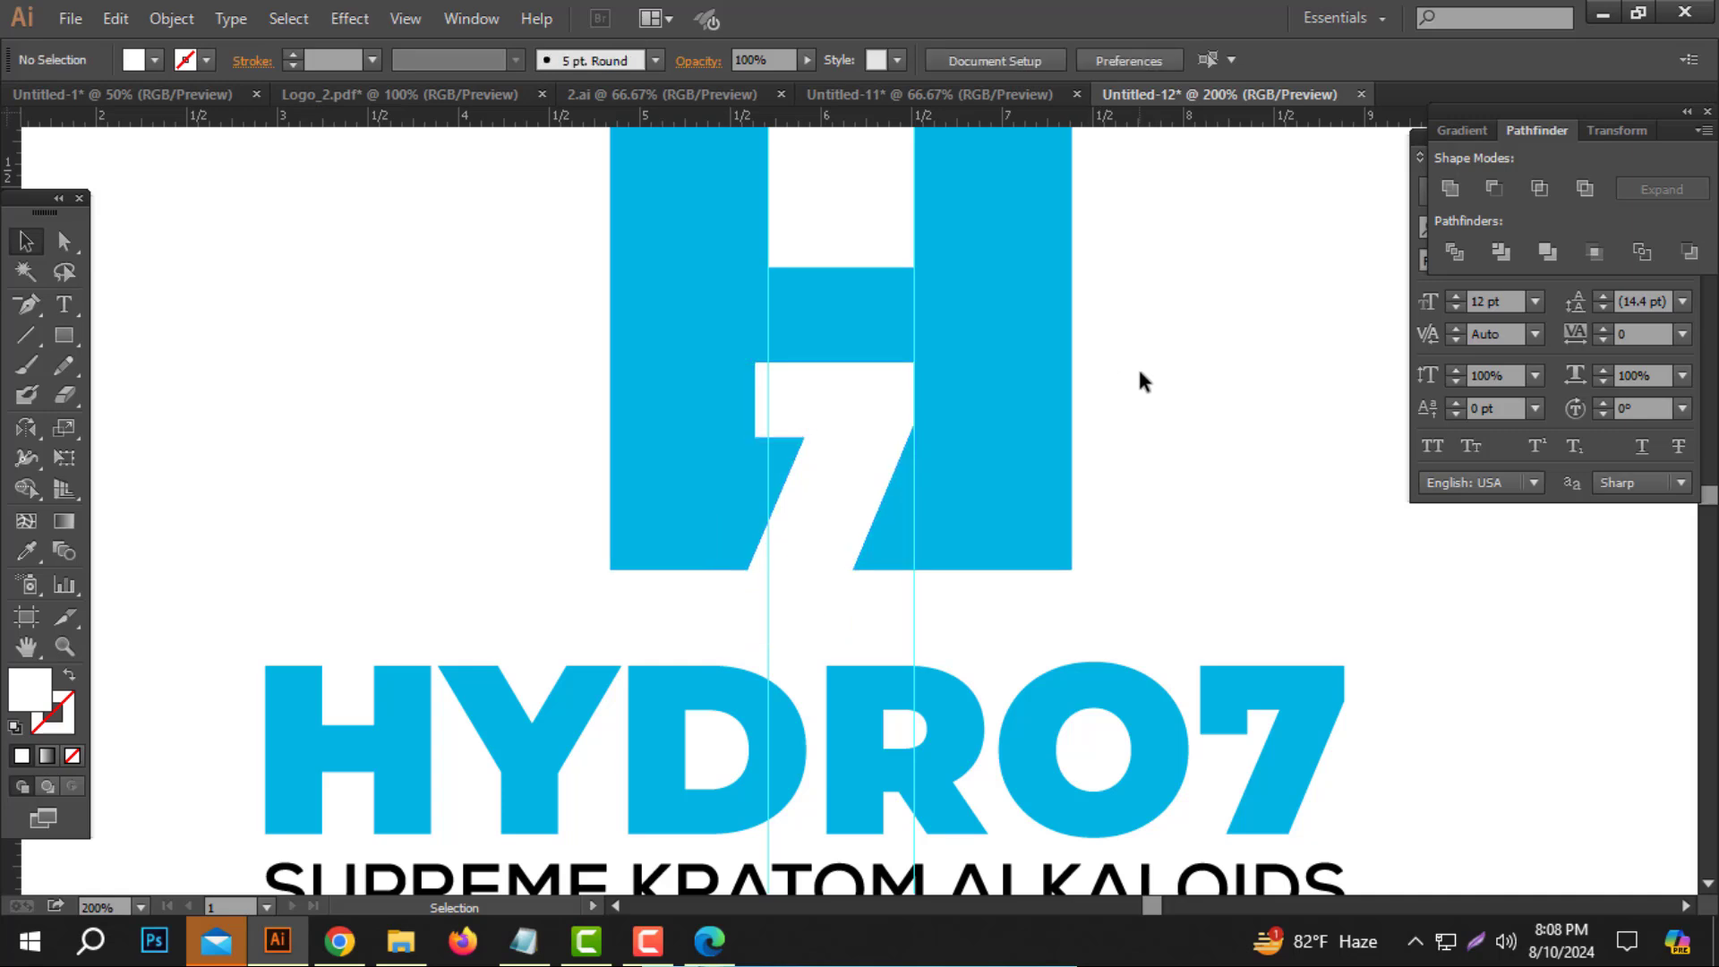
{"action": "left_click", "coordinate": [829, 423]}
{"action": "left_click_drag", "start_coordinate": [716, 506], "coordinate": [732, 503]}
{"action": "left_click", "coordinate": [959, 413]}
{"action": "left_click_drag", "start_coordinate": [862, 416], "coordinate": [865, 398]}
{"action": "left_click", "coordinate": [1263, 412]}
Lock the guides and the blue H shape so that only the white 7 can be edited.
{"action": "left_click", "coordinate": [937, 533], "text": "ctrl+alt"}
{"action": "left_click", "coordinate": [936, 534], "text": "ctrl+alt"}
{"action": "left_click_drag", "start_coordinate": [940, 527], "coordinate": [947, 562]}
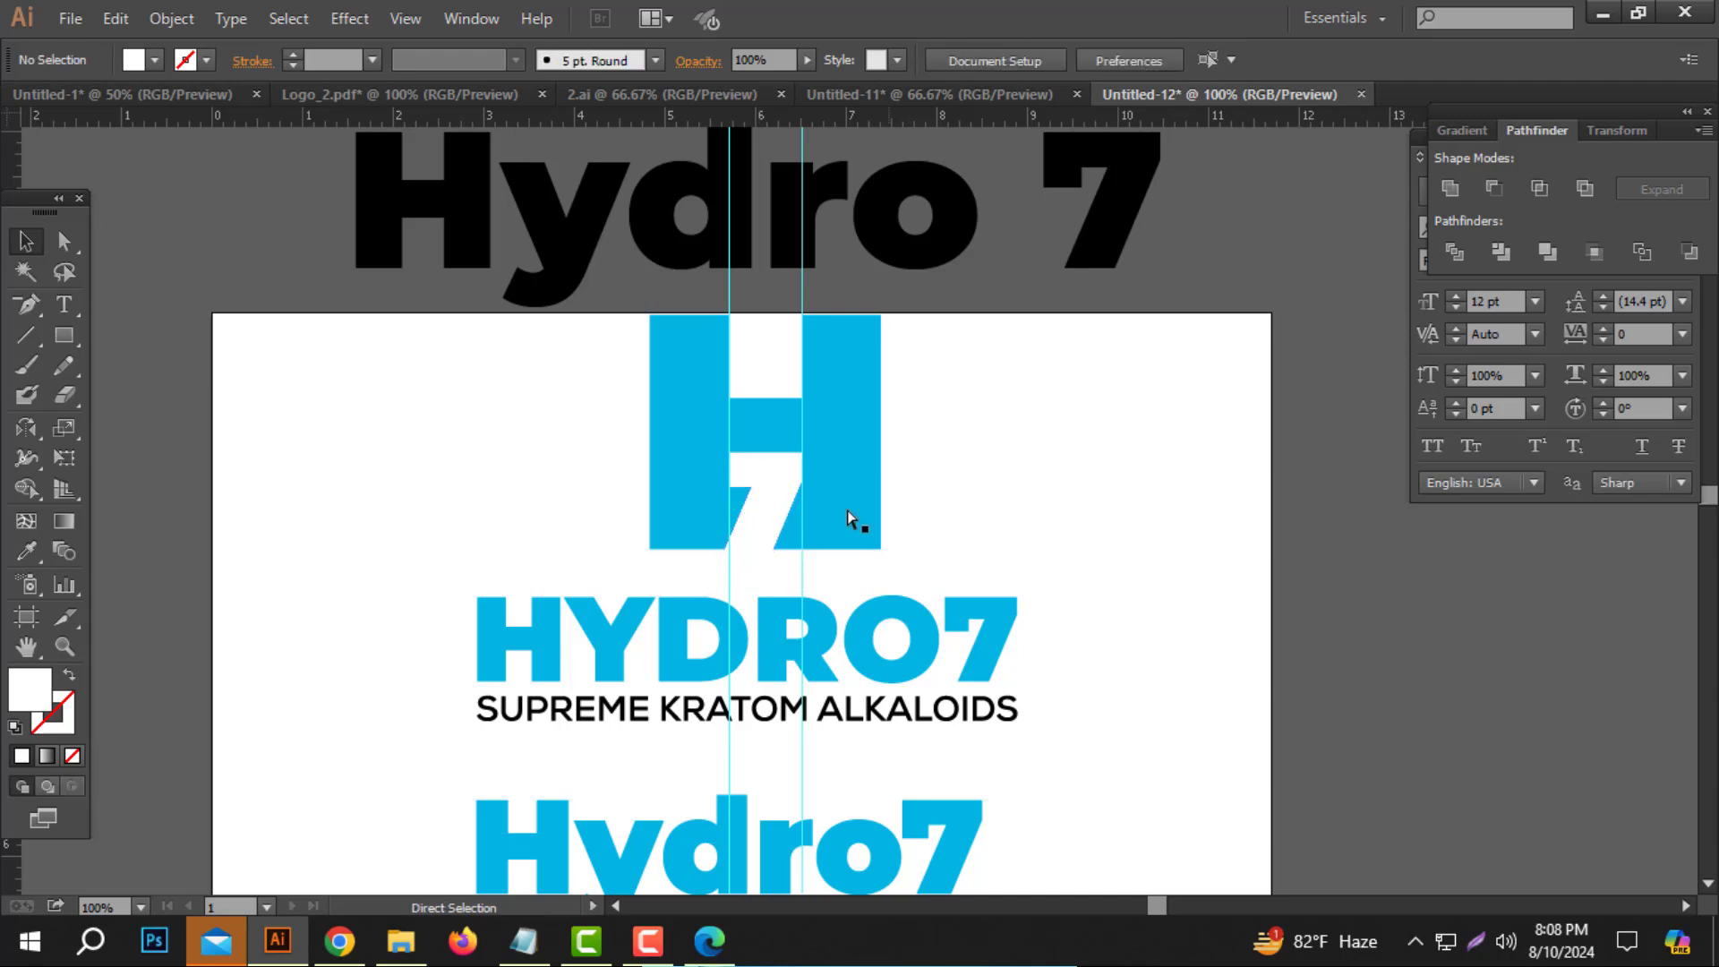
{"action": "key", "text": "ctrl+plus"}
{"action": "left_click", "coordinate": [918, 472], "text": "ctrl"}
{"action": "left_click", "coordinate": [719, 591]}
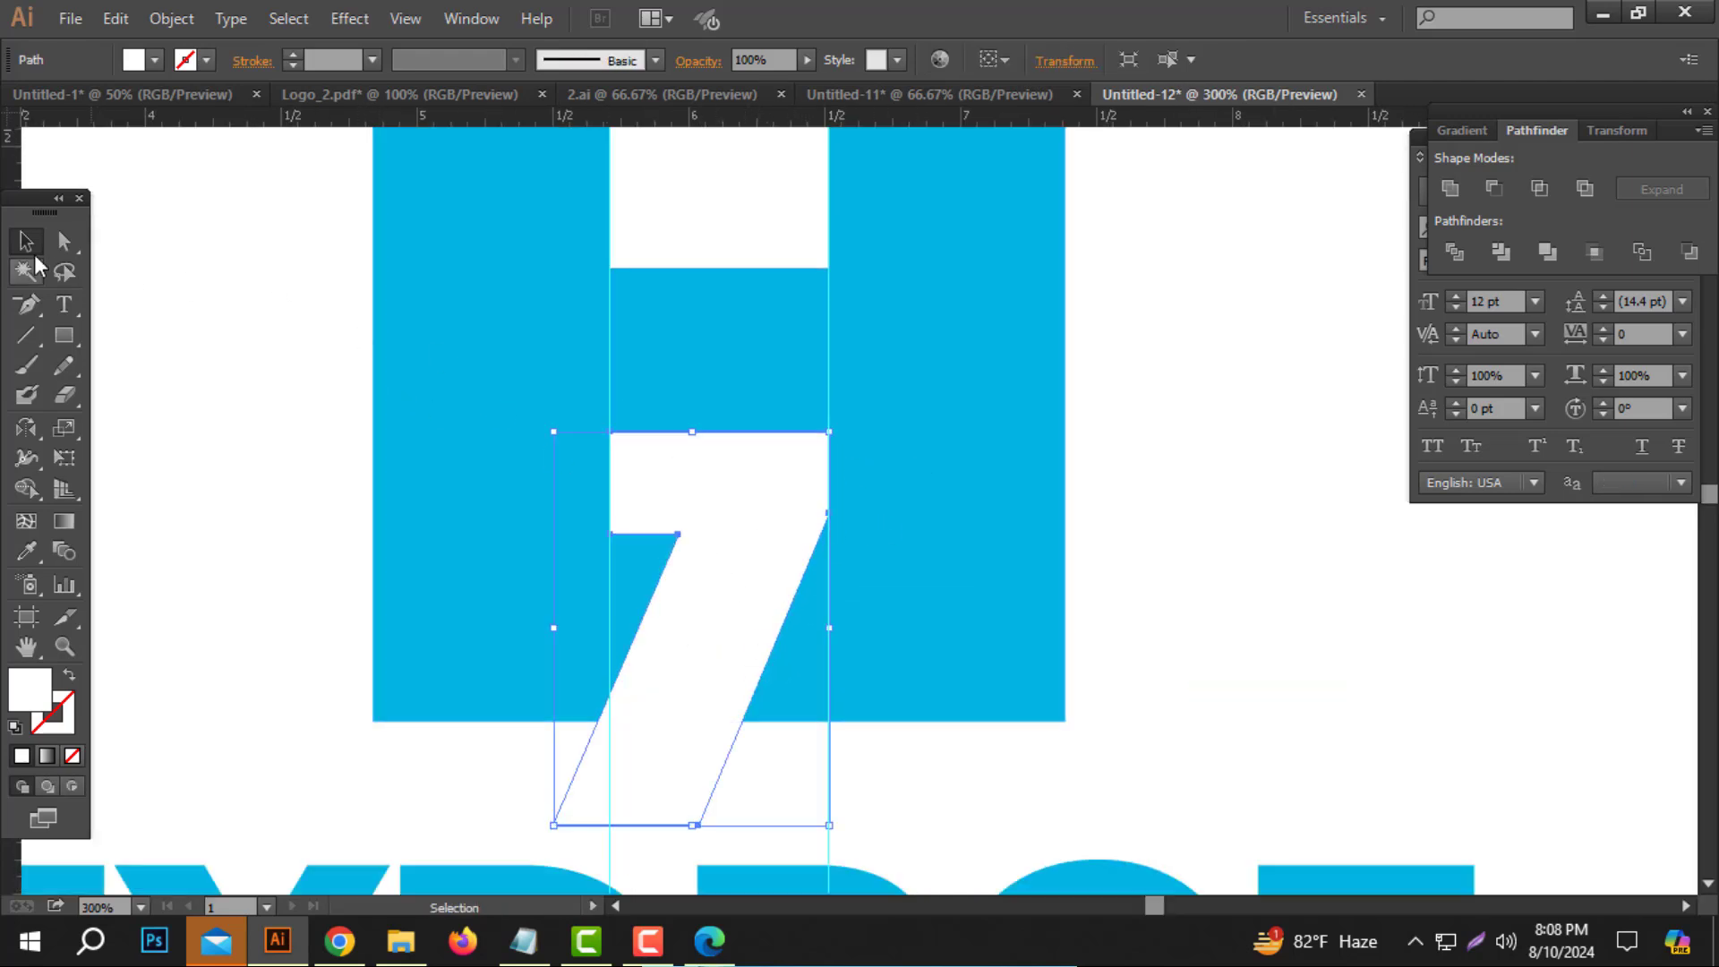
{"action": "left_click", "coordinate": [72, 237]}
{"action": "left_click", "coordinate": [1121, 401]}
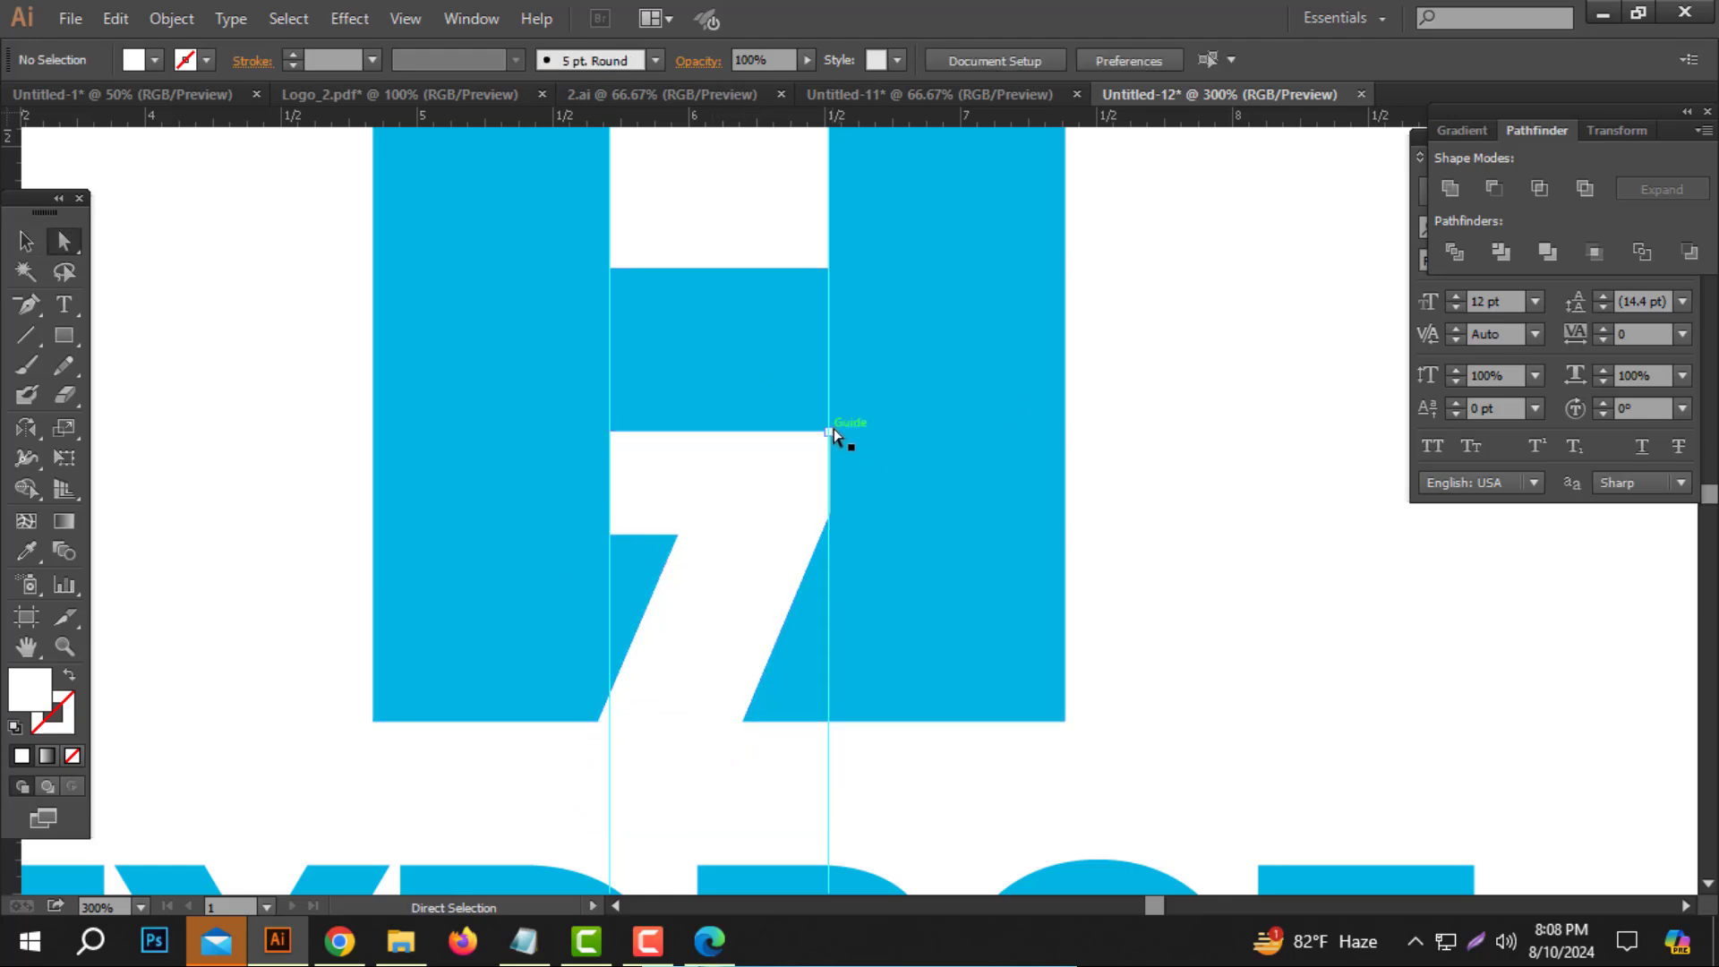
{"action": "mouse_move", "coordinate": [830, 430]}
{"action": "left_mouse_down"}
{"action": "mouse_move", "coordinate": [621, 438]}
{"action": "mouse_move", "coordinate": [830, 432]}
{"action": "left_mouse_up"}
{"action": "right_click", "coordinate": [1188, 348]}
{"action": "left_click", "coordinate": [1248, 573]}
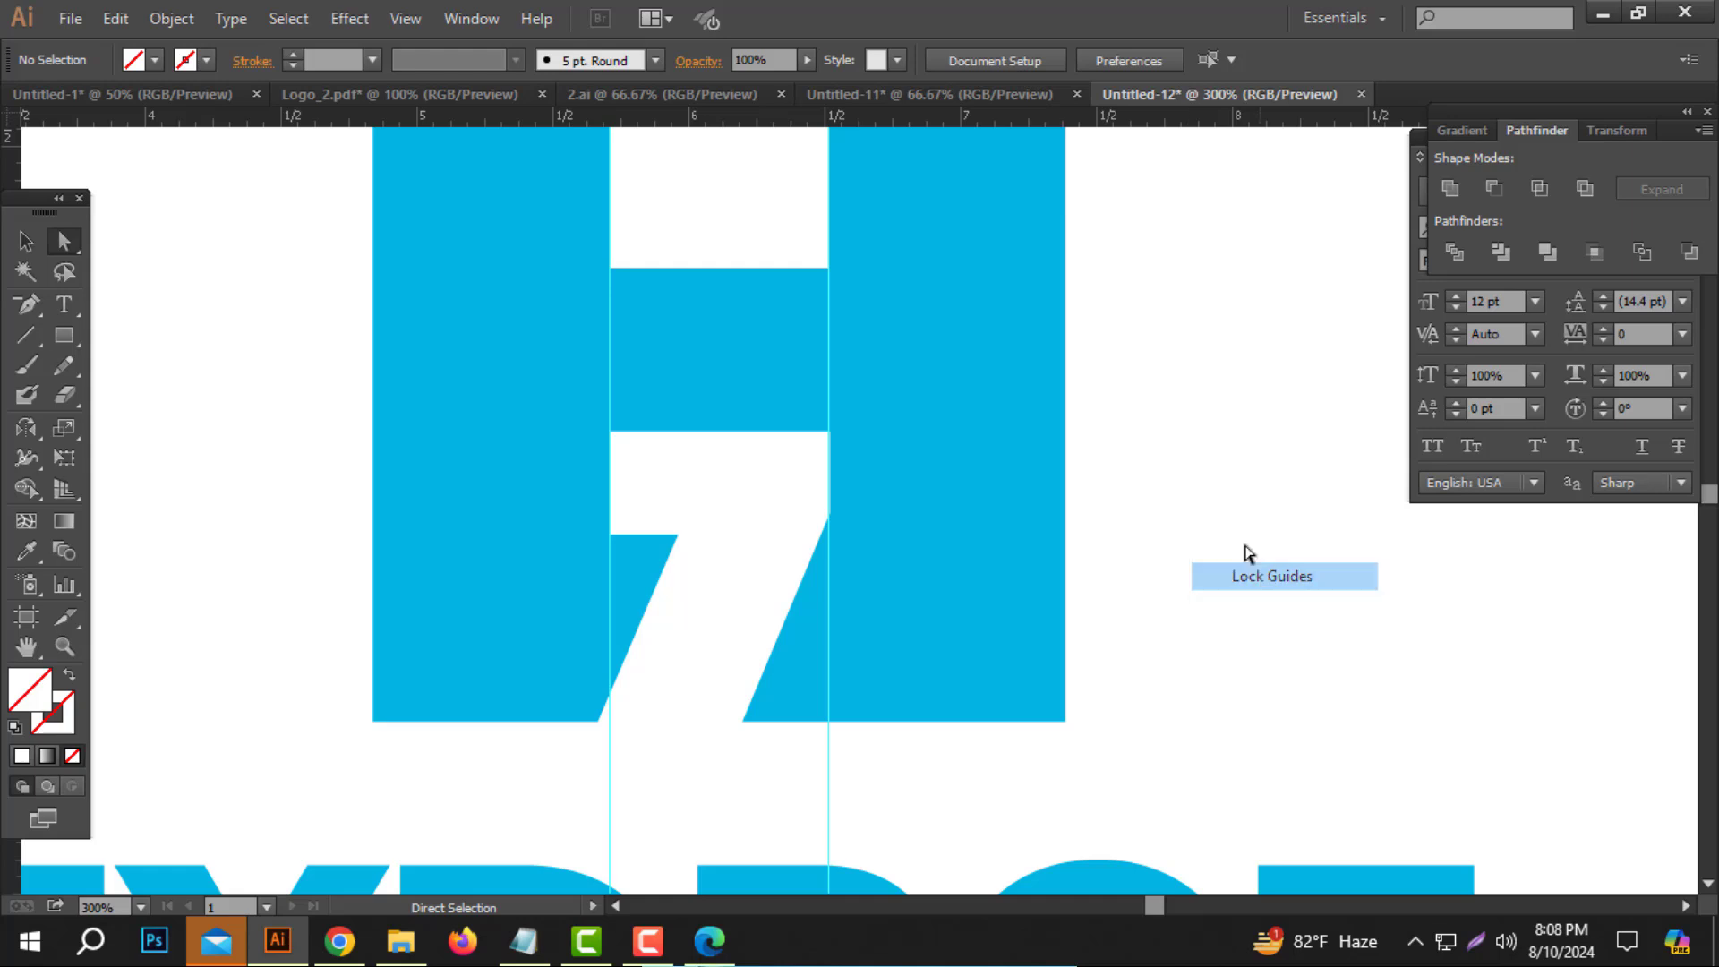
{"action": "left_click", "coordinate": [885, 386]}
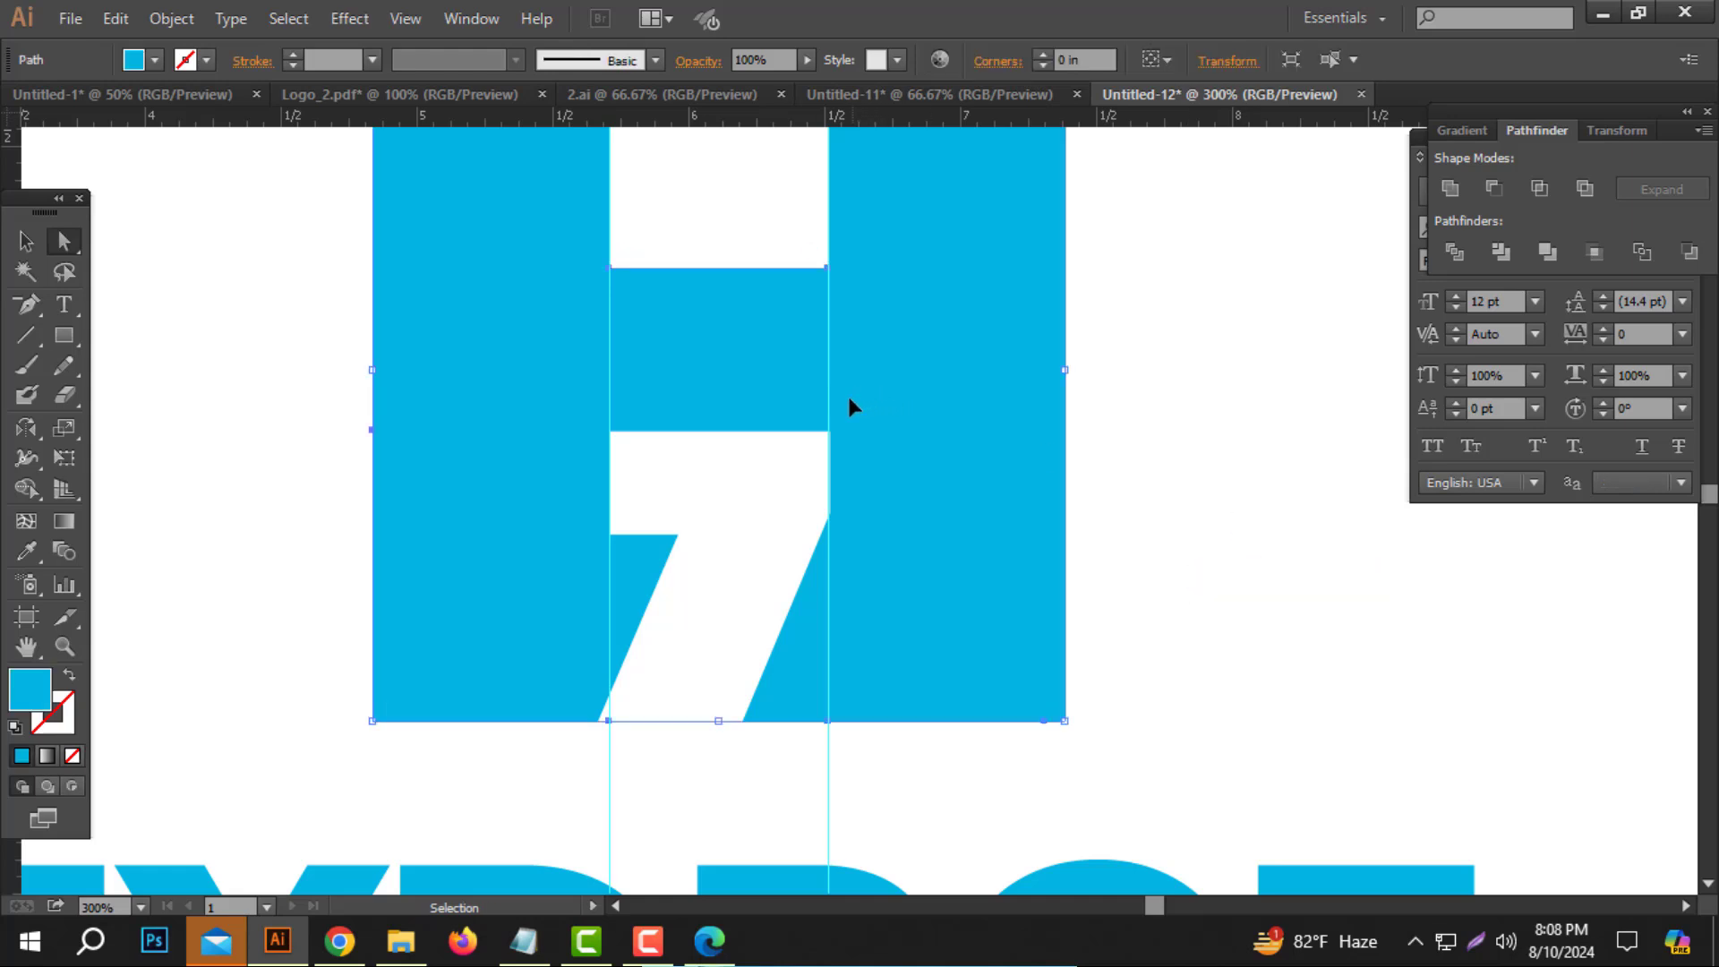
{"action": "key", "text": "ctrl+2"}
Raise the top edge of the white 7 to thicken its bar and narrow the H's crossbar.
{"action": "left_click", "coordinate": [829, 431]}
{"action": "left_click_drag", "start_coordinate": [829, 432], "coordinate": [835, 405]}
{"action": "left_click", "coordinate": [1185, 456]}
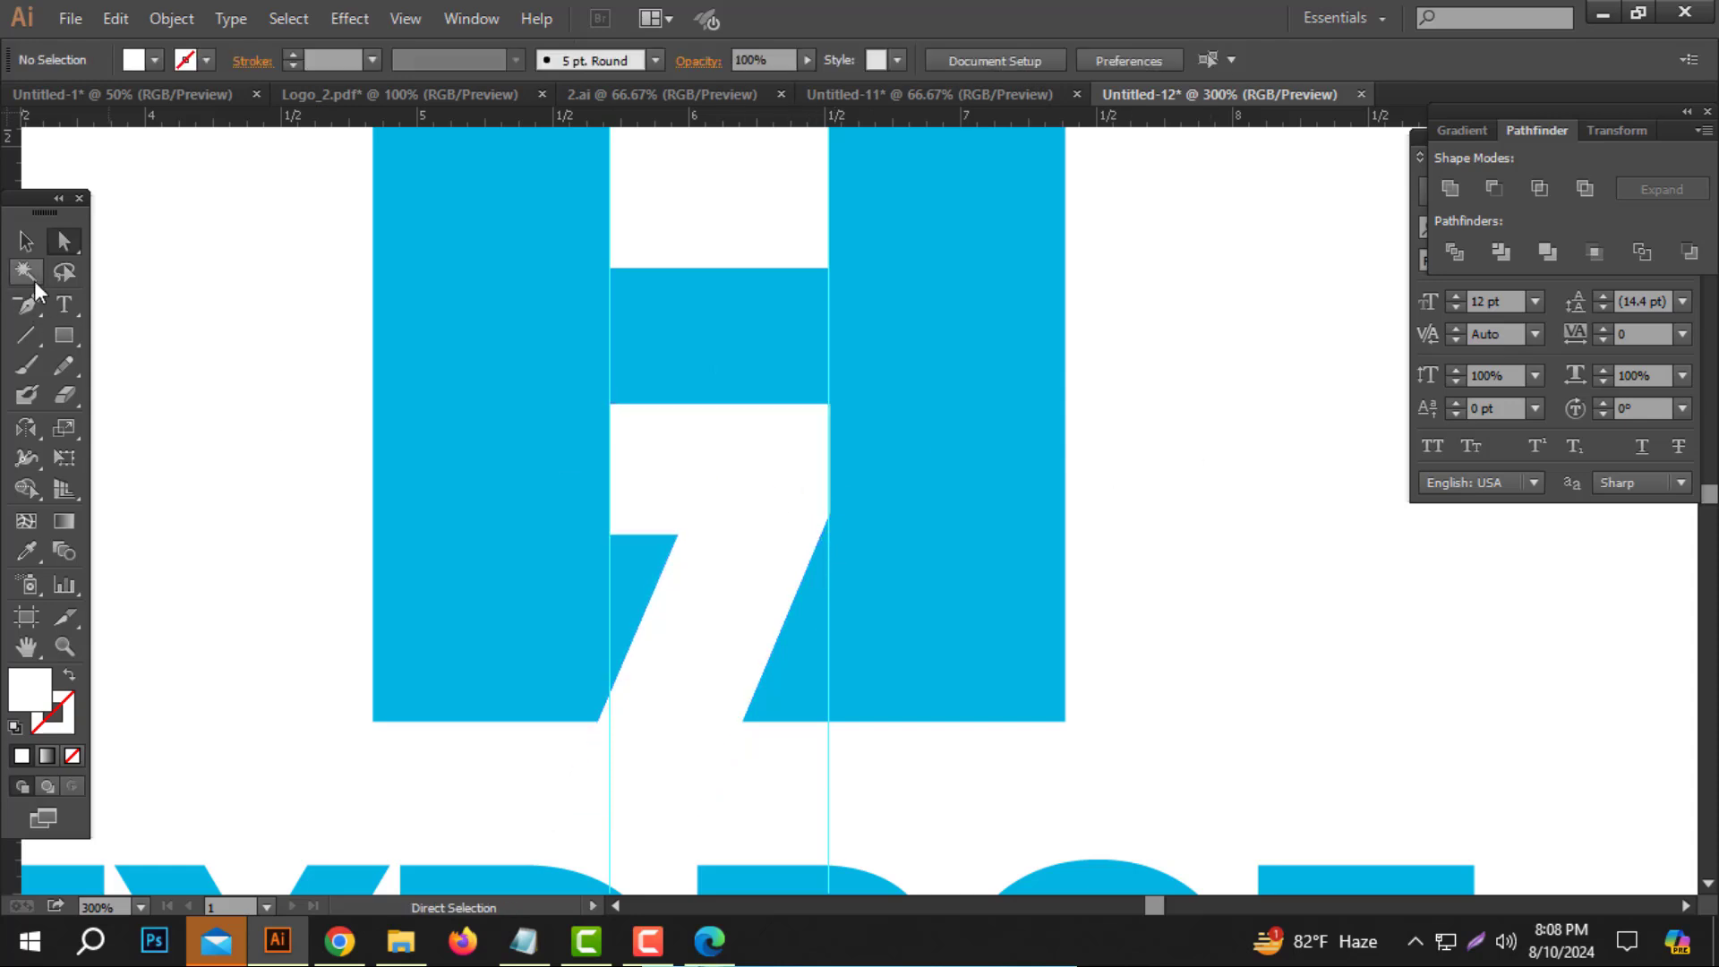
Subtract the white 7 from the blue H with Minus Front.
{"action": "left_click", "coordinate": [845, 513], "text": "alt"}
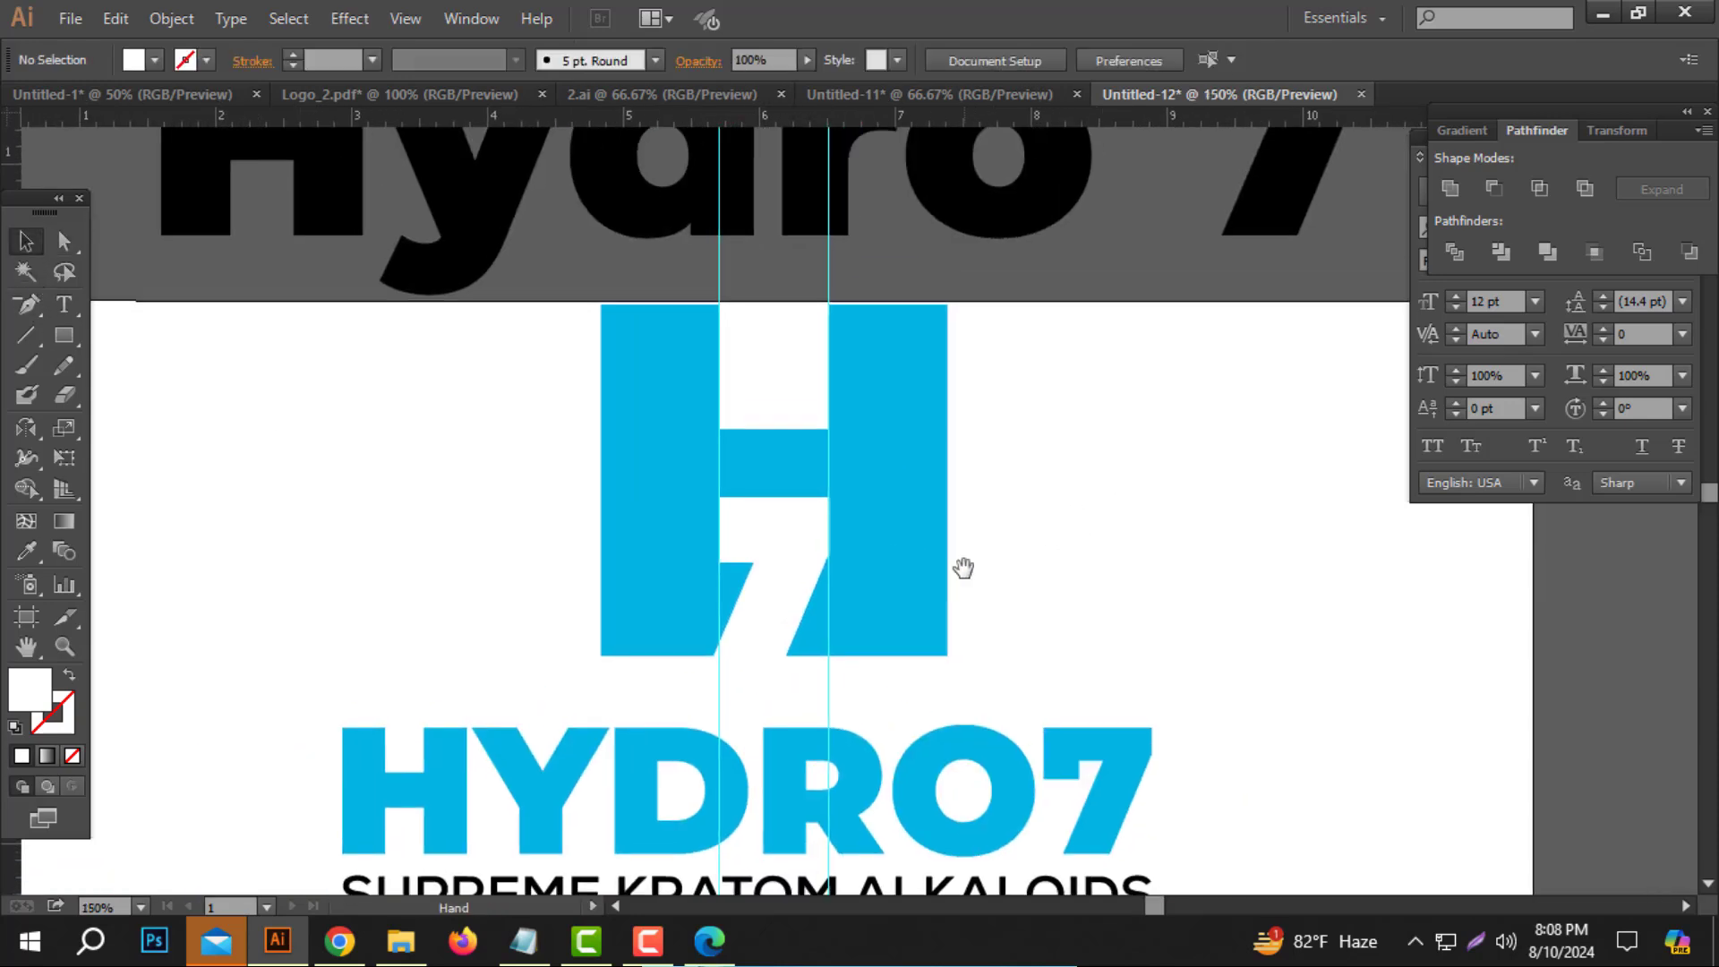
{"action": "left_click", "coordinate": [924, 536]}
{"action": "left_click", "coordinate": [1078, 453]}
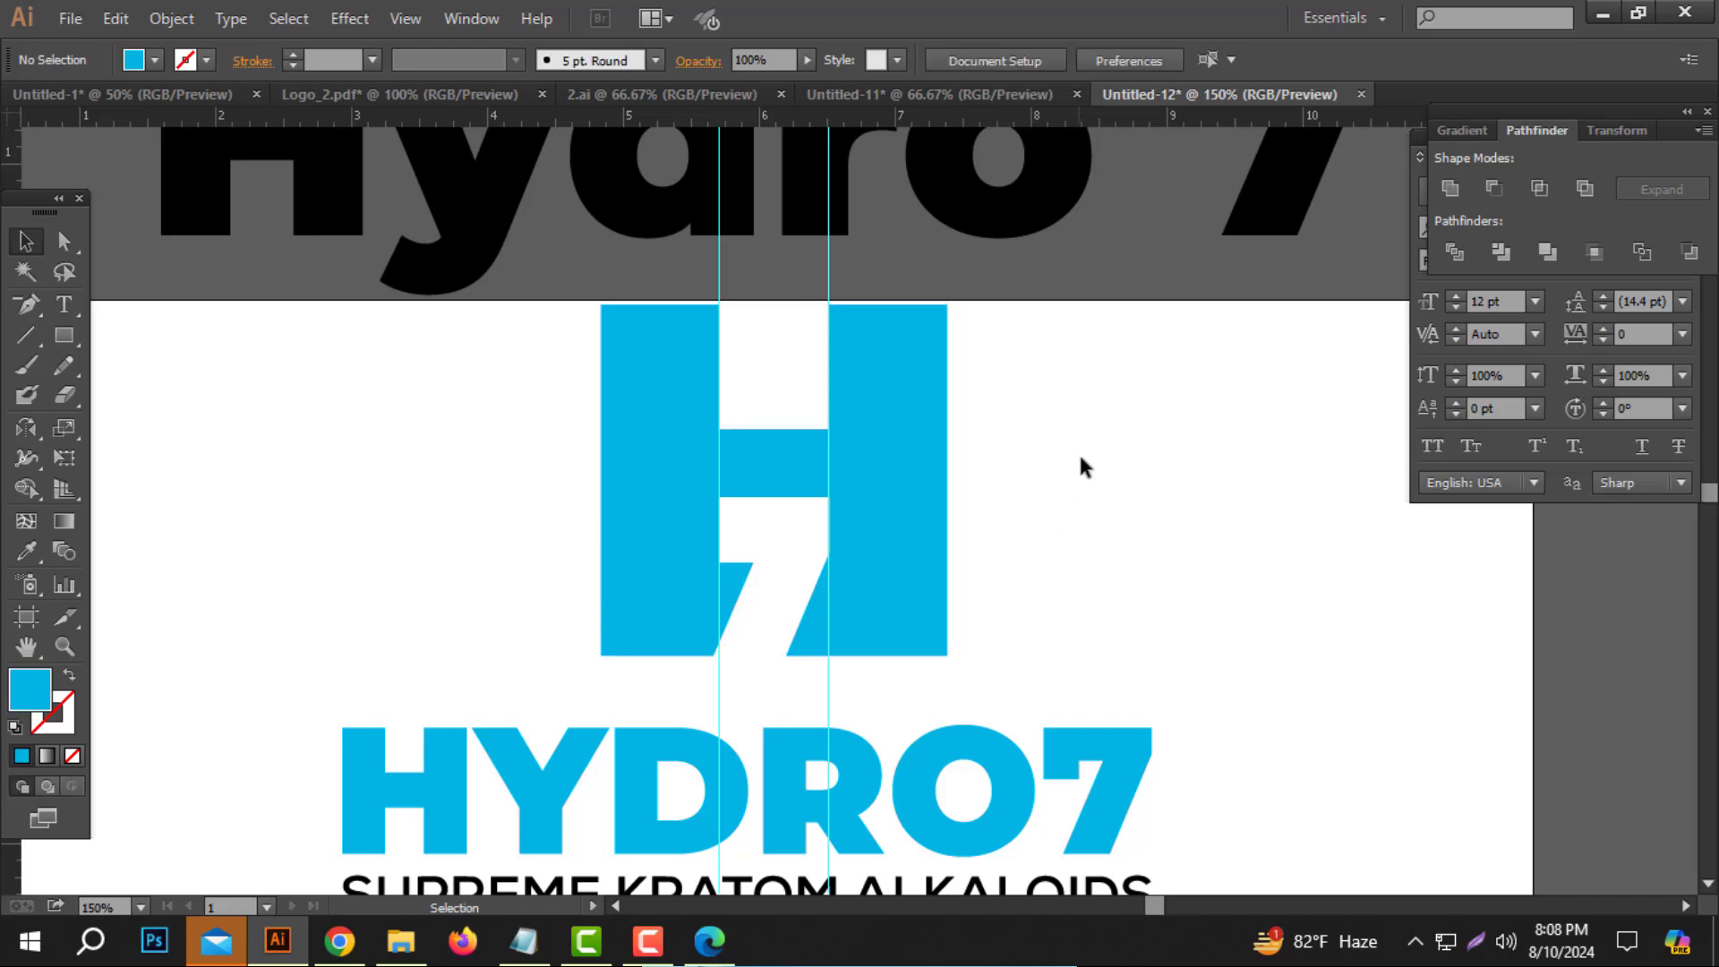
{"action": "left_click_drag", "start_coordinate": [1078, 453], "coordinate": [585, 570]}
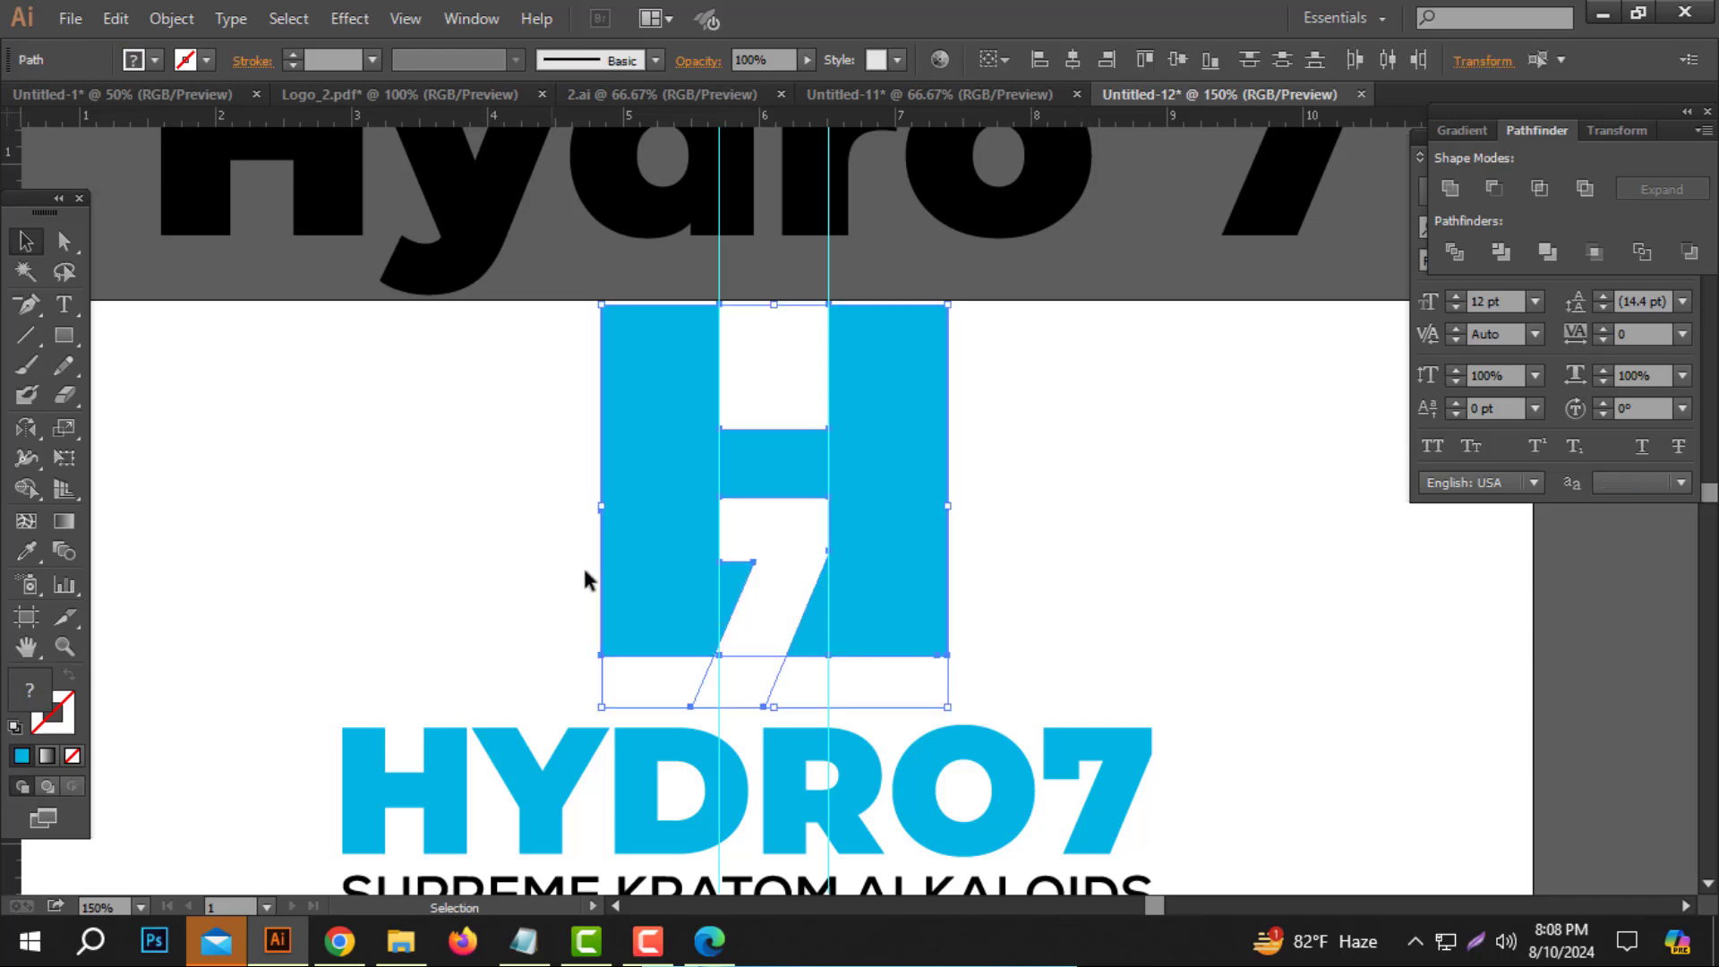
{"action": "left_click", "coordinate": [1493, 188]}
{"action": "left_click", "coordinate": [1072, 495]}
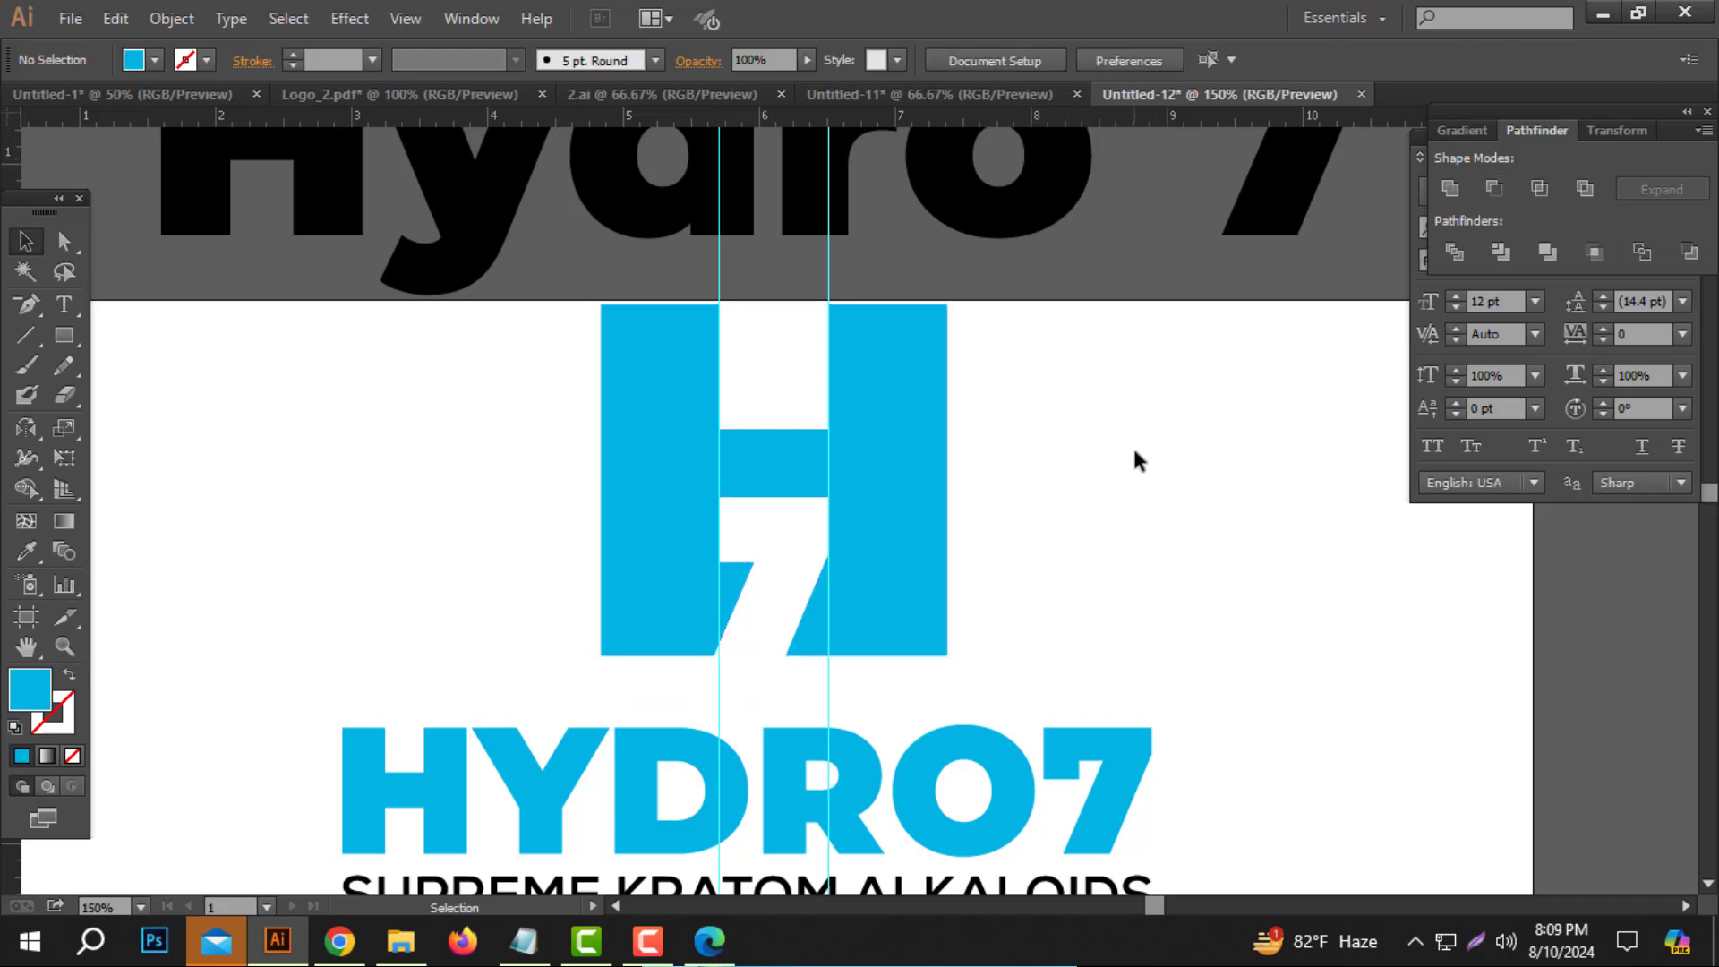
Unlock the guides and delete both vertical guides.
{"action": "left_click", "coordinate": [875, 480]}
{"action": "right_click", "coordinate": [1217, 391]}
{"action": "left_click", "coordinate": [1093, 422]}
{"action": "right_click", "coordinate": [1101, 405]}
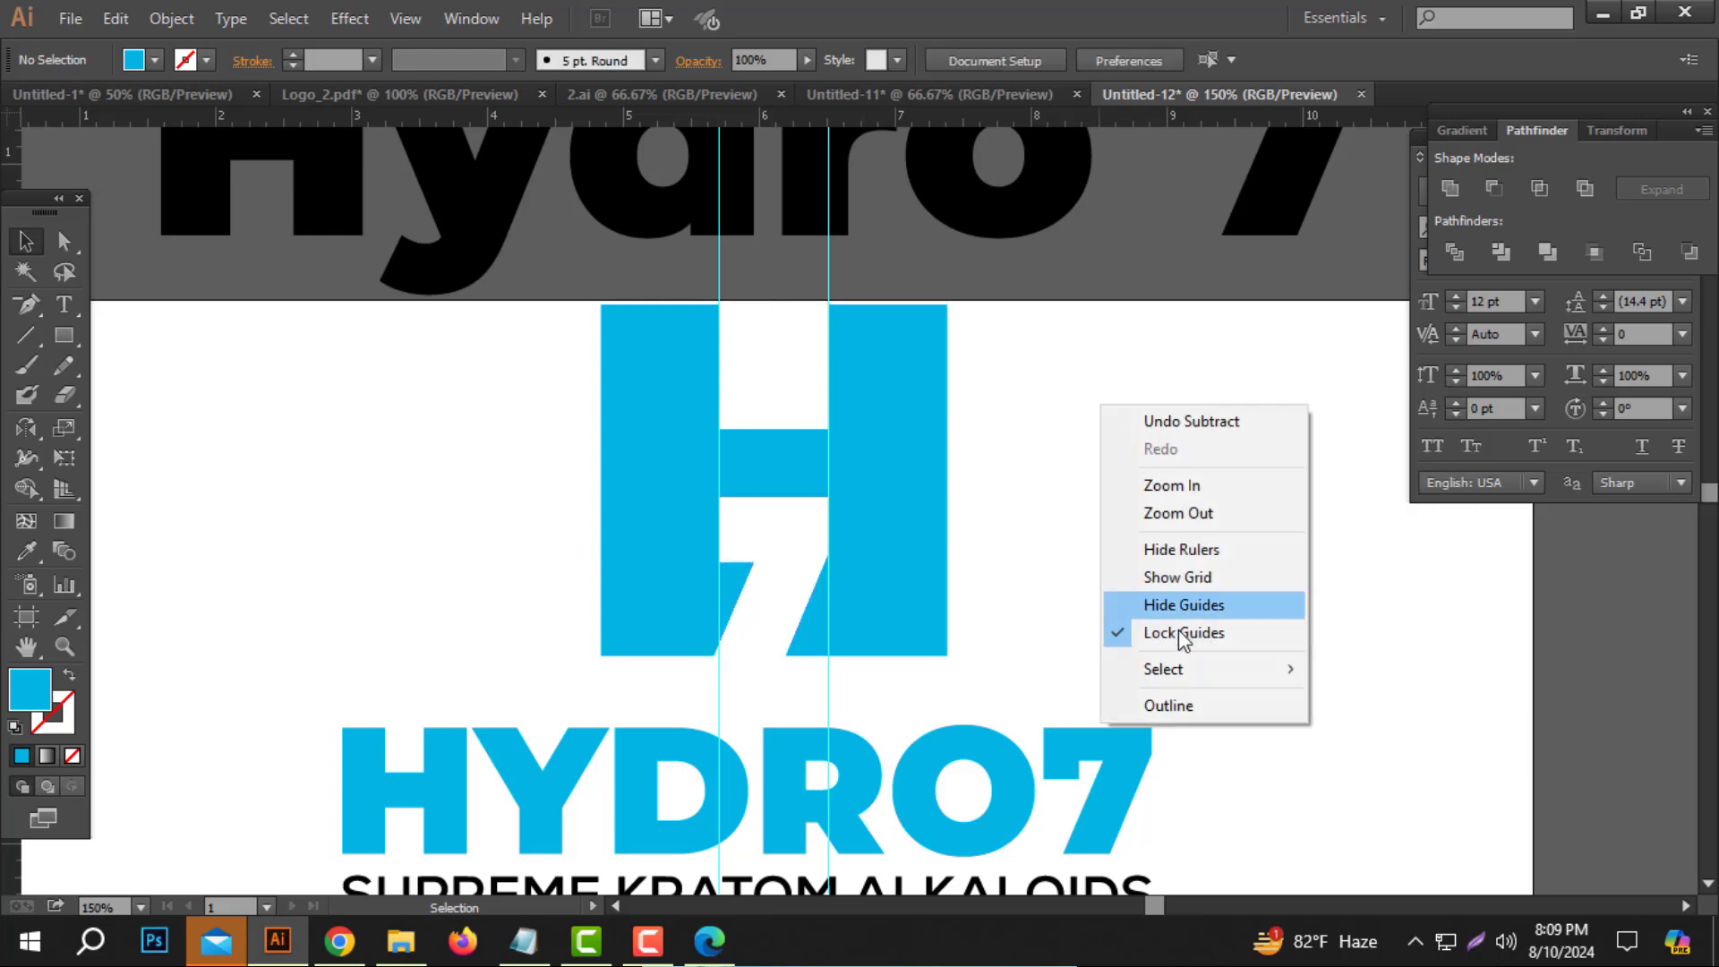
{"action": "left_click", "coordinate": [1178, 630]}
{"action": "left_click_drag", "start_coordinate": [899, 690], "coordinate": [624, 662]}
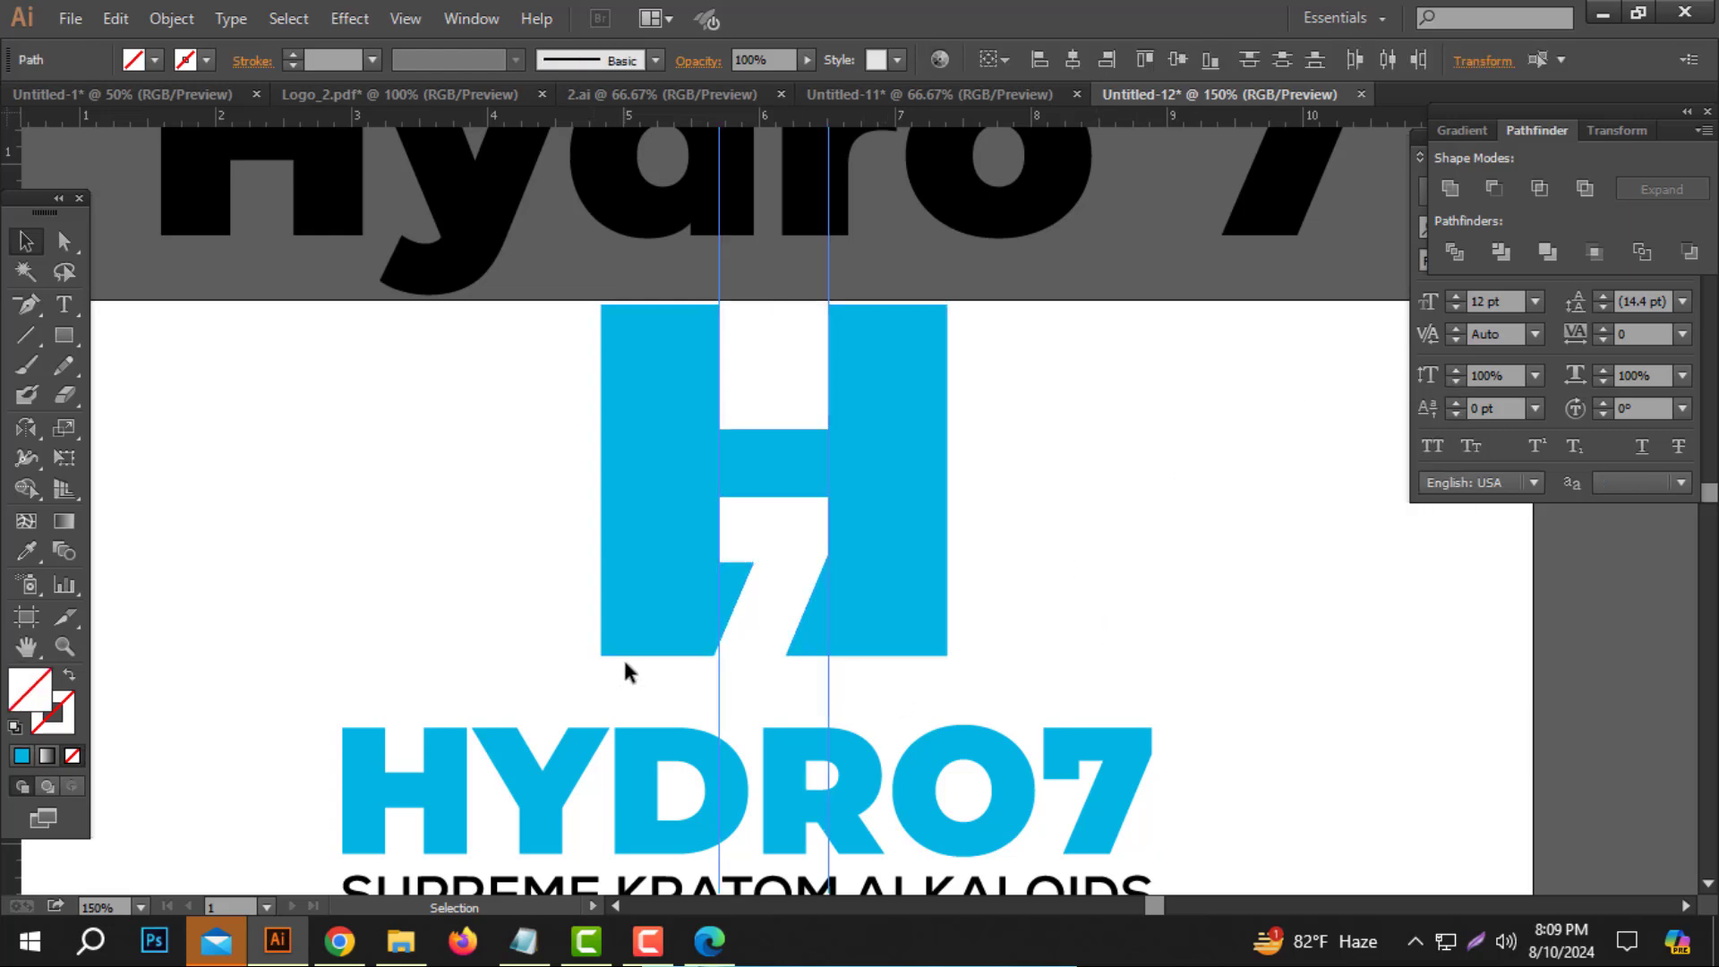
{"action": "key", "text": "Delete"}
Examine the H icon with its cut-out 7, both next to the two logo versions and up close.
{"action": "left_click", "coordinate": [1004, 600], "text": "ctrl+alt"}
{"action": "left_click", "coordinate": [1005, 600], "text": "ctrl+alt"}
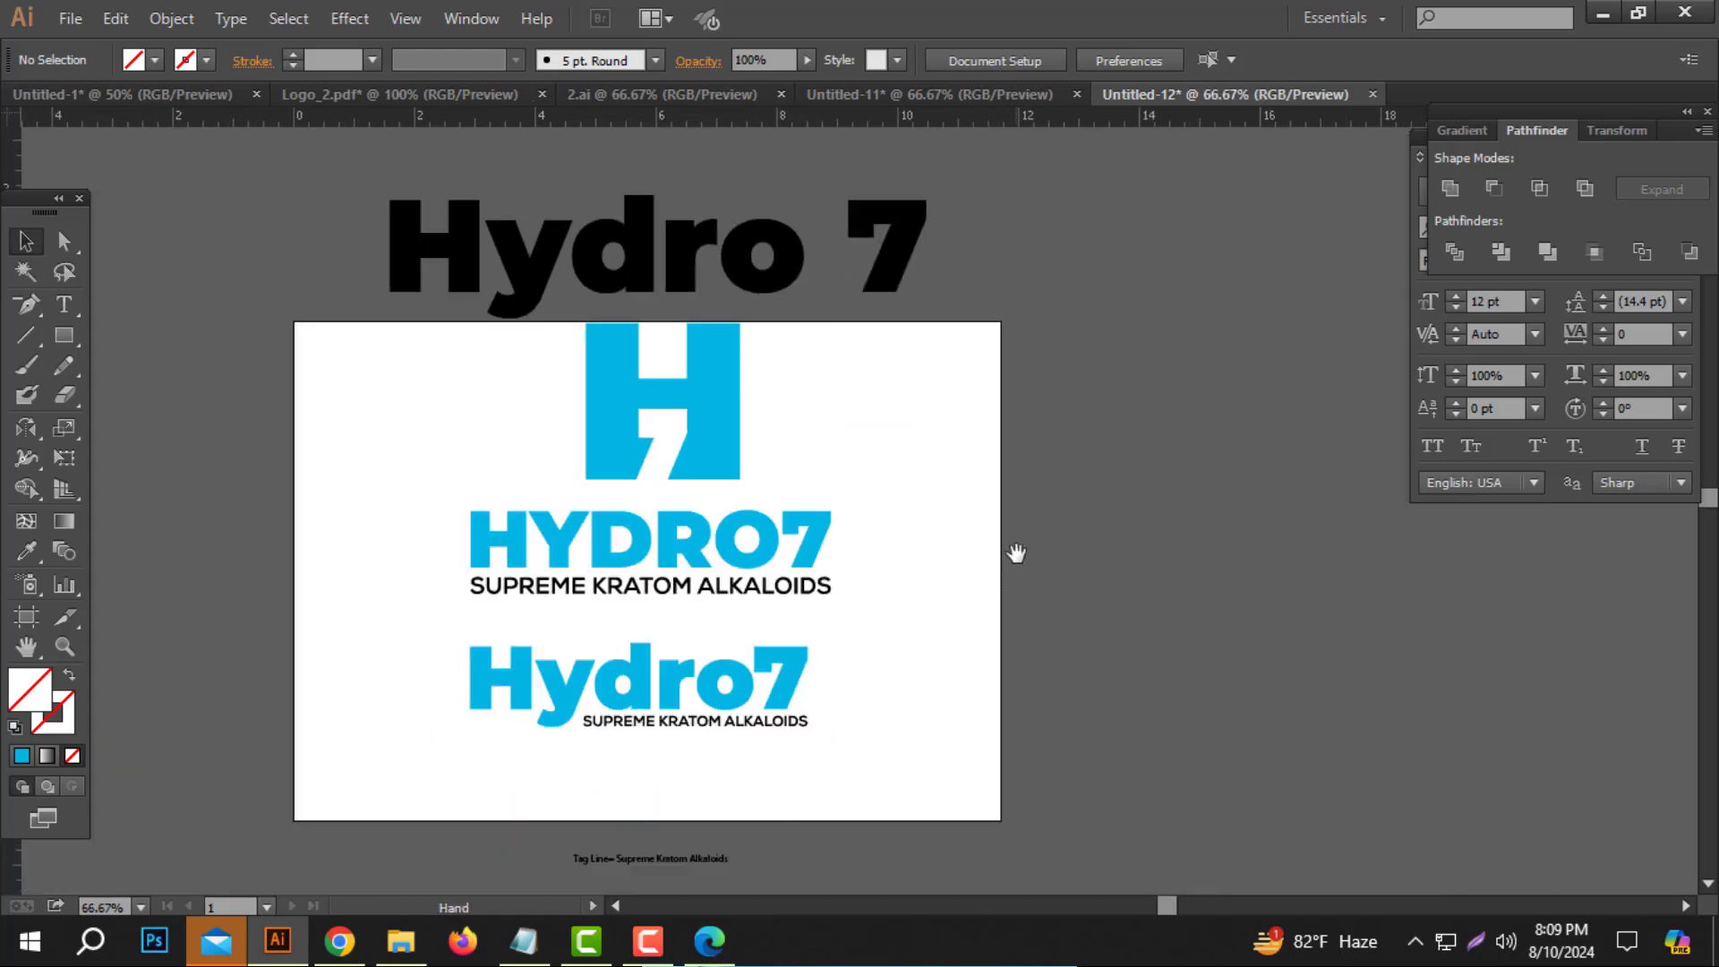
{"action": "left_click", "coordinate": [802, 524], "text": "ctrl"}
{"action": "left_click", "coordinate": [801, 524], "text": "ctrl"}
{"action": "left_click_drag", "start_coordinate": [797, 359], "coordinate": [804, 510]}
{"action": "left_click_drag", "start_coordinate": [819, 449], "coordinate": [798, 813]}
{"action": "left_click", "coordinate": [841, 400], "text": "ctrl+alt"}
{"action": "left_click", "coordinate": [842, 400], "text": "ctrl+alt"}
{"action": "left_click", "coordinate": [840, 403], "text": "ctrl+alt"}
{"action": "left_click", "coordinate": [839, 408], "text": "ctrl+alt"}
{"action": "left_click_drag", "start_coordinate": [751, 409], "coordinate": [758, 504]}
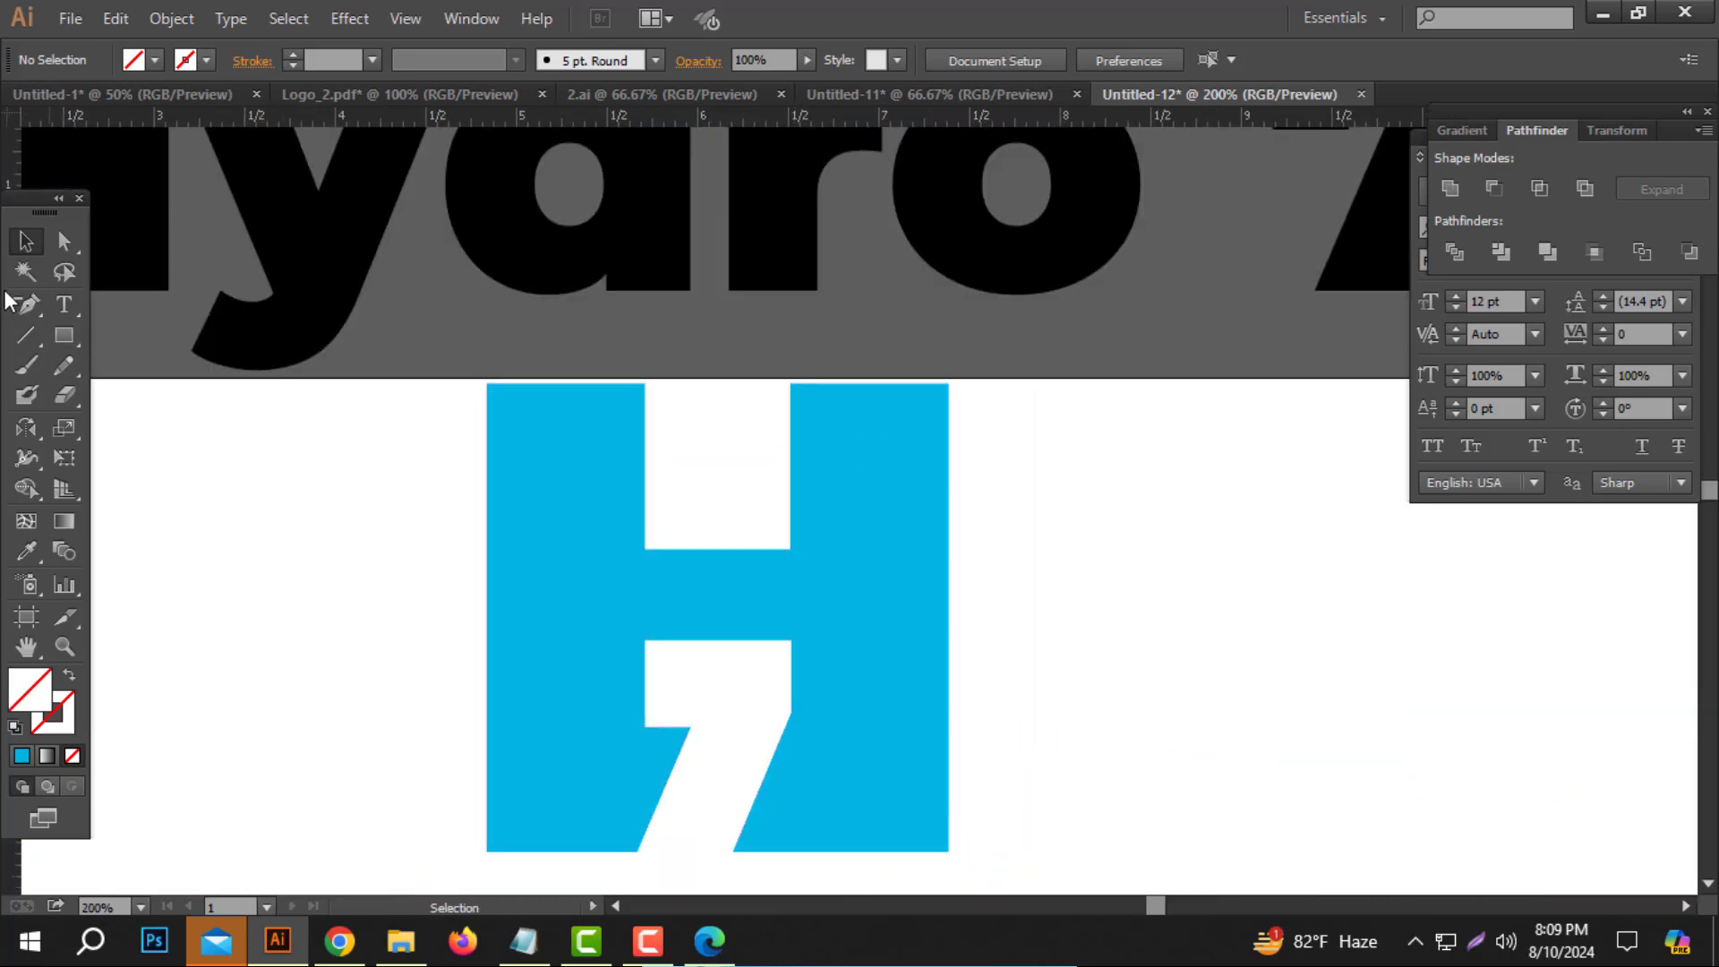
Raise the bottom edge of the H's upper notch by about 0.12 in to thicken the crossbar from above.
{"action": "left_click", "coordinate": [71, 251]}
{"action": "left_click_drag", "start_coordinate": [607, 571], "coordinate": [605, 573]}
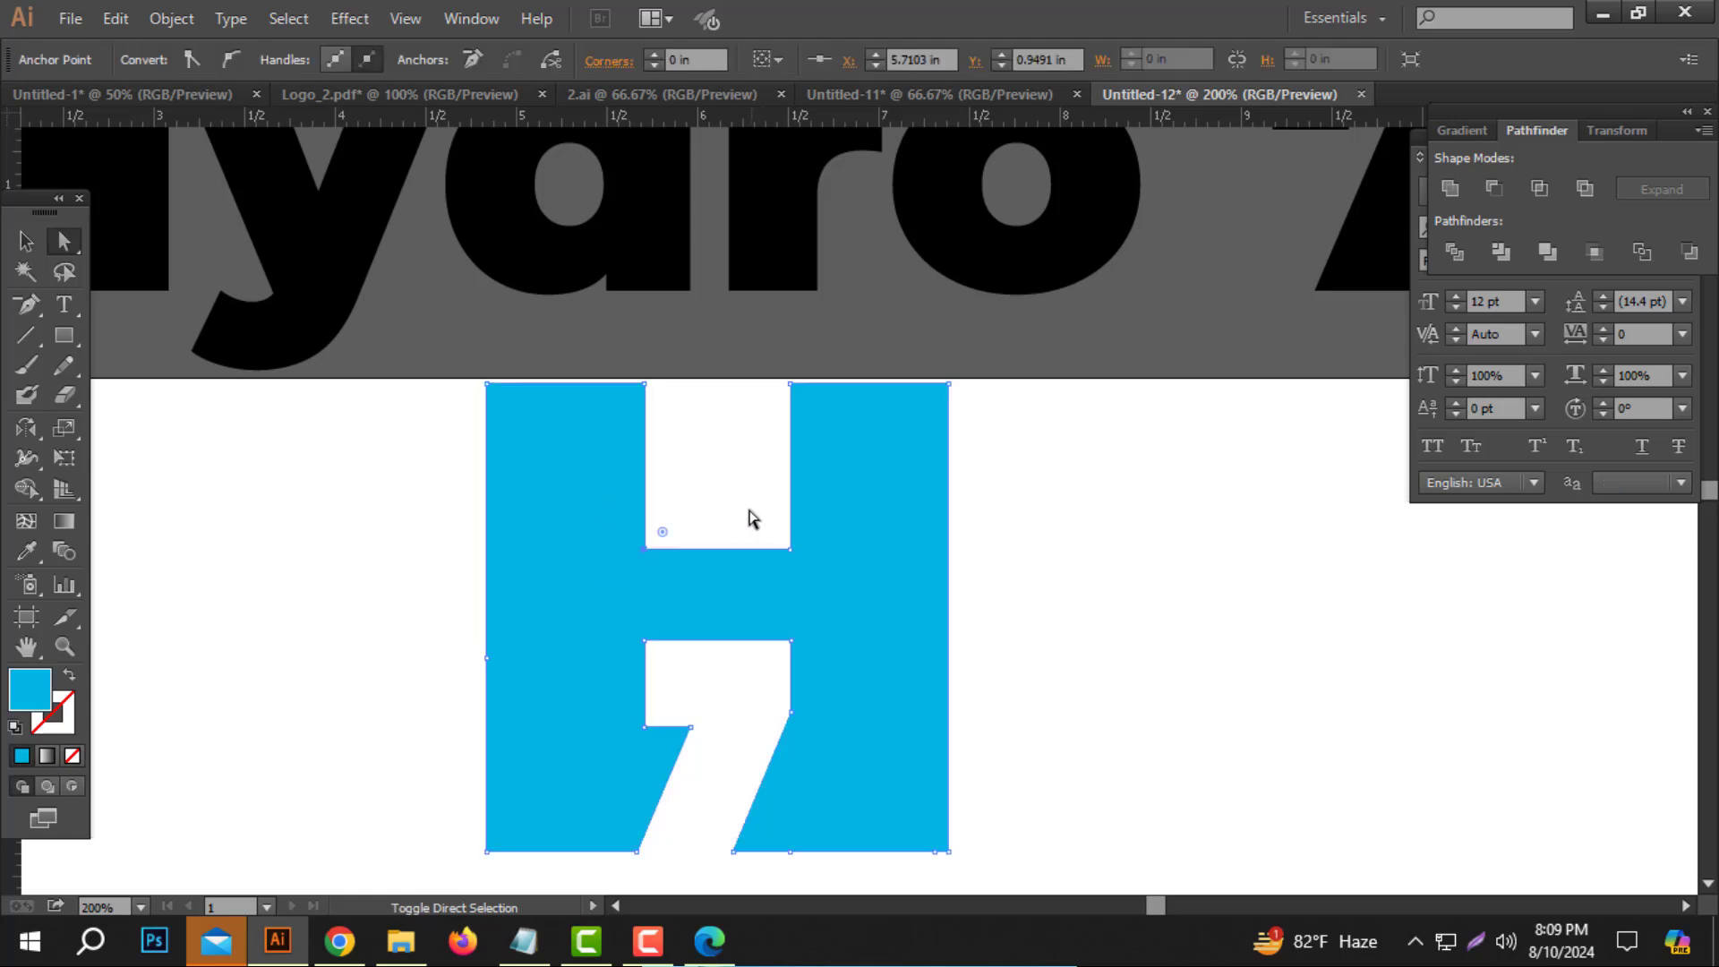
{"action": "left_click_drag", "start_coordinate": [750, 508], "coordinate": [787, 525], "text": "shift"}
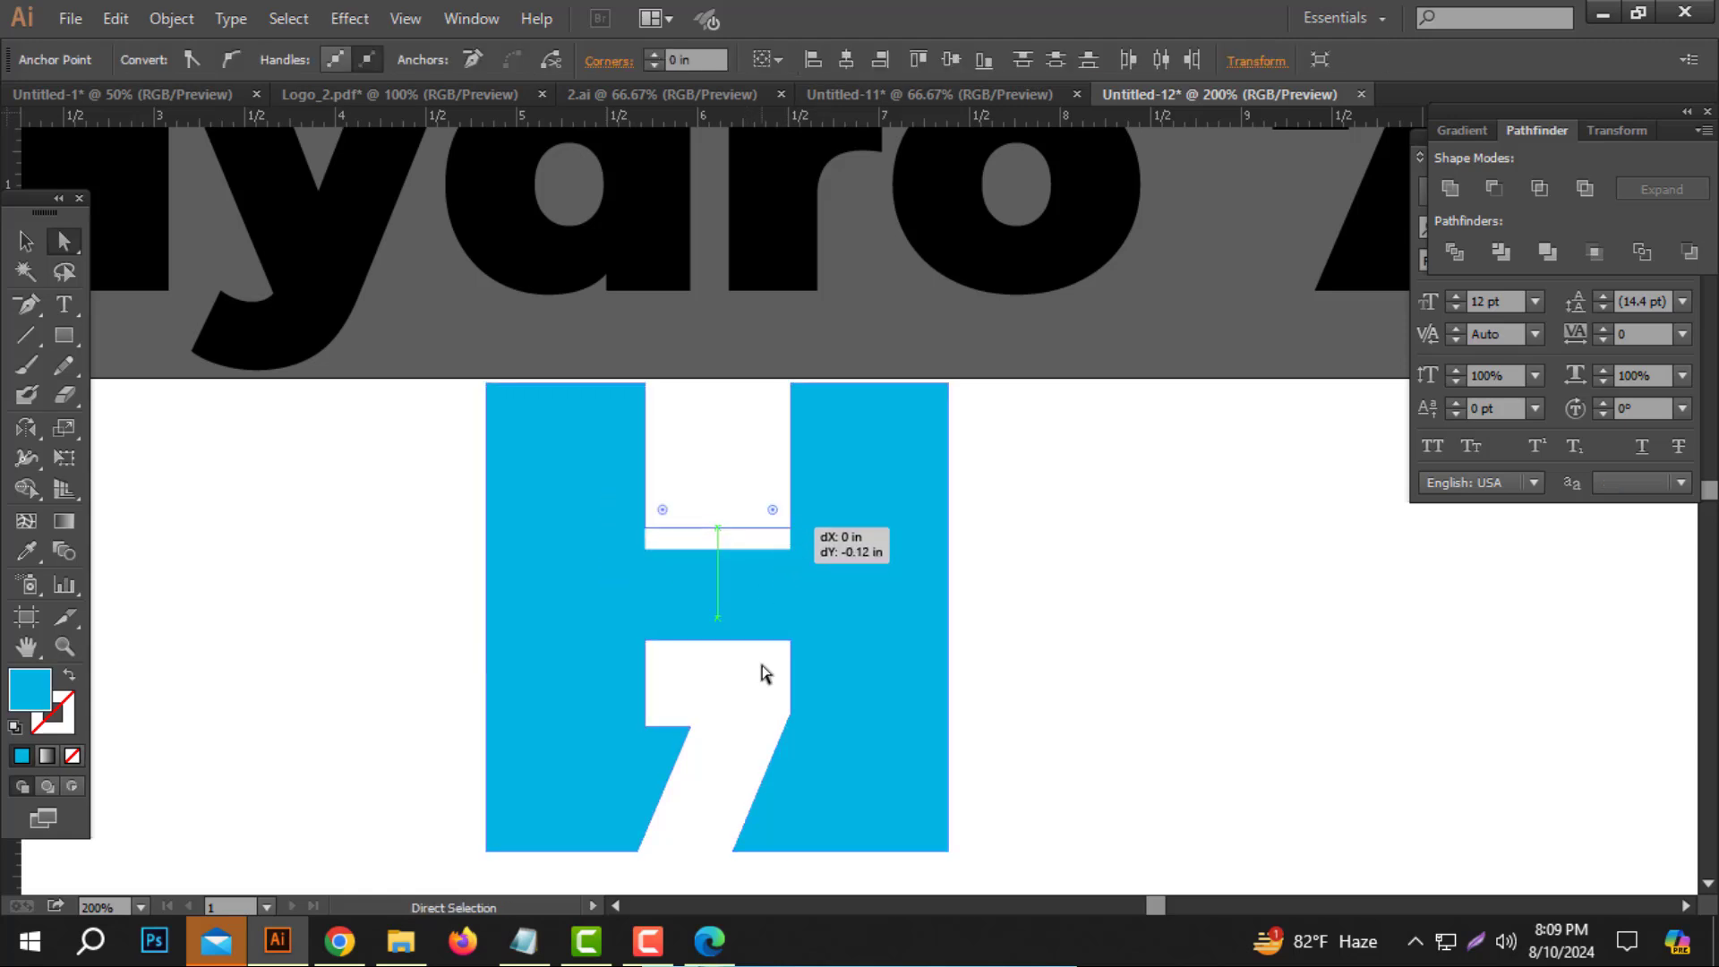
{"action": "left_click", "coordinate": [716, 685]}
Lower the top edge of the 7 cut-out in the H by about 0.05 in.
{"action": "left_click_drag", "start_coordinate": [607, 624], "coordinate": [608, 625]}
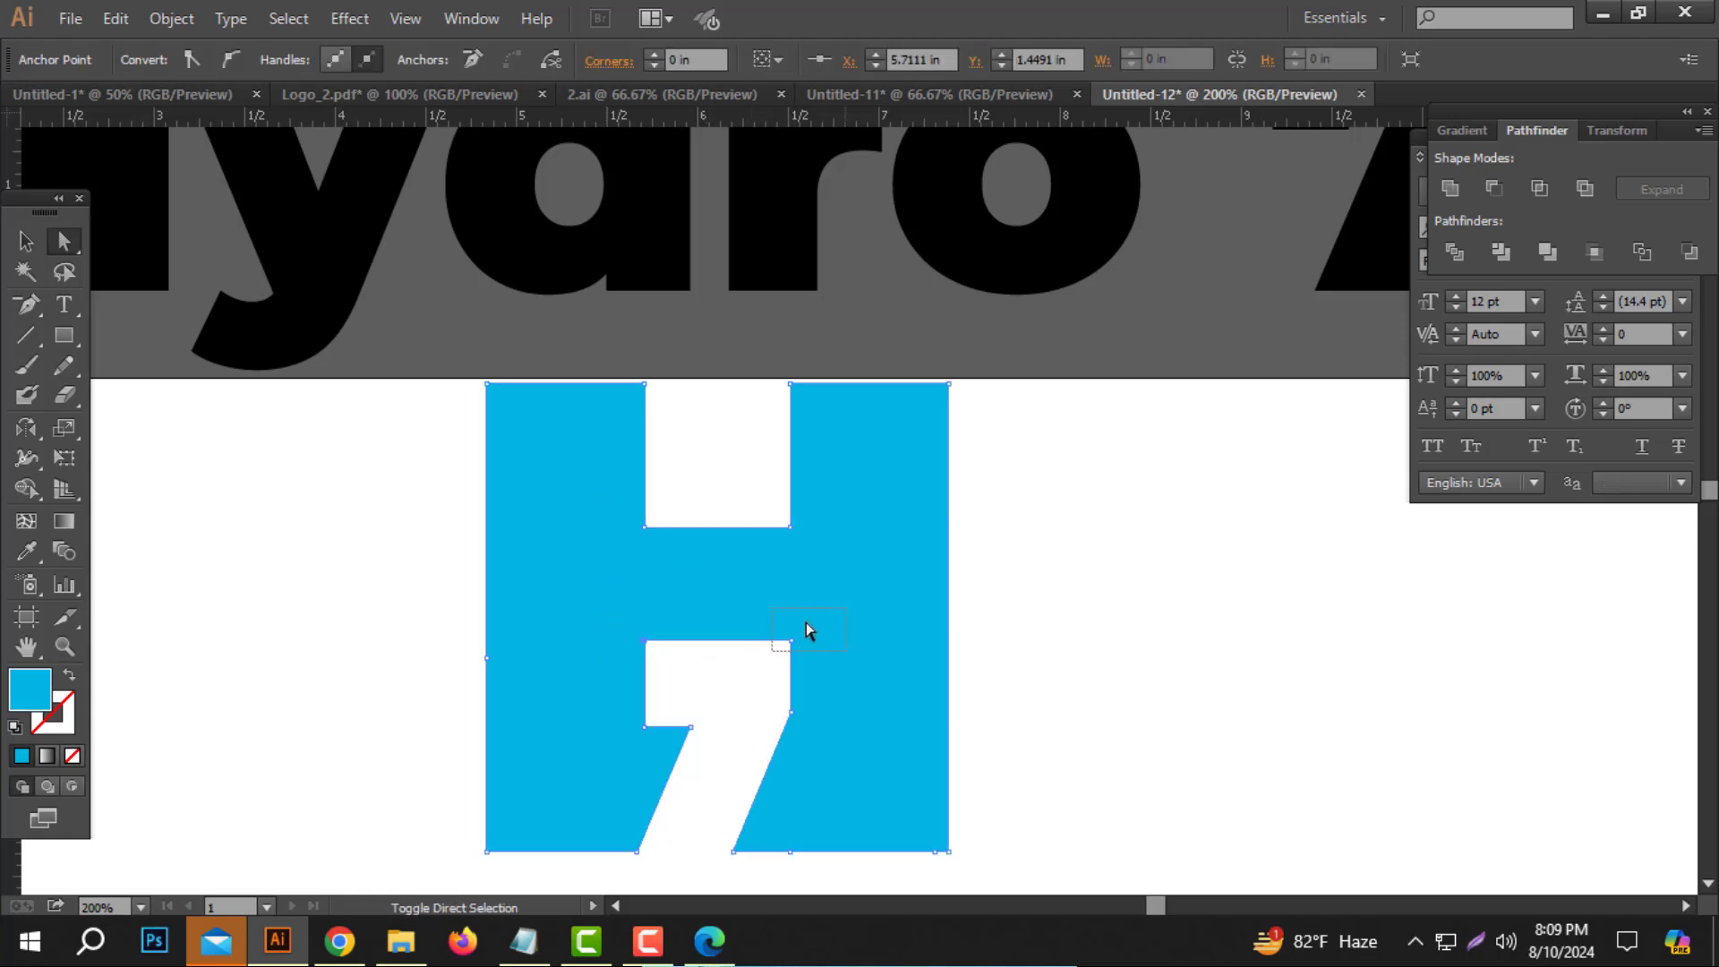
{"action": "left_click_drag", "start_coordinate": [806, 631], "coordinate": [804, 632], "text": "shift"}
{"action": "left_click_drag", "start_coordinate": [792, 641], "coordinate": [792, 647]}
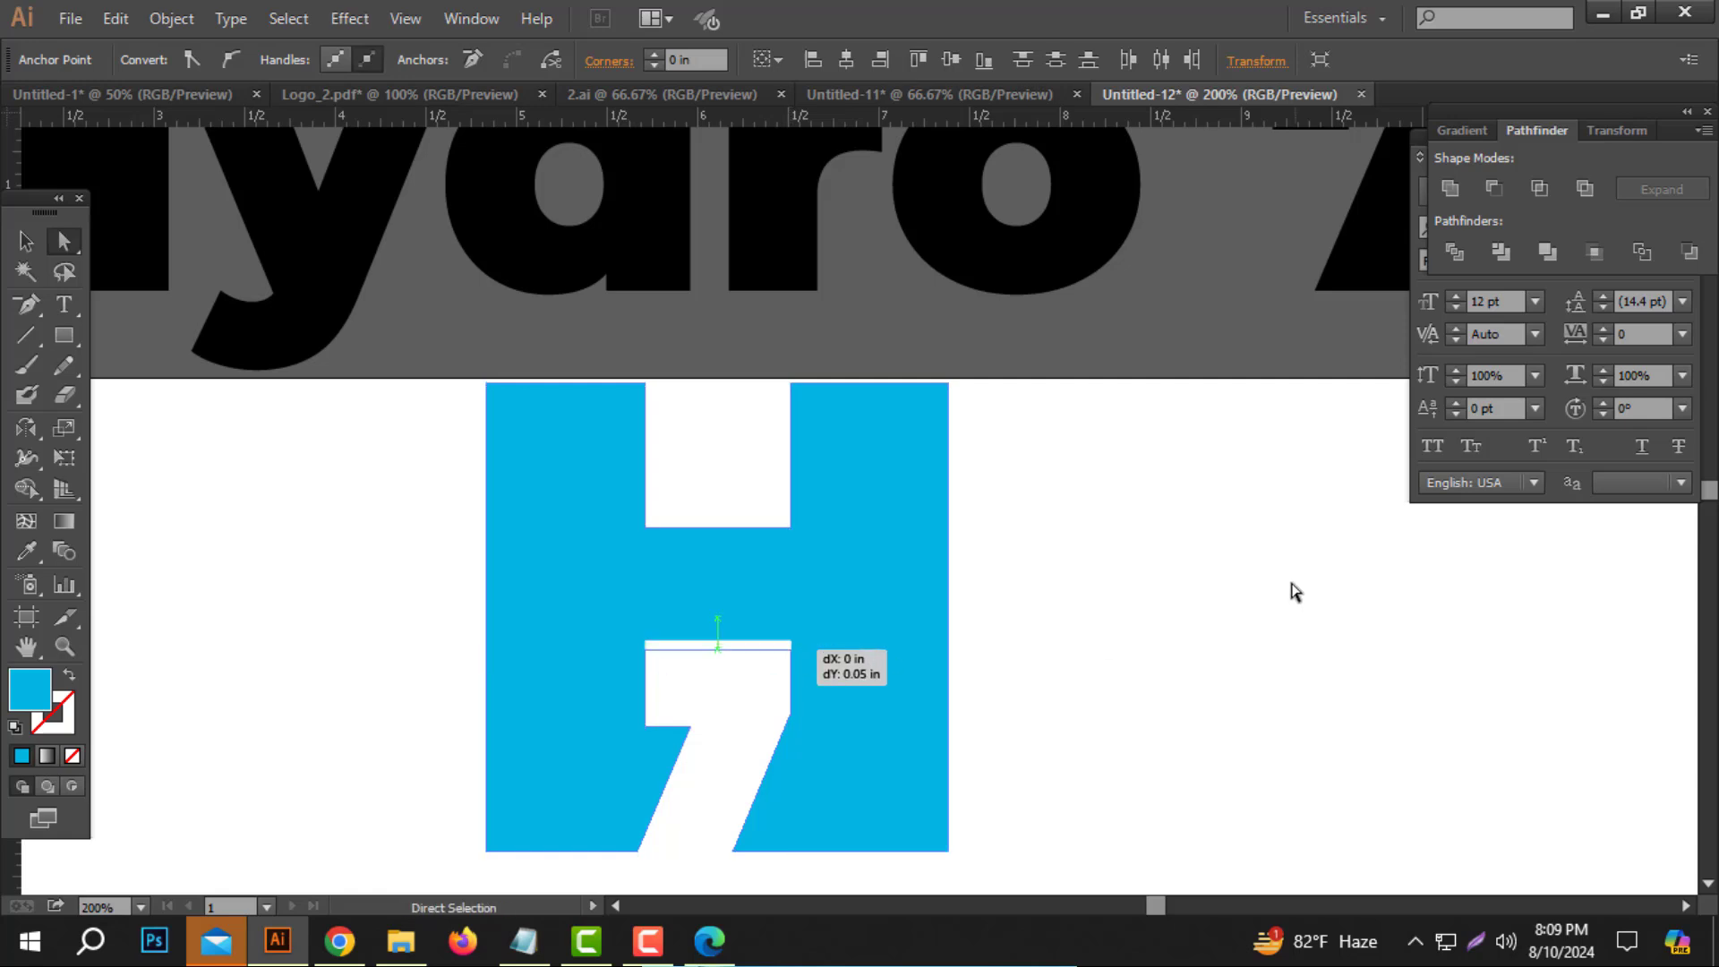
{"action": "left_click", "coordinate": [1295, 591]}
{"action": "key", "text": "ctrl+minus"}
{"action": "key", "text": "ctrl+minus"}
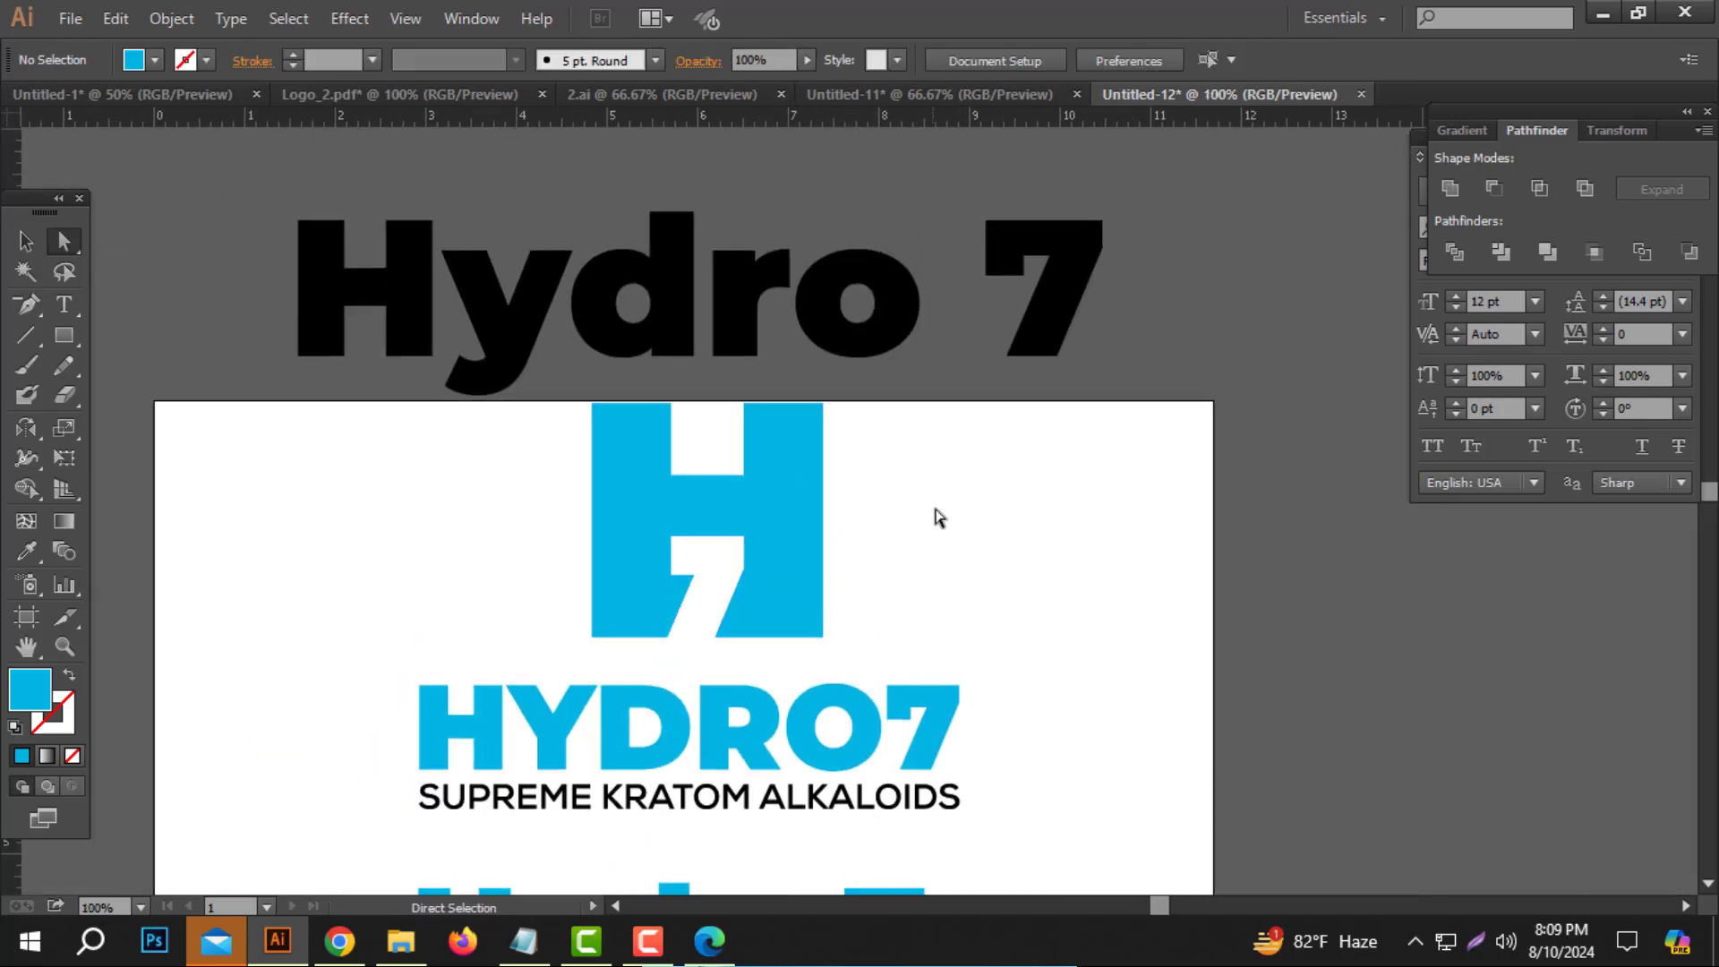
Move the H icon slightly down towards the HYDRO7 wordmark and try to centre it horizontally with the lettering and tag line.
{"action": "left_click", "coordinate": [779, 491]}
{"action": "left_click_drag", "start_coordinate": [970, 484], "coordinate": [720, 600]}
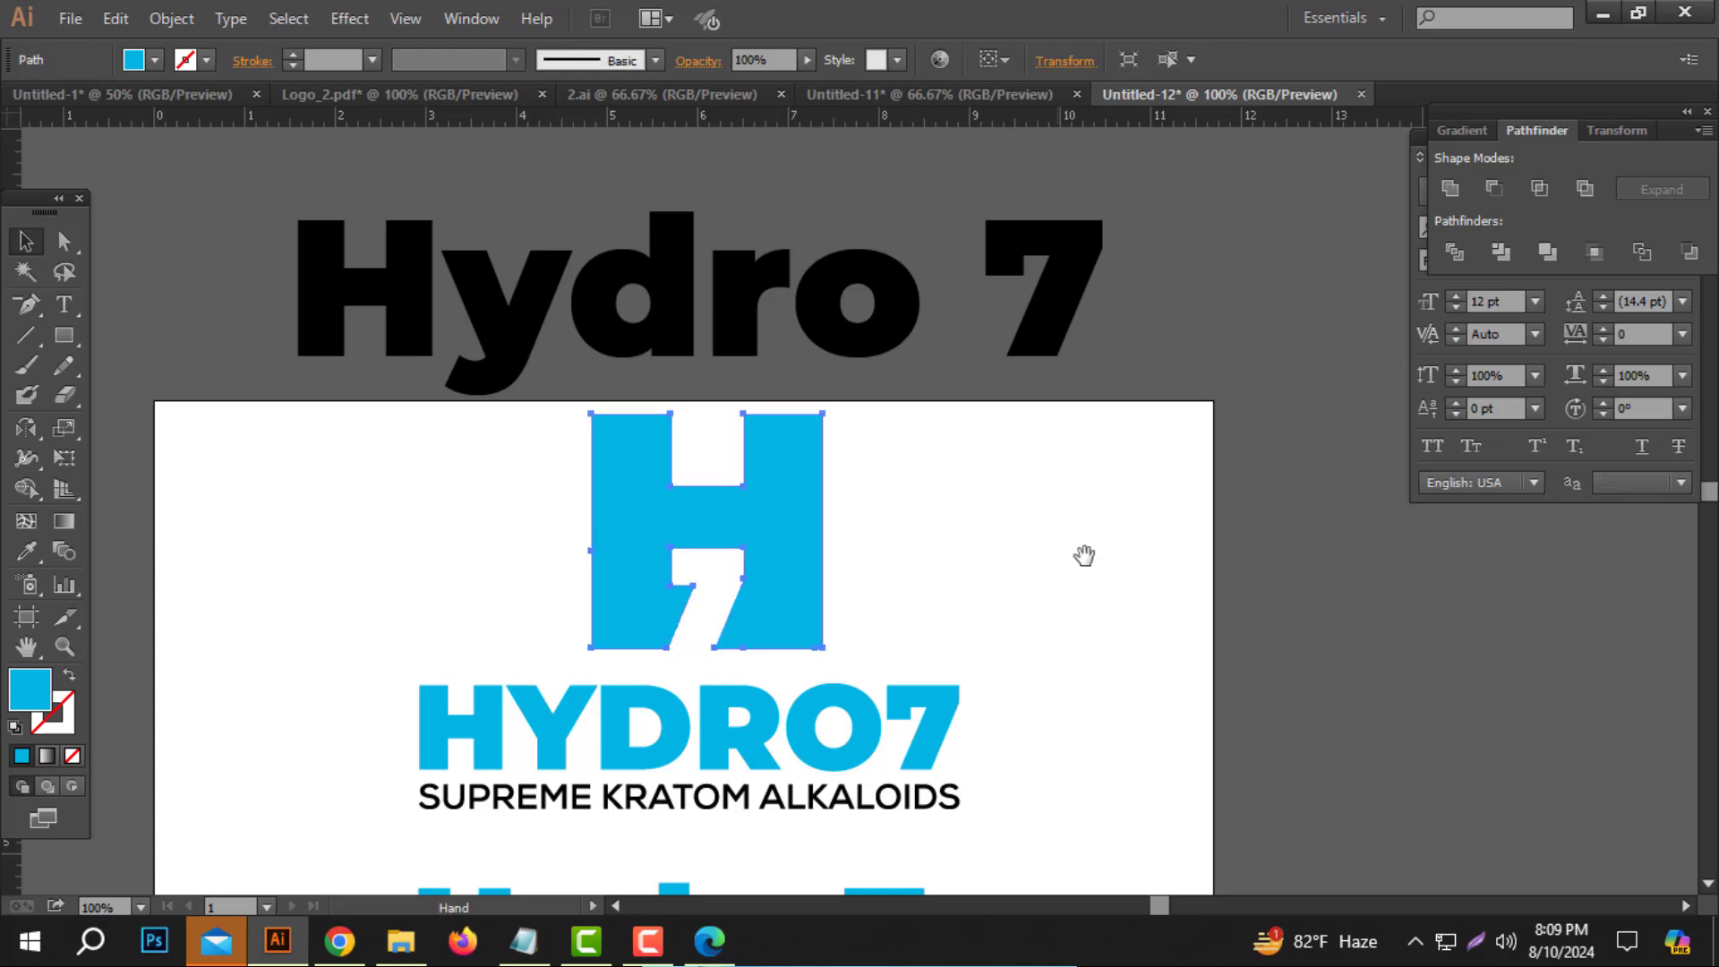
{"action": "left_click_drag", "start_coordinate": [1115, 517], "coordinate": [340, 893]}
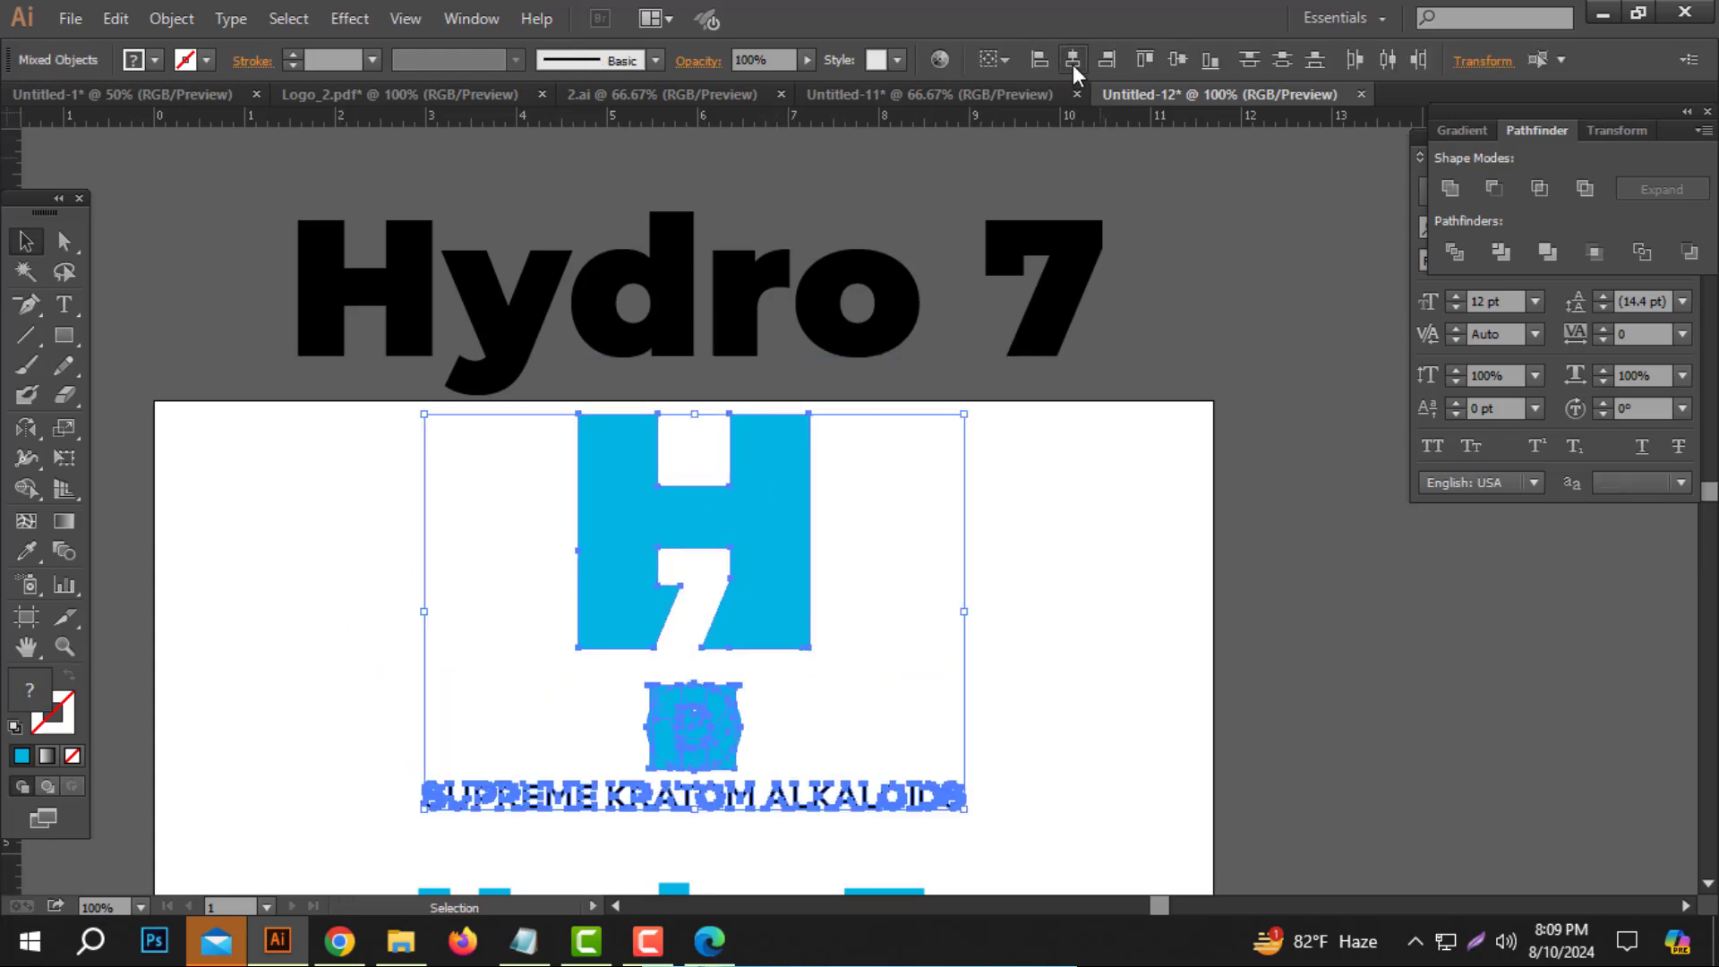
{"action": "key", "text": "ctrl"}
Group the HYDRO7 lettering with its tag line and centre the H icon horizontally with that group.
{"action": "left_click_drag", "start_coordinate": [1152, 679], "coordinate": [319, 833]}
{"action": "left_click_drag", "start_coordinate": [1117, 564], "coordinate": [543, 701]}
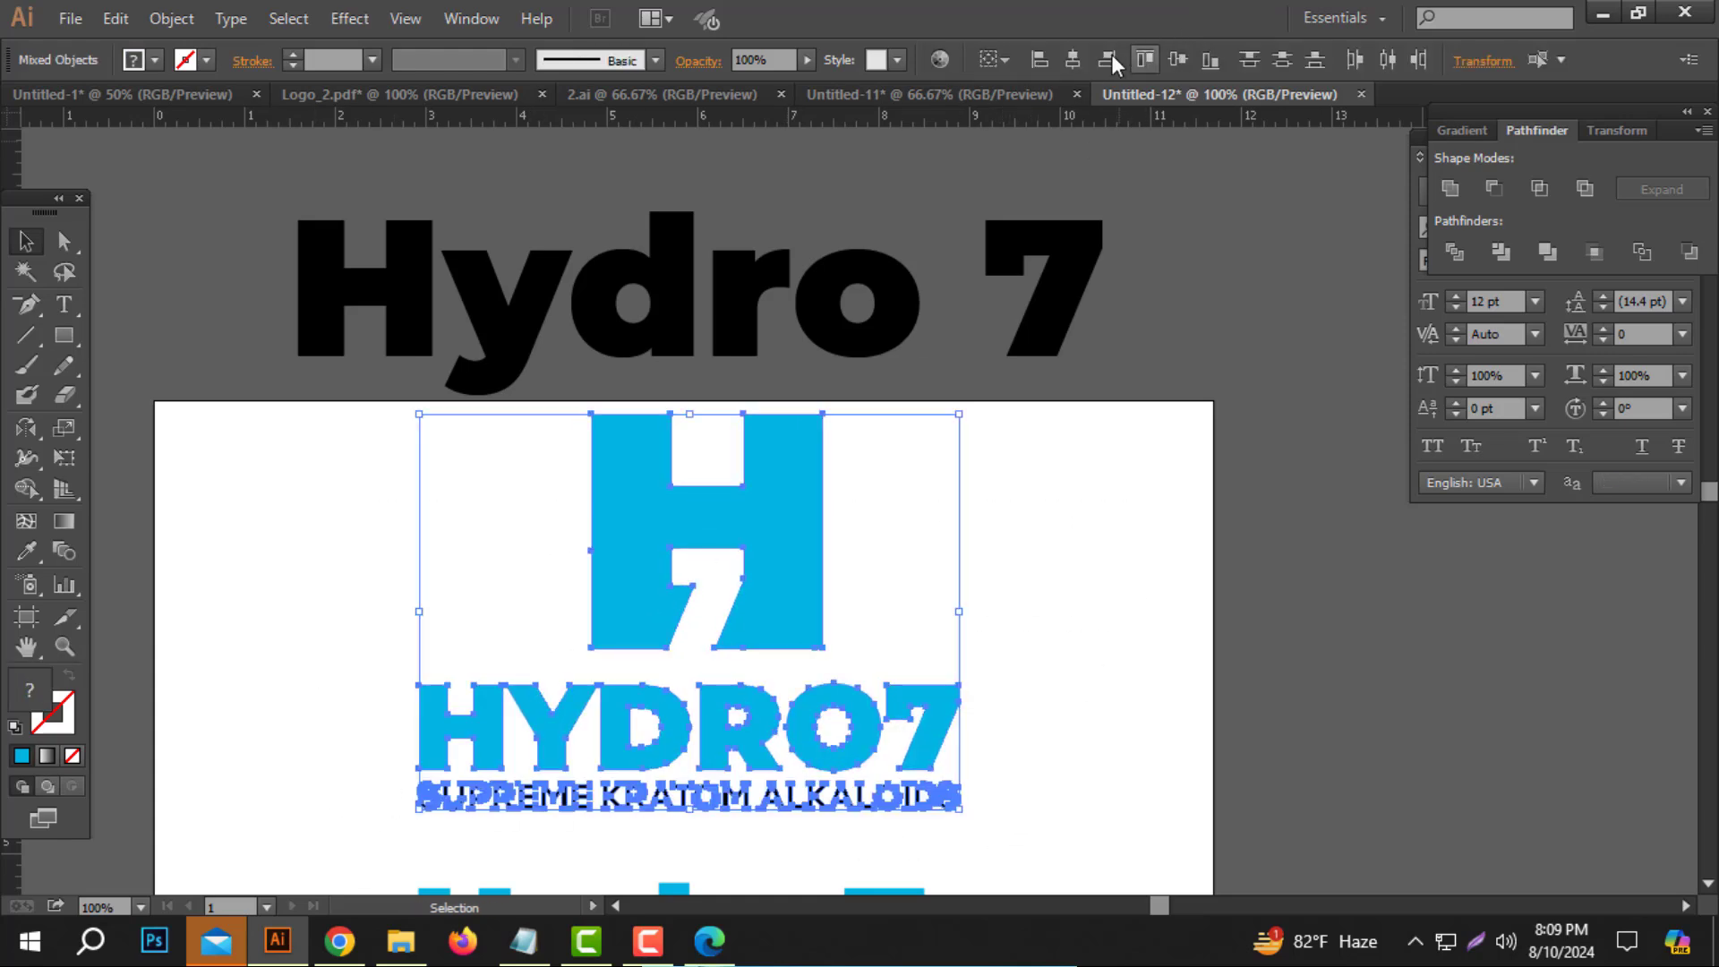
{"action": "left_click", "coordinate": [1071, 61]}
Scale the H icon, HYDRO7 wordmark and tag line down together.
{"action": "left_click_drag", "start_coordinate": [703, 414], "coordinate": [696, 519]}
{"action": "left_click", "coordinate": [976, 555]}
{"action": "key", "text": "space"}
{"action": "left_click_drag", "start_coordinate": [924, 610], "coordinate": [978, 445]}
{"action": "left_click_drag", "start_coordinate": [992, 578], "coordinate": [992, 516]}
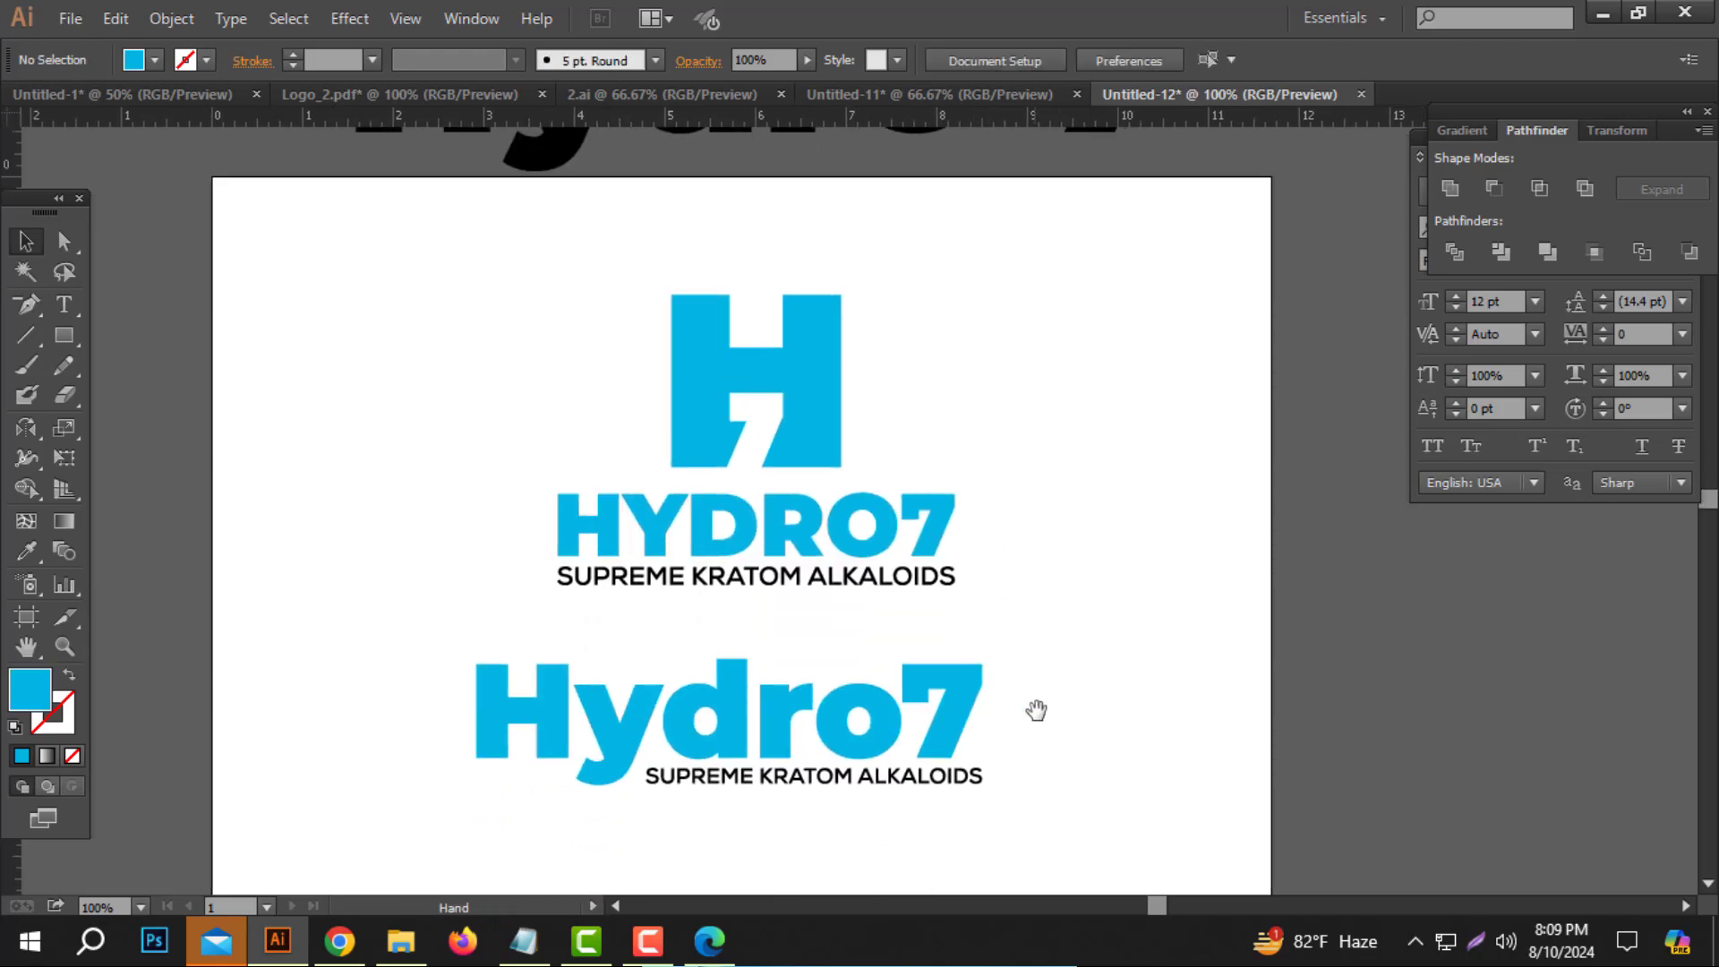
Group the mixed-case Hydro7 wordmark with its tag line and move the stacked uppercase logo up and to the right.
{"action": "left_click_drag", "start_coordinate": [1097, 656], "coordinate": [480, 863]}
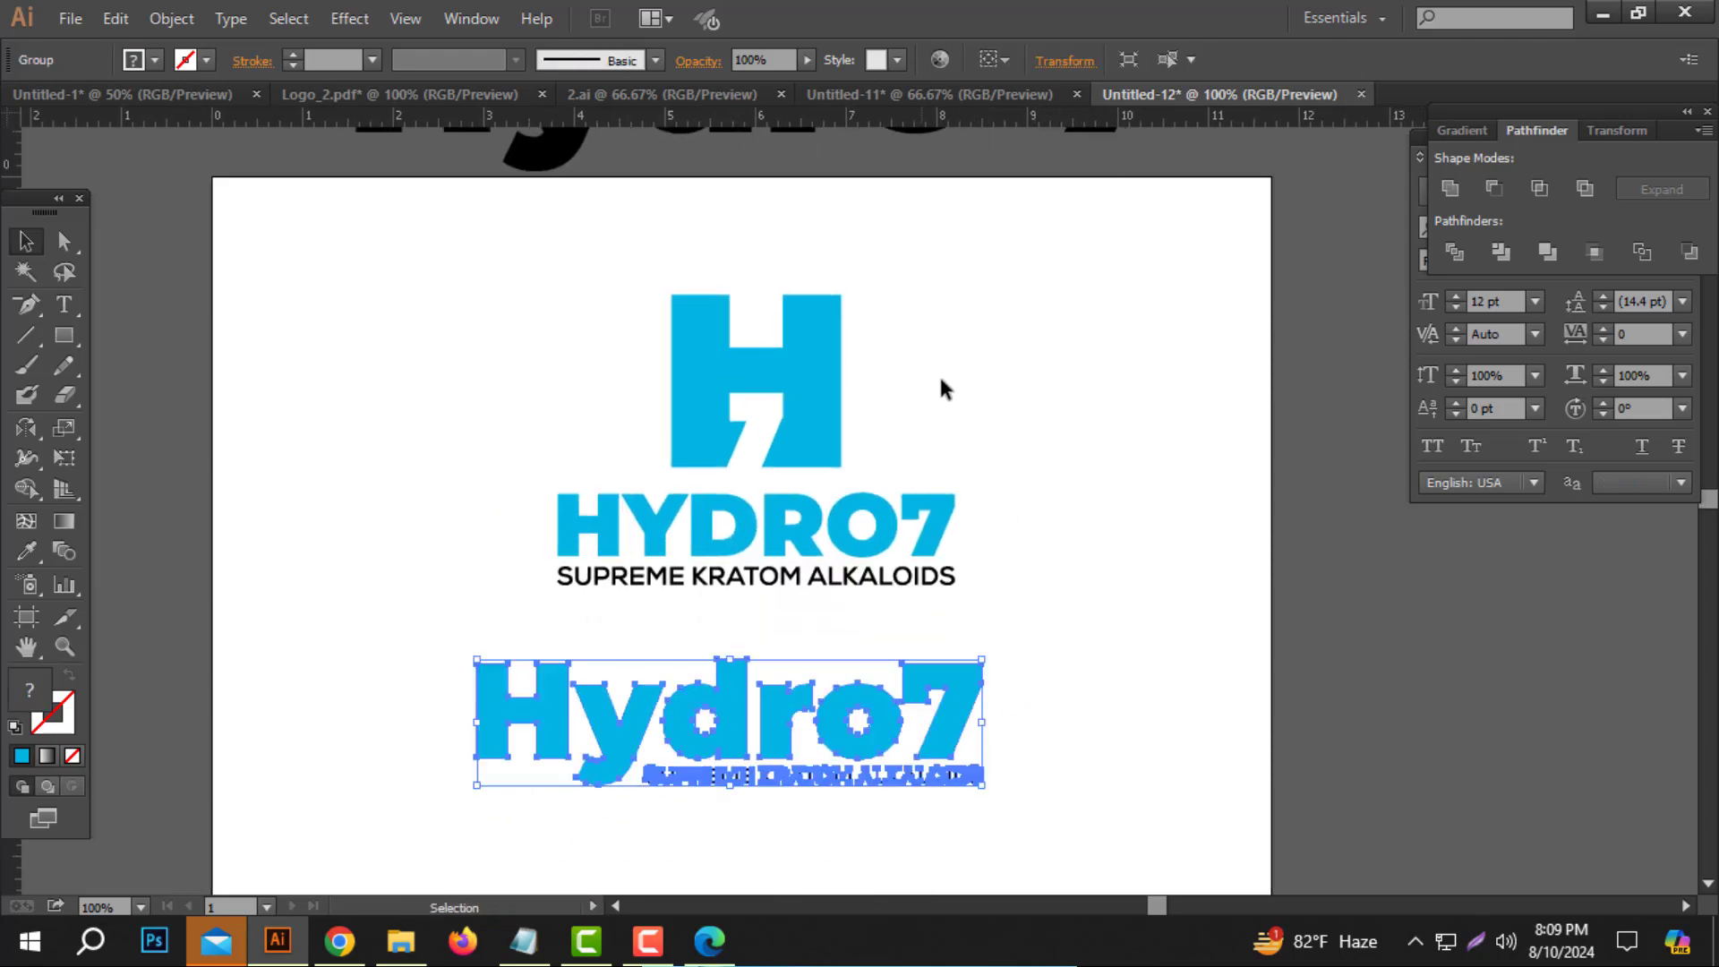
{"action": "left_click_drag", "start_coordinate": [1043, 340], "coordinate": [898, 396]}
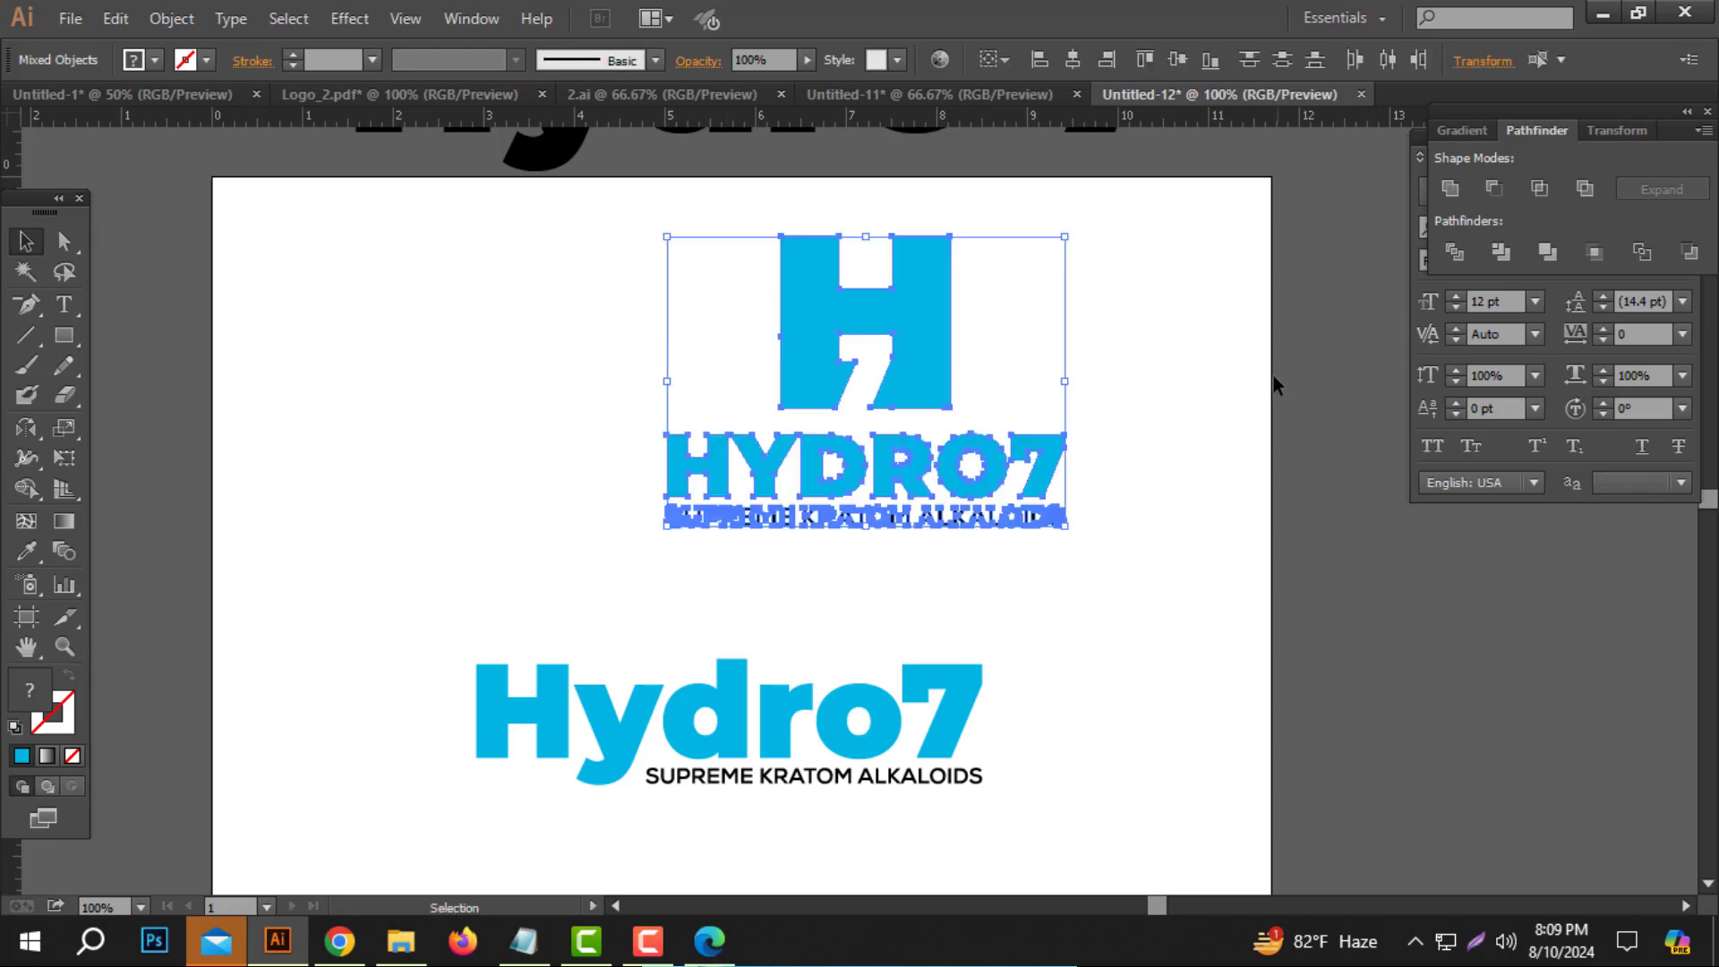
Place a copy of the H icon above the mixed-case Hydro7 wordmark and scale the icon and wordmark down together.
{"action": "left_click", "coordinate": [932, 322]}
{"action": "right_click", "coordinate": [932, 322]}
{"action": "left_click", "coordinate": [947, 284]}
{"action": "left_click_drag", "start_coordinate": [947, 285], "coordinate": [815, 510]}
{"action": "left_click_drag", "start_coordinate": [1079, 573], "coordinate": [331, 824]}
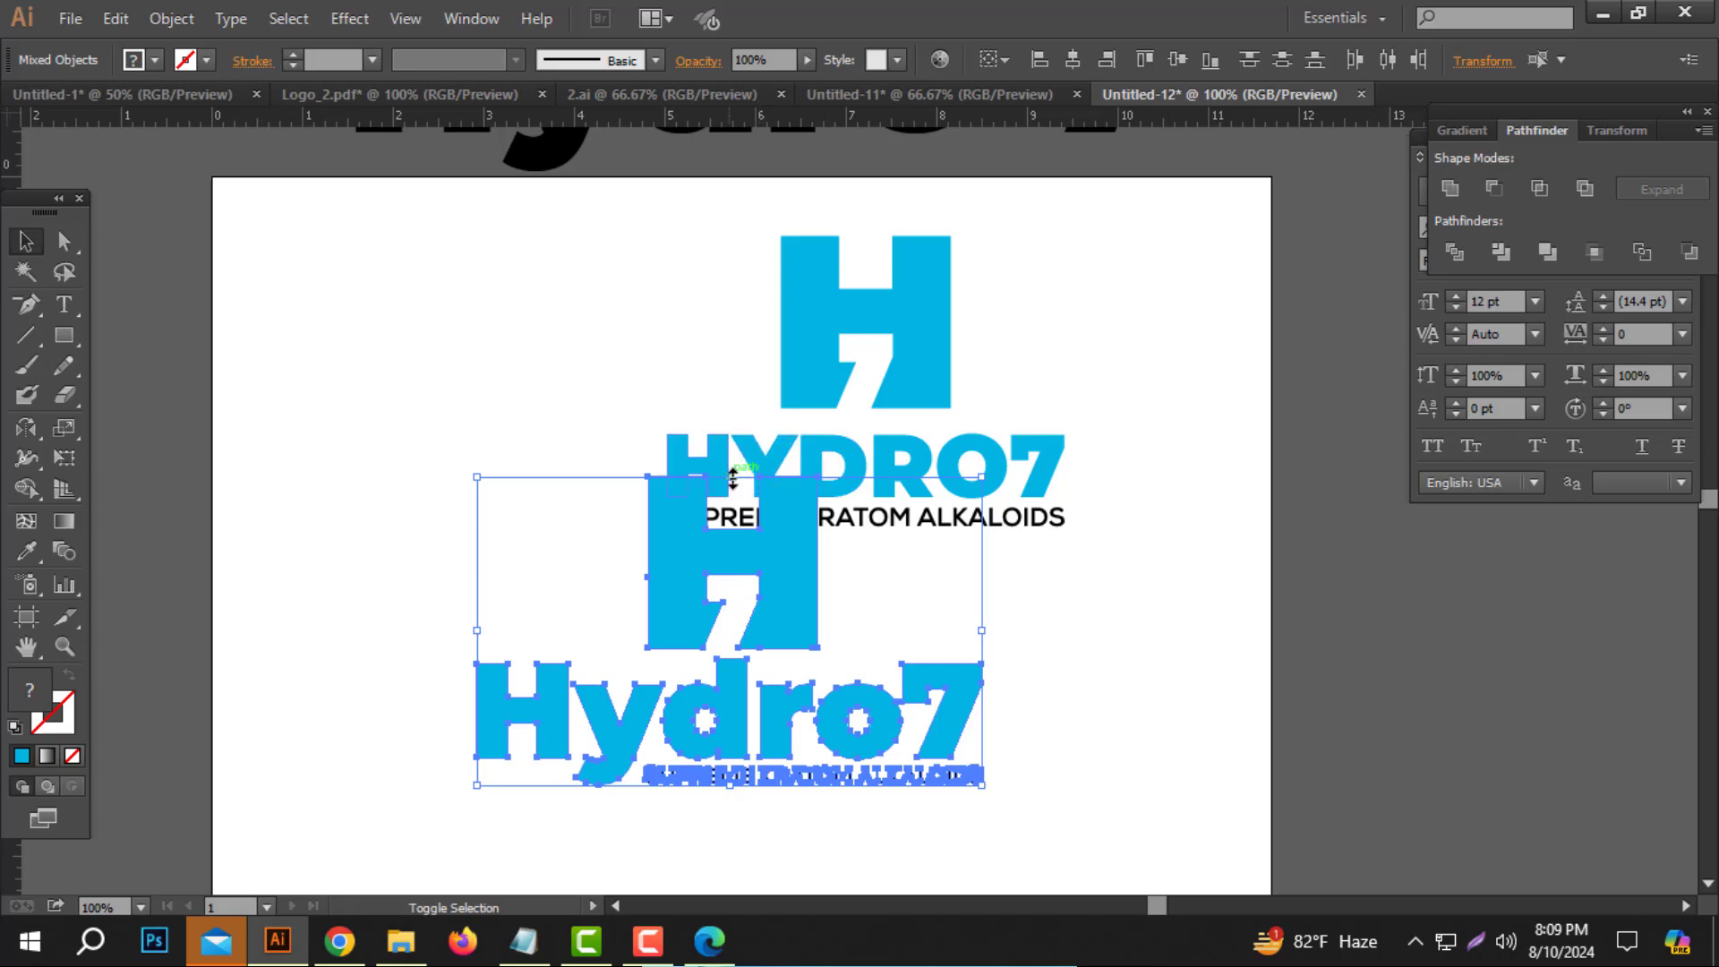
{"action": "left_click_drag", "start_coordinate": [732, 479], "coordinate": [729, 587]}
{"action": "left_click", "coordinate": [1162, 591]}
Raise the copied H icon for more spacing and centre it horizontally with the mixed-case Hydro7 wordmark.
{"action": "left_click", "coordinate": [779, 679], "text": "ctrl"}
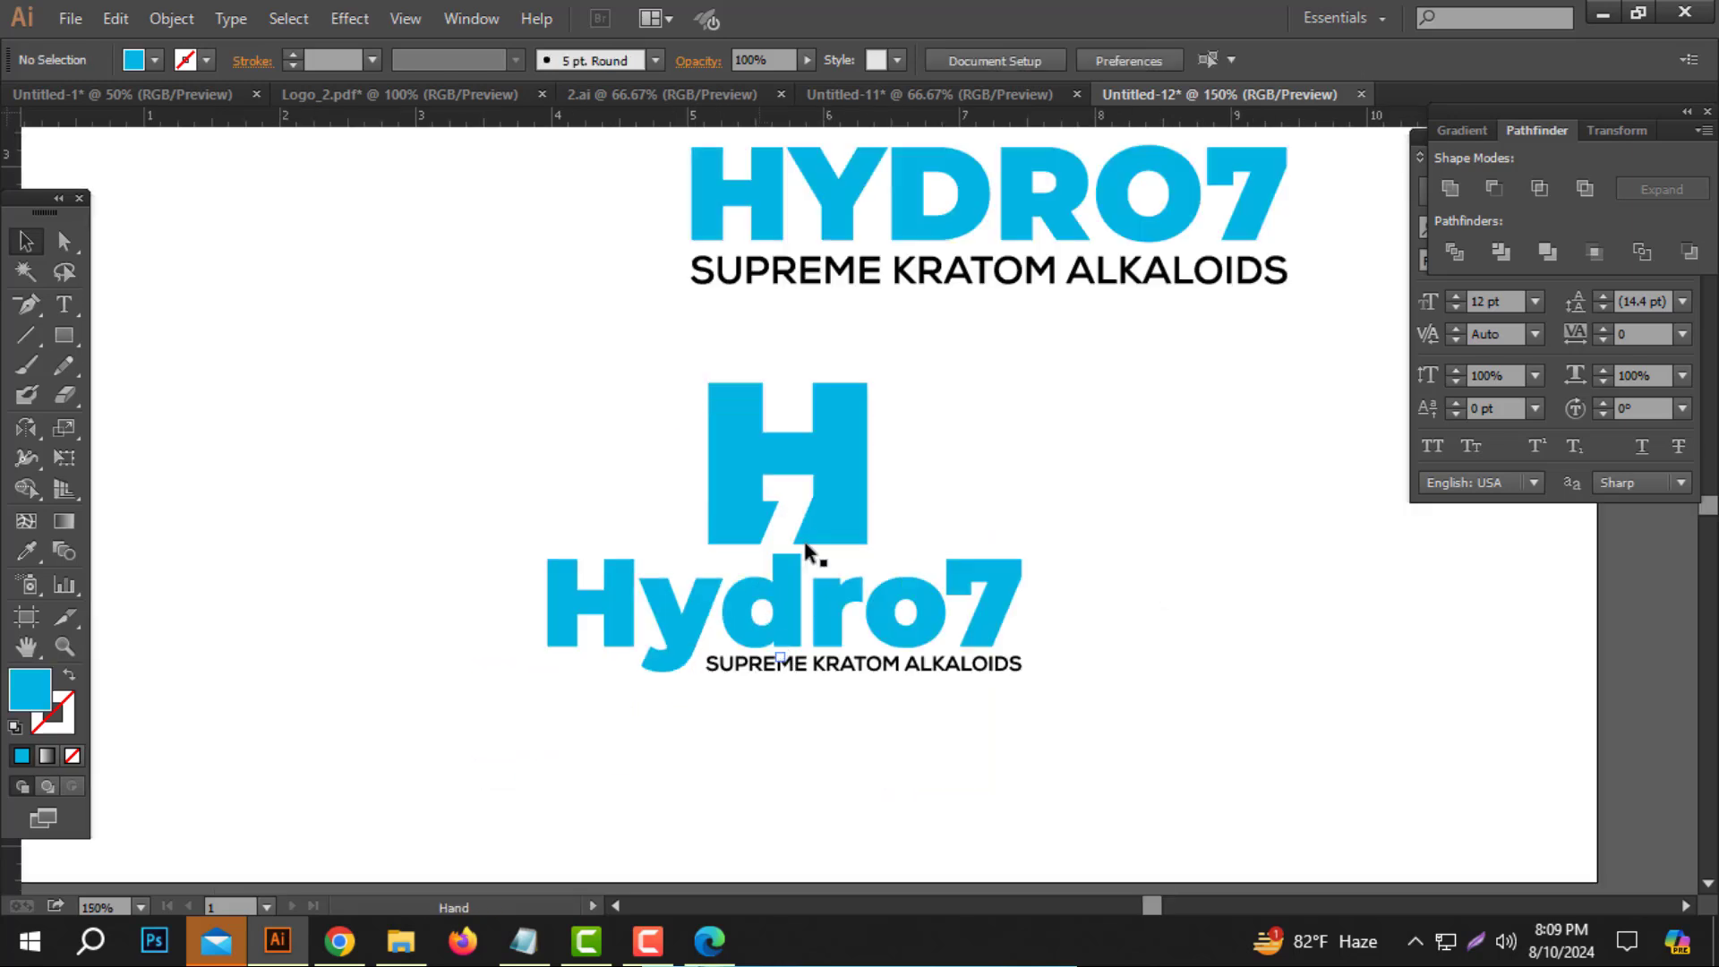
{"action": "left_click_drag", "start_coordinate": [842, 468], "coordinate": [847, 443]}
{"action": "left_click_drag", "start_coordinate": [1178, 350], "coordinate": [498, 685]}
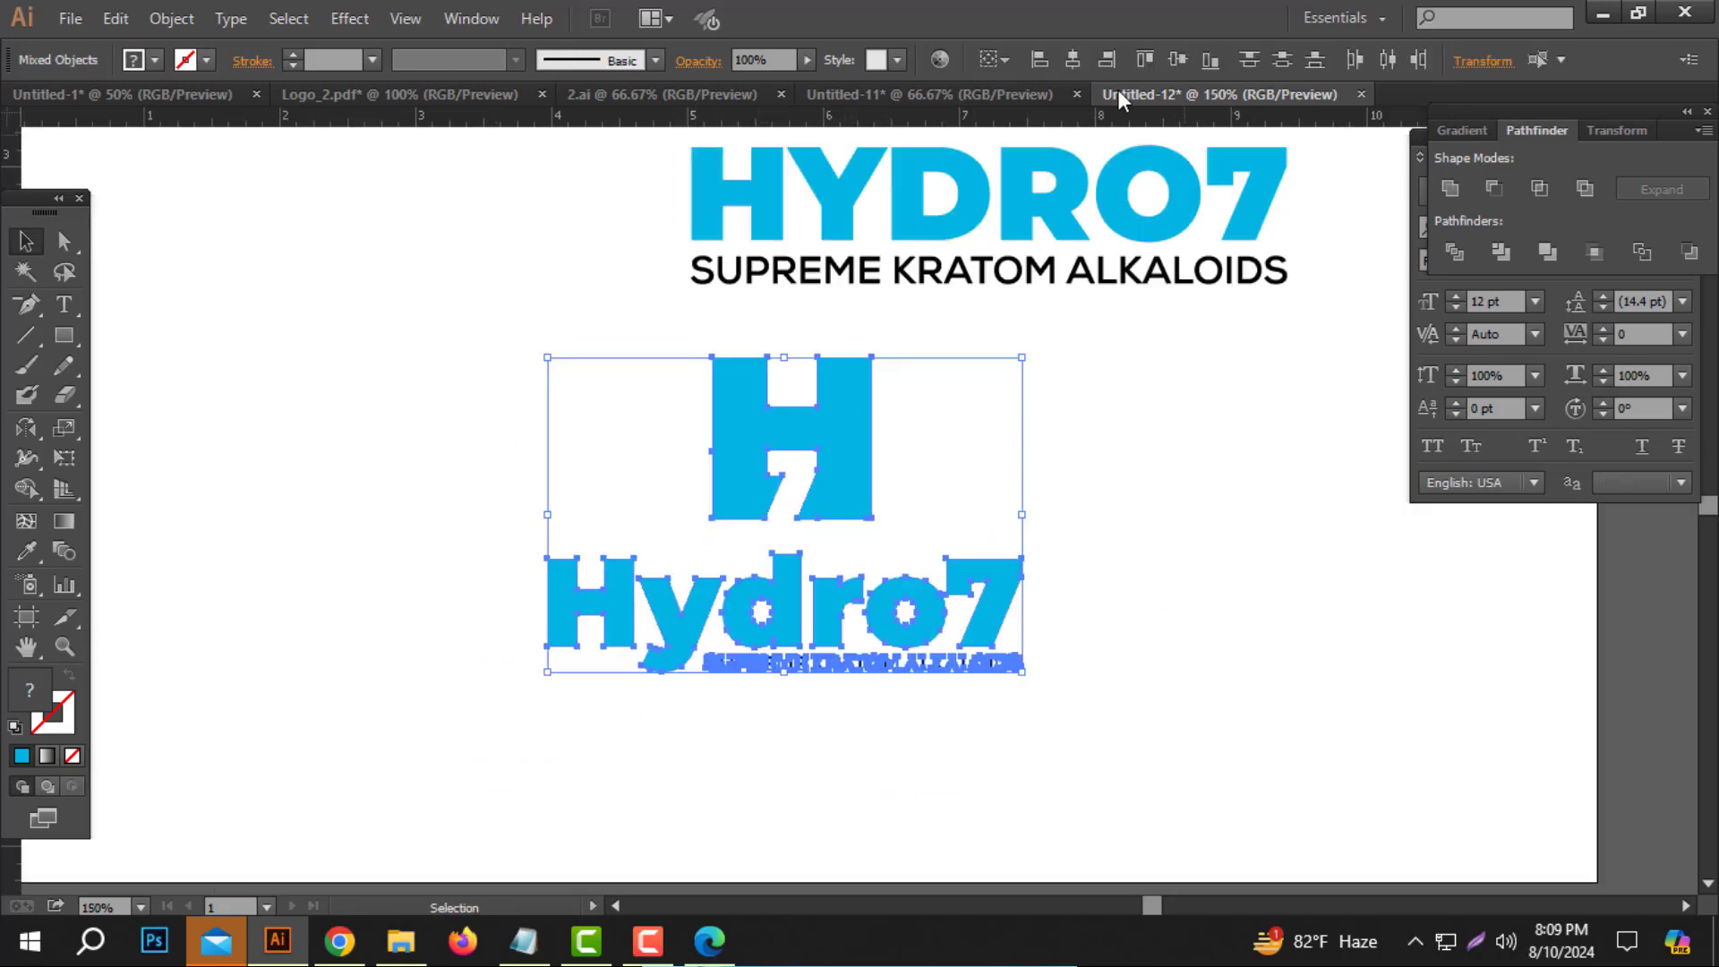
{"action": "left_click", "coordinate": [1080, 53]}
{"action": "left_click", "coordinate": [1190, 442]}
Enlarge the copied H icon proportionally from its centre to about 1.3 in wide.
{"action": "left_click", "coordinate": [824, 466]}
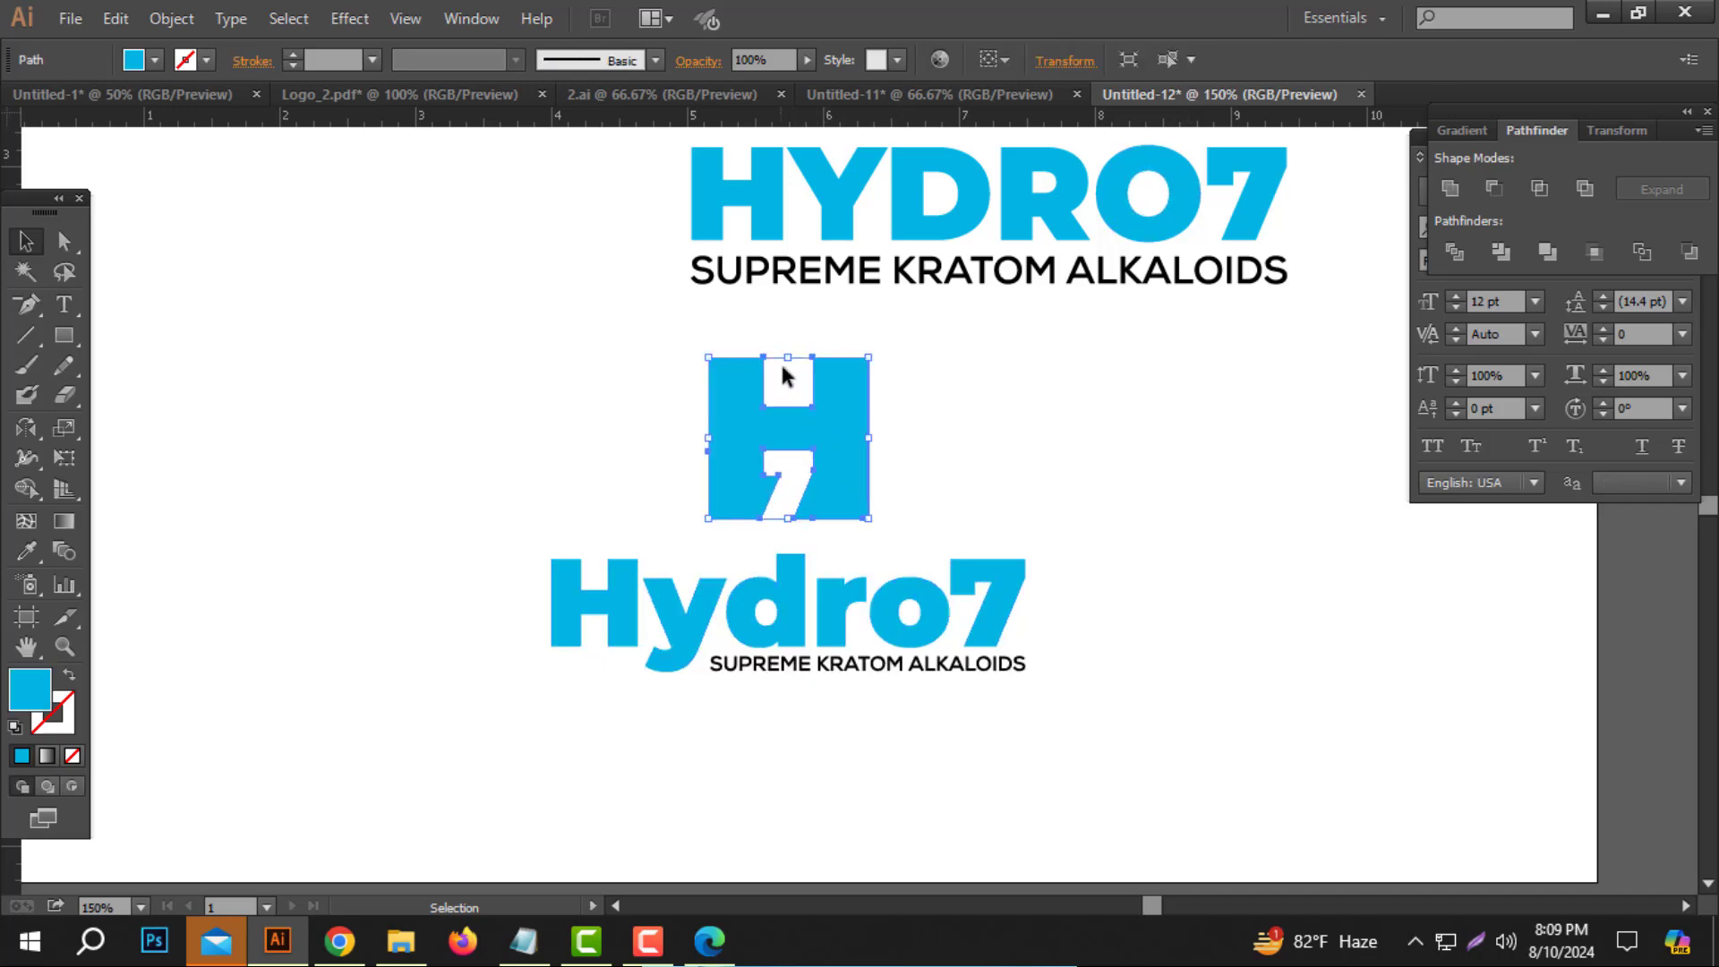
{"action": "left_click_drag", "start_coordinate": [791, 362], "coordinate": [793, 351]}
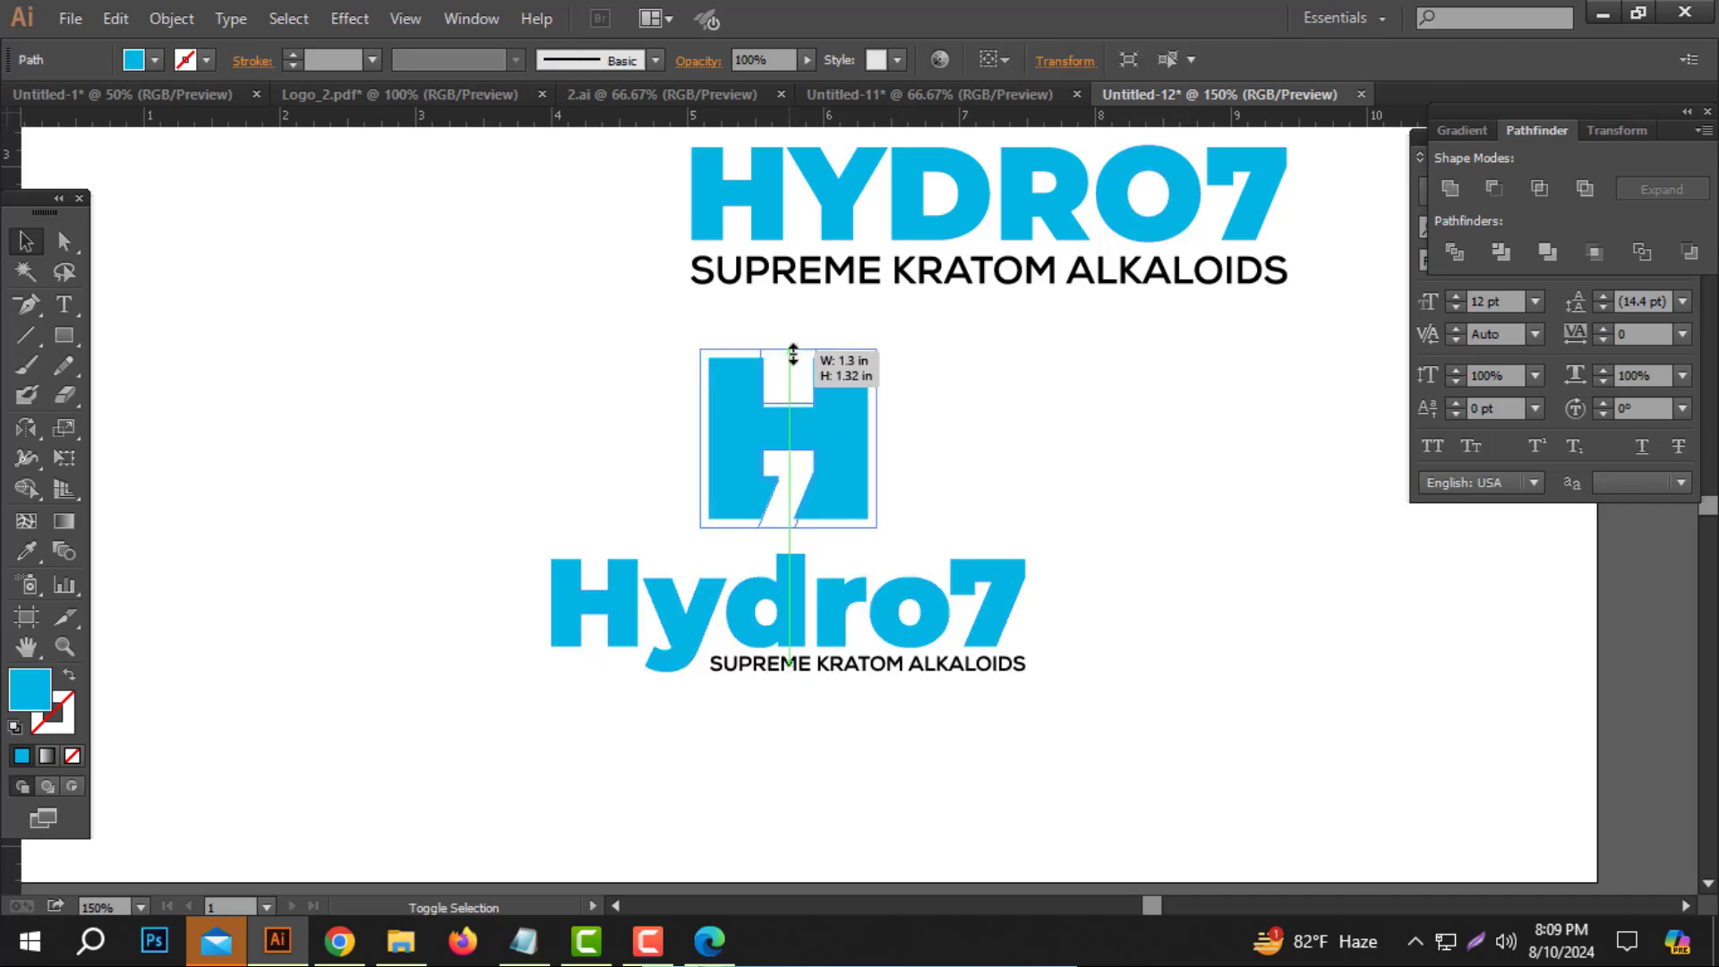
{"action": "left_click", "coordinate": [1071, 465]}
Cut the stacked uppercase HYDRO7 logo with its H icon from the artboard.
{"action": "key", "text": "ctrl+minus"}
{"action": "left_click_drag", "start_coordinate": [1170, 323], "coordinate": [1036, 380]}
{"action": "left_click_drag", "start_coordinate": [1056, 217], "coordinate": [1029, 325]}
{"action": "left_click_drag", "start_coordinate": [1112, 193], "coordinate": [480, 571]}
{"action": "key", "text": "Delete"}
Paste the uppercase HYDRO7 logo into a new document and enlarge it proportionally on the artboard.
{"action": "key", "text": "ctrl+n"}
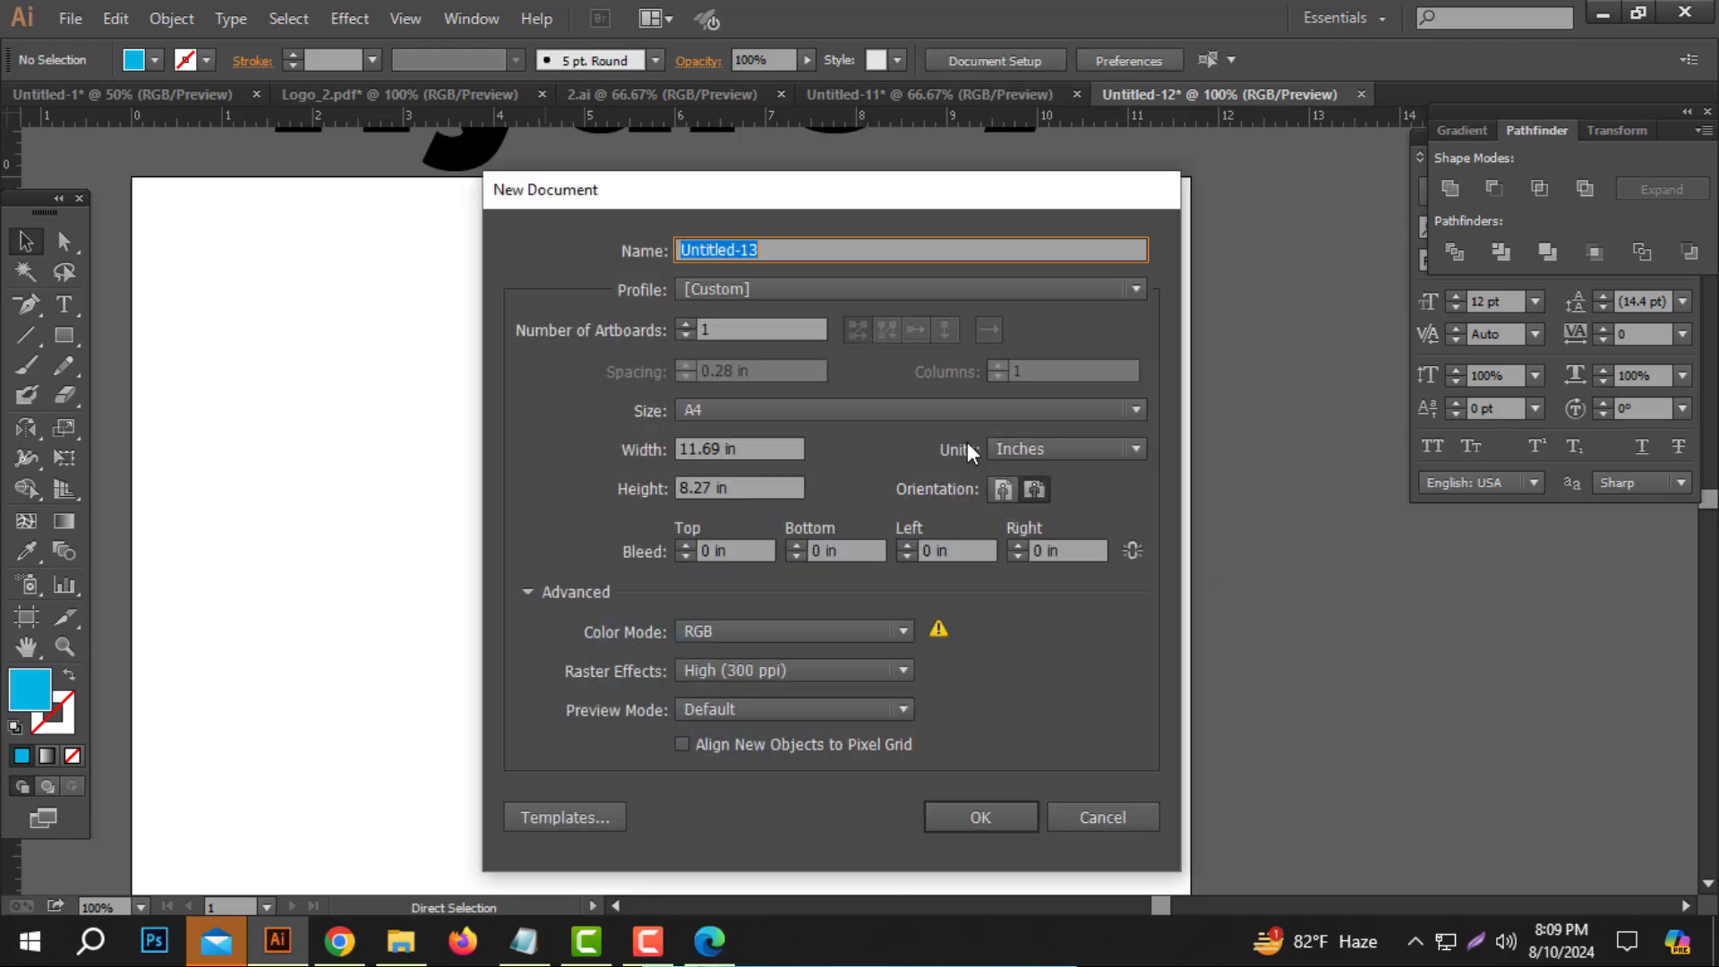
{"action": "key", "text": "Escape"}
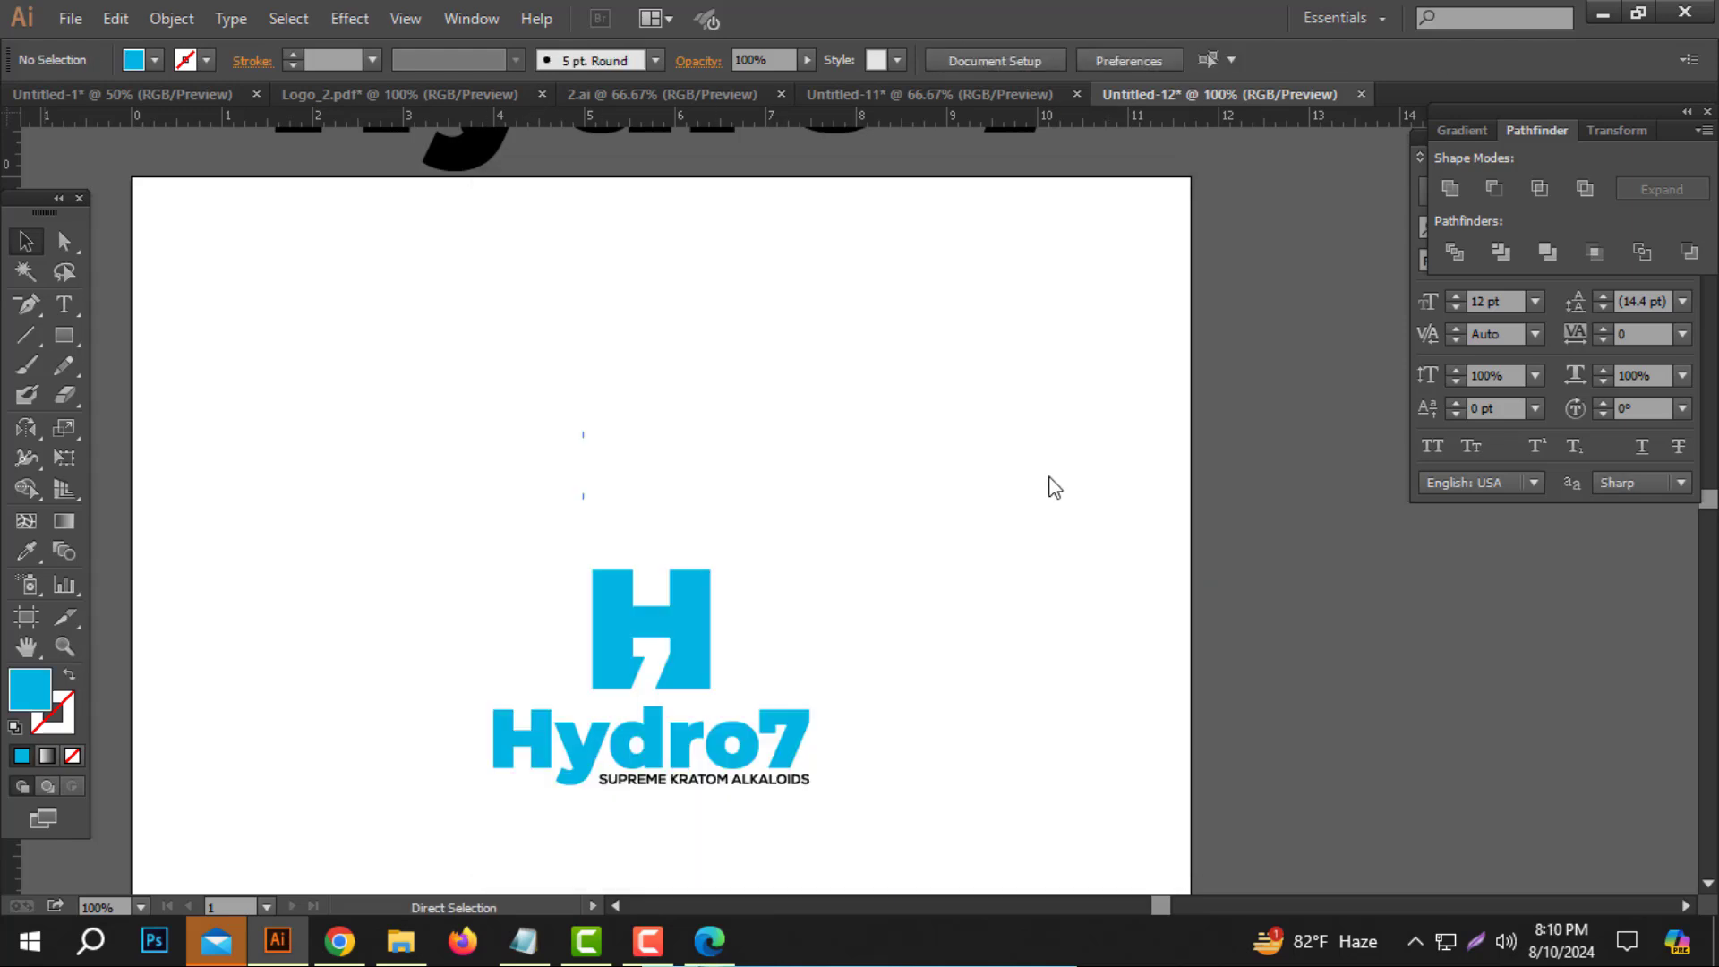
{"action": "key", "text": "ctrl+alt+n"}
{"action": "key", "text": "ctrl+v"}
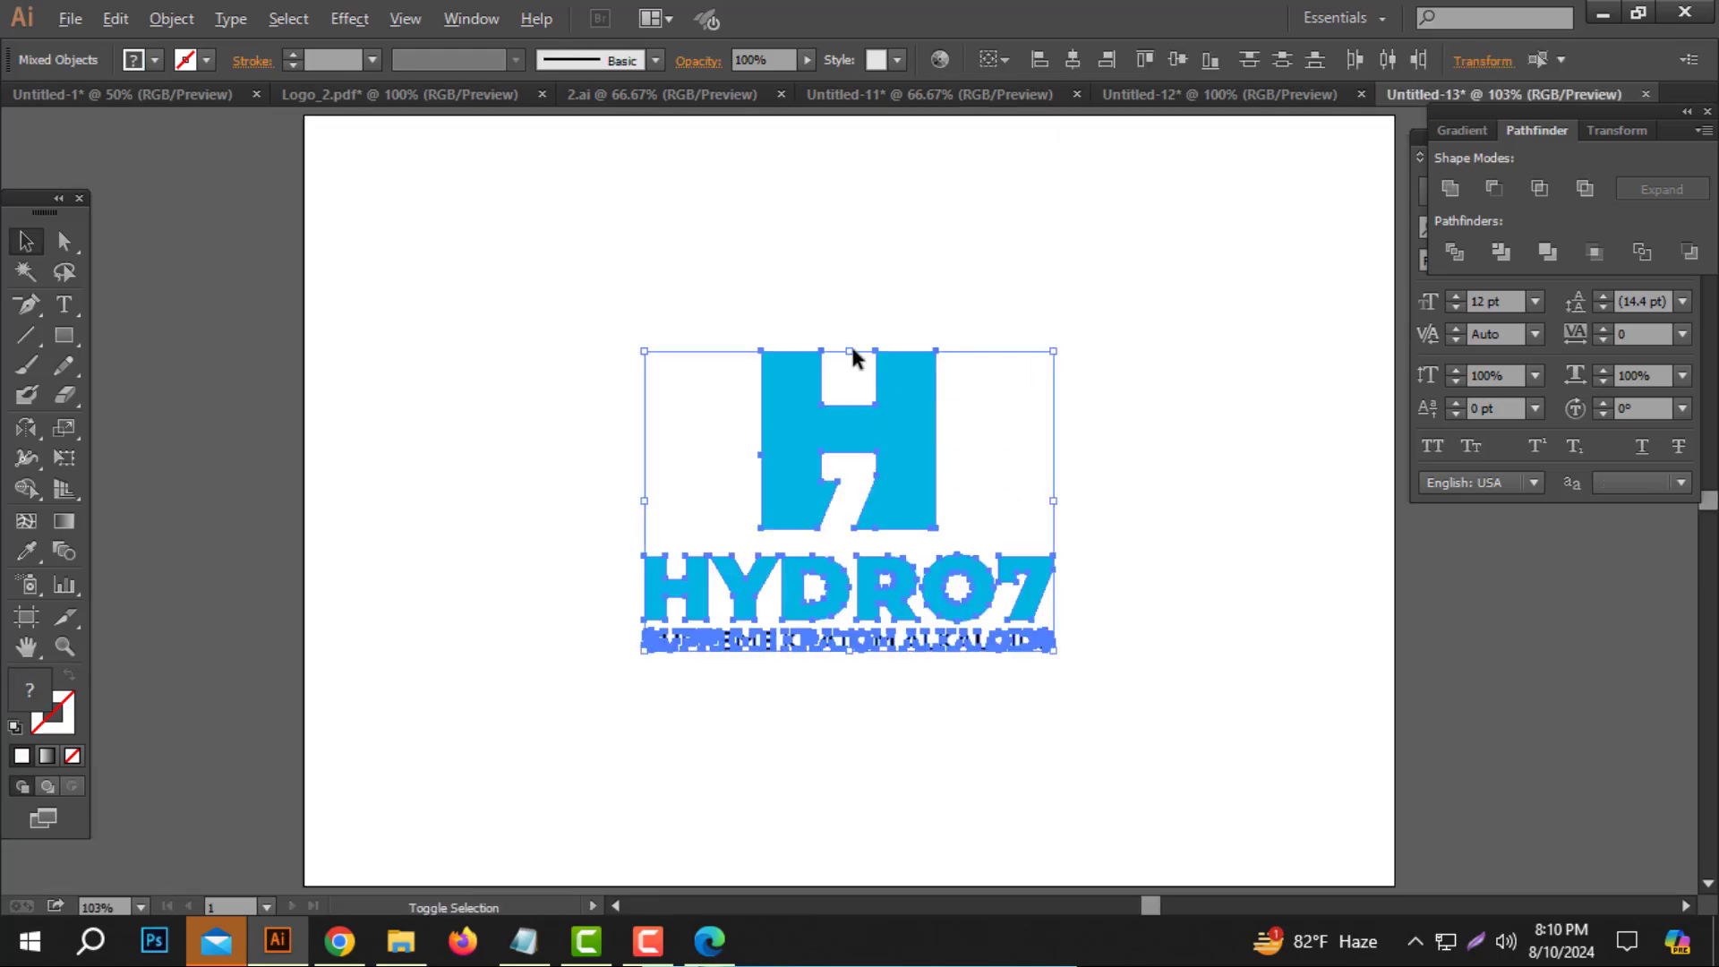
{"action": "left_click_drag", "start_coordinate": [852, 353], "coordinate": [859, 275]}
{"action": "left_click", "coordinate": [882, 218]}
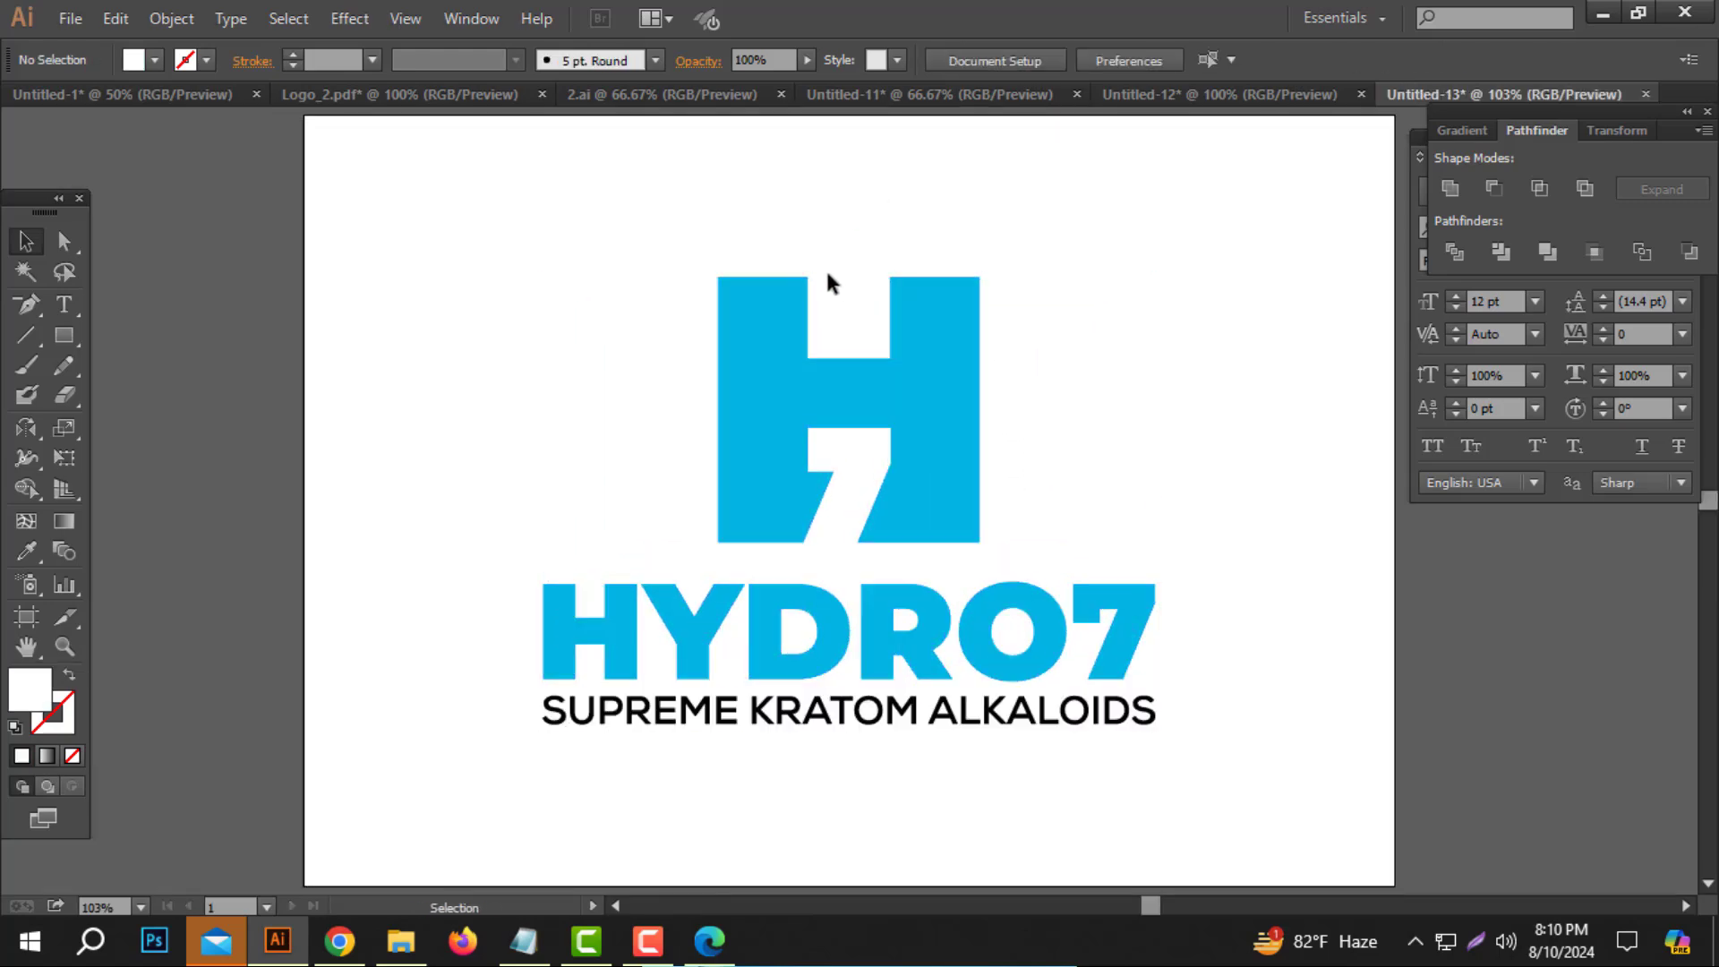
Save the artboard for web as a maximum-quality (100%) JPEG named Untitled-13 on the Desktop.
{"action": "left_click", "coordinate": [70, 19]}
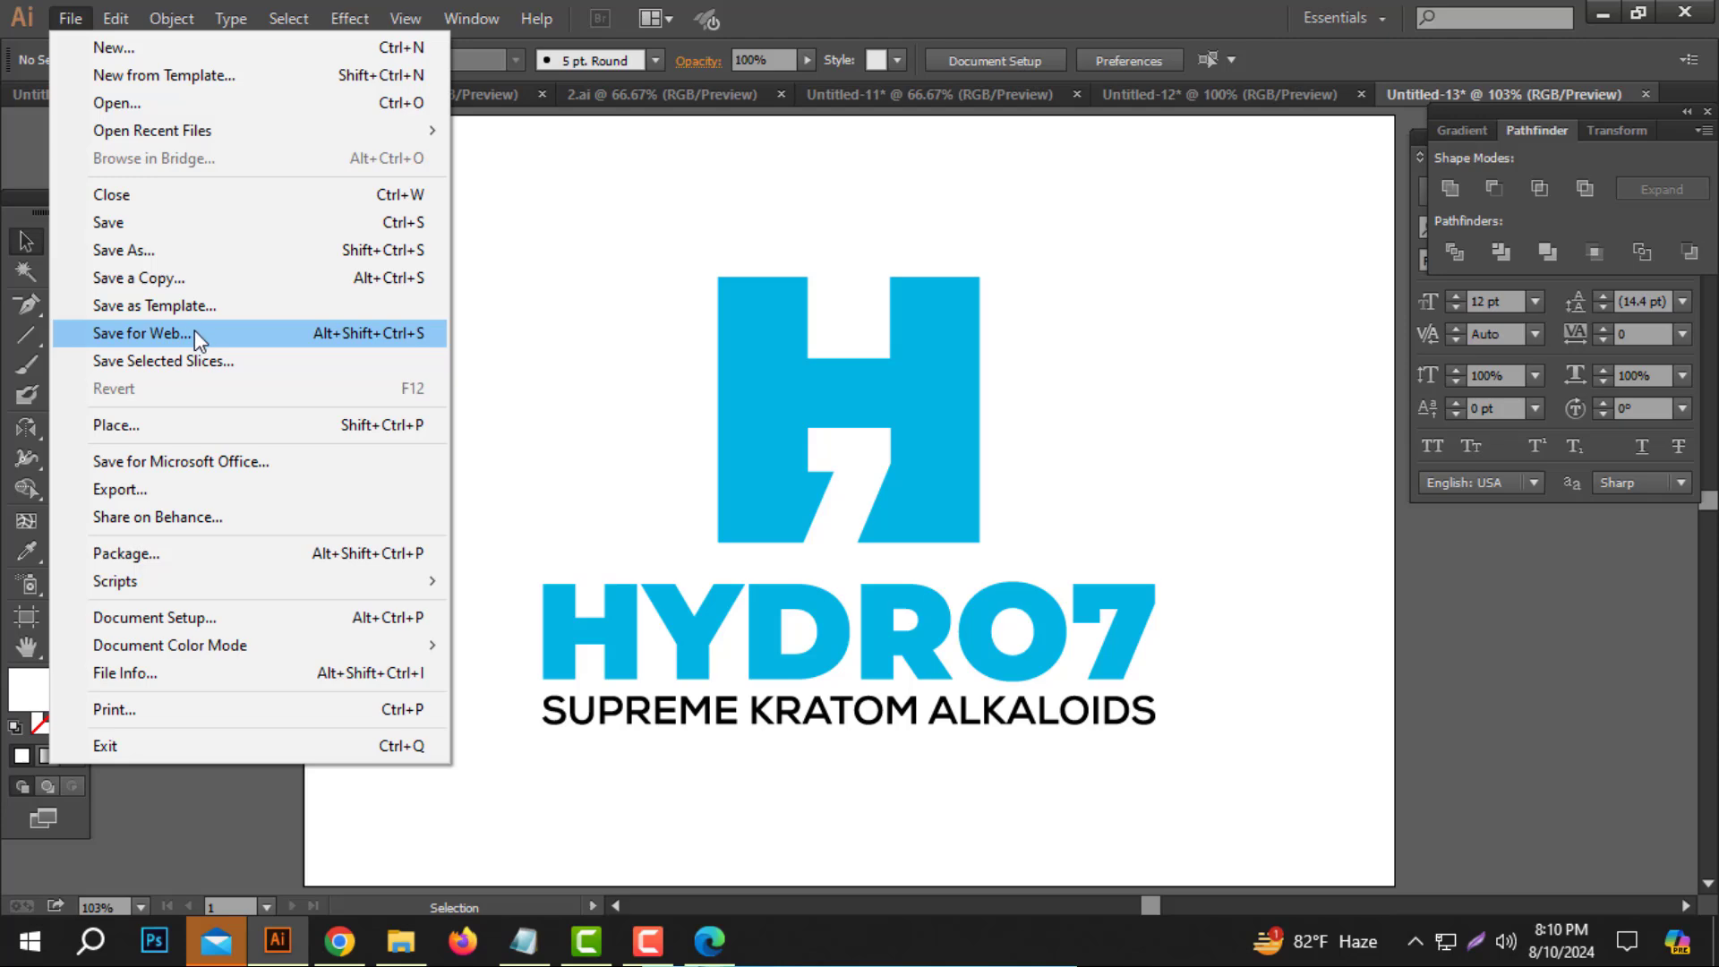
{"action": "left_click", "coordinate": [195, 333]}
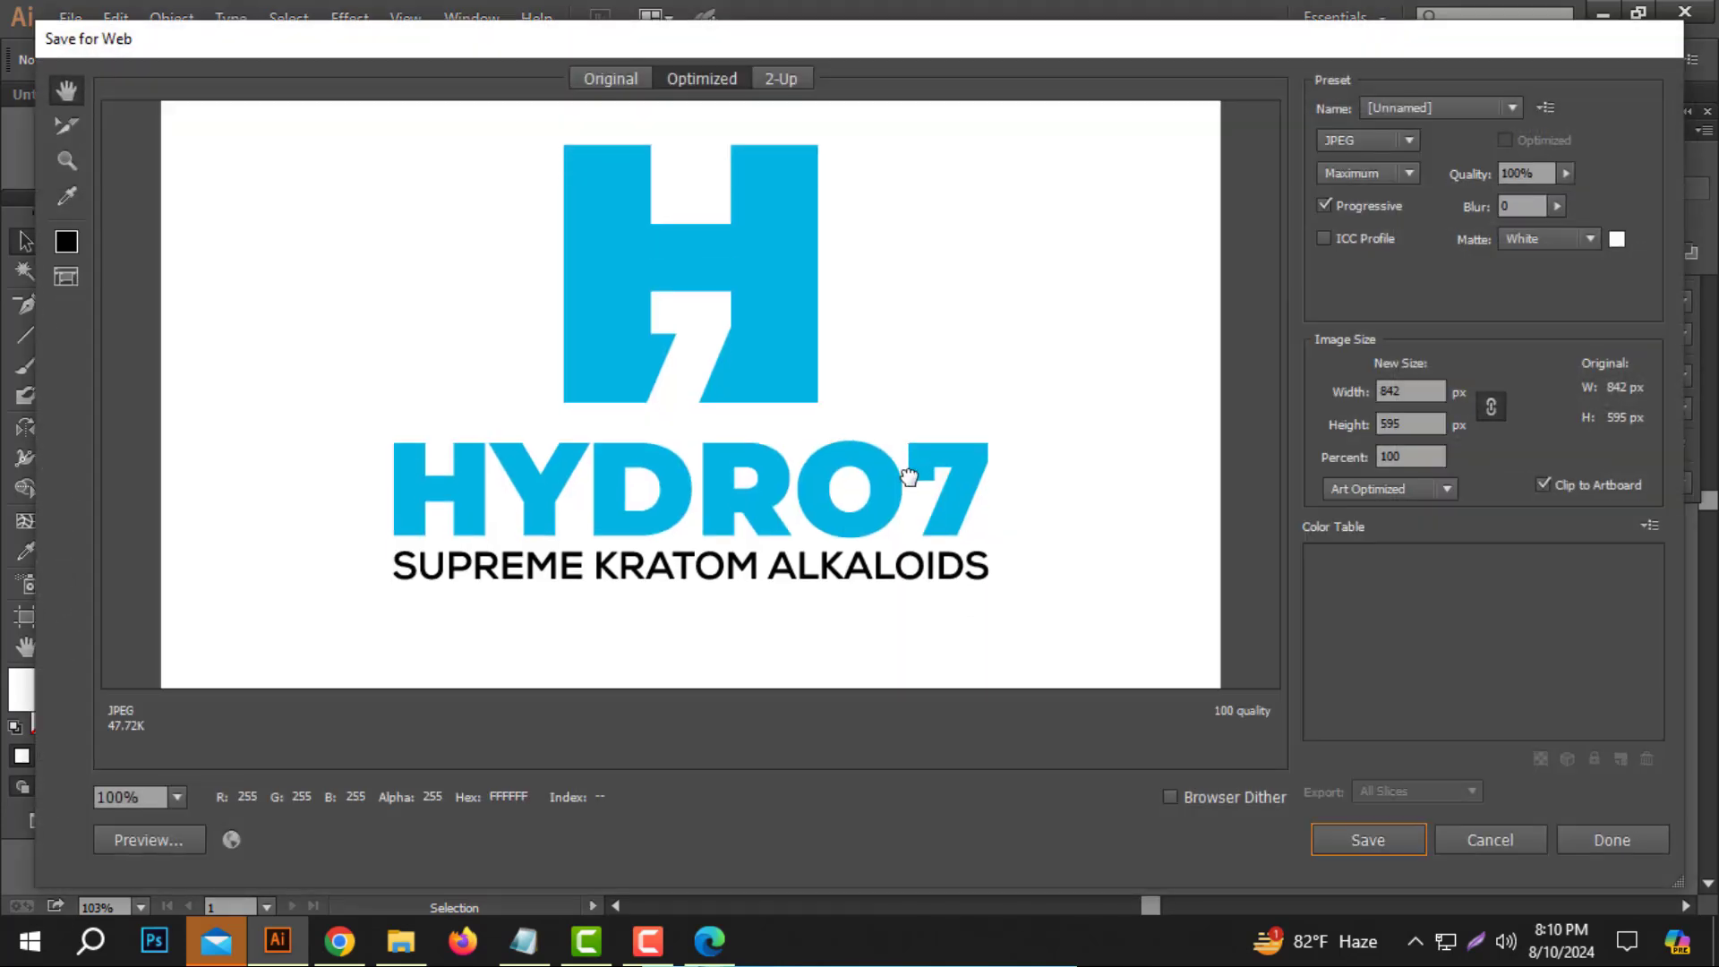
{"action": "left_click", "coordinate": [1565, 172]}
{"action": "left_click", "coordinate": [1589, 164]}
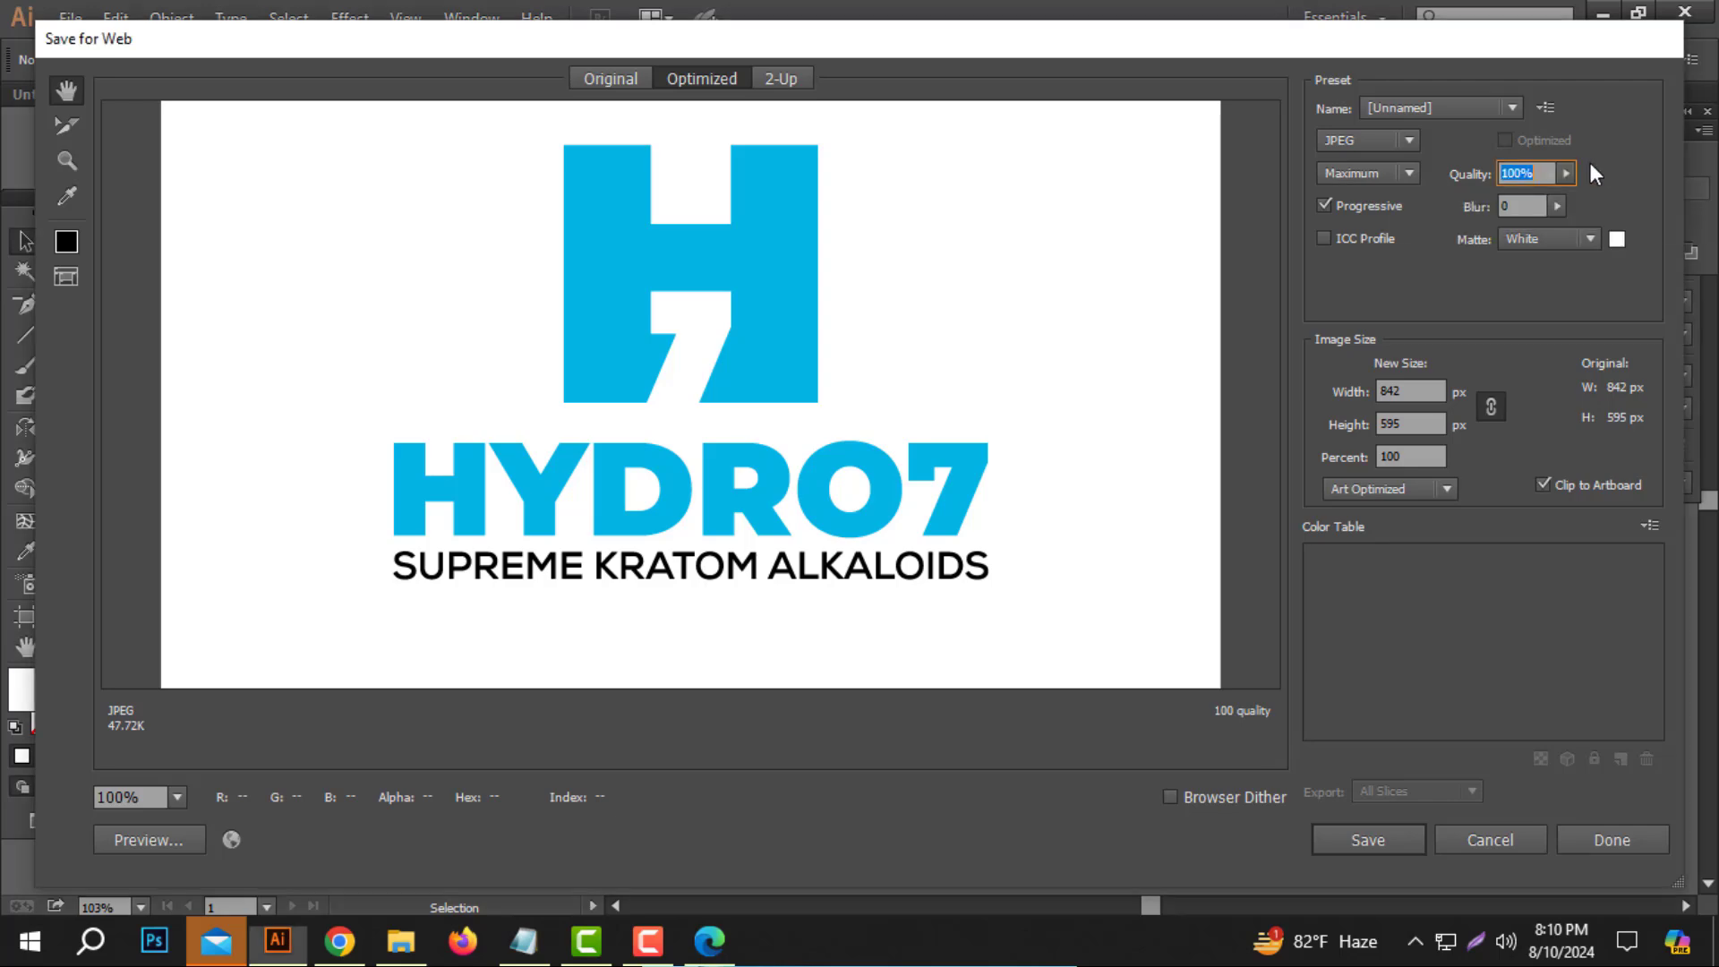
{"action": "left_click", "coordinate": [1350, 149]}
{"action": "left_click", "coordinate": [1355, 145]}
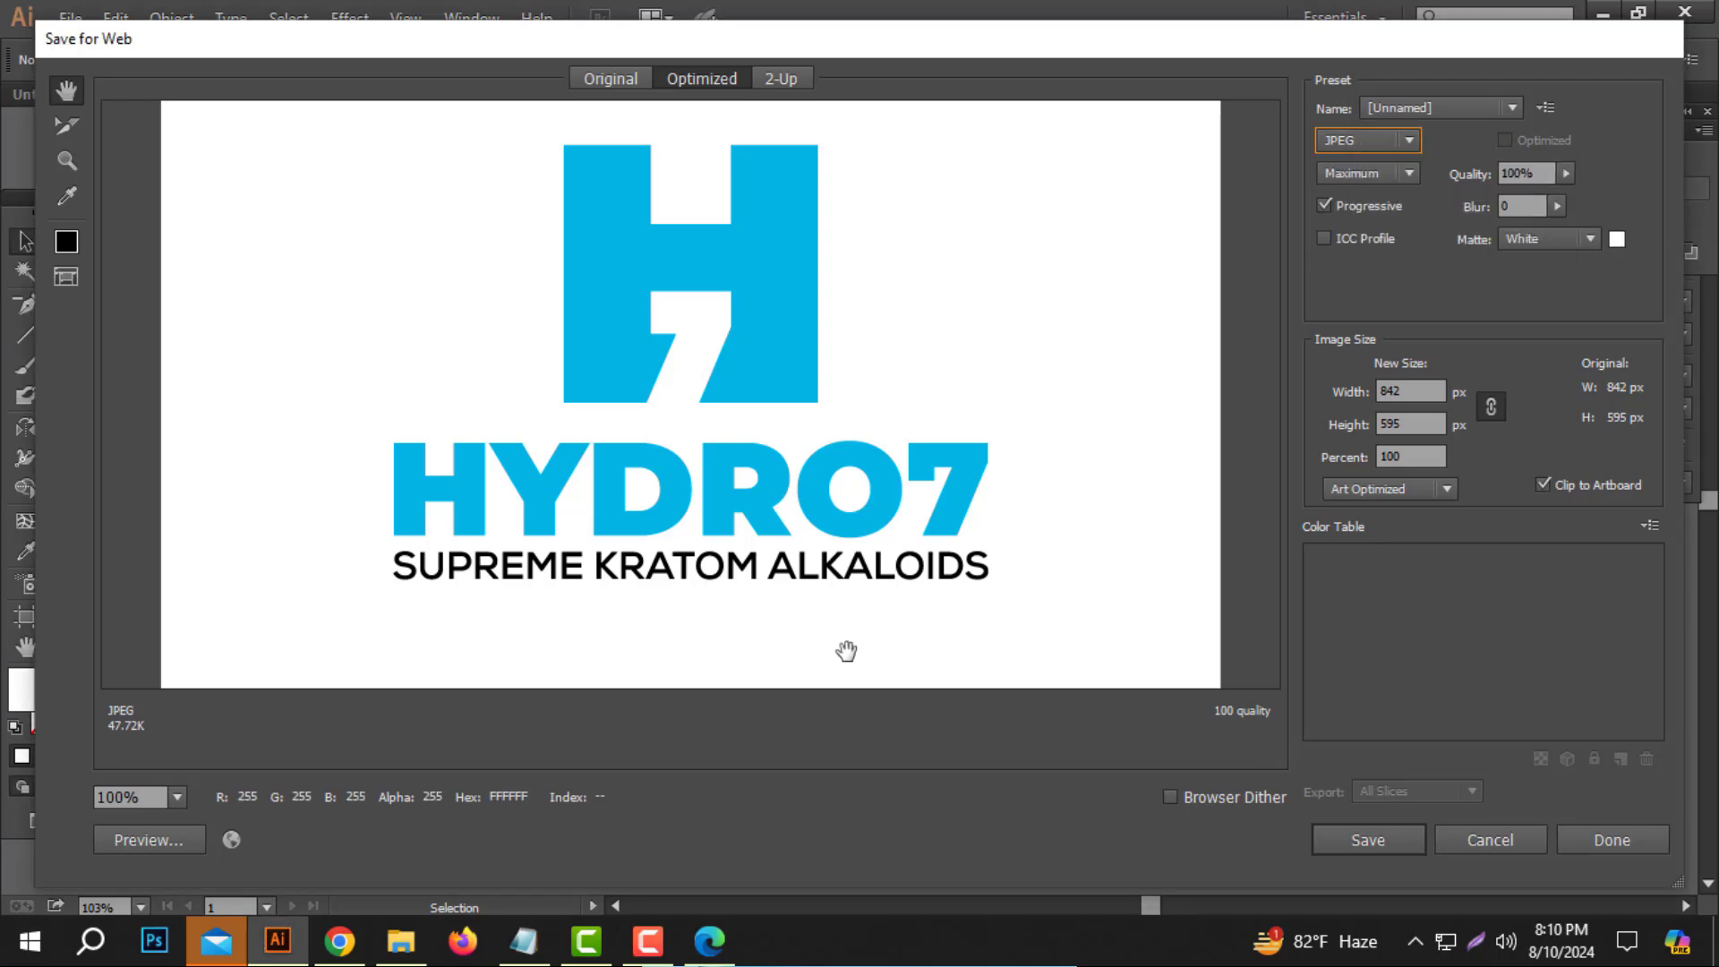
{"action": "left_click", "coordinate": [1382, 847]}
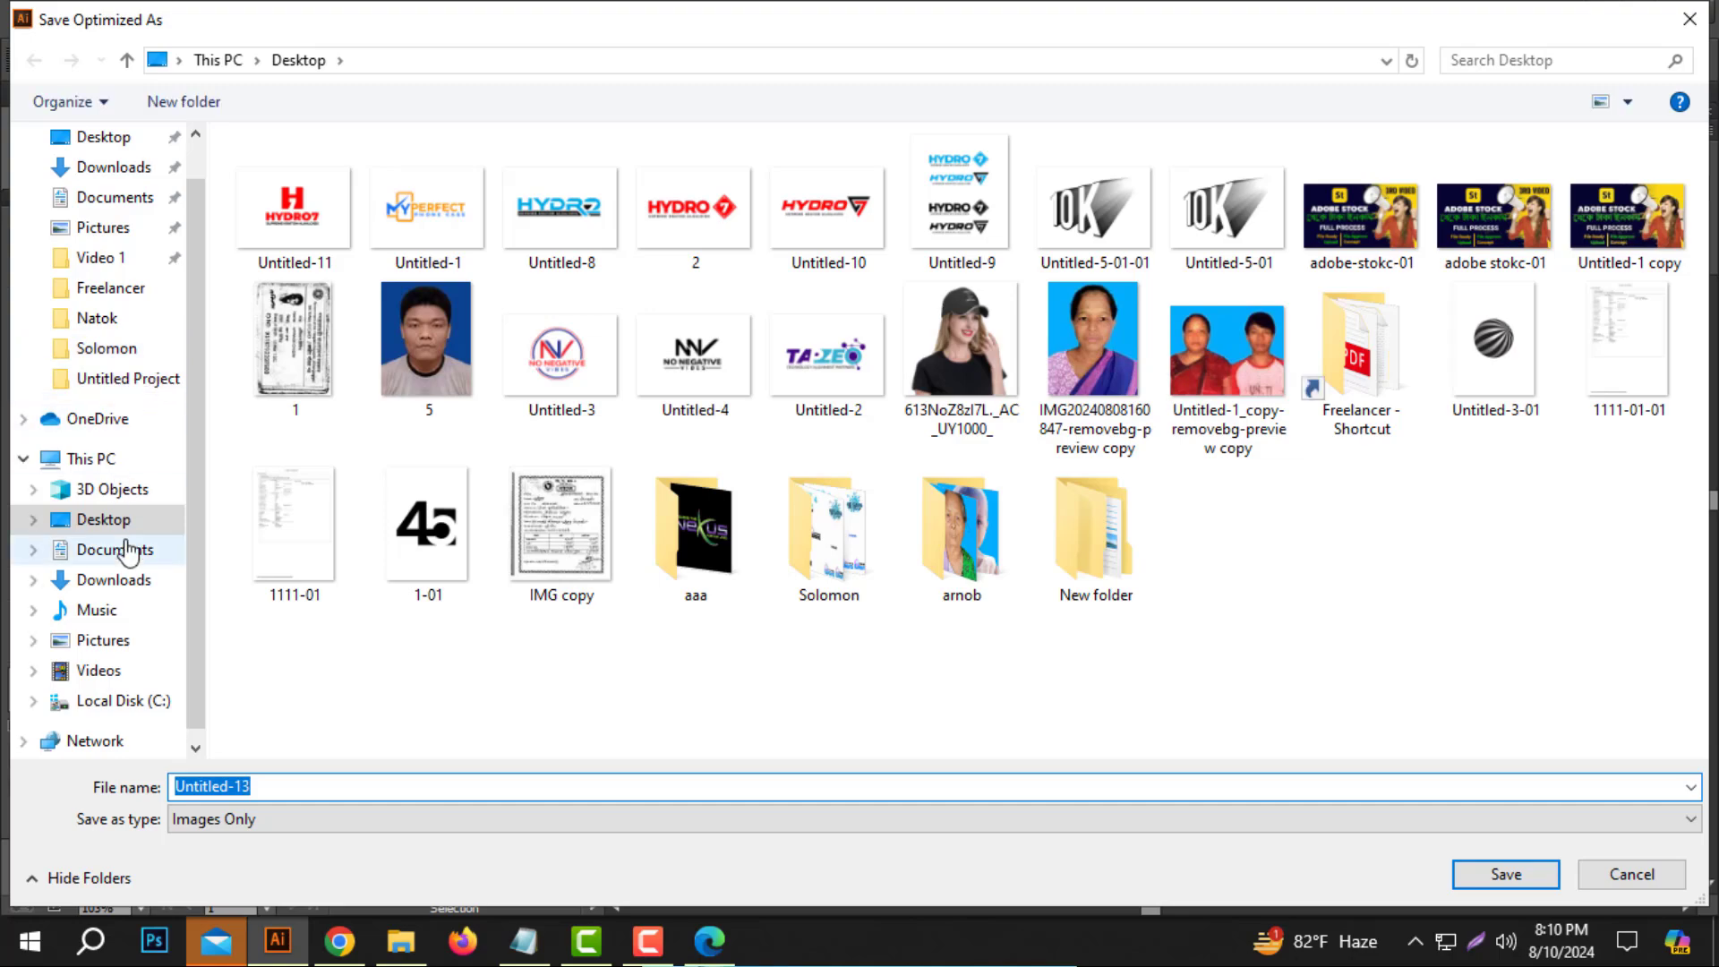
{"action": "left_click", "coordinate": [1514, 874]}
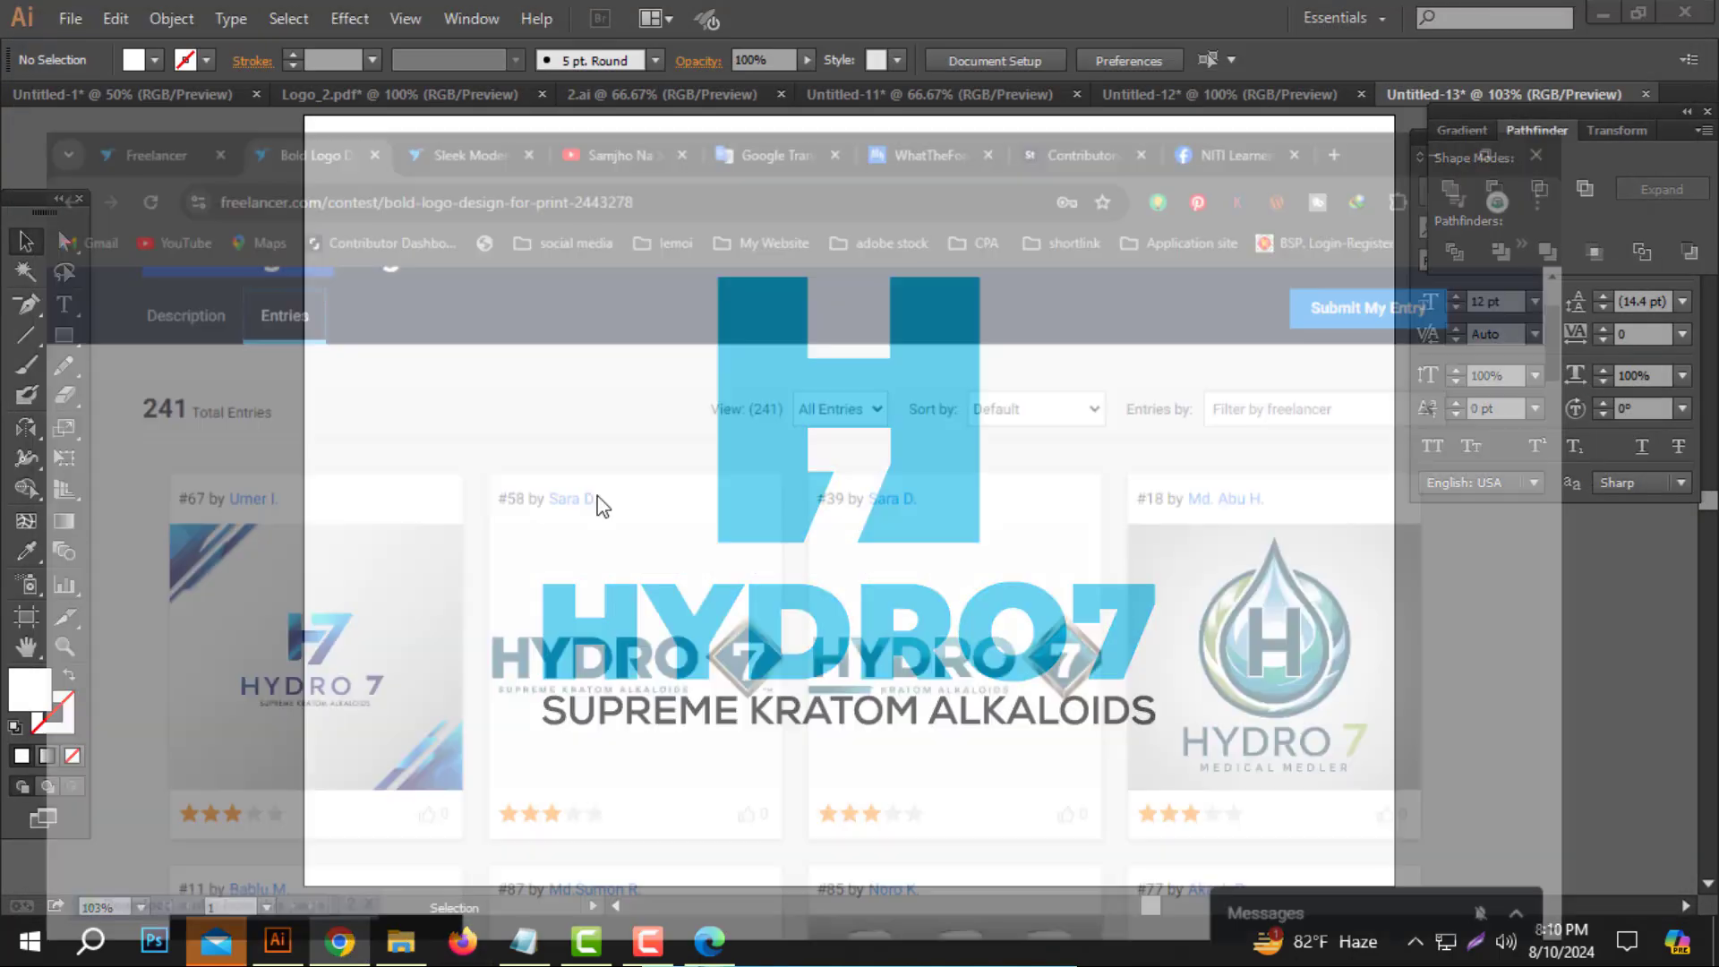
Switch to the Freelancer contest page in Chrome, start a new entry and upload Untitled-13.jpg from the Desktop.
{"action": "left_click", "coordinate": [339, 941]}
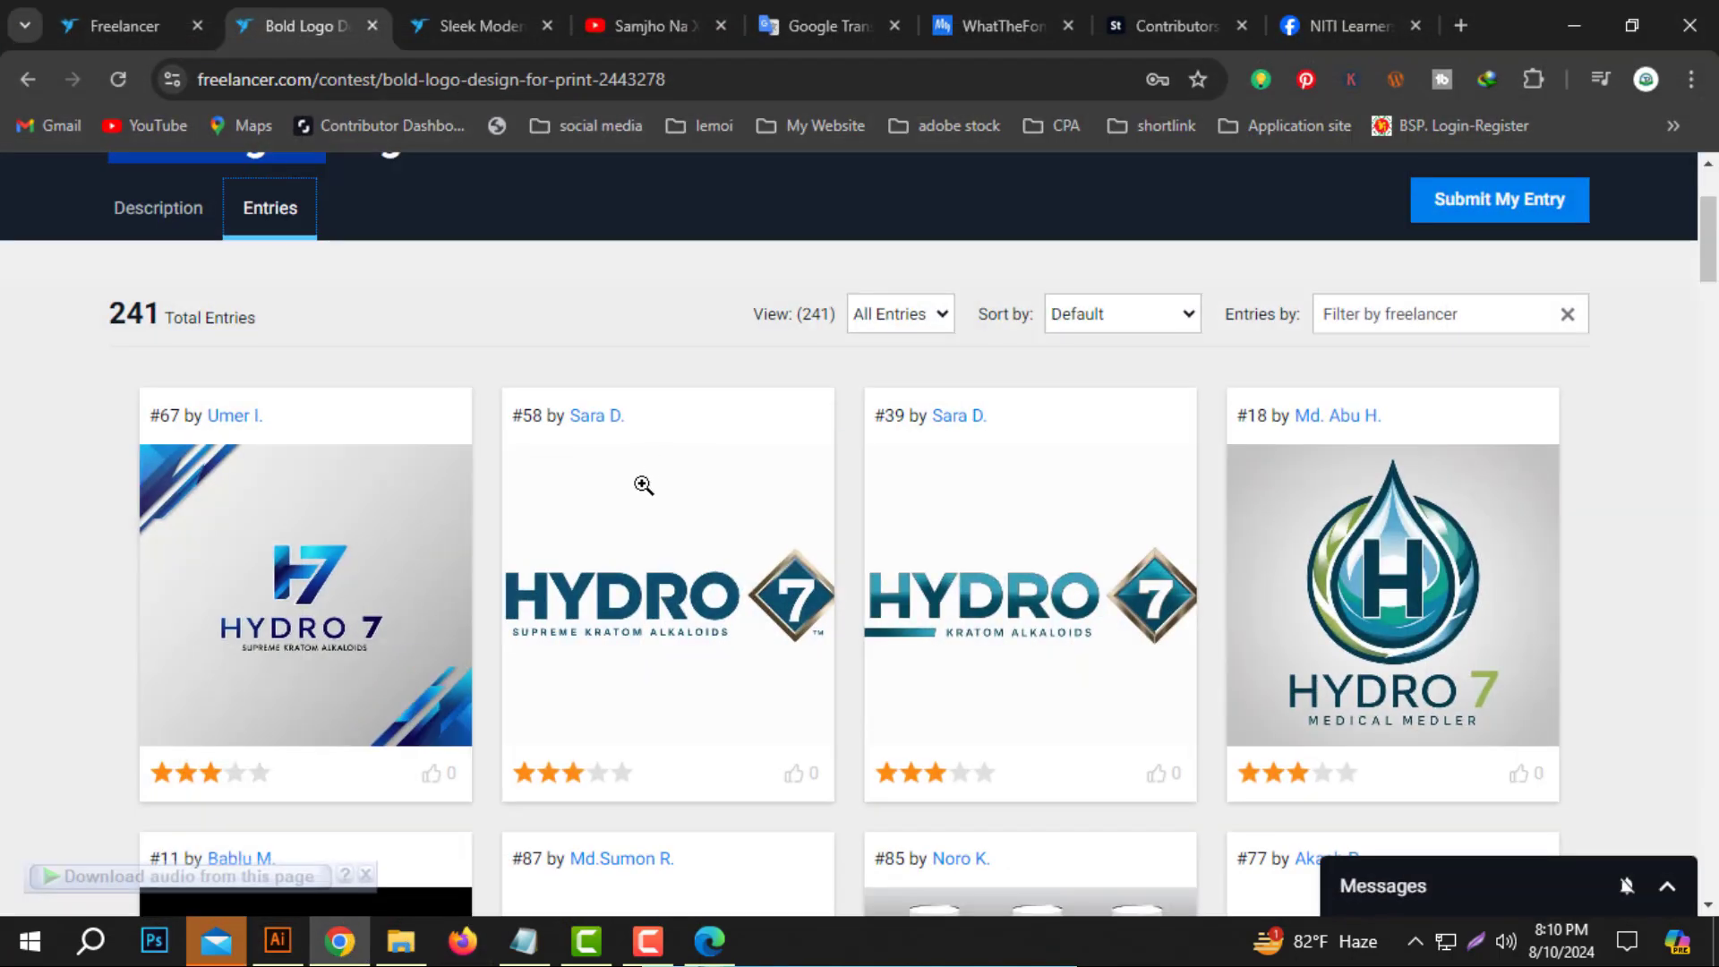
{"action": "scroll", "coordinate": [1325, 428], "scroll_direction": "up", "scroll_amount": 2}
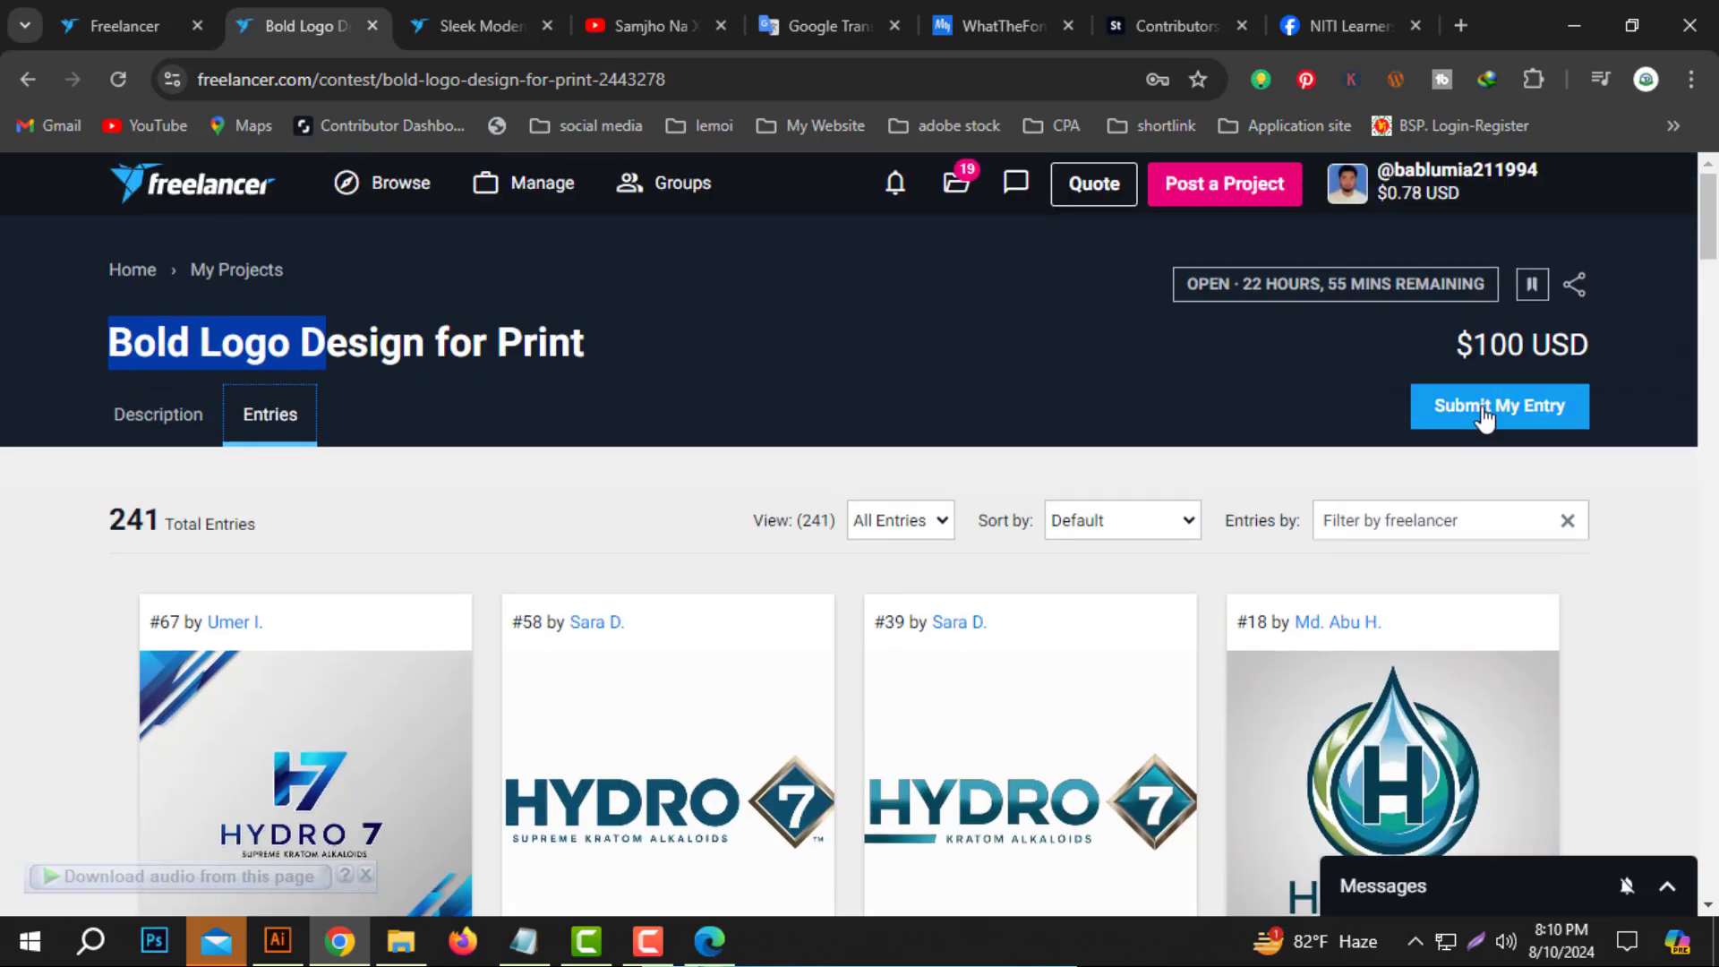
{"action": "left_click", "coordinate": [1484, 416]}
{"action": "left_click", "coordinate": [1245, 704]}
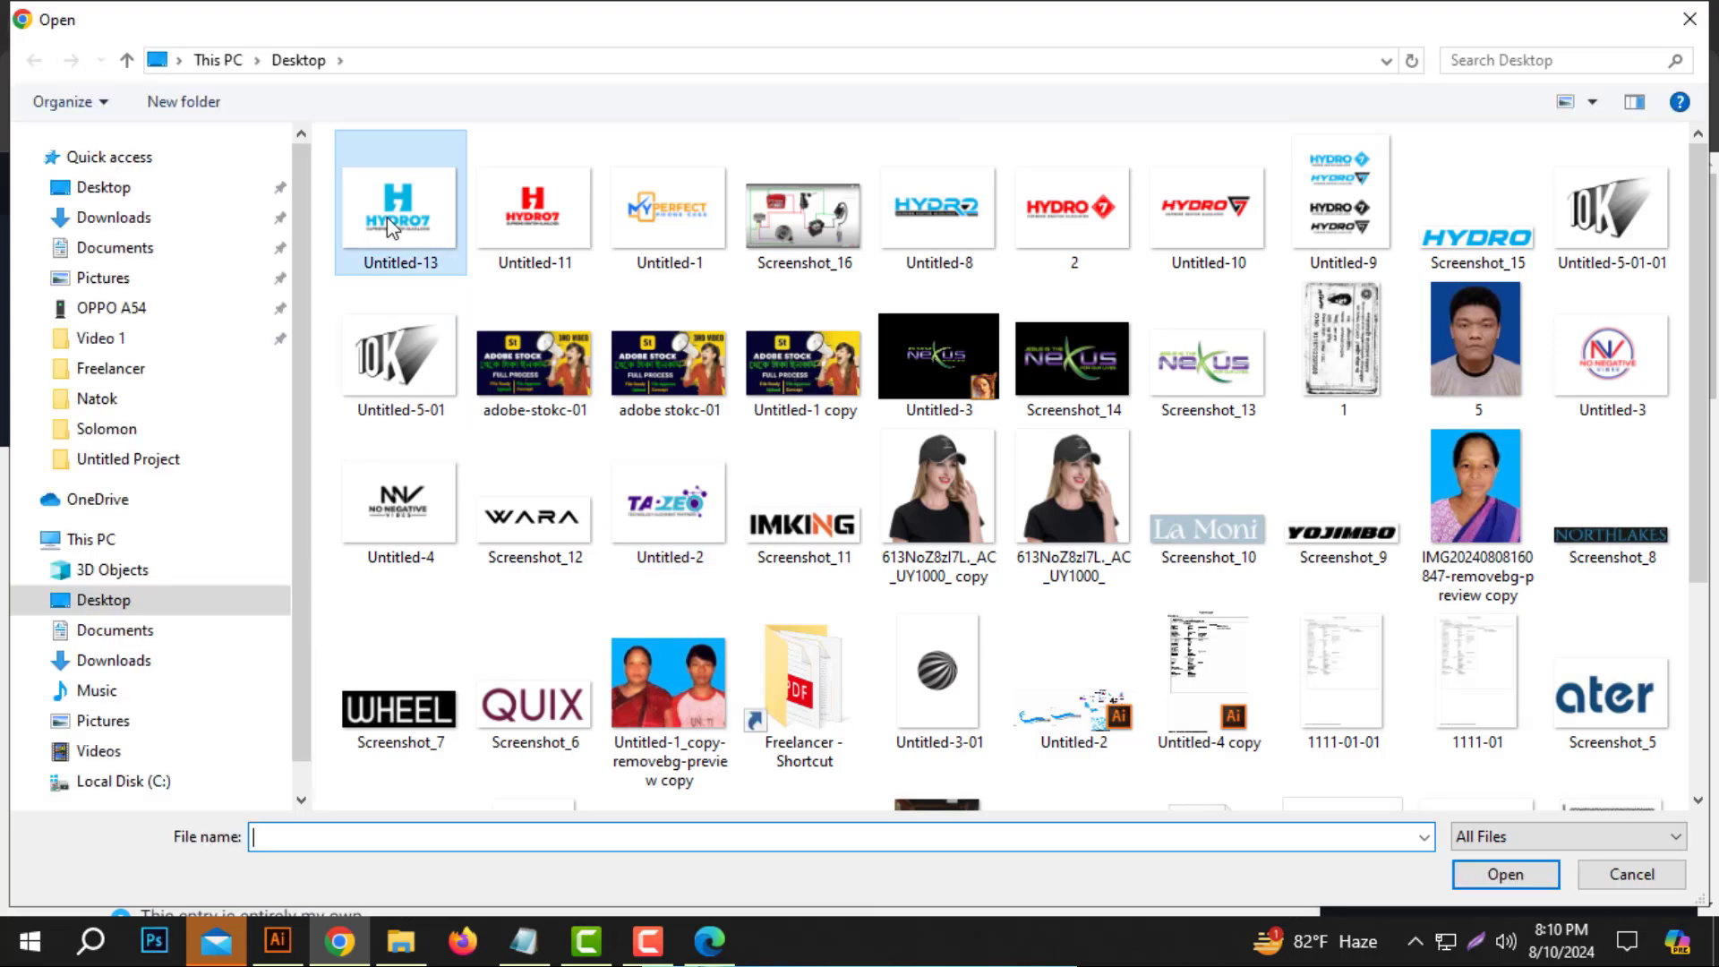
{"action": "double_click", "coordinate": [389, 228]}
Copy the contest title "Bold Logo Design for Print" into the entry's title and description.
{"action": "triple_click", "coordinate": [439, 345]}
{"action": "right_click", "coordinate": [436, 356]}
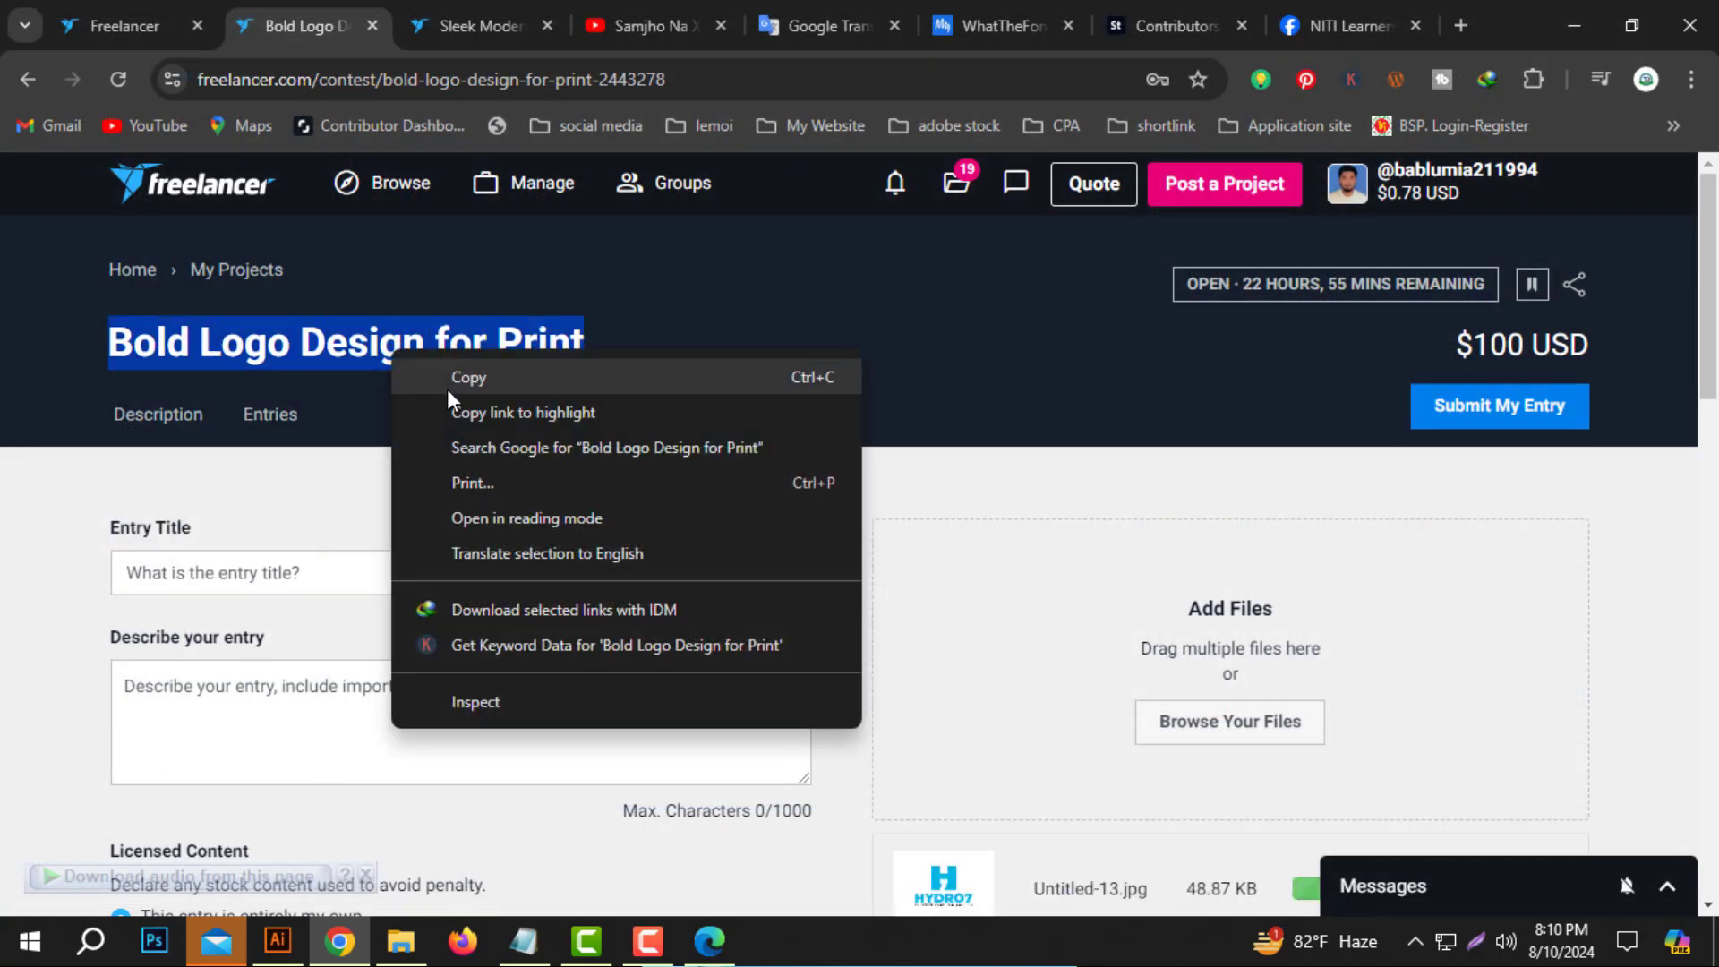
{"action": "left_click", "coordinate": [452, 376]}
{"action": "left_click", "coordinate": [453, 592]}
{"action": "right_click", "coordinate": [444, 580]}
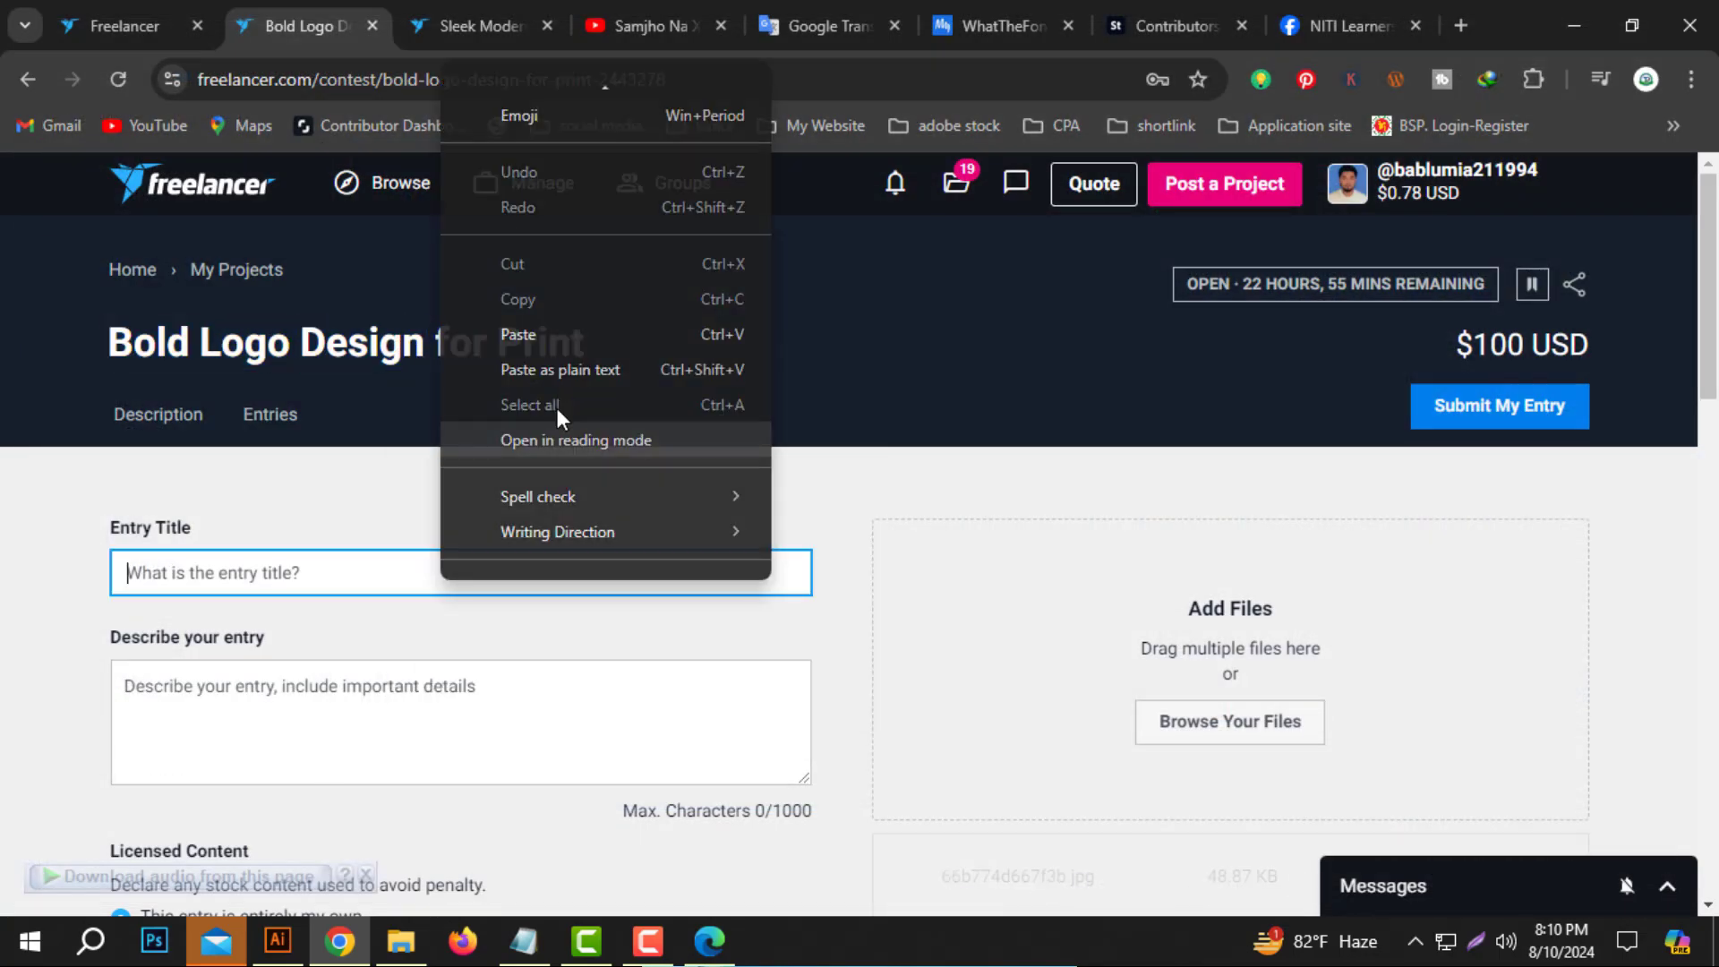
{"action": "left_click", "coordinate": [534, 334]}
{"action": "left_click", "coordinate": [425, 711]}
{"action": "right_click", "coordinate": [484, 663]}
{"action": "left_click", "coordinate": [533, 351]}
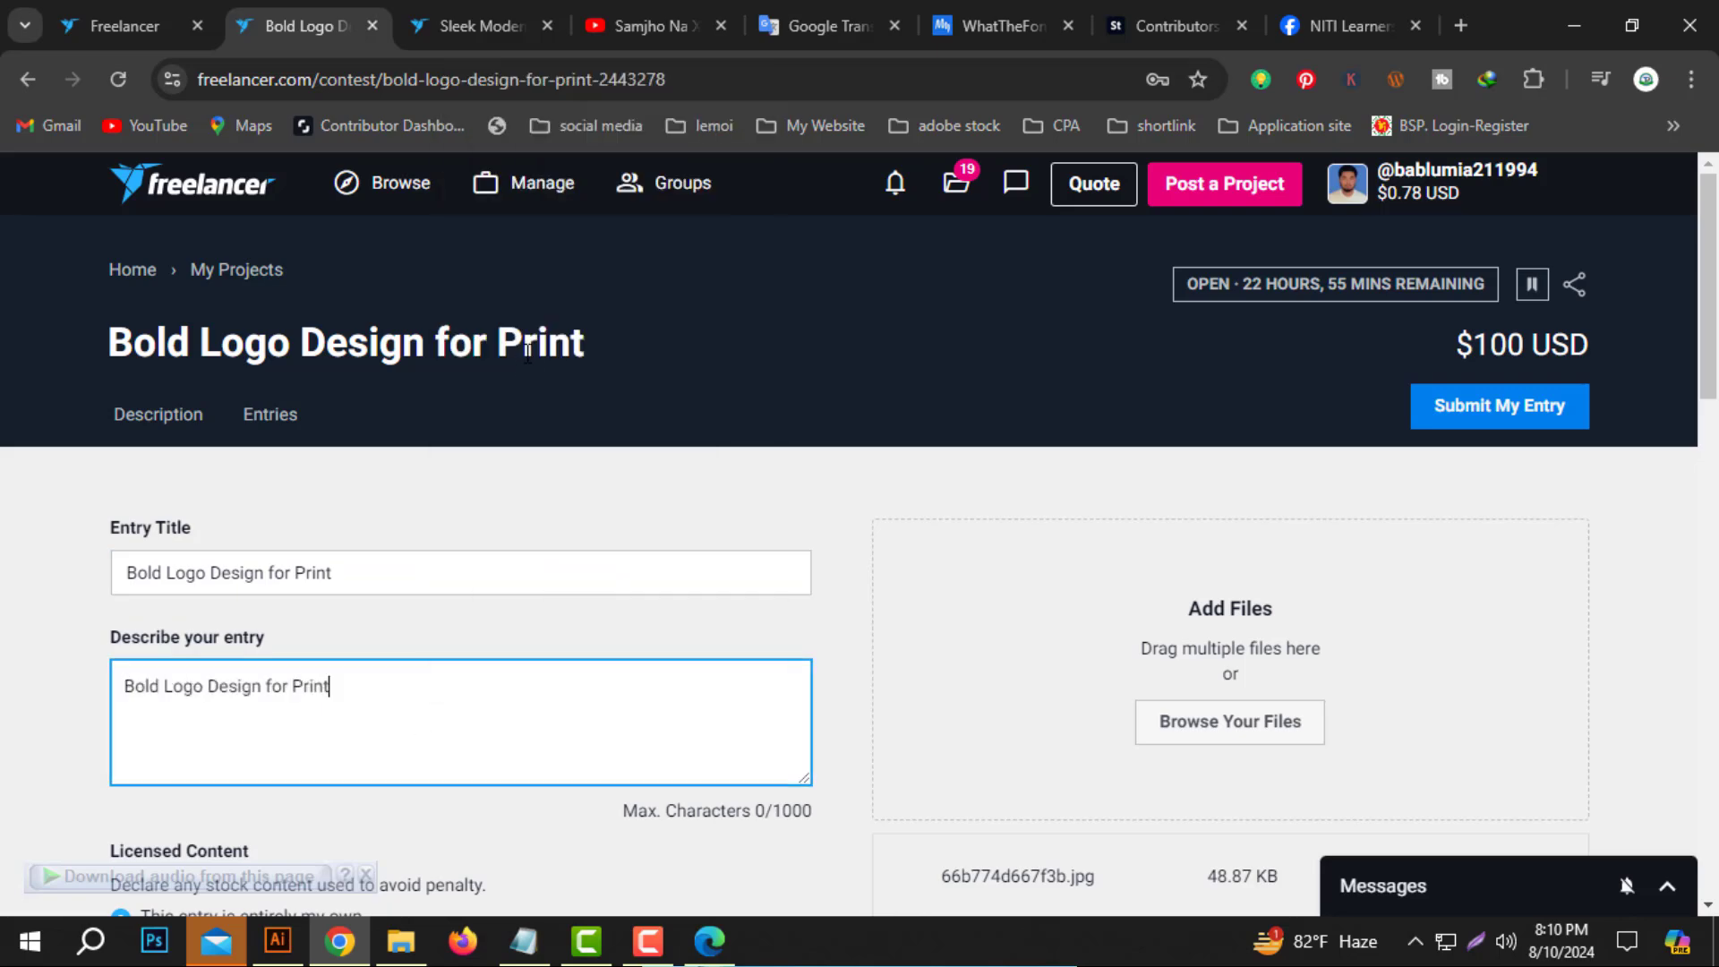
Set the entry sell price to 100 USD and submit the contest entry.
{"action": "scroll", "coordinate": [718, 492], "scroll_direction": "down", "scroll_amount": 7}
{"action": "left_click", "coordinate": [202, 502]}
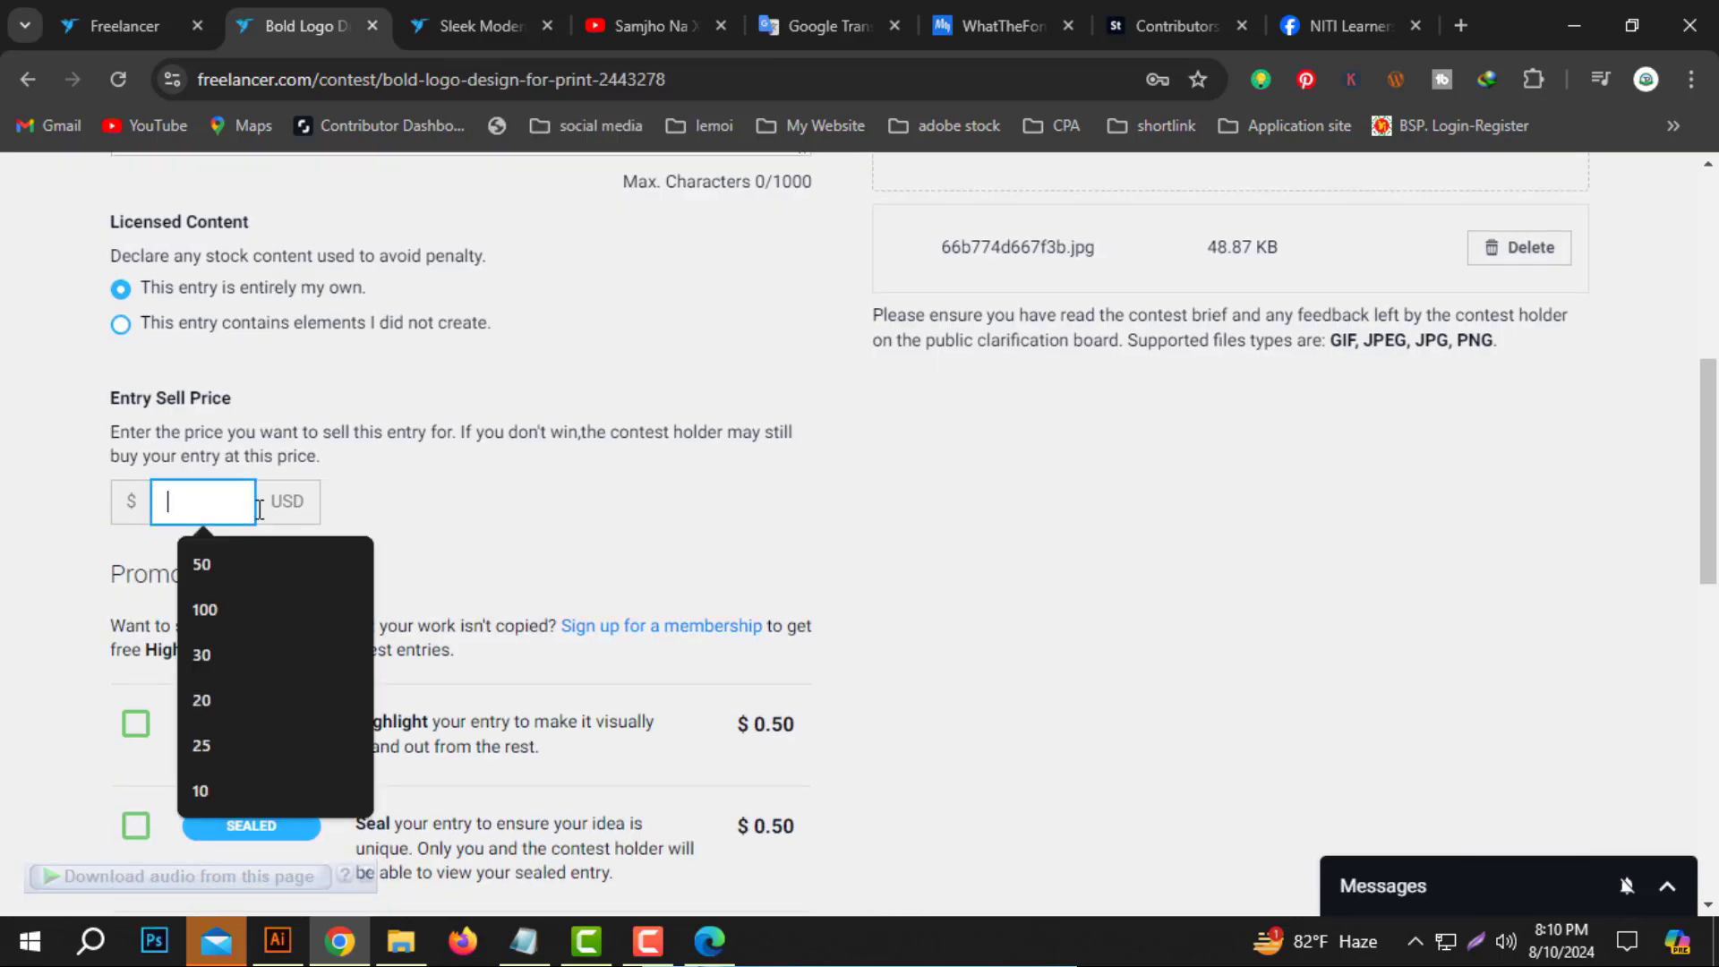
{"action": "type", "text": "100"}
{"action": "scroll", "coordinate": [434, 557], "scroll_direction": "down", "scroll_amount": 5}
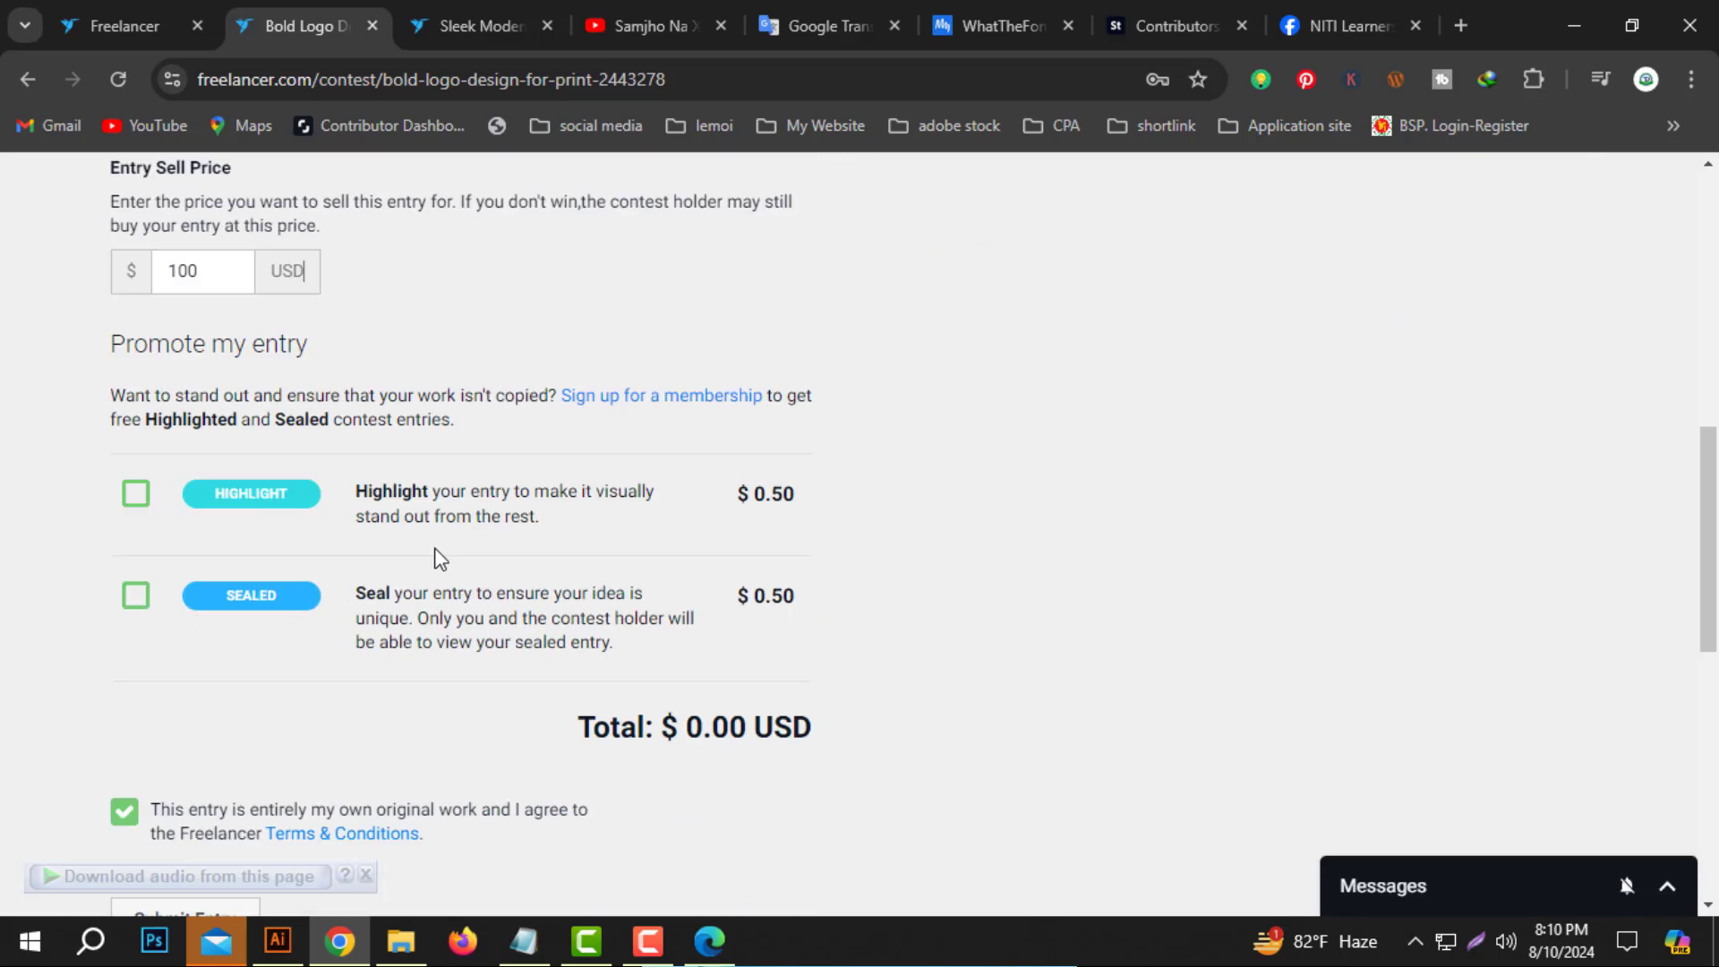
{"action": "scroll", "coordinate": [657, 560], "scroll_direction": "up", "scroll_amount": 4}
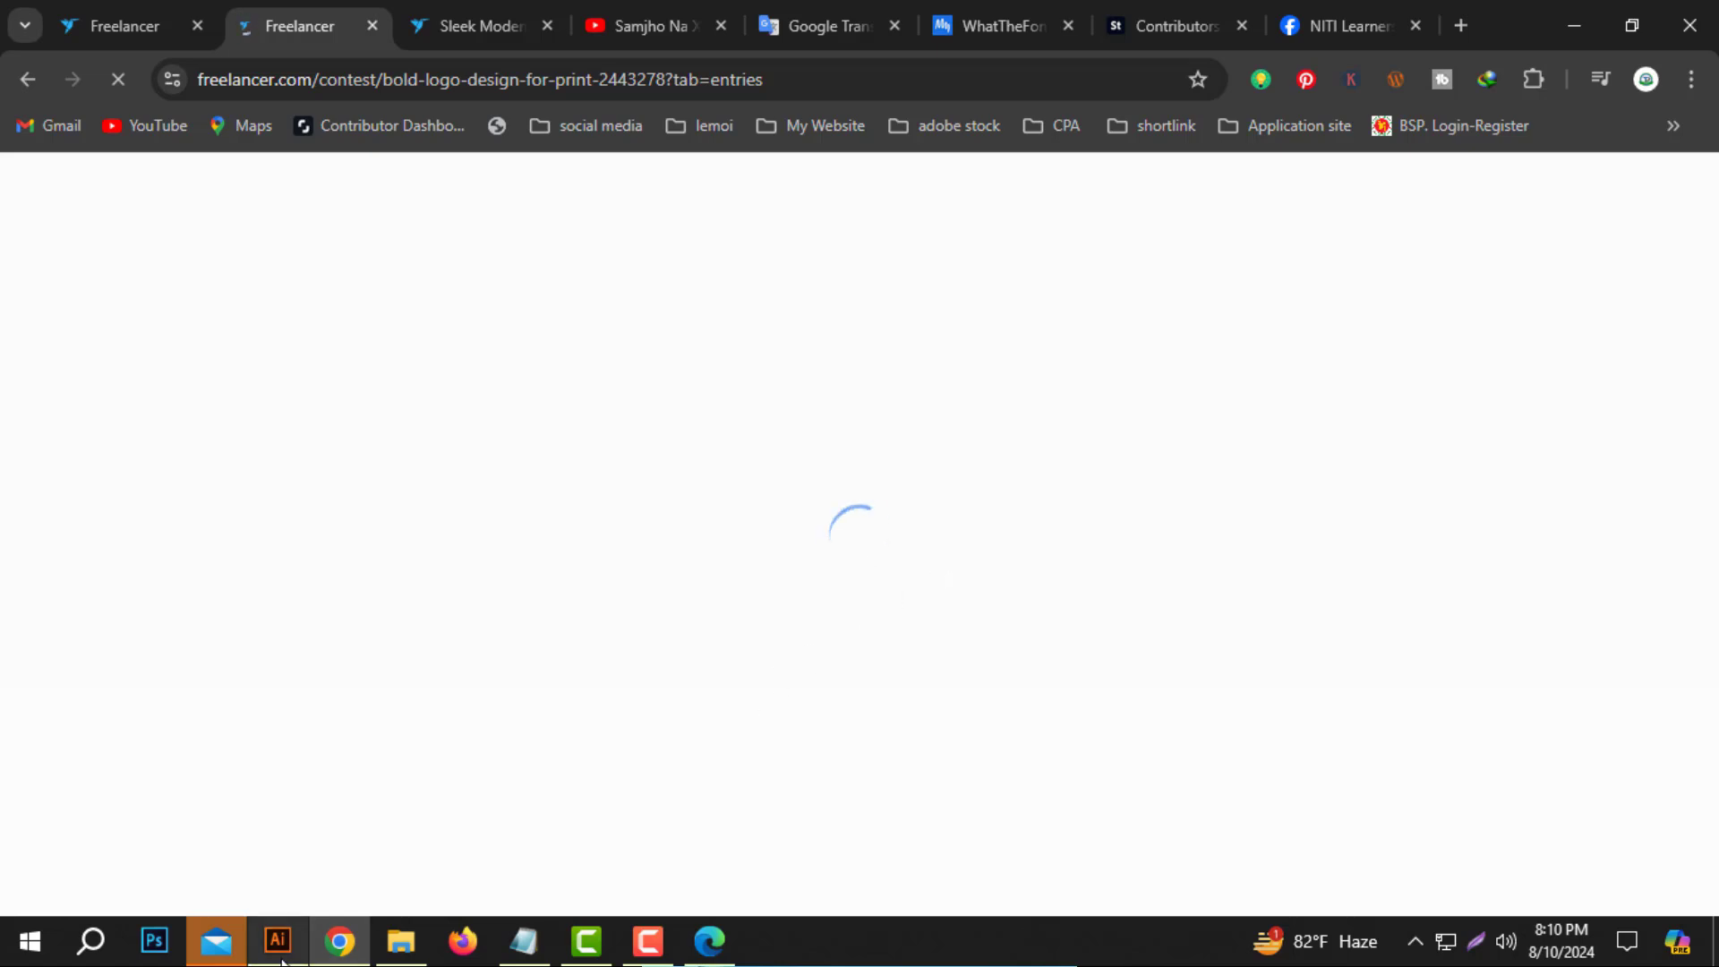
Switch to Illustrator's Untitled-12 document, then cut and repaste the mixed-case Hydro7 logo and enlarge it on the artboard.
{"action": "left_click", "coordinate": [273, 956]}
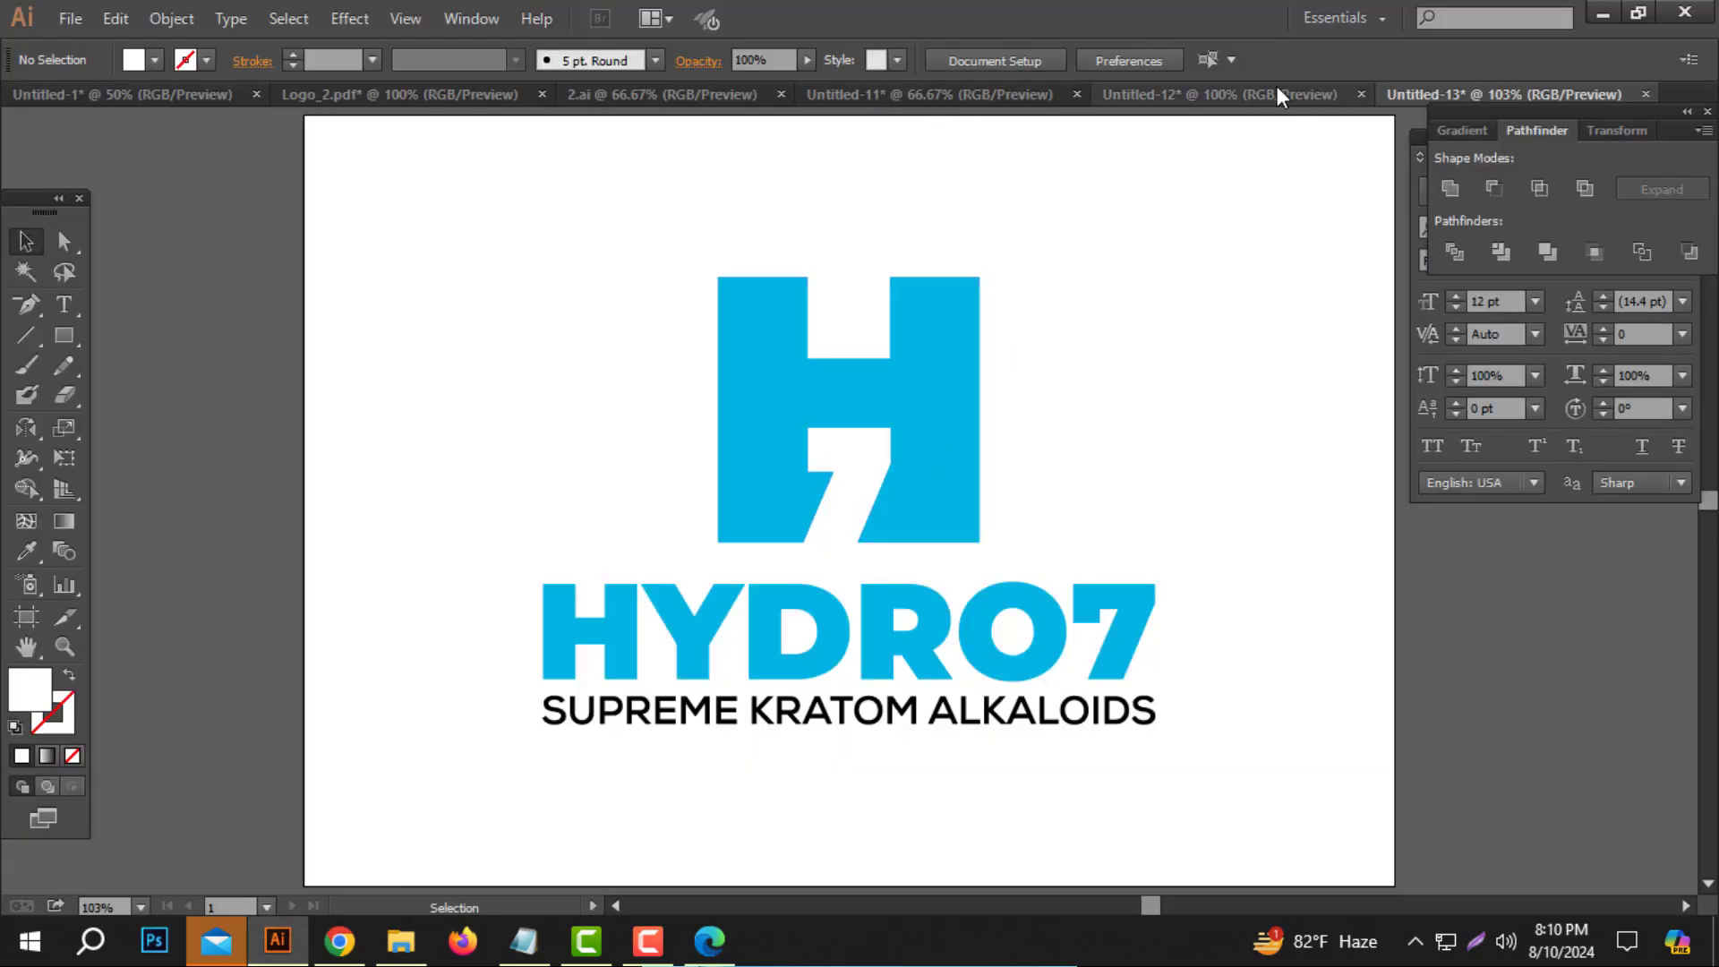
{"action": "left_click", "coordinate": [1155, 94]}
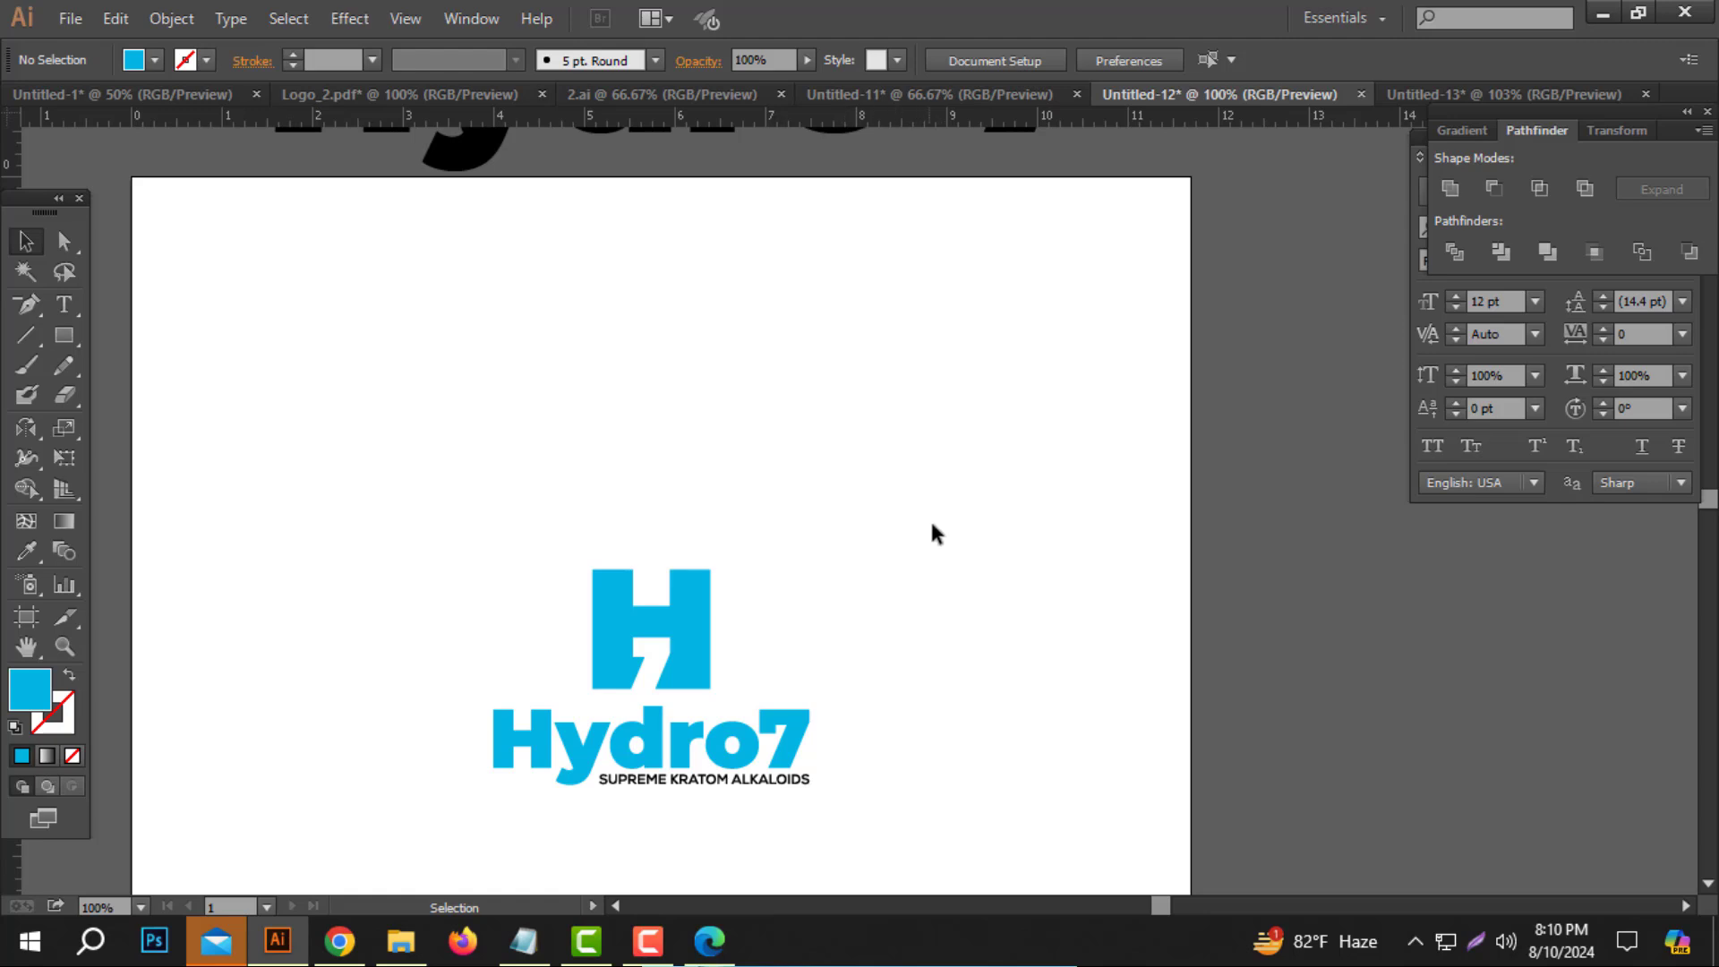
{"action": "left_click_drag", "start_coordinate": [935, 534], "coordinate": [555, 772]}
{"action": "key", "text": "ctrl+x"}
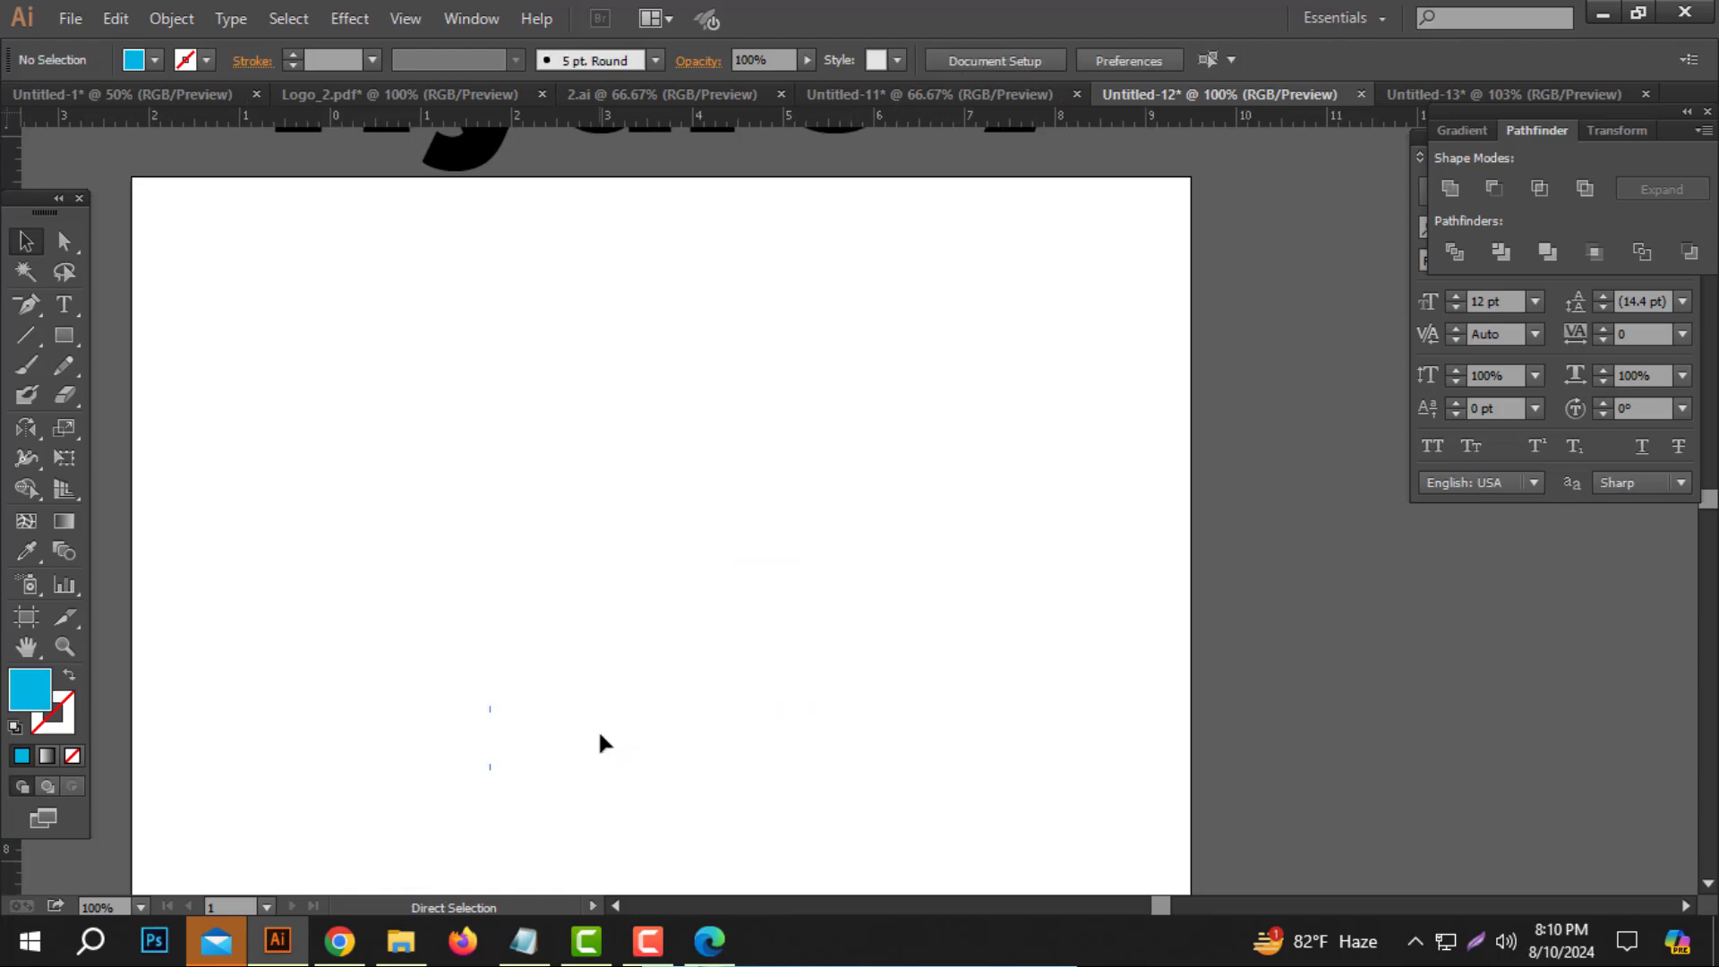
{"action": "key", "text": "ctrl+1"}
{"action": "key", "text": "ctrl+v"}
{"action": "left_click_drag", "start_coordinate": [1017, 407], "coordinate": [1147, 292]}
{"action": "left_click", "coordinate": [976, 298]}
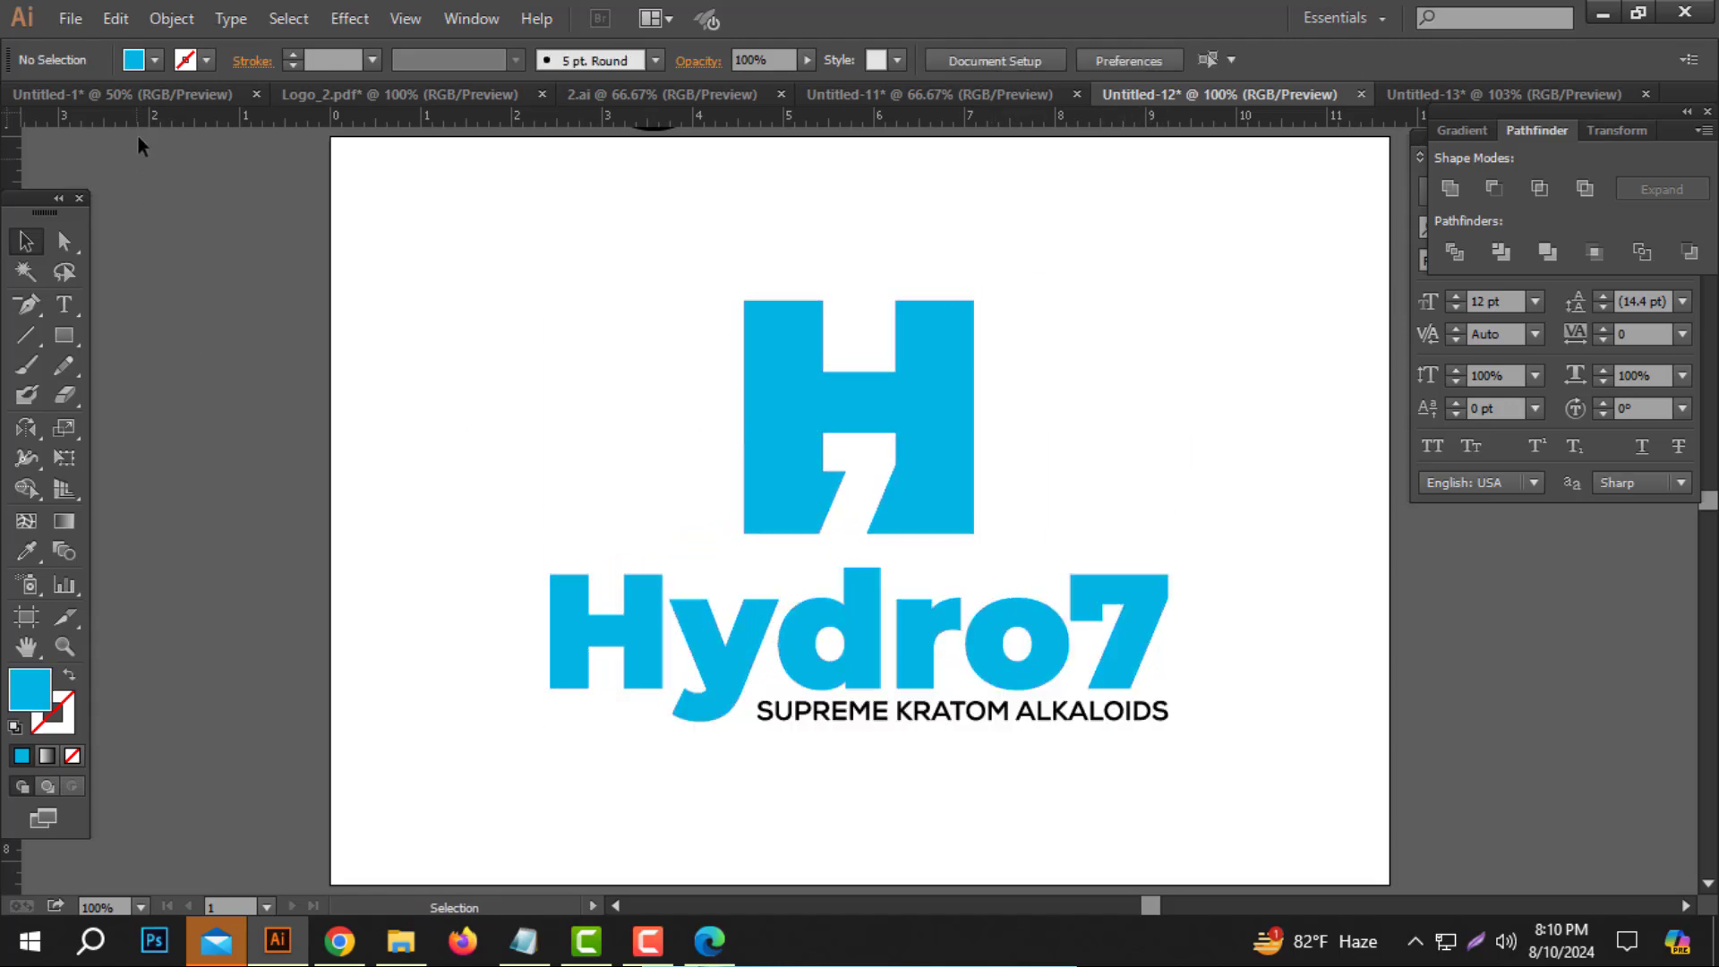
{"action": "left_click", "coordinate": [70, 18]}
{"action": "left_click", "coordinate": [174, 336]}
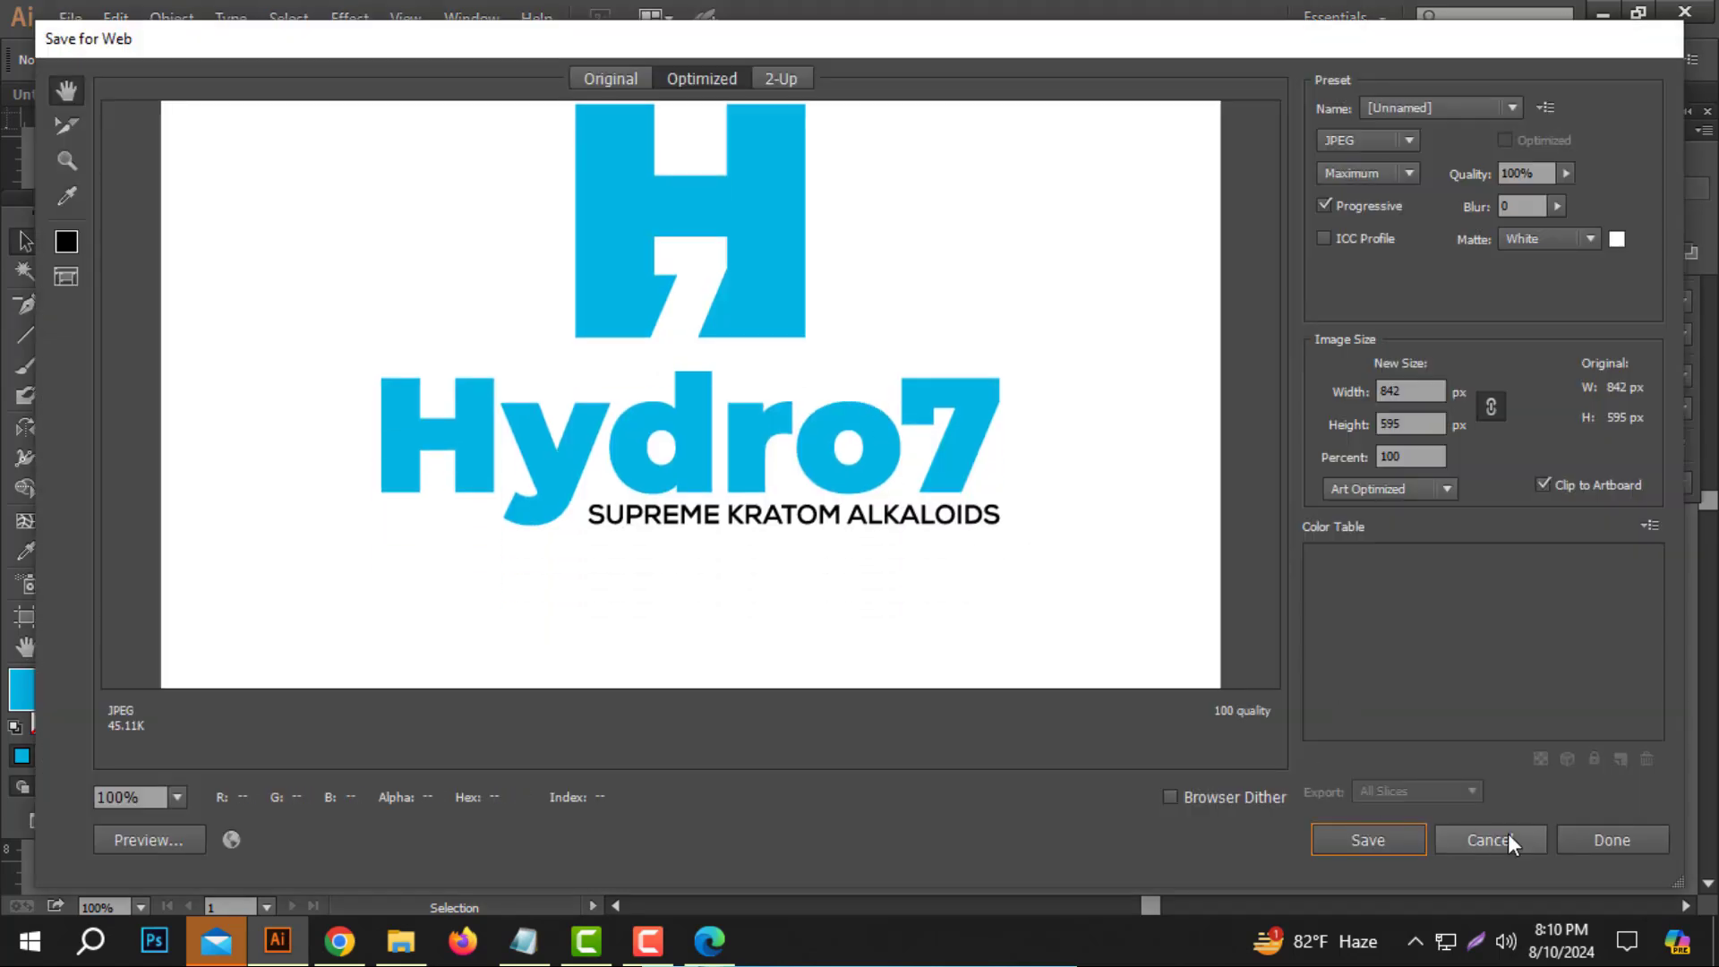
{"action": "left_click", "coordinate": [1489, 840]}
Copy the whole mixed-case Hydro7 logo and create a new landscape A4 document named Untitled-14.
{"action": "left_click_drag", "start_coordinate": [556, 328], "coordinate": [1207, 785]}
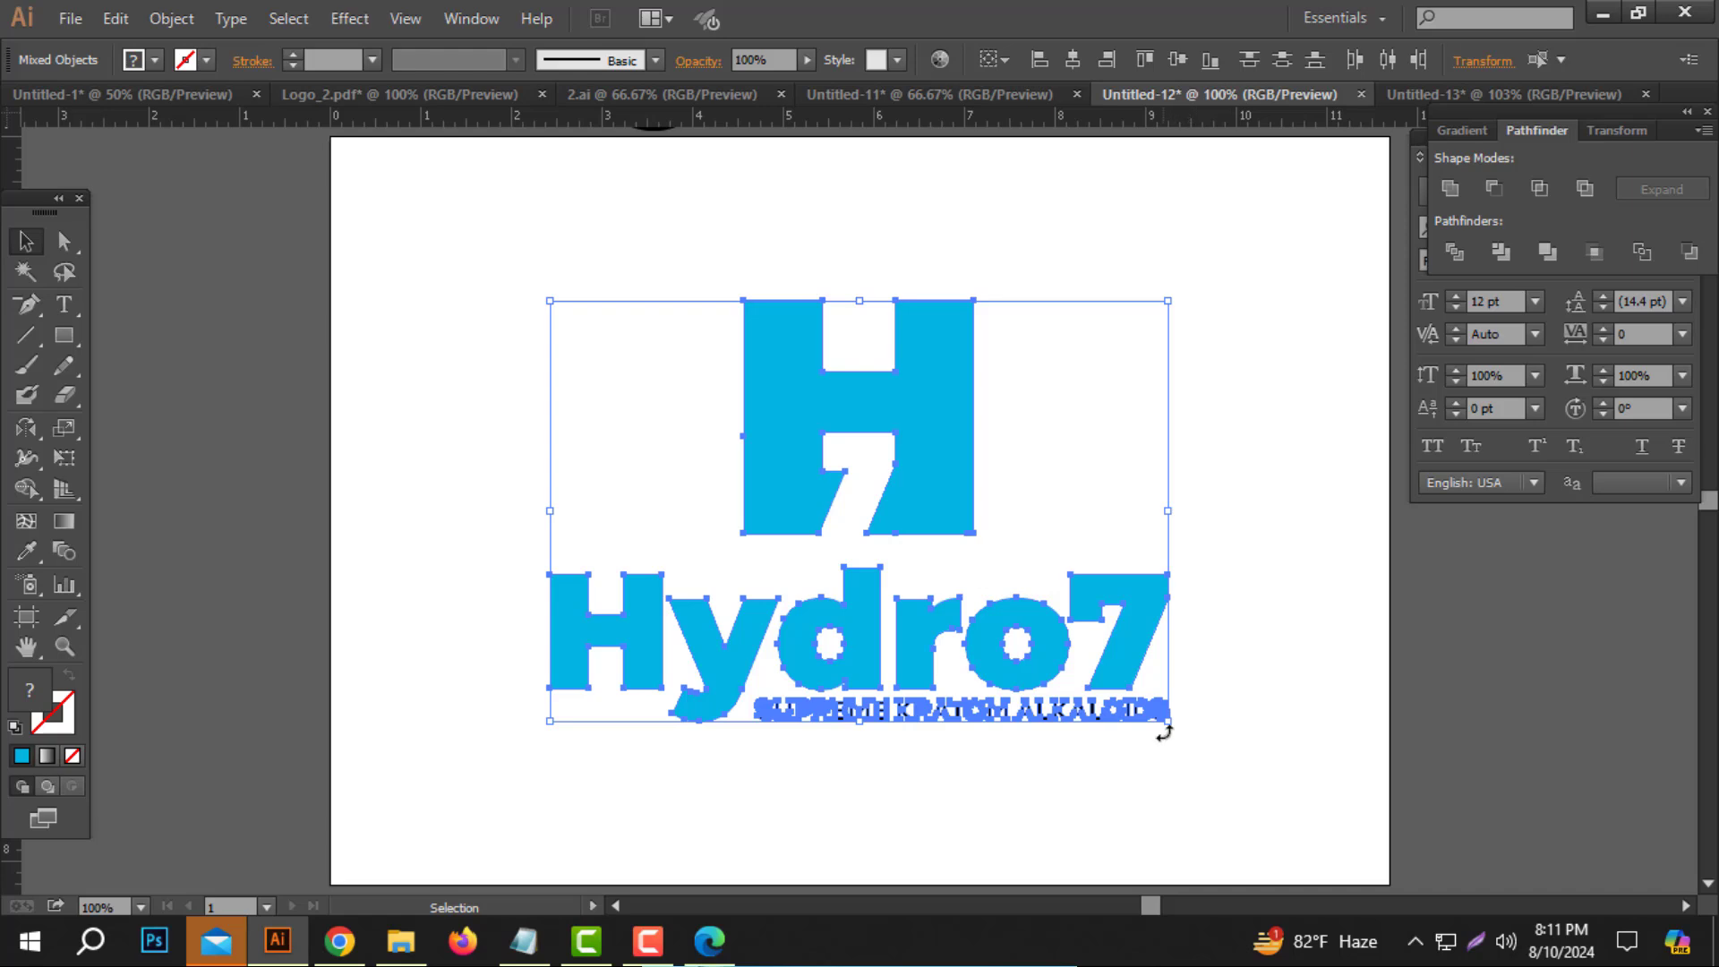
{"action": "key", "text": "ctrl+c"}
{"action": "left_click", "coordinate": [70, 18]}
{"action": "left_click", "coordinate": [143, 47]}
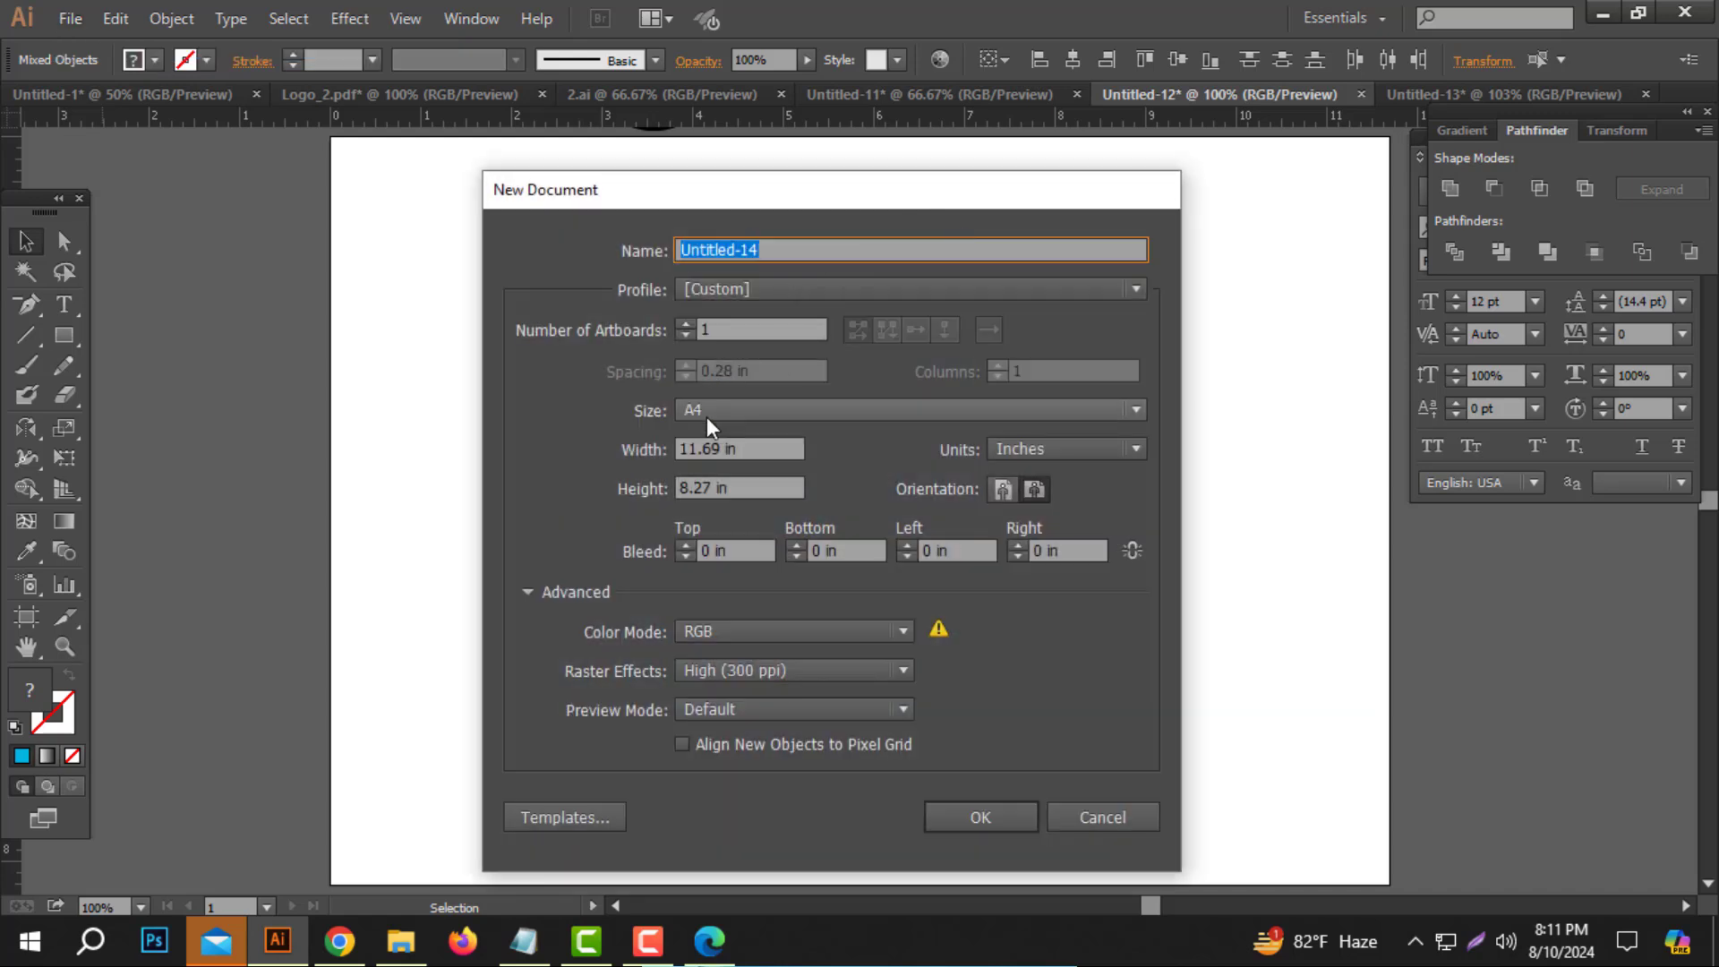
{"action": "left_click", "coordinate": [710, 428]}
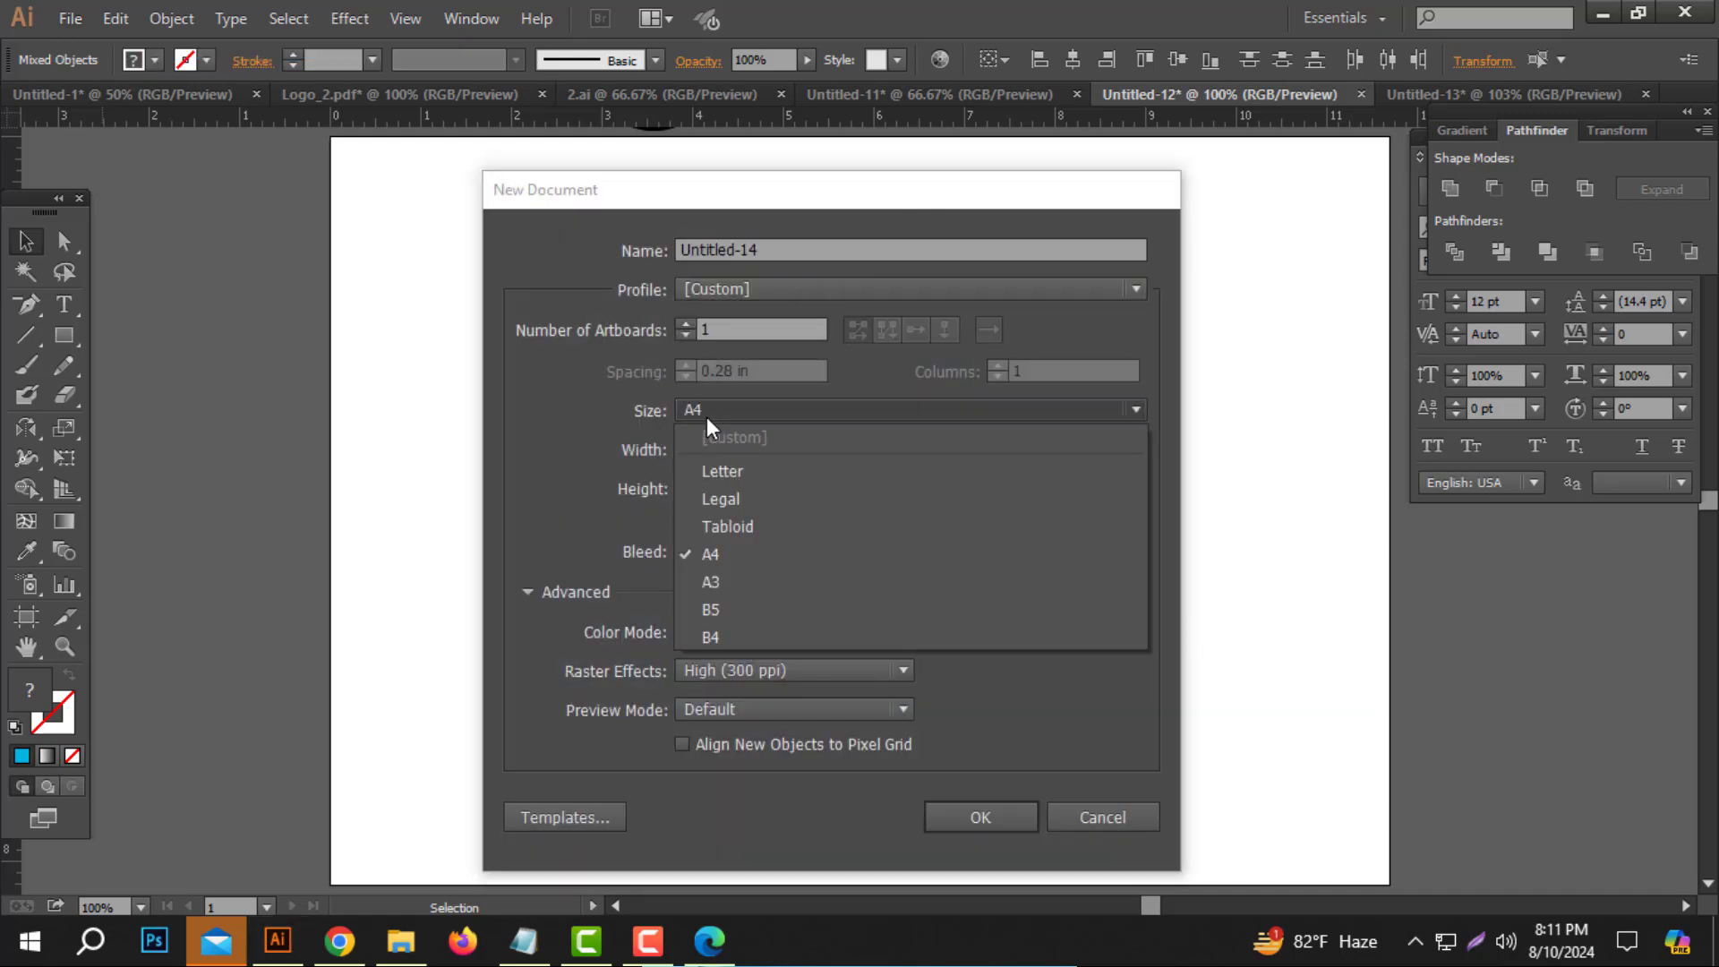
{"action": "left_click", "coordinate": [721, 564]}
{"action": "left_click", "coordinate": [1035, 492]}
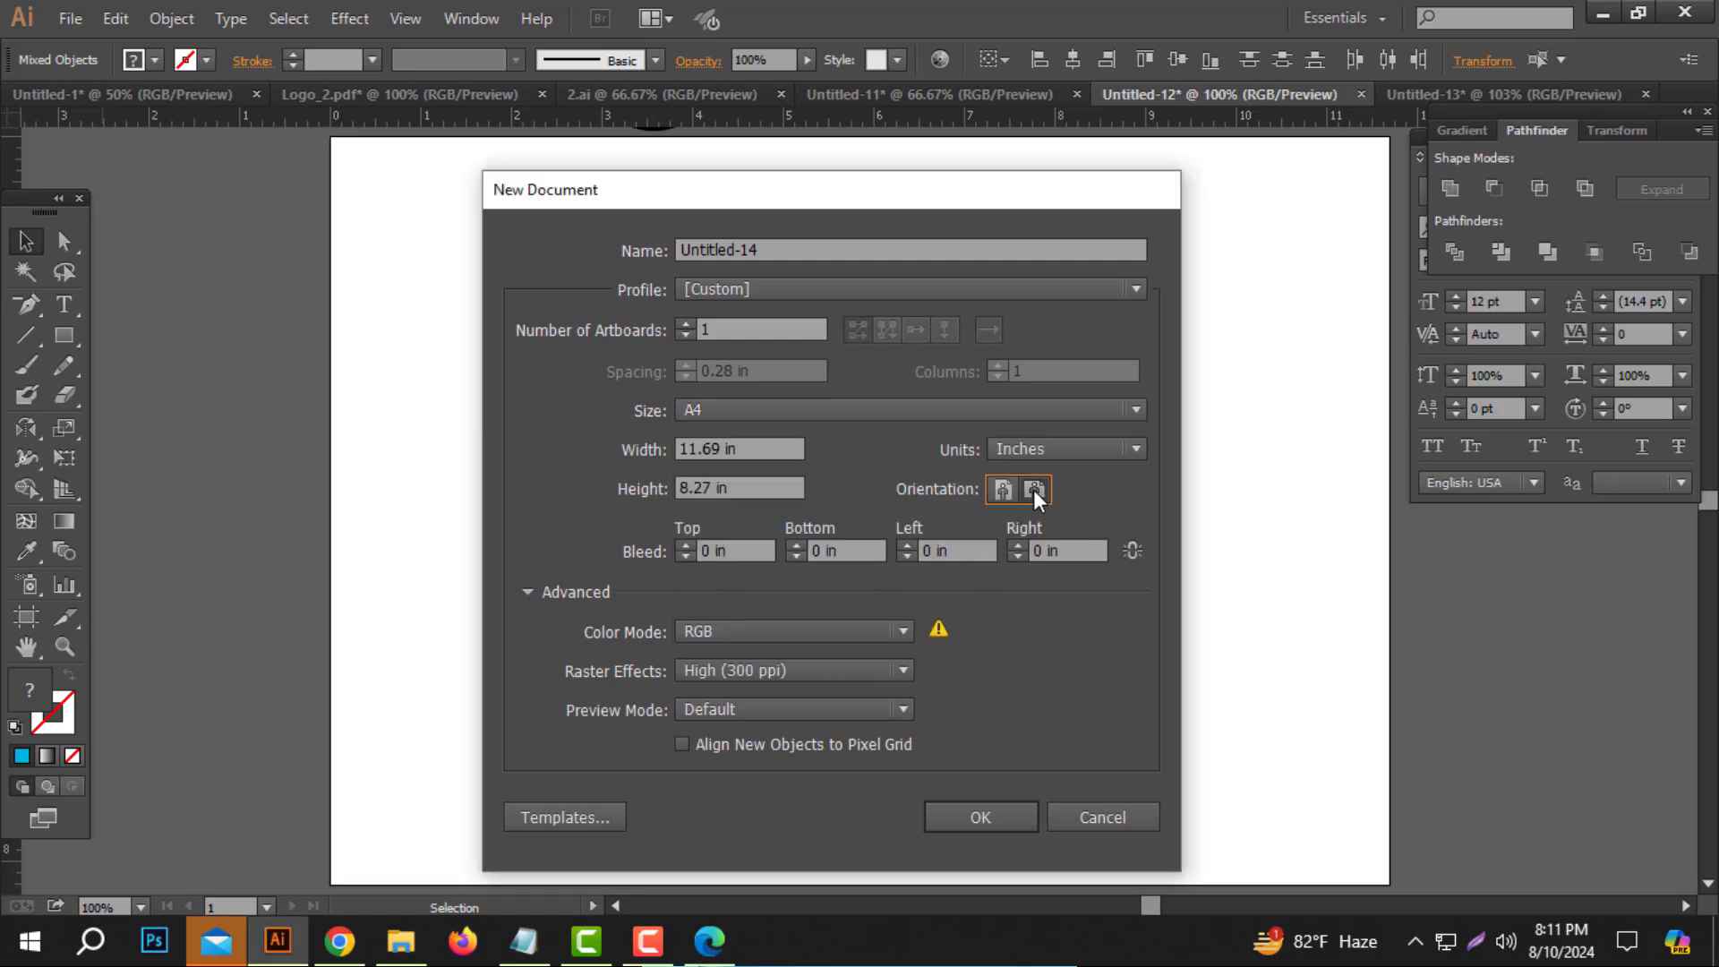
{"action": "left_click", "coordinate": [982, 814]}
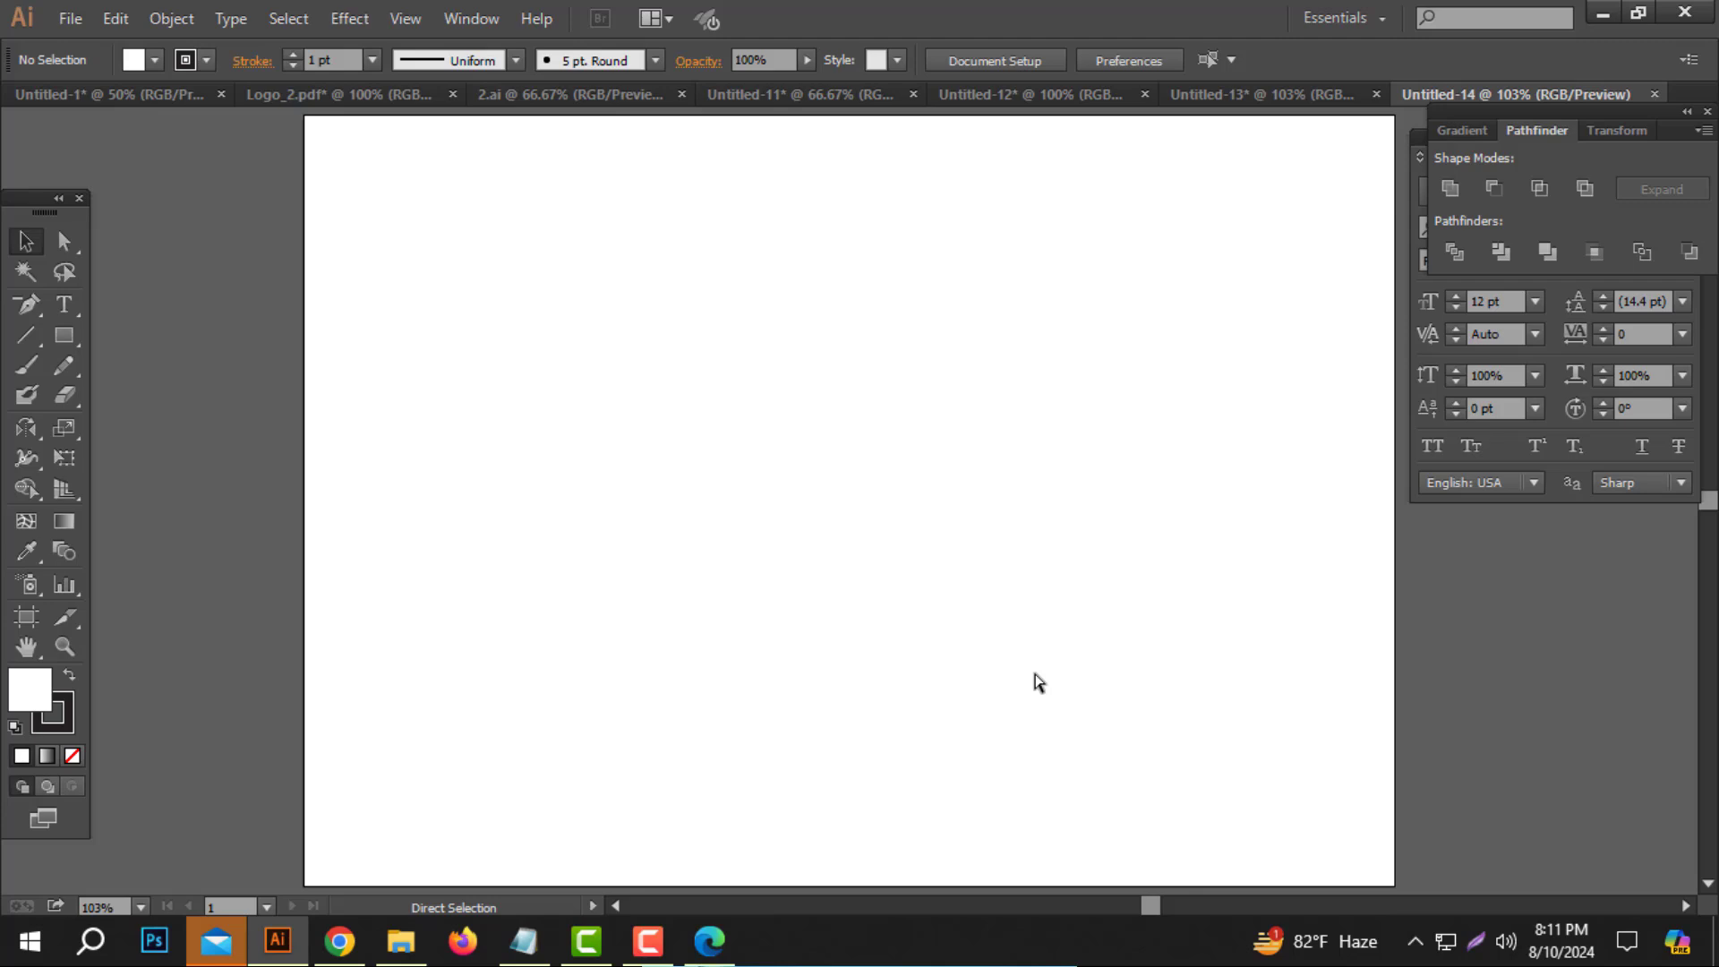
Paste the mixed-case Hydro7 logo into the new document and scale it up slightly.
{"action": "key", "text": "ctrl+v"}
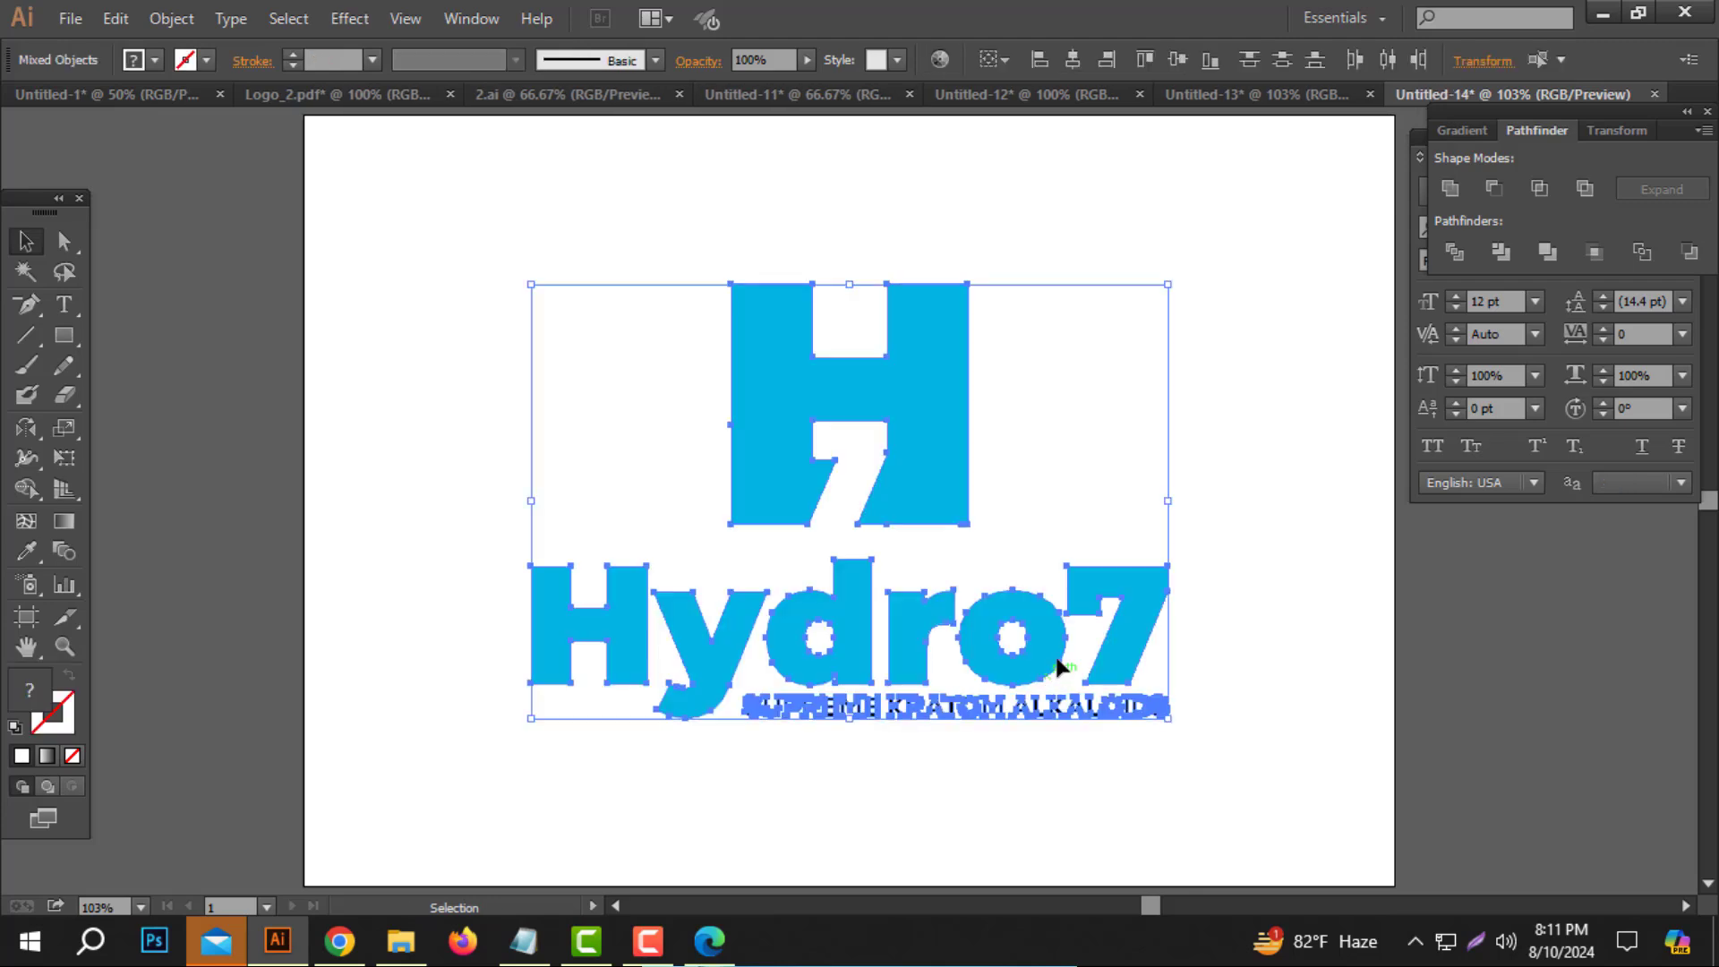
{"action": "left_click", "coordinate": [1126, 376]}
{"action": "left_click", "coordinate": [875, 525], "text": "ctrl+alt"}
{"action": "left_click", "coordinate": [875, 526], "text": "ctrl+alt"}
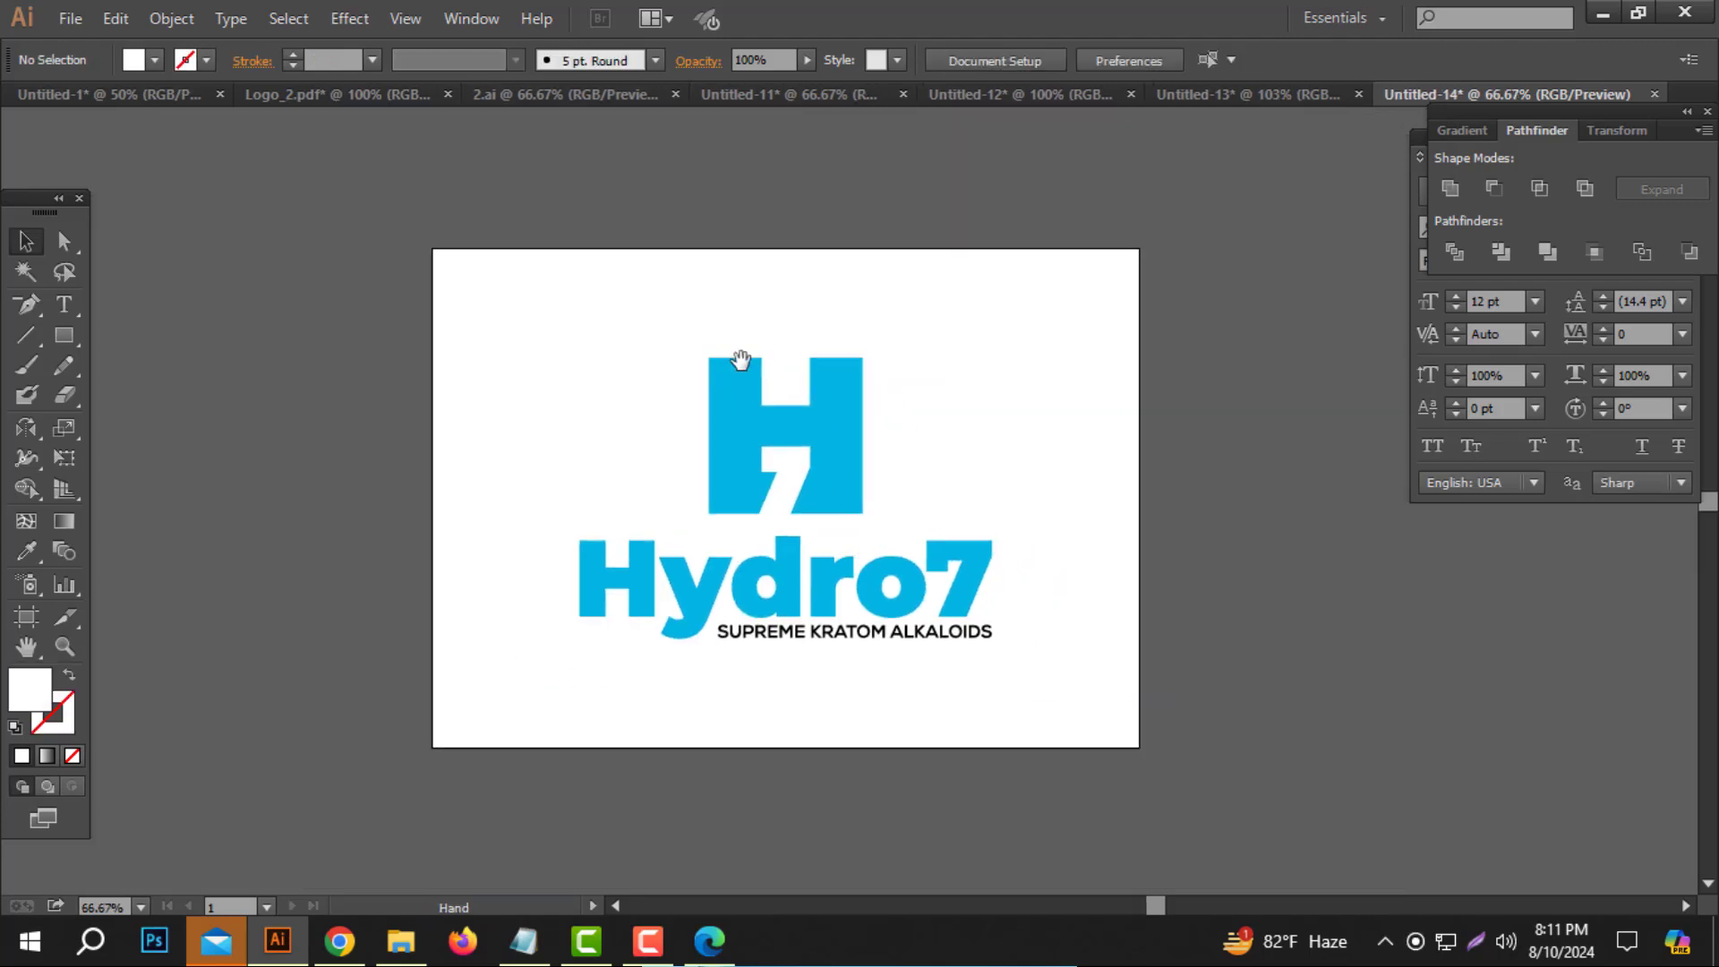
{"action": "key", "text": "ctrl+a"}
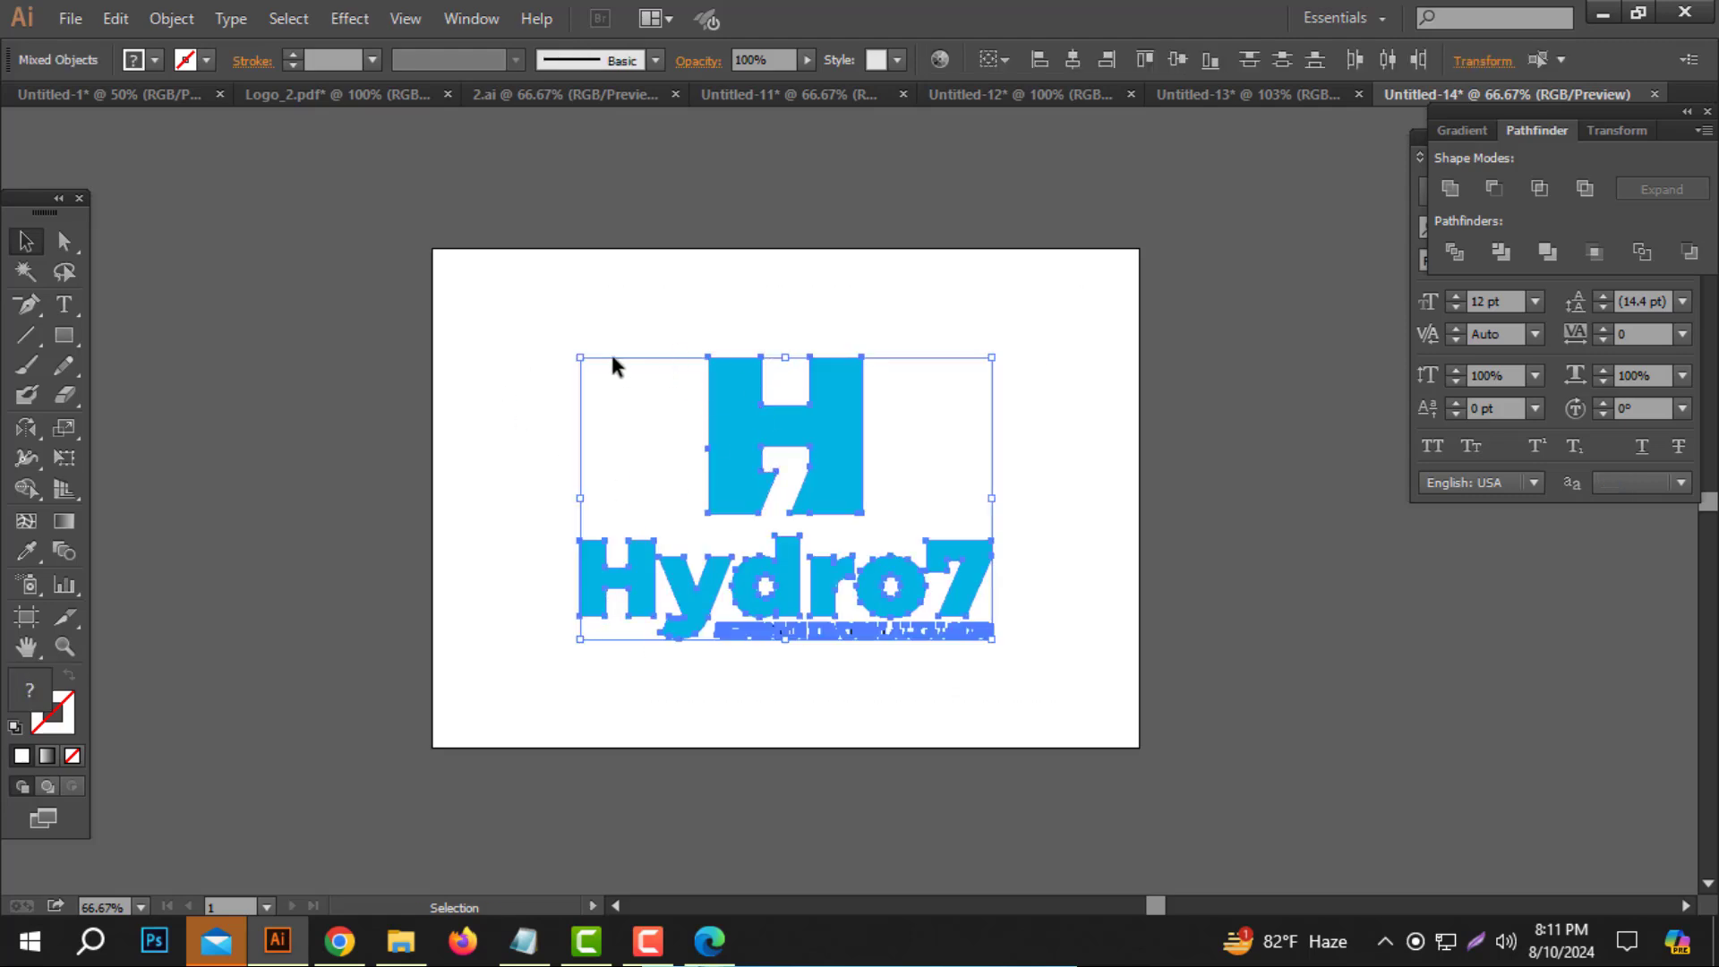
{"action": "left_click_drag", "start_coordinate": [582, 358], "coordinate": [569, 344]}
{"action": "left_click", "coordinate": [652, 353]}
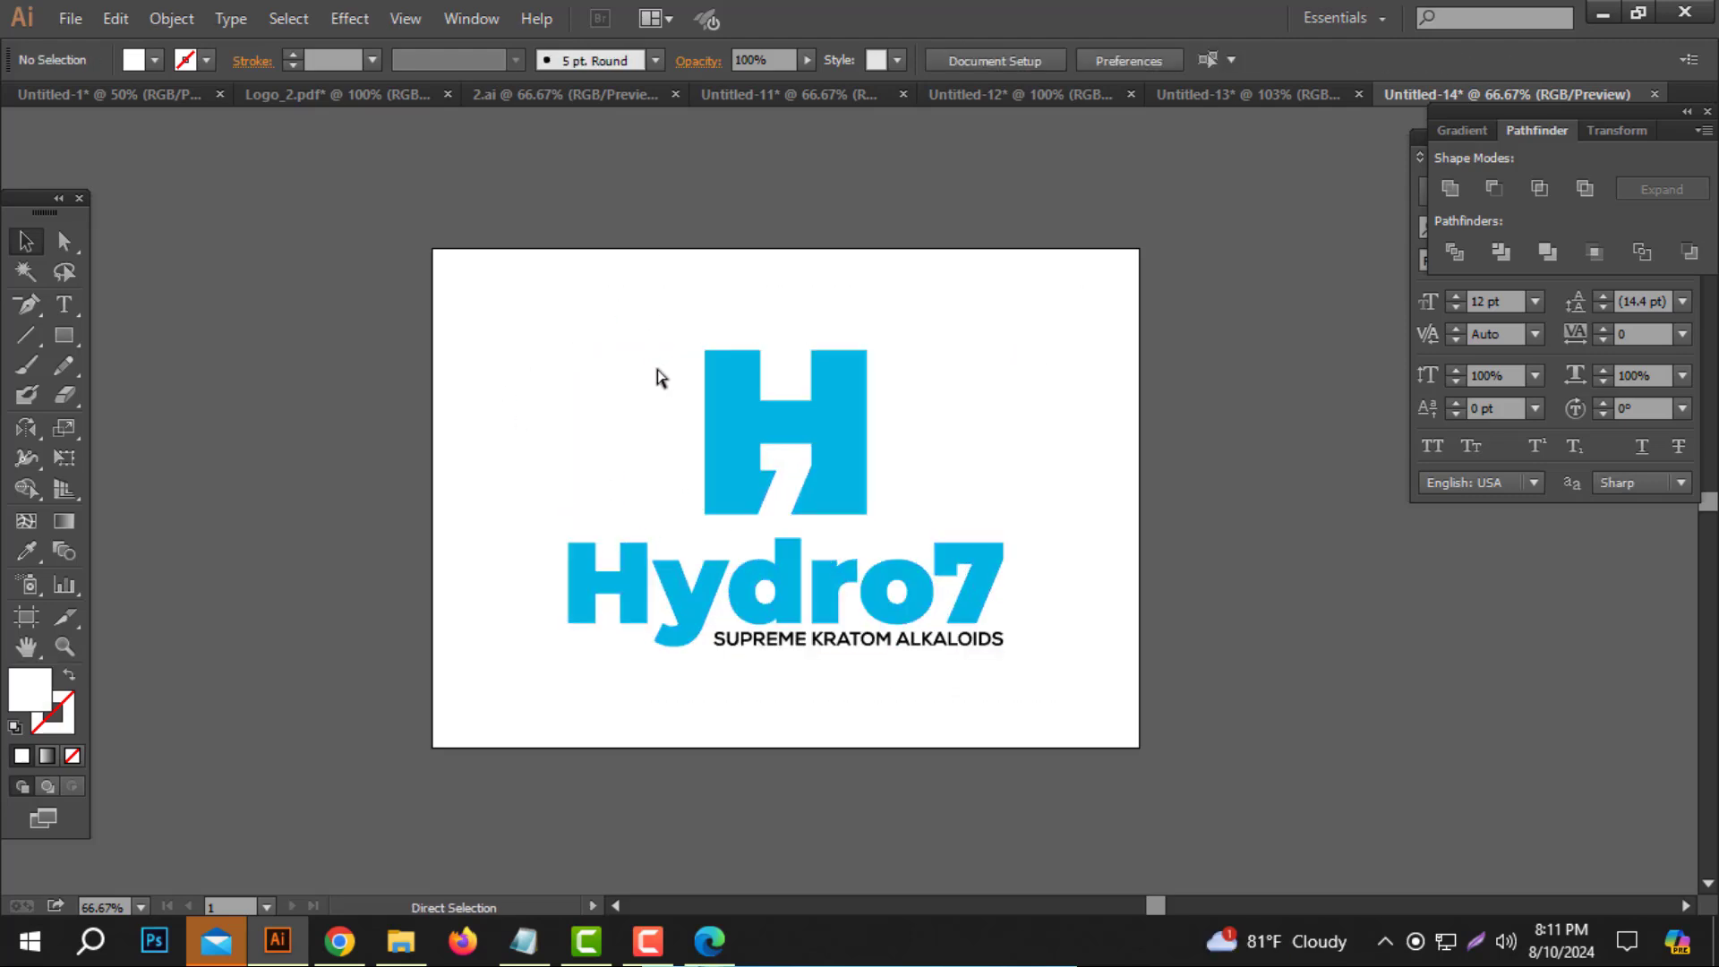
Save the artboard for web as a maximum-quality (100%) JPEG named Untitled-14 on the Desktop.
{"action": "key", "text": "ctrl+0"}
{"action": "left_click", "coordinate": [70, 18]}
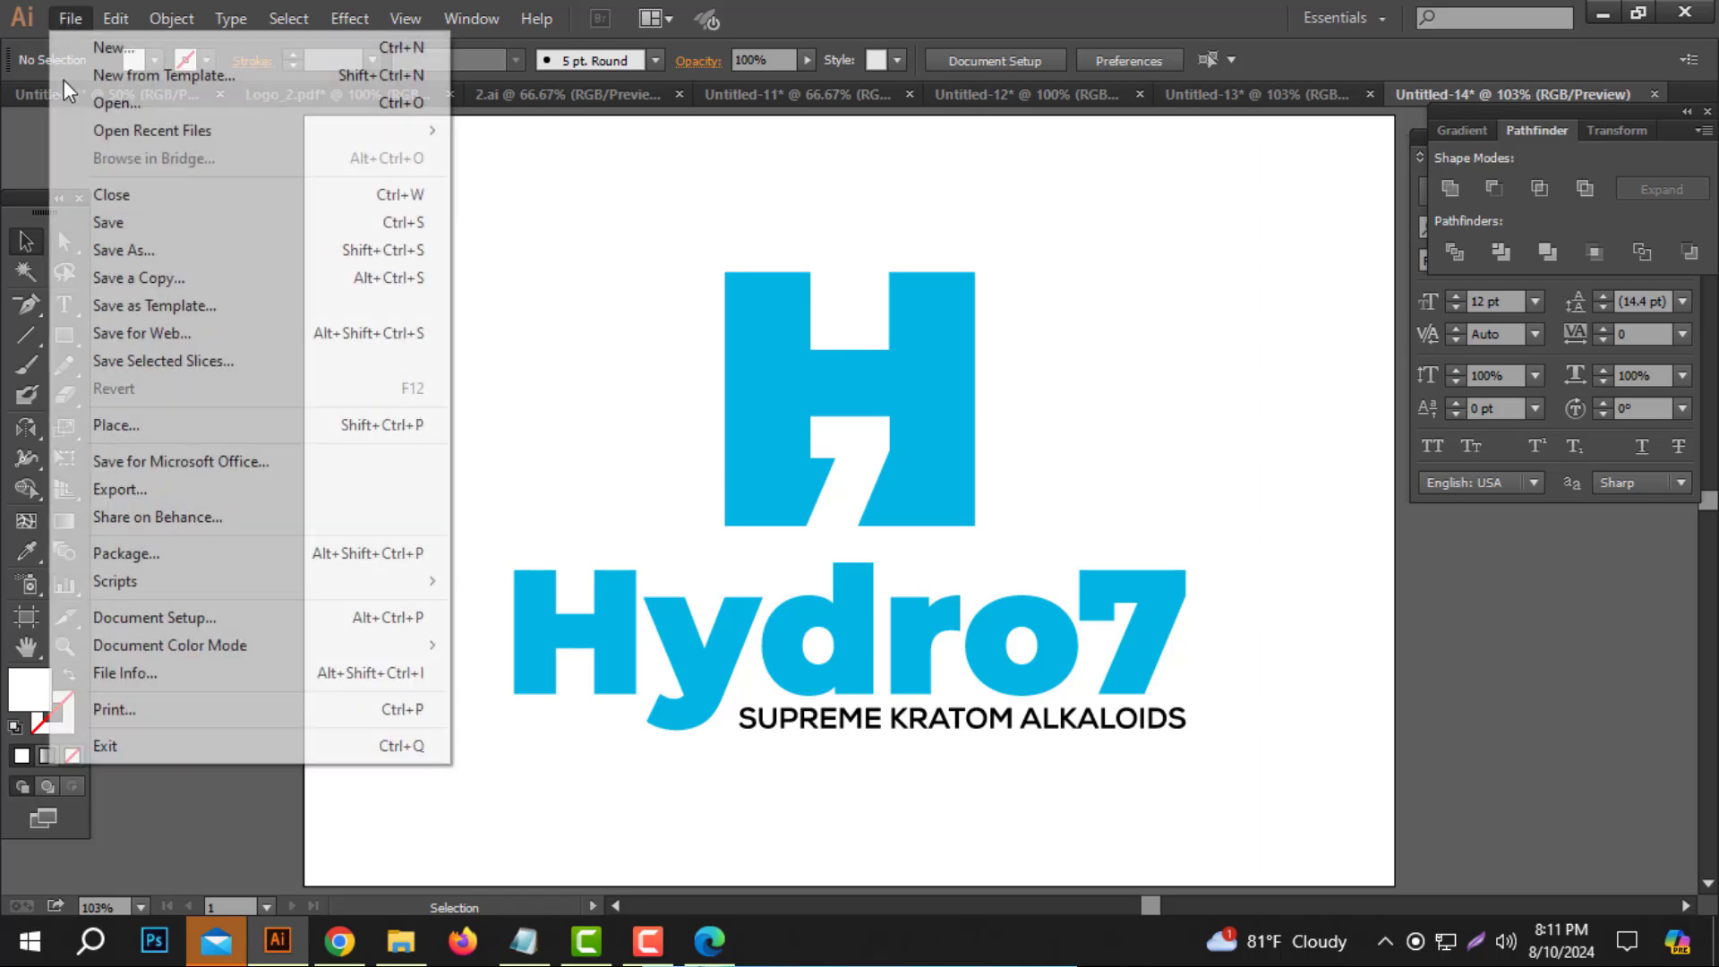
{"action": "left_click", "coordinate": [149, 333]}
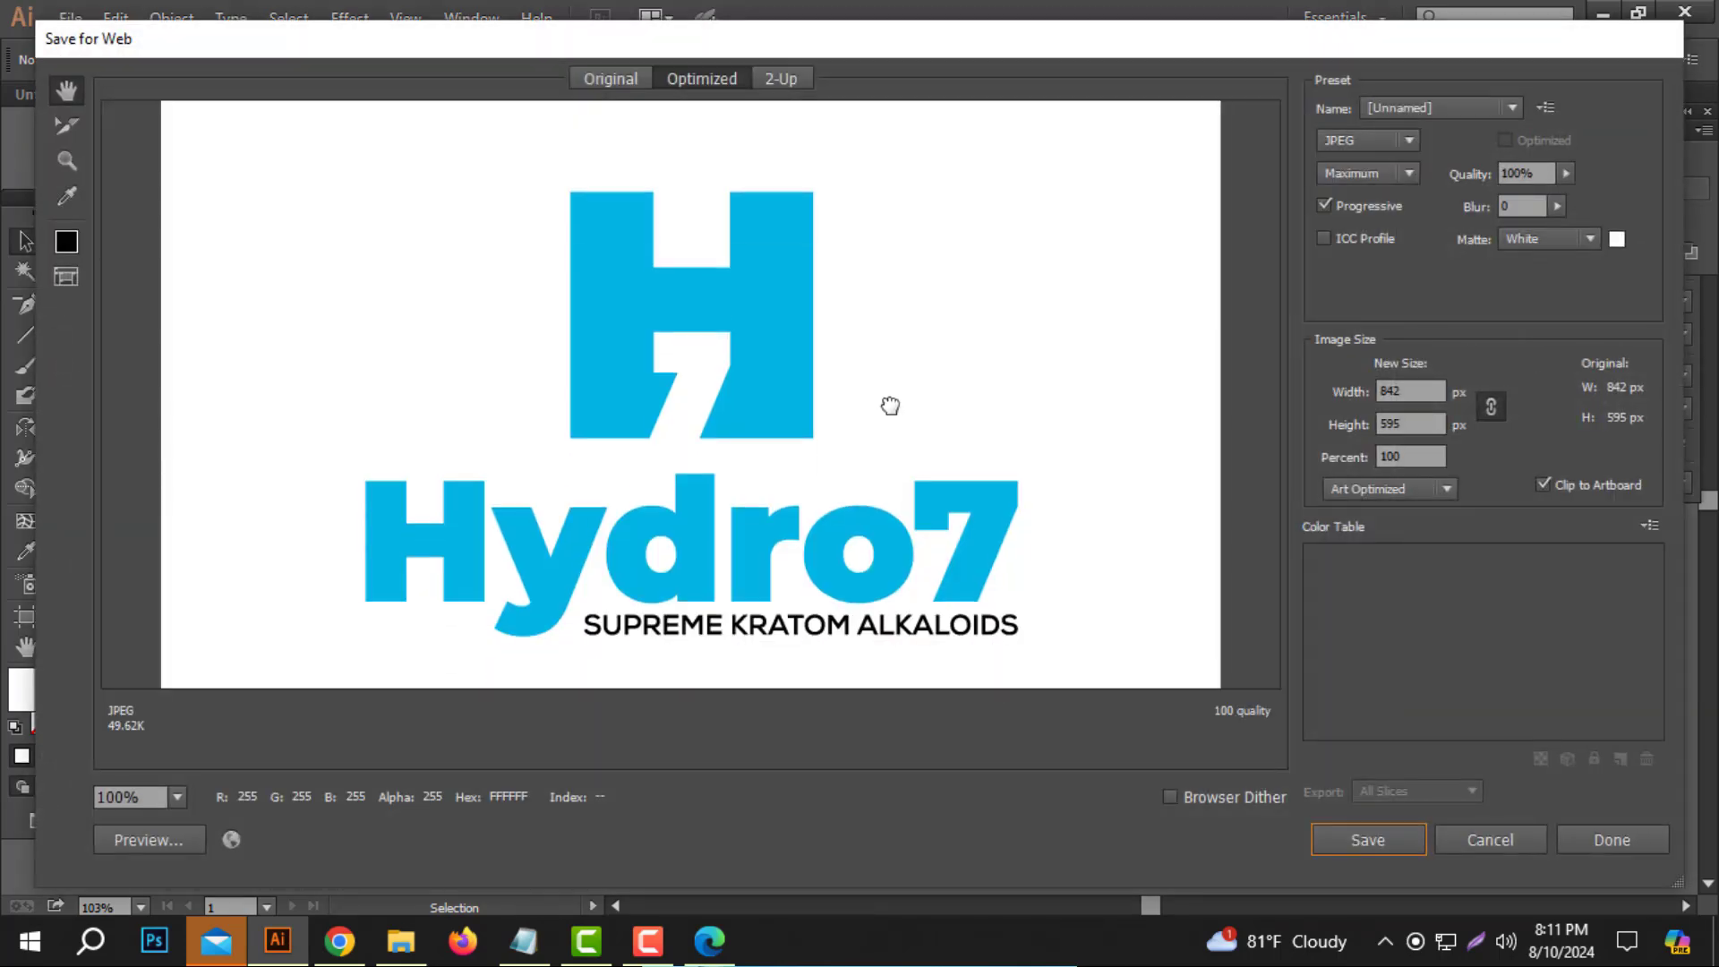
{"action": "left_click", "coordinate": [1352, 839]}
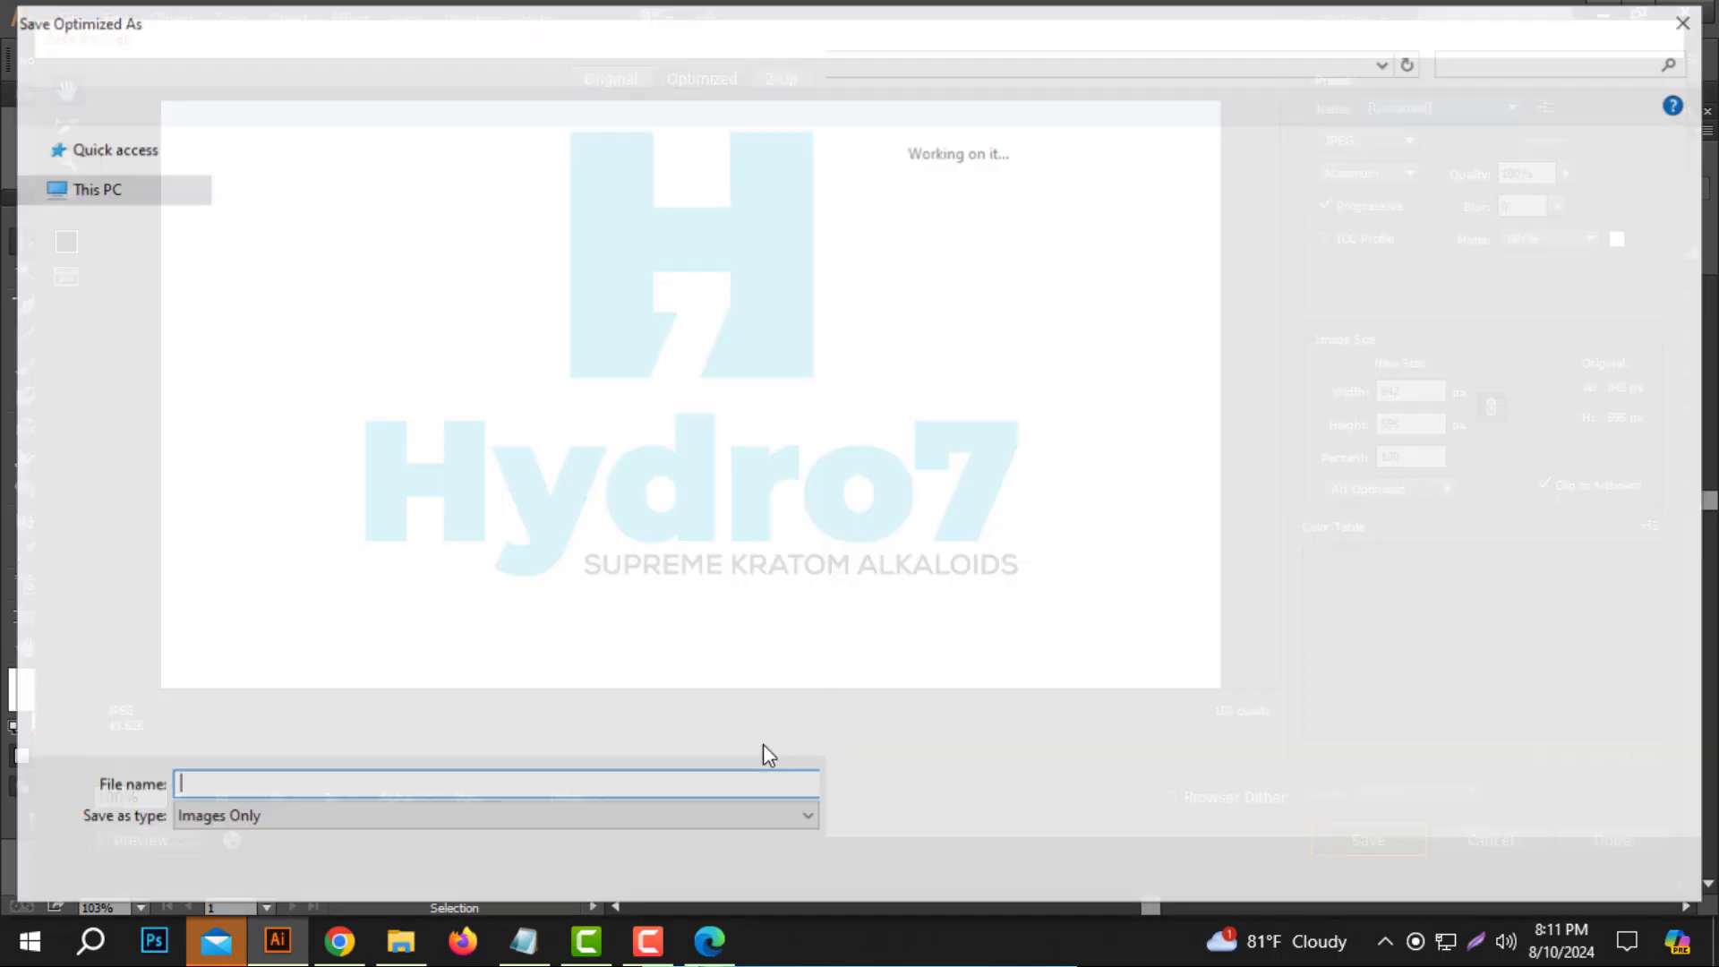
{"action": "key", "text": "Return"}
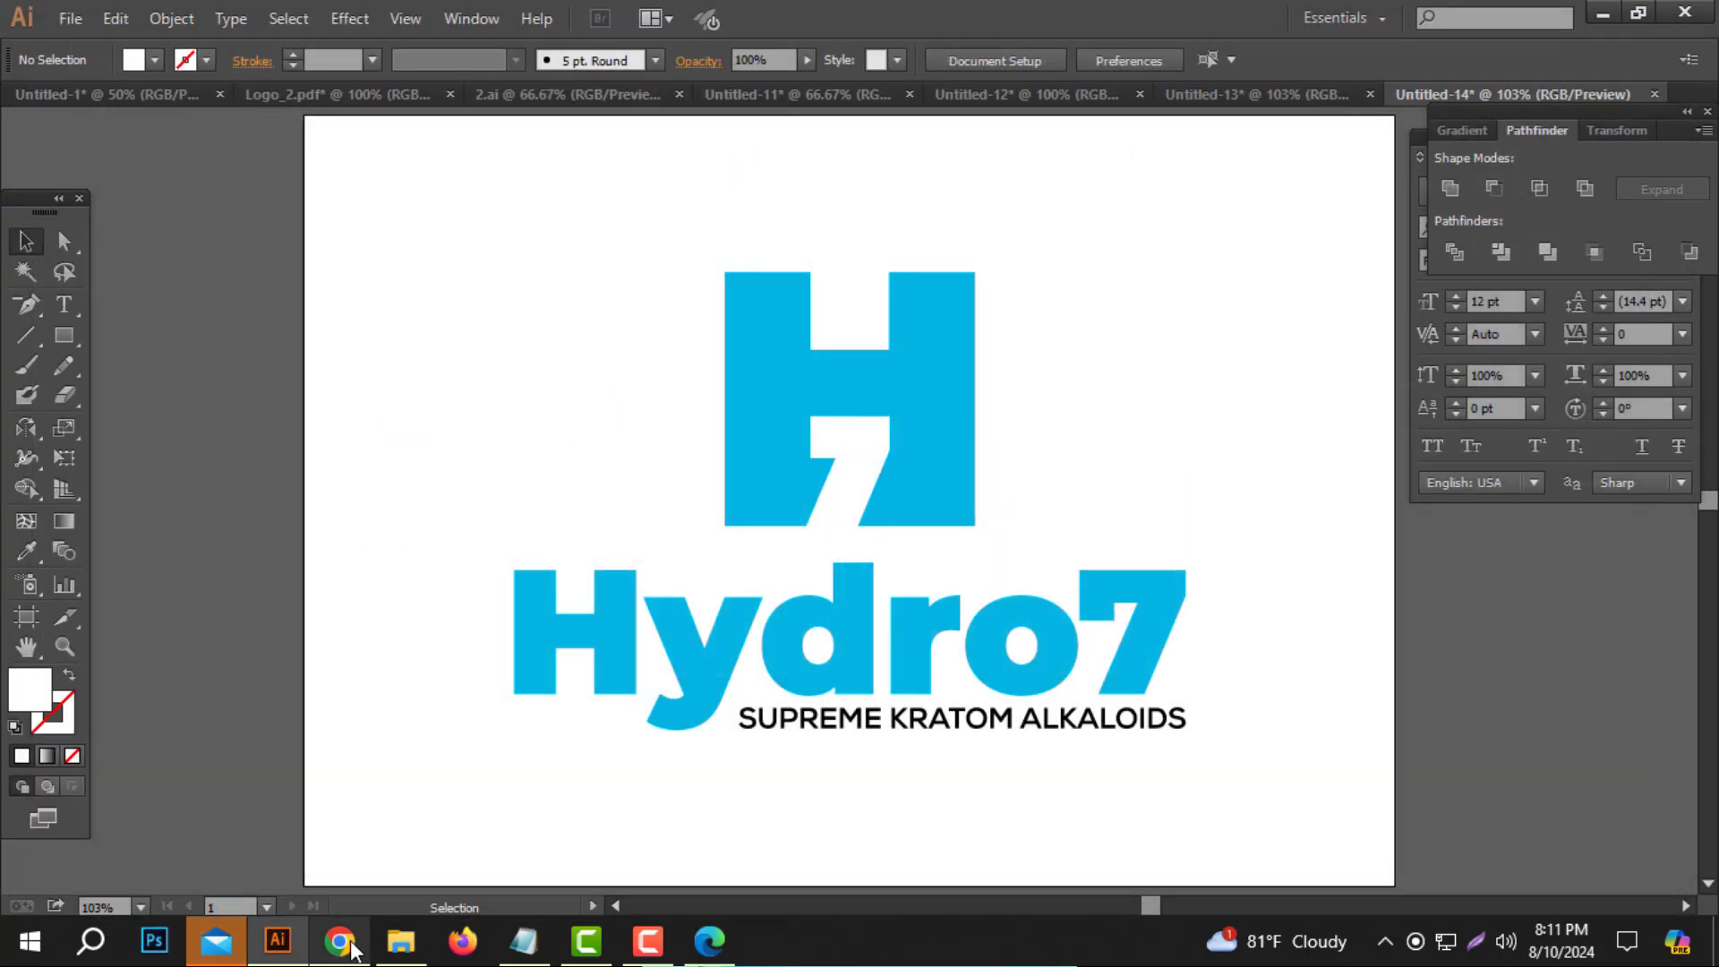
Switch to the Freelancer contest page in Chrome, start a new entry and upload Untitled-14.jpg from the Desktop.
{"action": "left_click", "coordinate": [340, 942]}
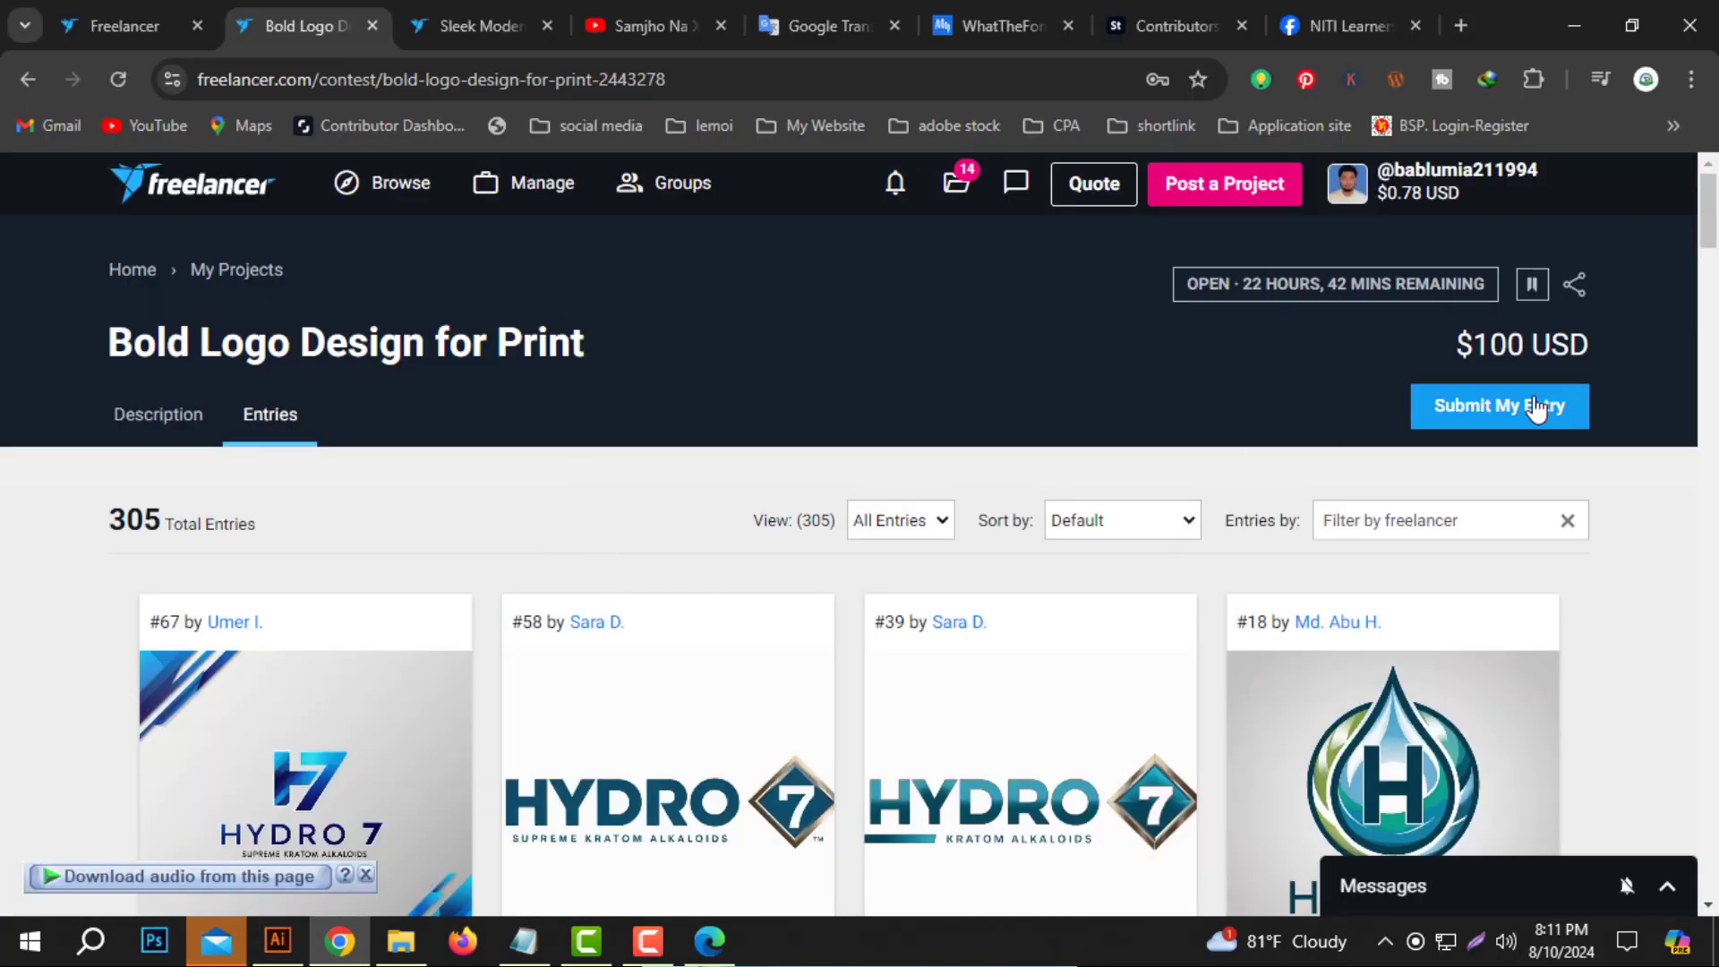
{"action": "left_click", "coordinate": [1478, 419]}
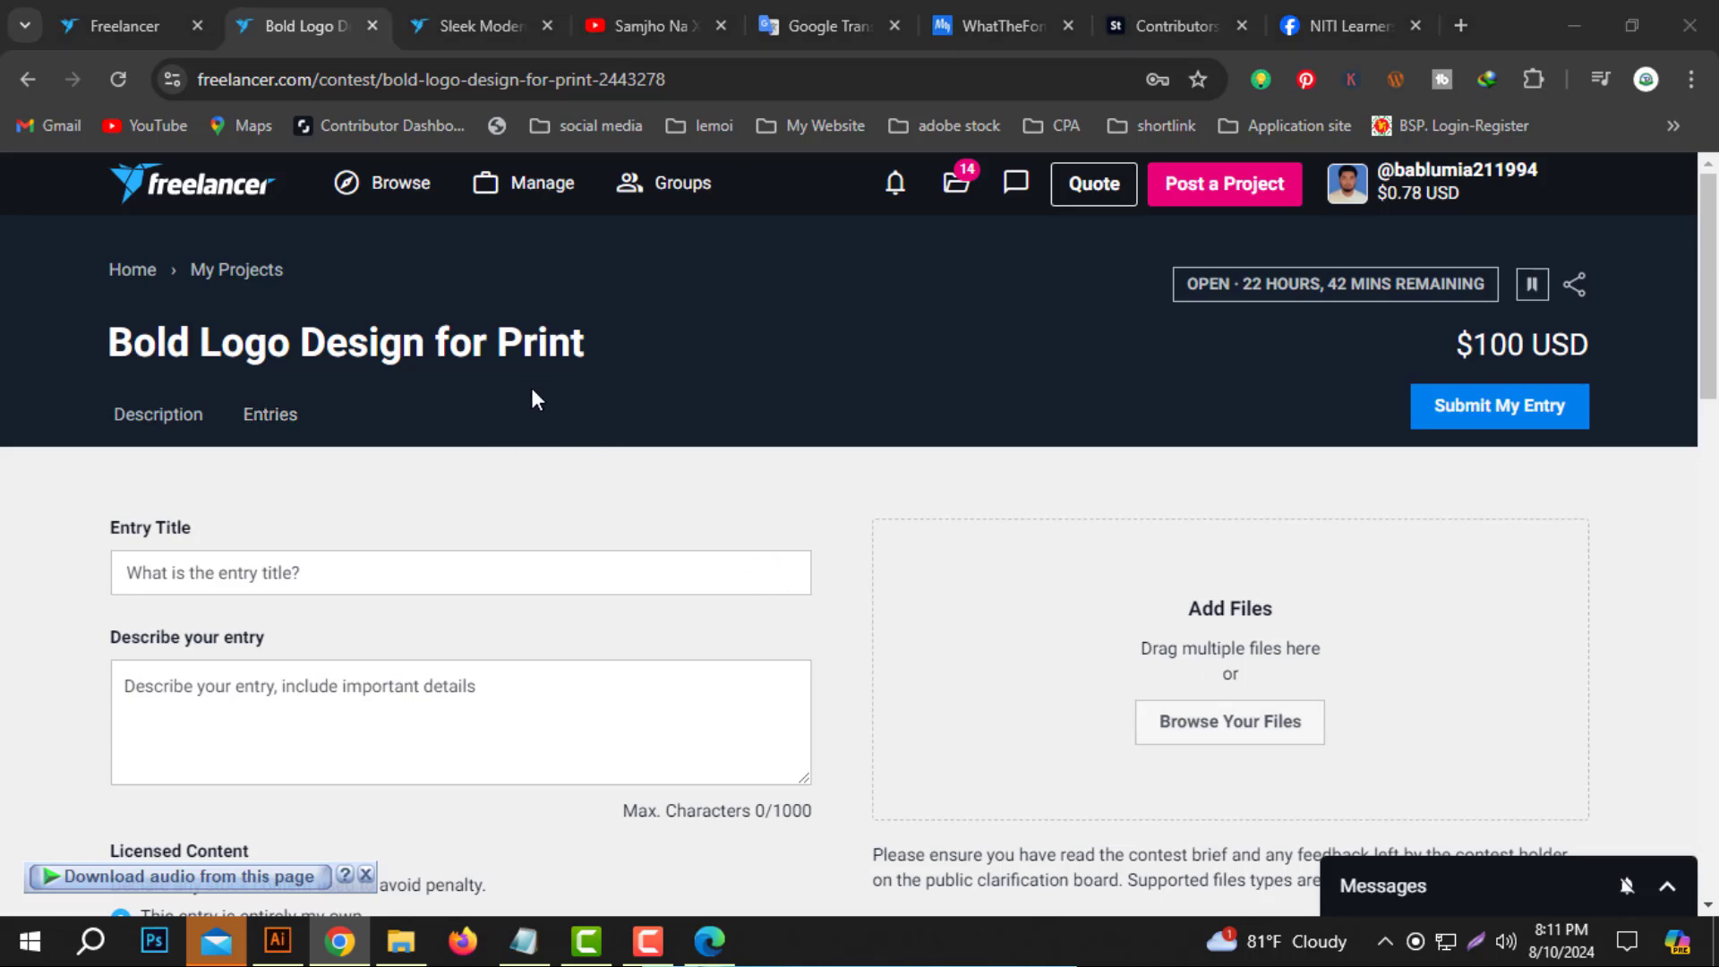
{"action": "left_click", "coordinate": [1130, 637]}
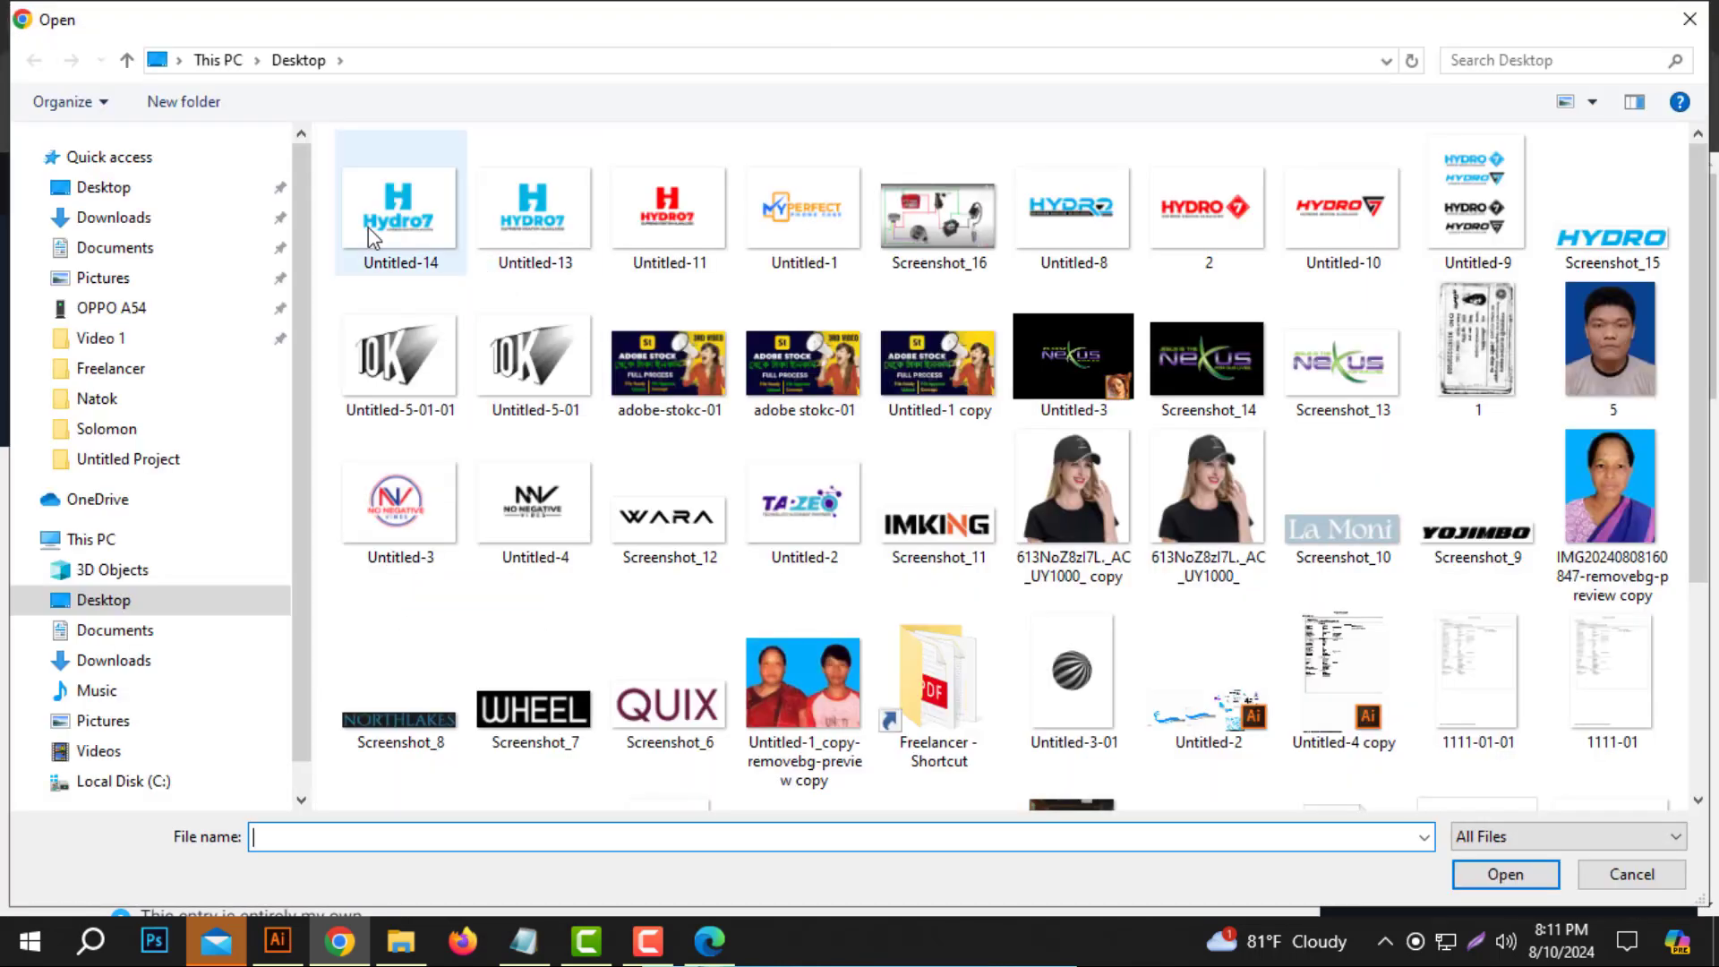
{"action": "left_click", "coordinate": [406, 223]}
{"action": "double_click", "coordinate": [406, 222]}
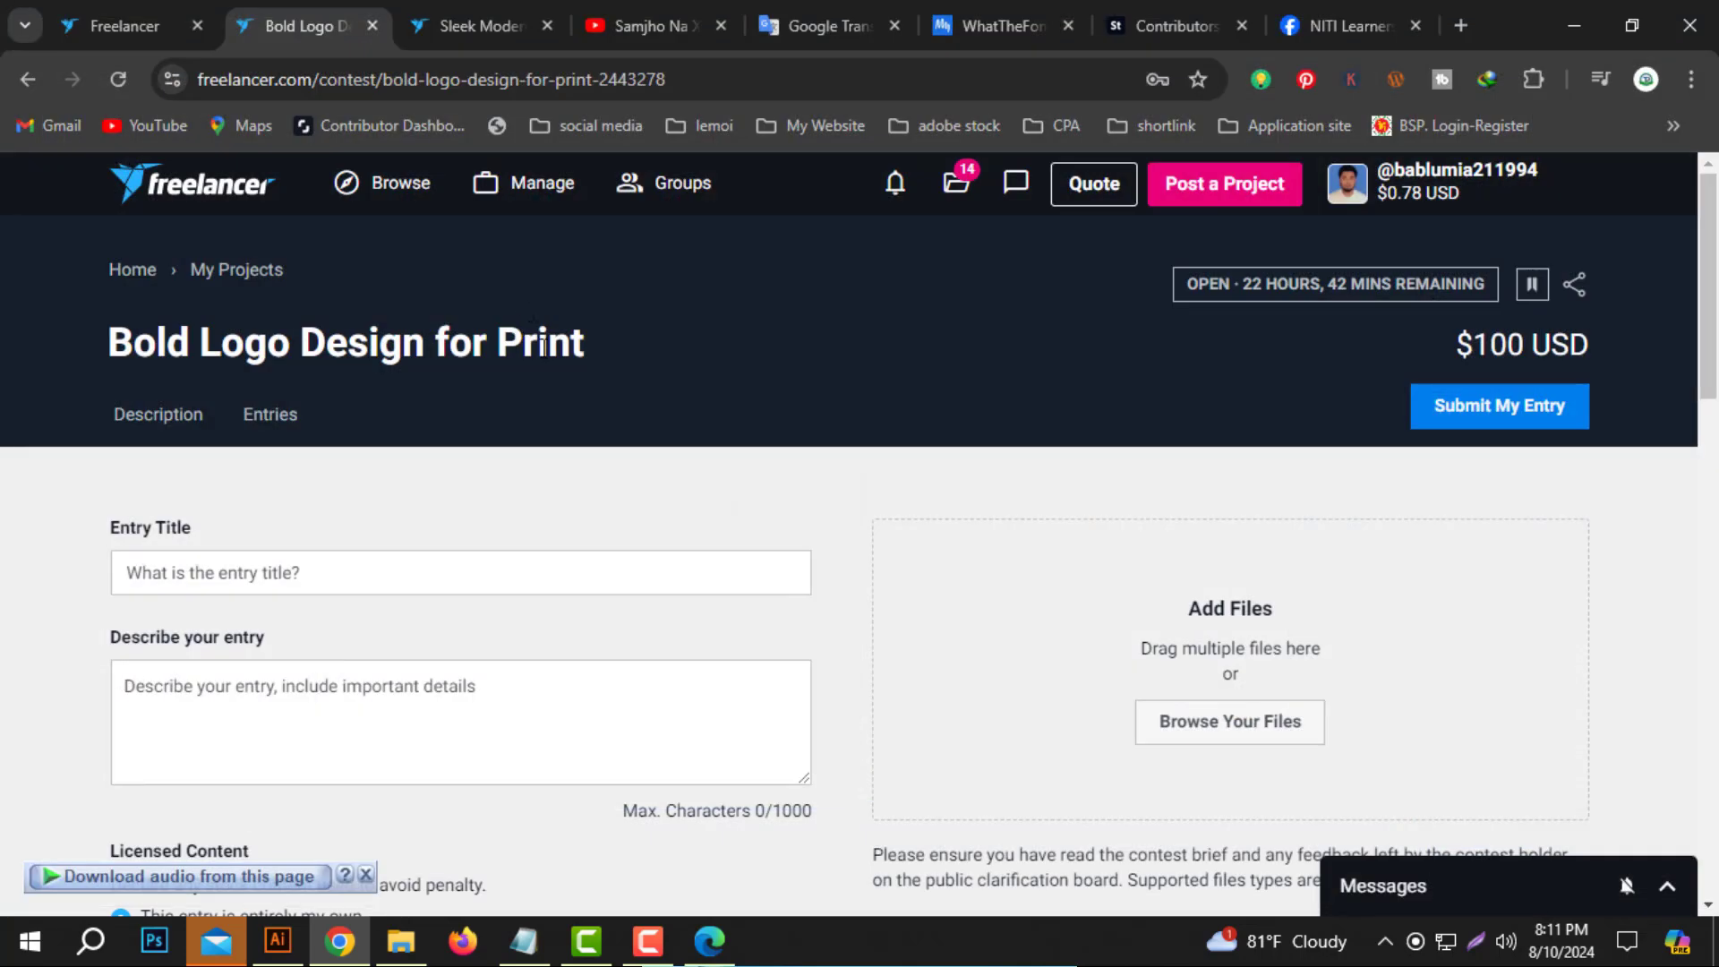
Copy the contest title "Bold Logo Design for Print" into the new entry's title and description.
{"action": "triple_click", "coordinate": [439, 340]}
{"action": "key", "text": "ctrl+c"}
{"action": "left_click", "coordinate": [502, 583]}
{"action": "key", "text": "ctrl+v"}
{"action": "key", "text": "Tab"}
{"action": "key", "text": "ctrl+v"}
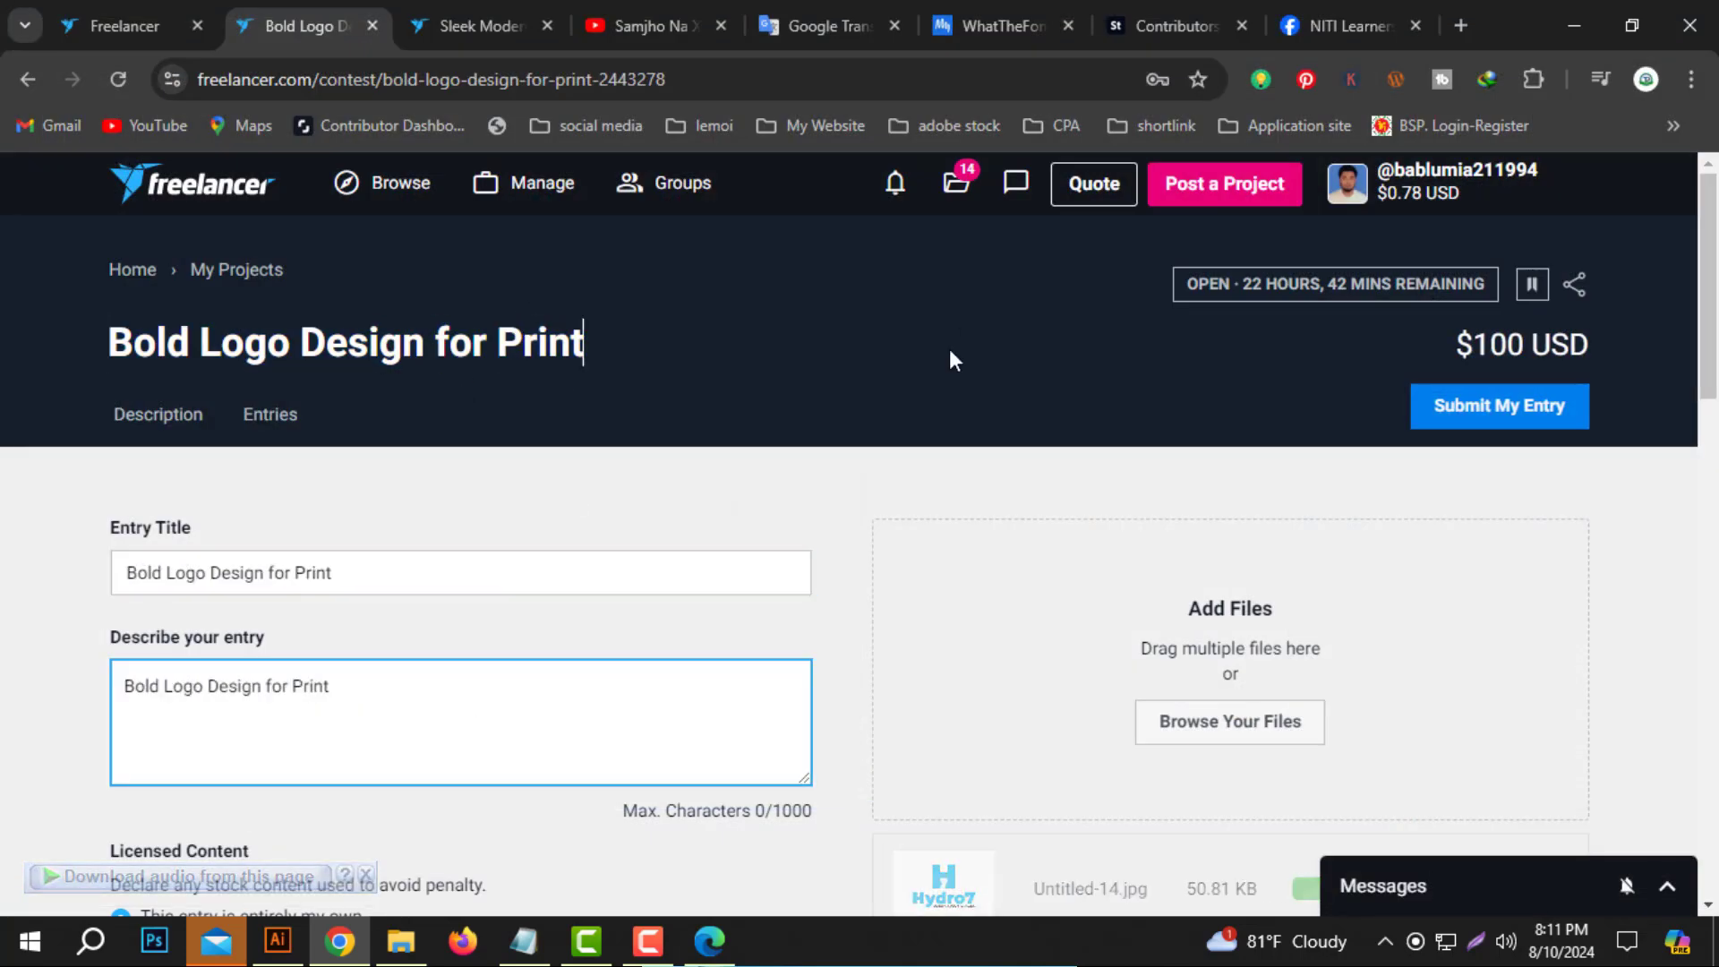
Set the sell price of the mixed-case logo entry to 100 USD and submit the entry.
{"action": "scroll", "coordinate": [295, 558], "scroll_direction": "down", "scroll_amount": 5}
{"action": "left_click", "coordinate": [205, 631]}
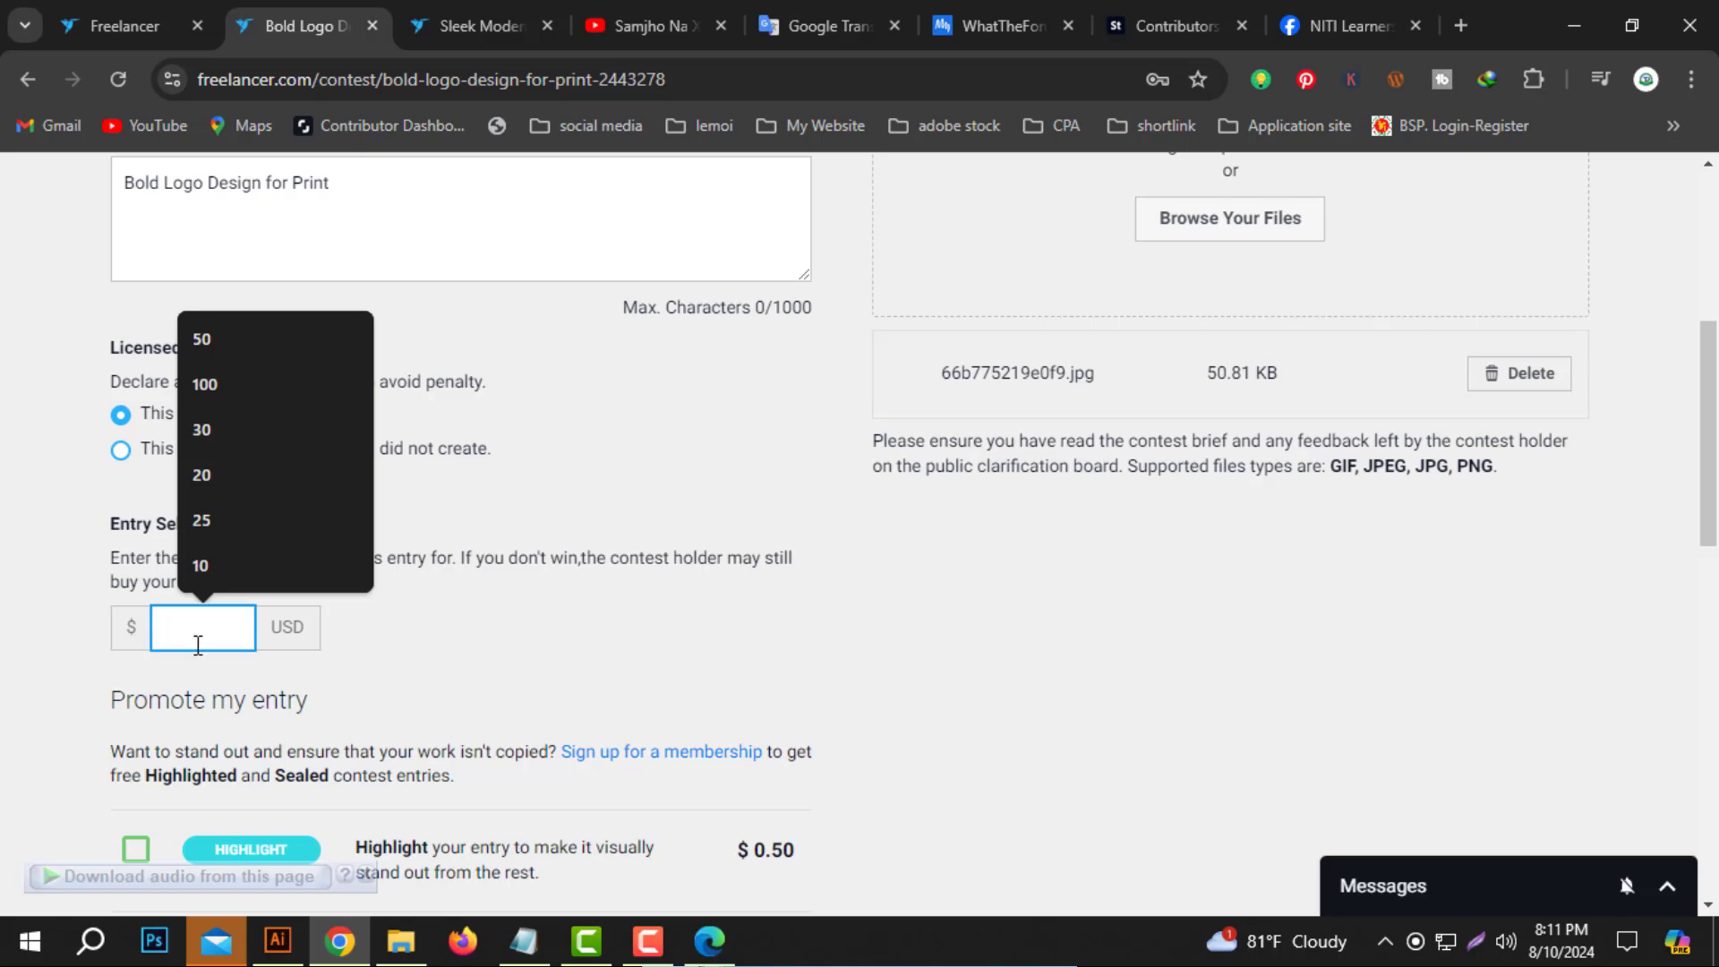
{"action": "type", "text": "100"}
{"action": "scroll", "coordinate": [564, 662], "scroll_direction": "down", "scroll_amount": 5}
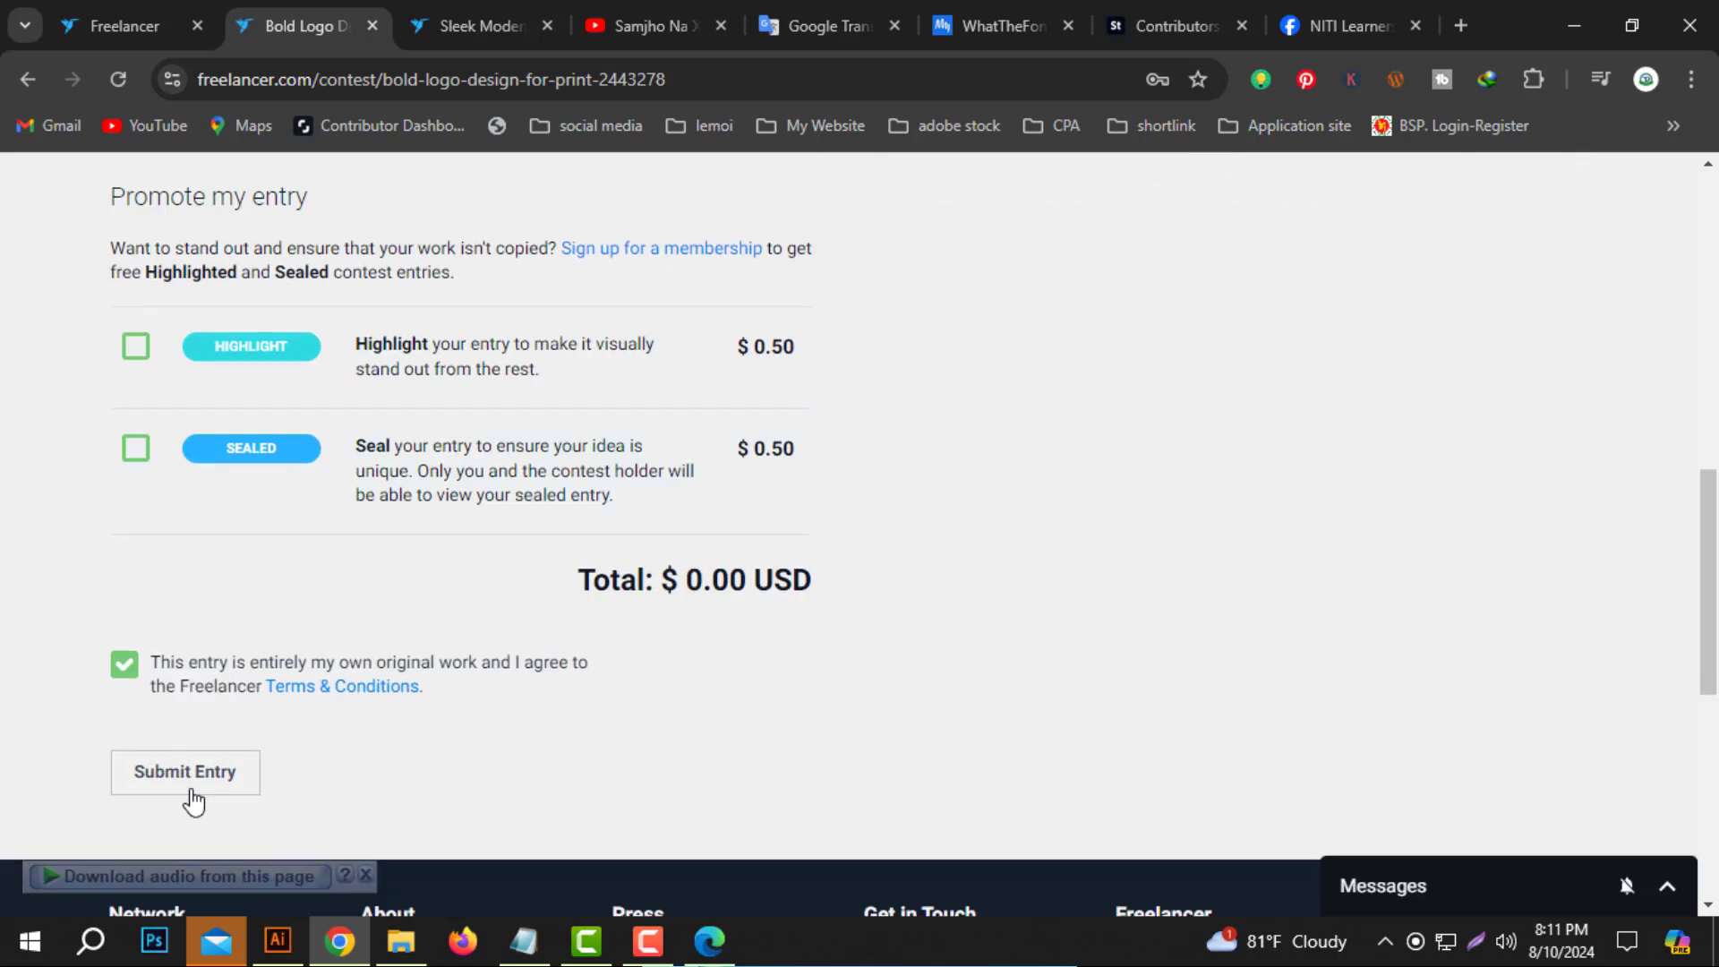
{"action": "left_click", "coordinate": [185, 772]}
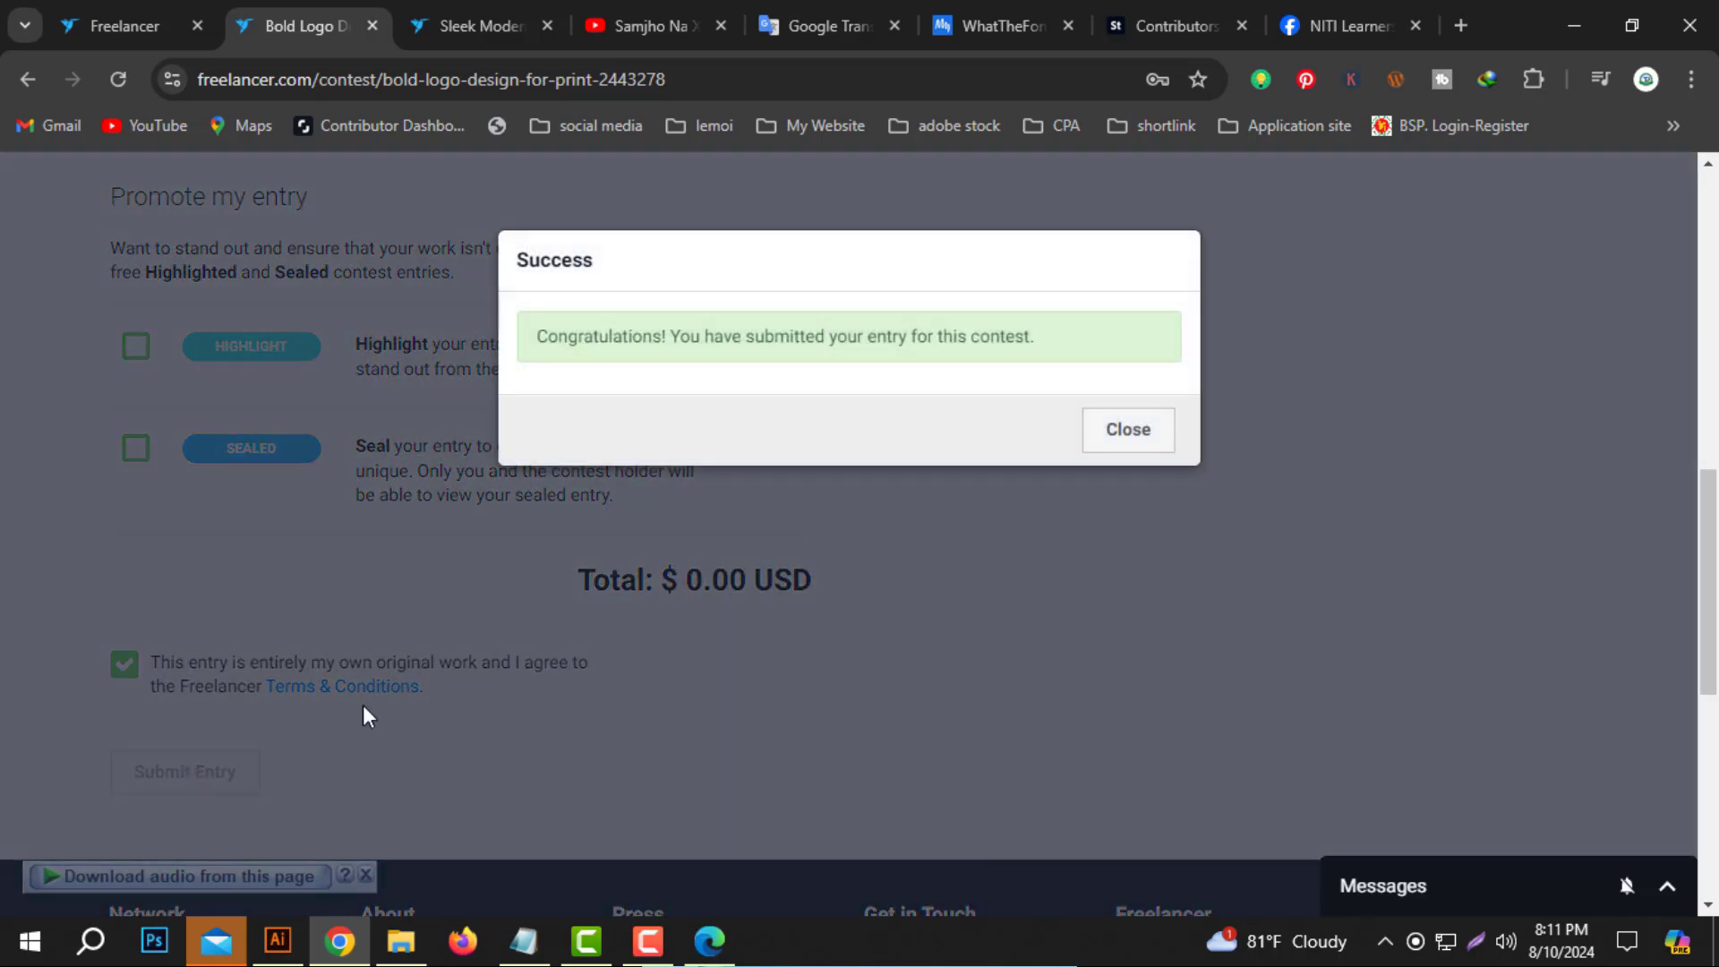
{"action": "left_click", "coordinate": [1070, 452]}
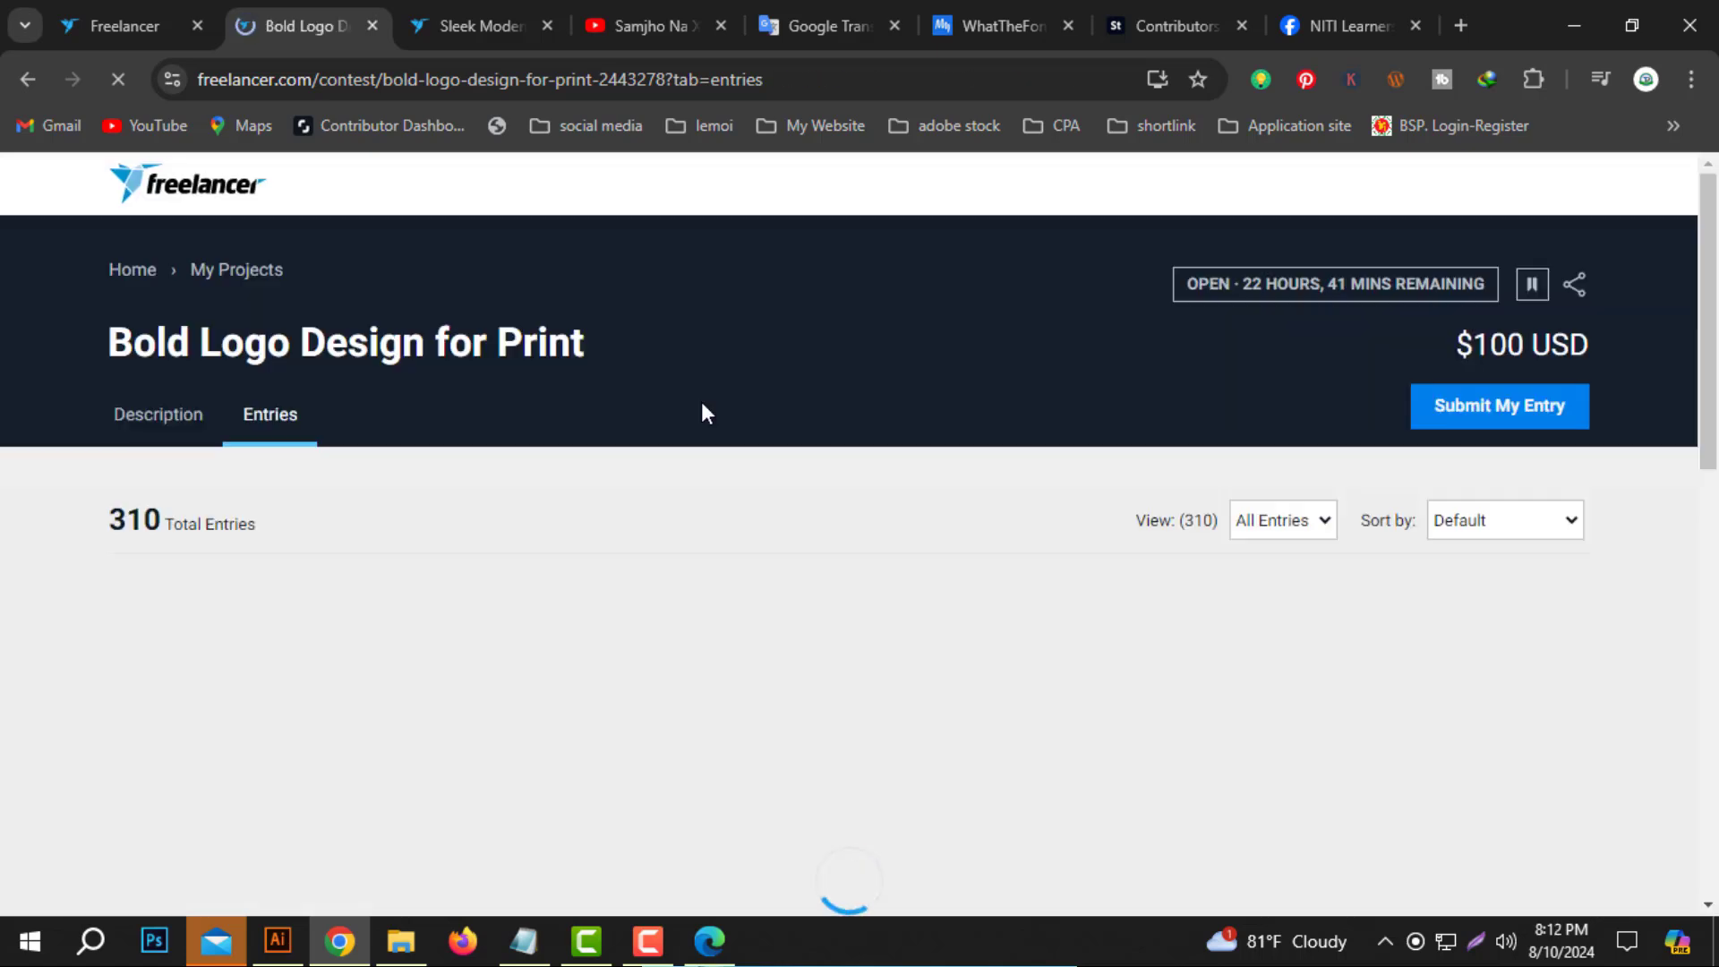
Find the submitted mixed-case and uppercase Hydro7 logos in the contest entries and examine each in its enlarged view.
{"action": "left_click_drag", "start_coordinate": [1717, 267], "coordinate": [1716, 353]}
{"action": "left_click_drag", "start_coordinate": [1711, 271], "coordinate": [1716, 400]}
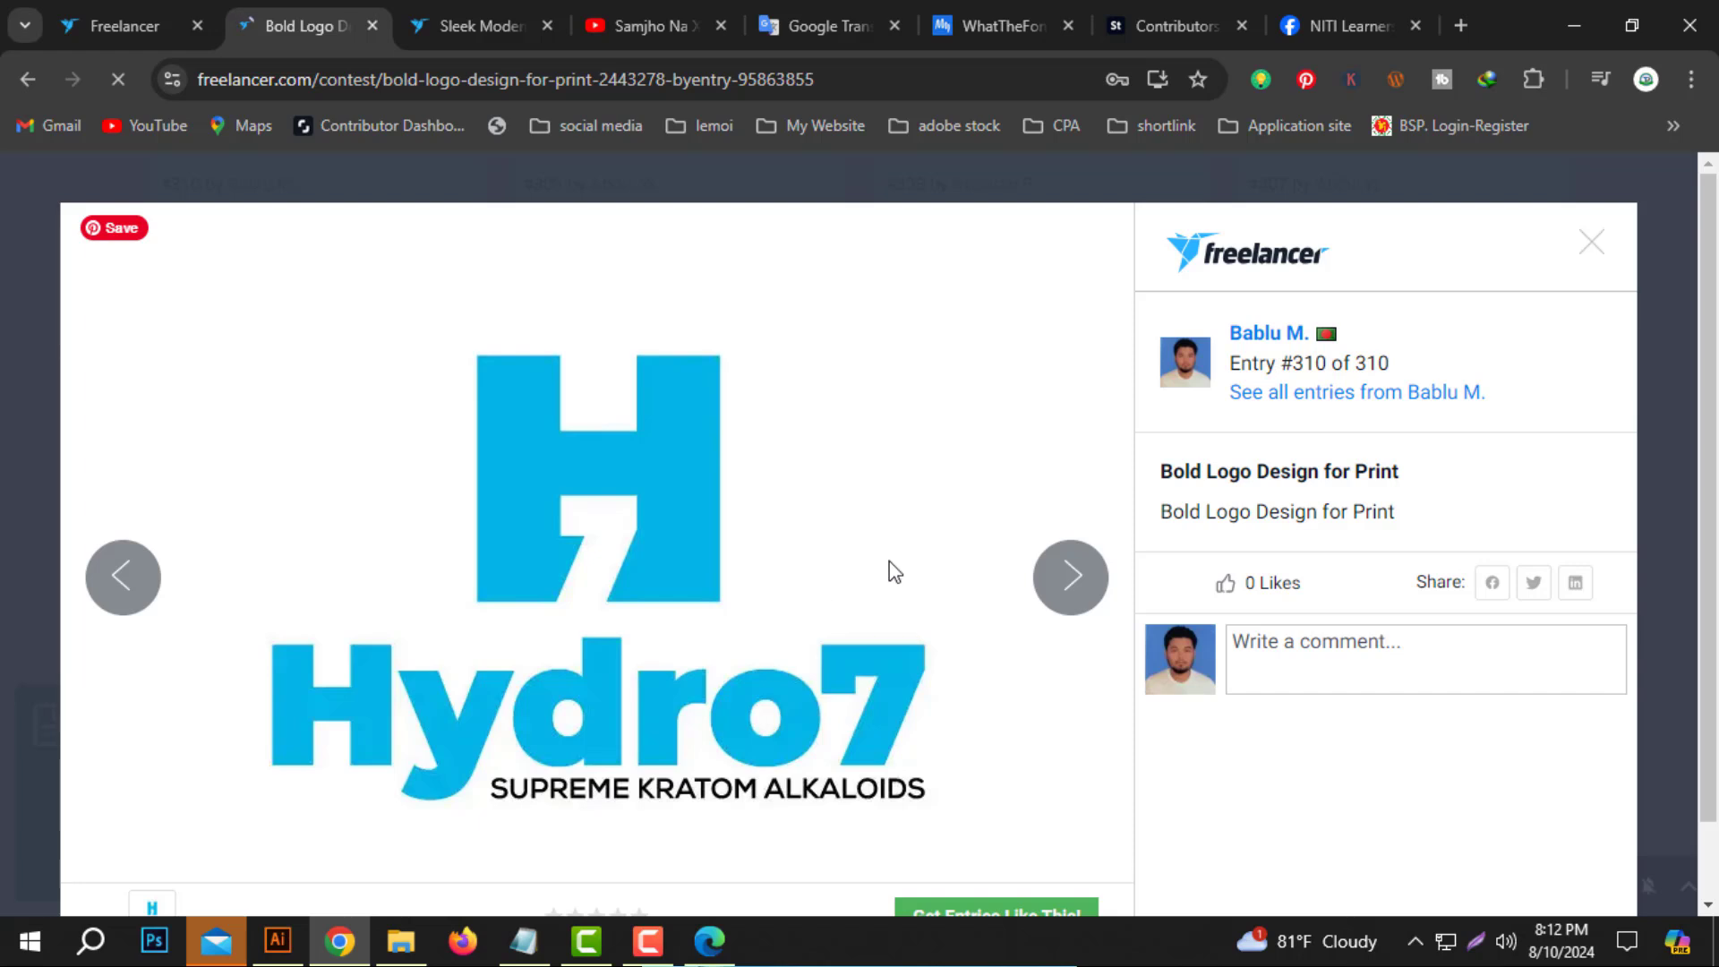
{"action": "scroll", "coordinate": [893, 571], "scroll_direction": "down", "scroll_amount": 1}
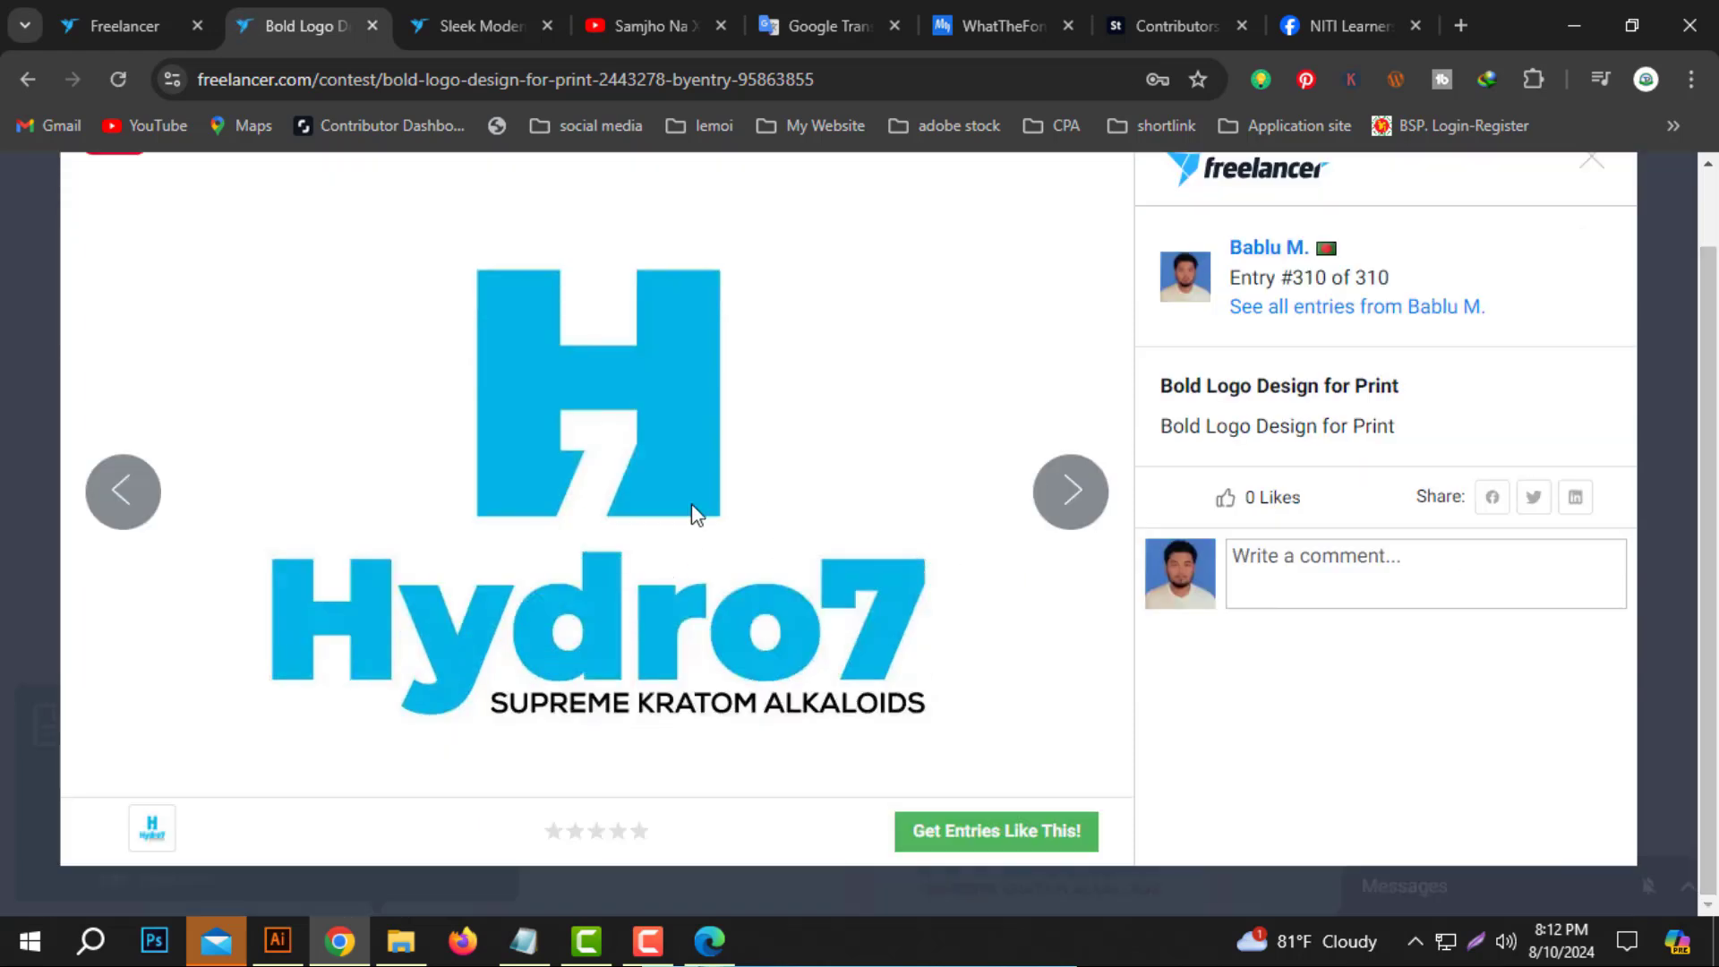
{"action": "mouse_move", "coordinate": [1709, 380]}
{"action": "left_mouse_down"}
{"action": "mouse_move", "coordinate": [1712, 316]}
{"action": "mouse_move", "coordinate": [1685, 398]}
{"action": "left_mouse_up"}
{"action": "left_click", "coordinate": [1388, 318]}
{"action": "left_click_drag", "start_coordinate": [1711, 383], "coordinate": [1714, 402]}
{"action": "mouse_move", "coordinate": [1162, 526]}
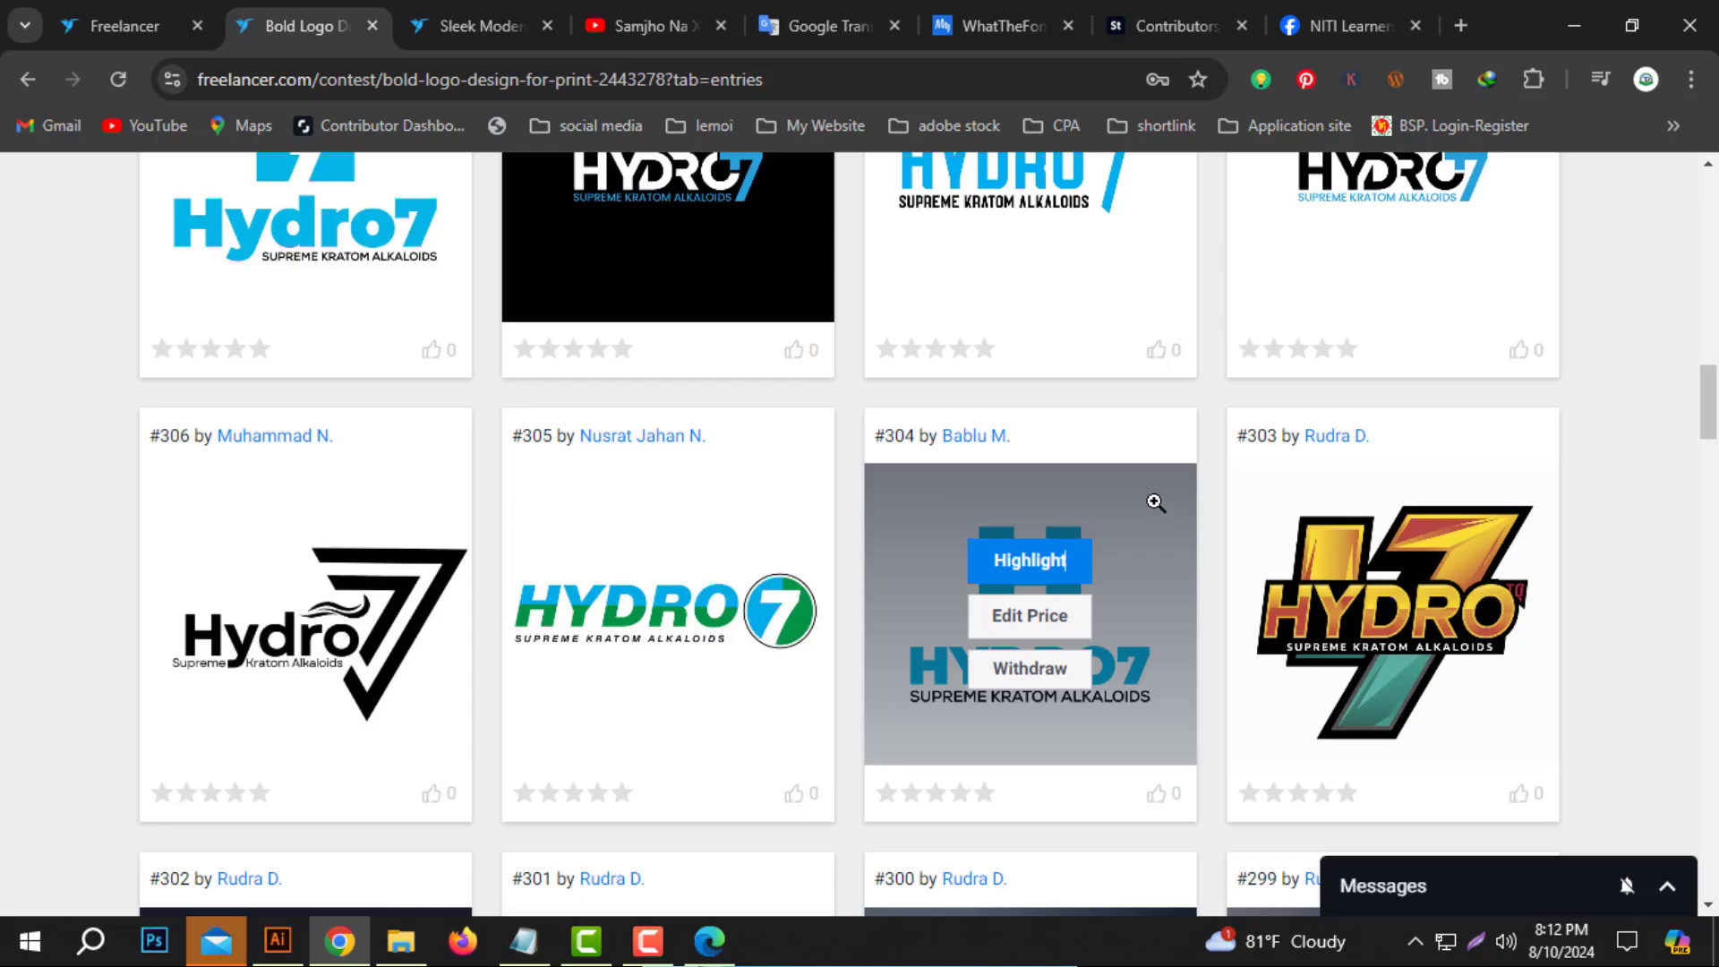
{"action": "left_click", "coordinate": [963, 584]}
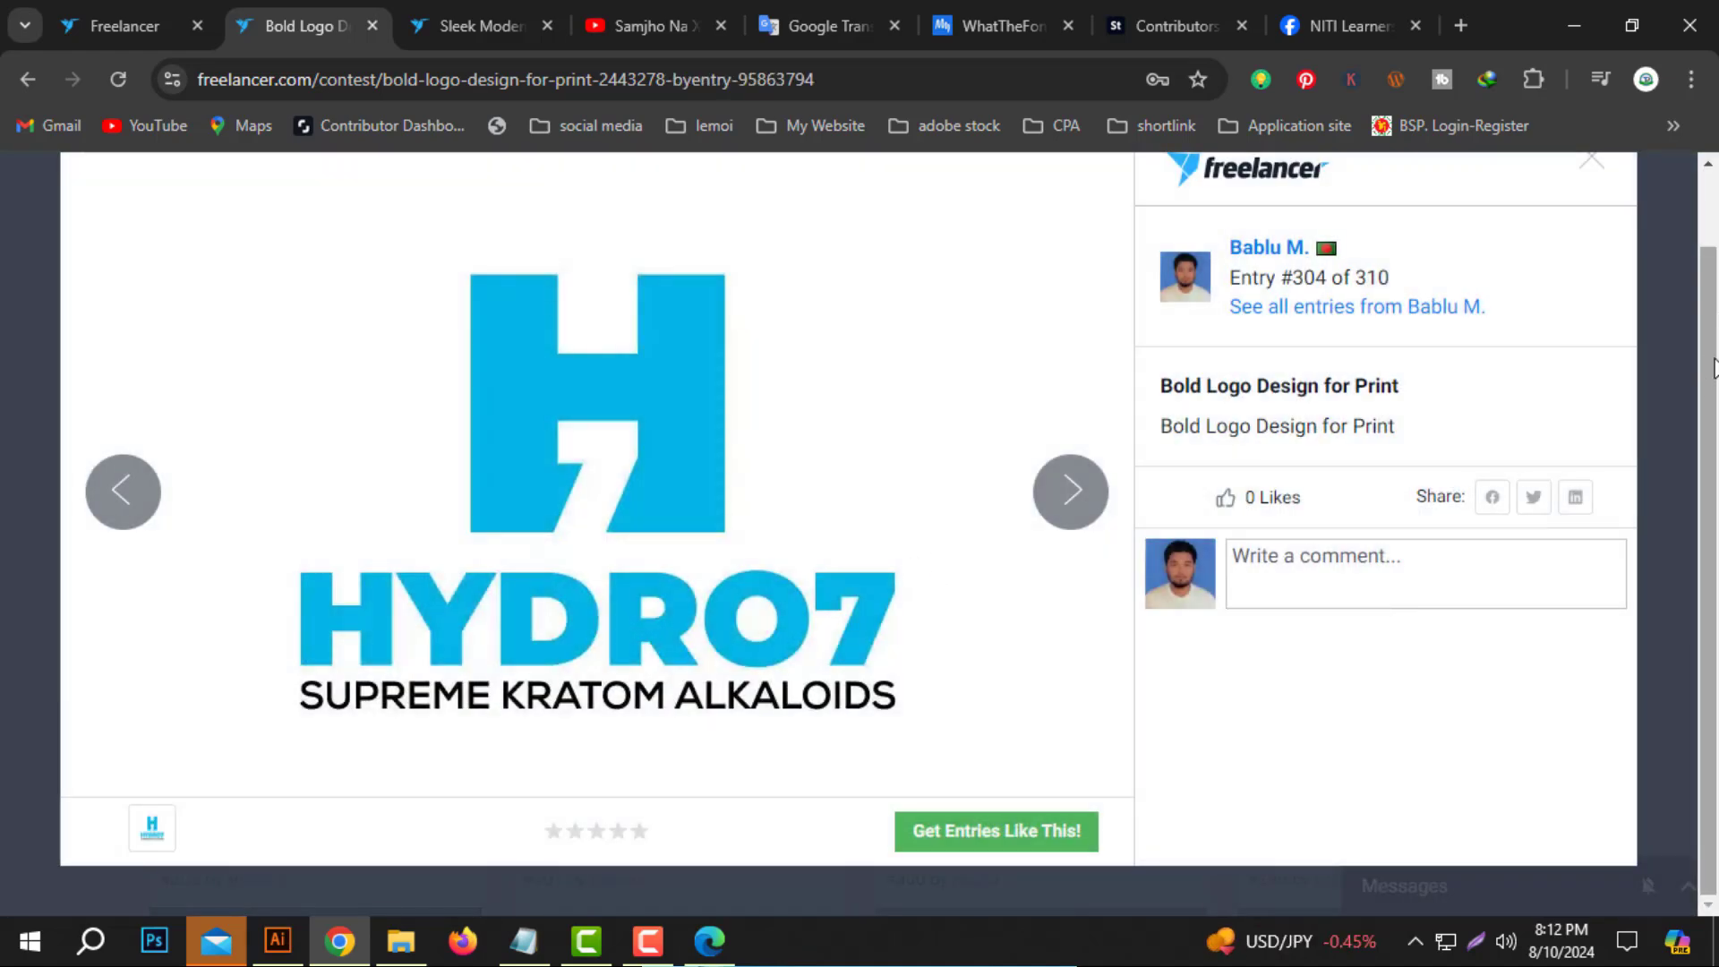
{"action": "left_click", "coordinate": [1593, 238]}
{"action": "mouse_move", "coordinate": [1086, 552]}
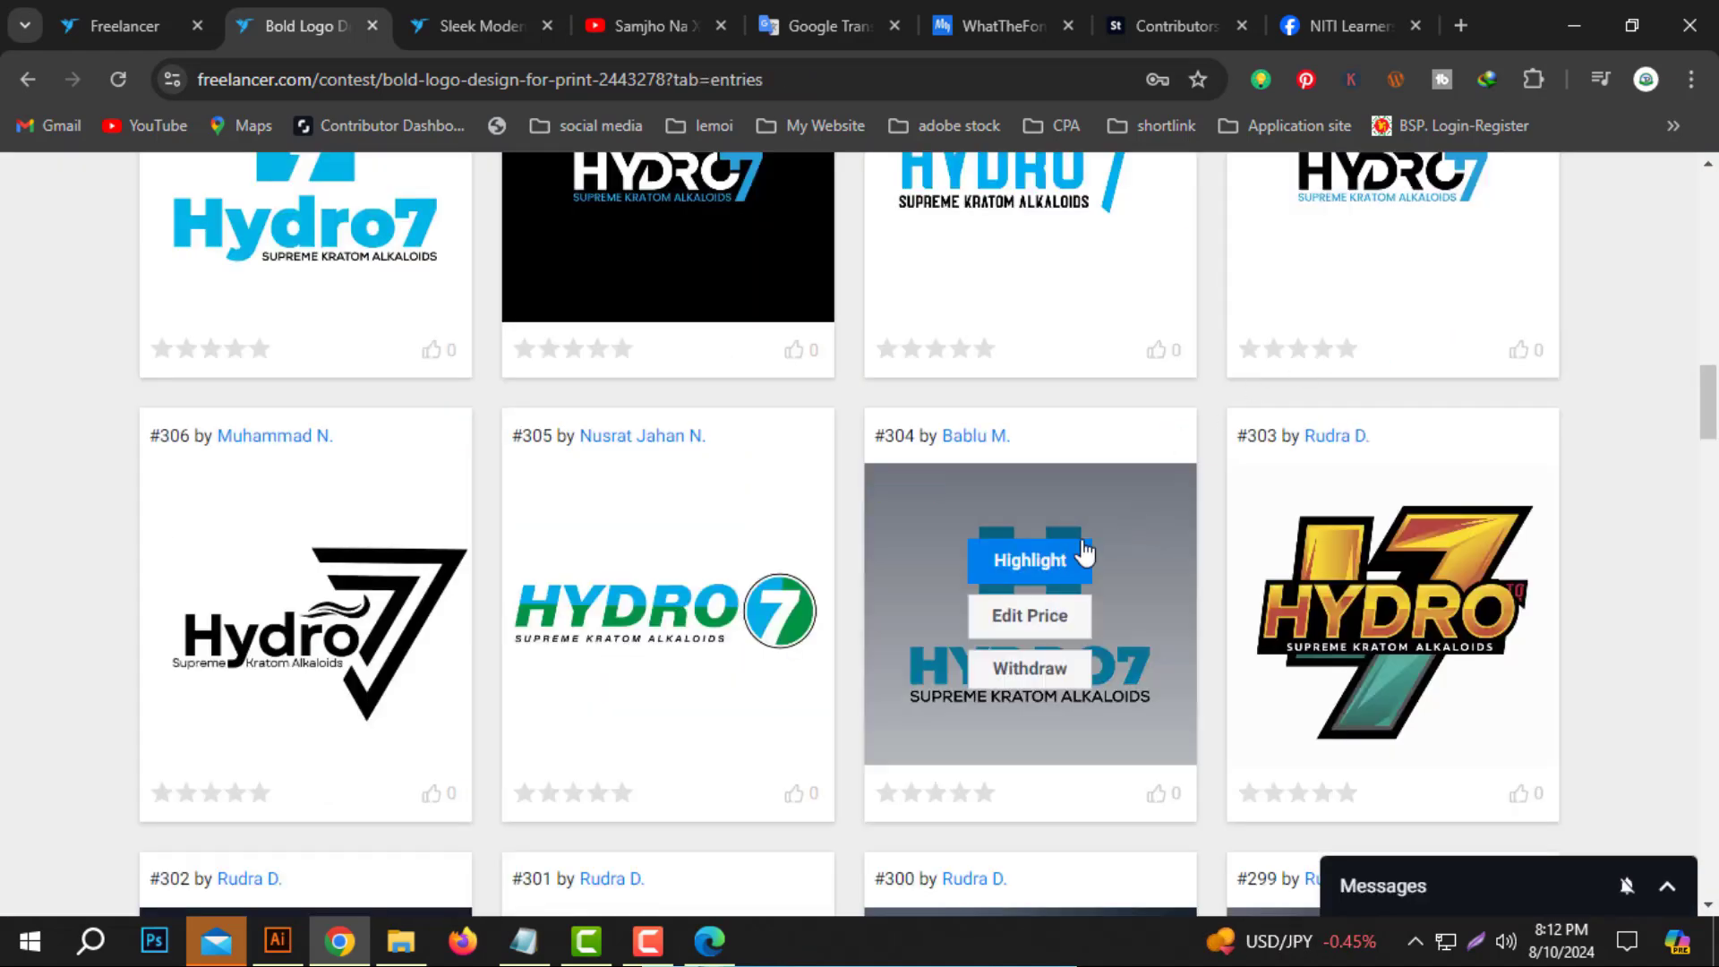
Browse the other contest entries and their star ratings, returning to the start of the list.
{"action": "scroll", "coordinate": [1630, 490], "scroll_direction": "down", "scroll_amount": 3}
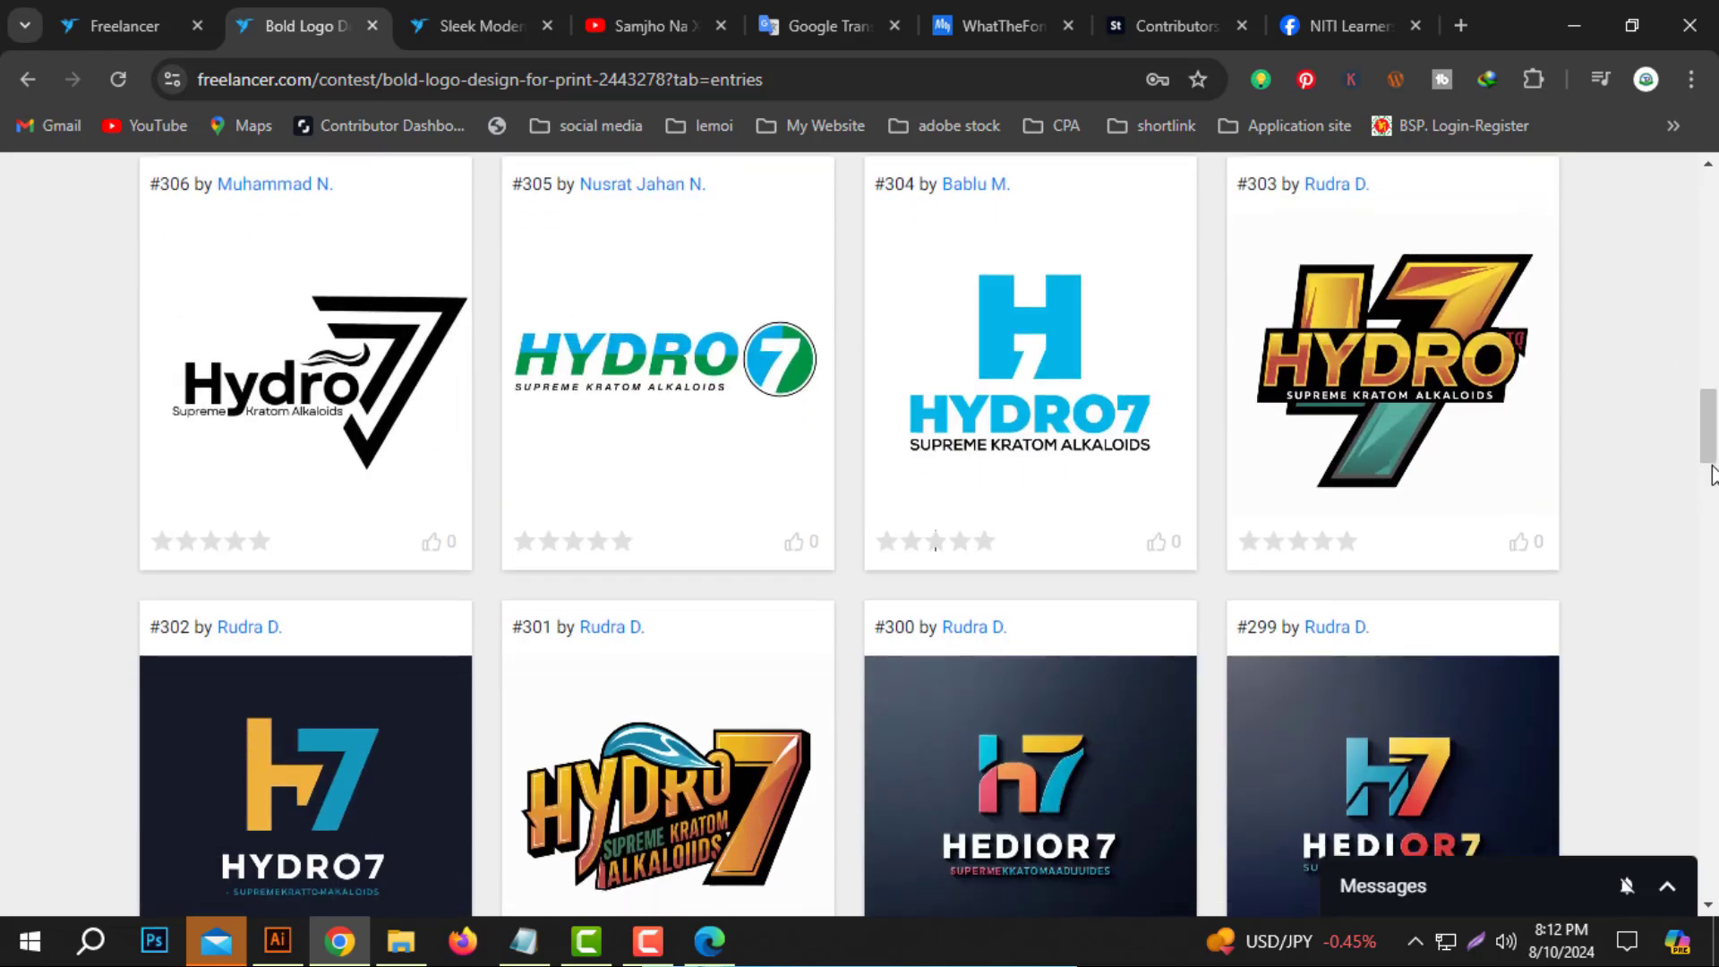
{"action": "left_click_drag", "start_coordinate": [1709, 433], "coordinate": [1715, 333]}
{"action": "scroll", "coordinate": [1654, 341], "scroll_direction": "up", "scroll_amount": 4}
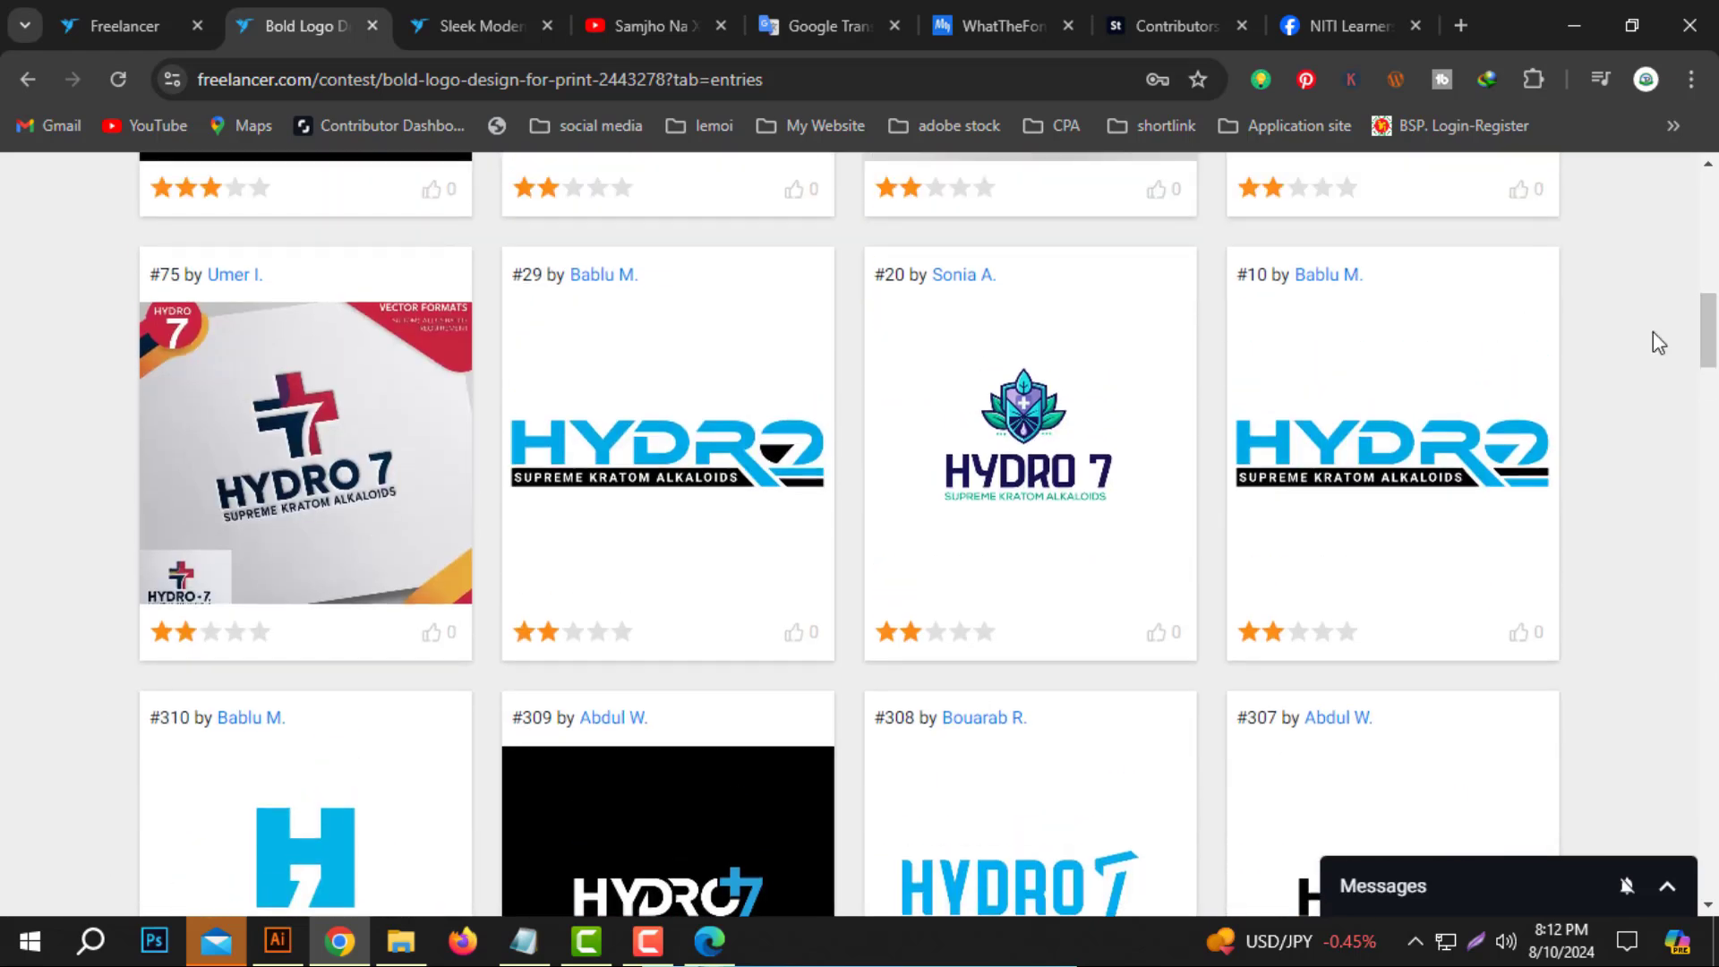
{"action": "scroll", "coordinate": [1472, 411], "scroll_direction": "up", "scroll_amount": 6}
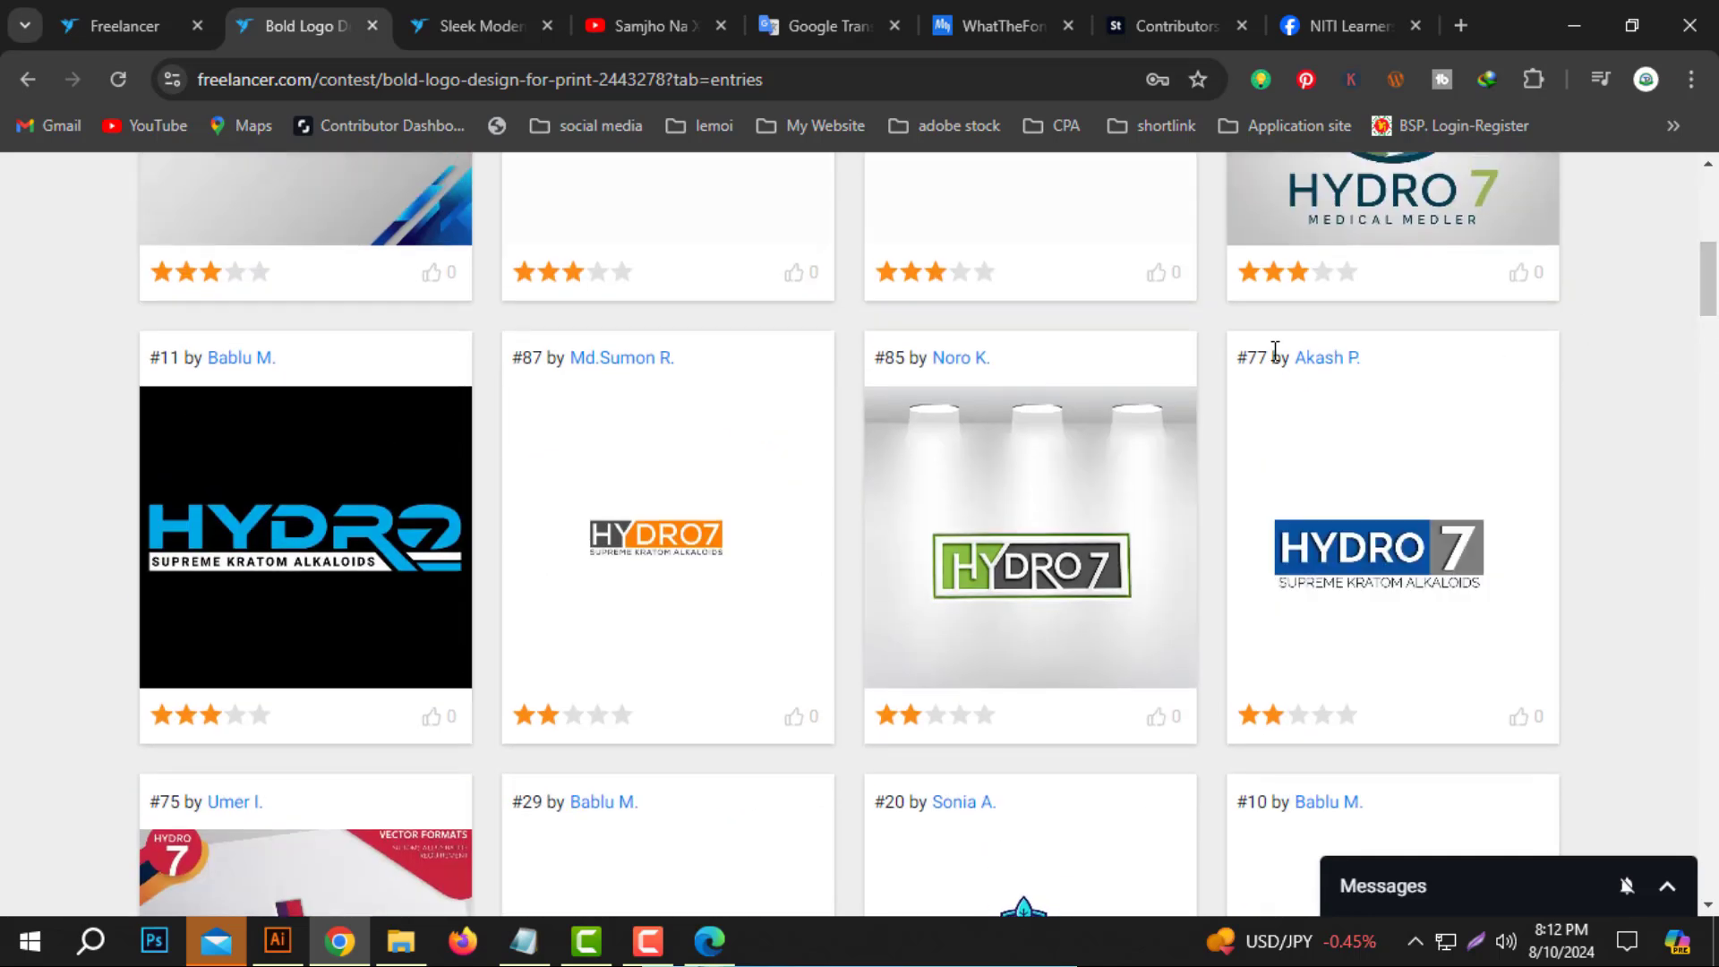
{"action": "left_click_drag", "start_coordinate": [1714, 297], "coordinate": [1715, 202]}
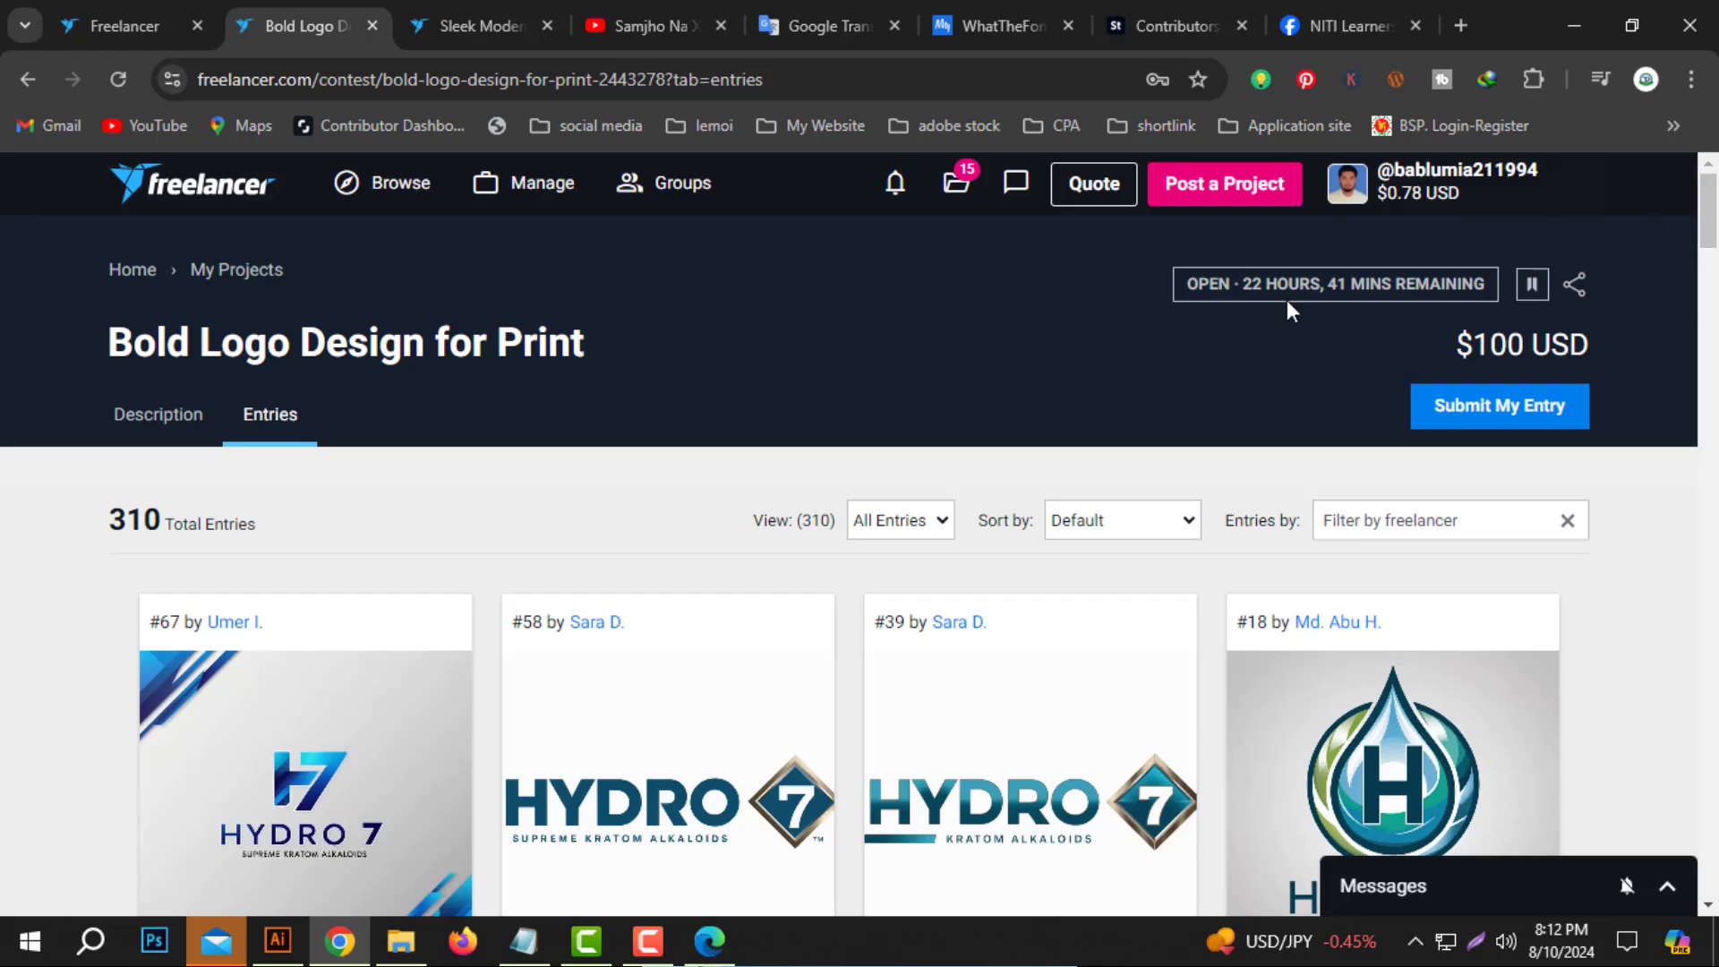